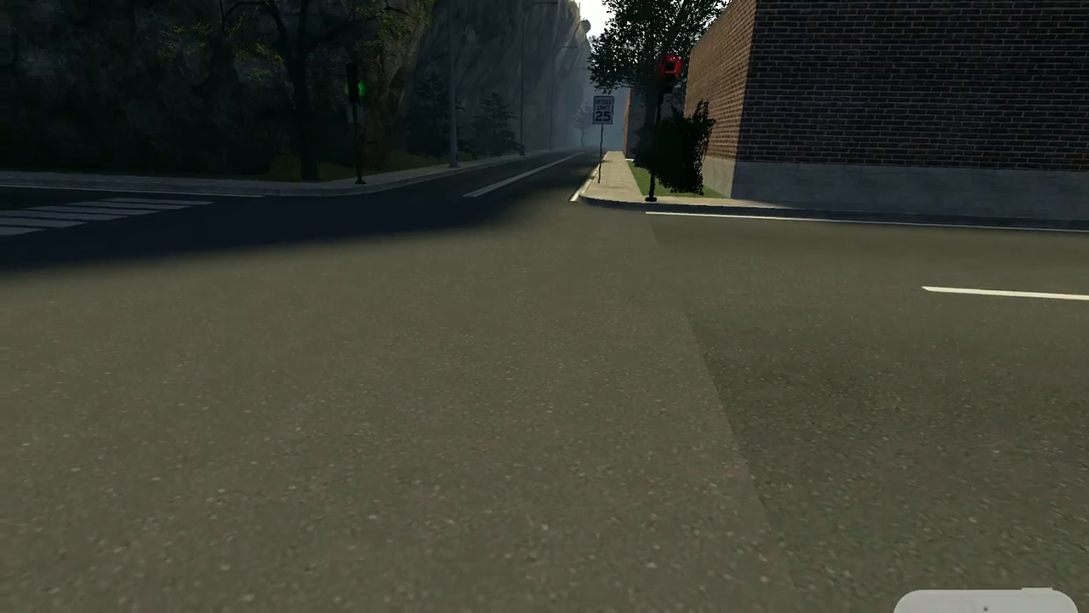
pyautogui.scroll(-1, 544, 306)
pyautogui.scroll(-2, 544, 306)
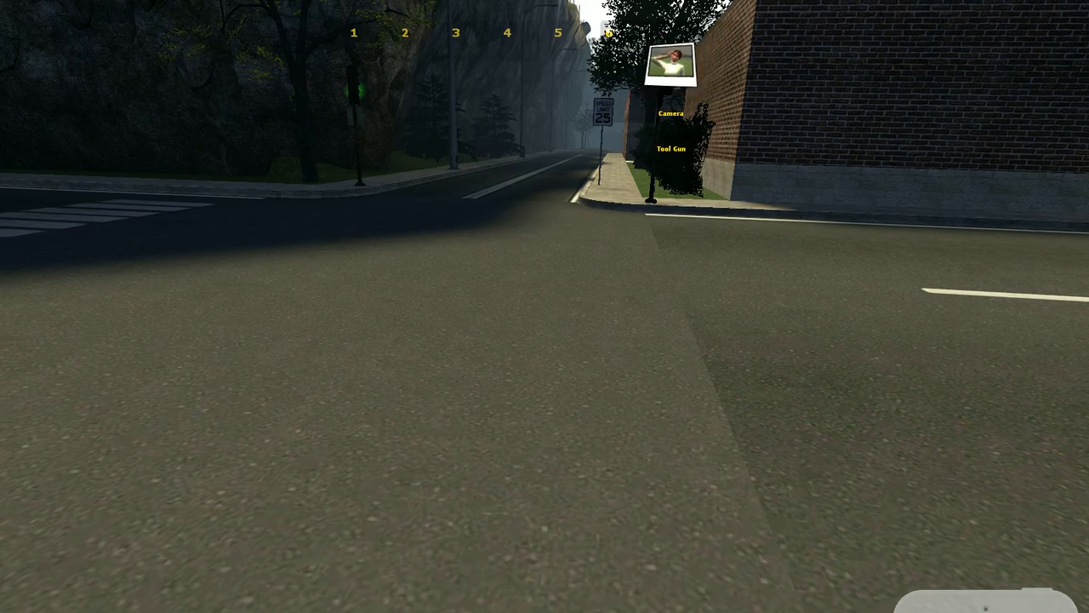
# - Place a camera prop on the purple field and step back from it
pyautogui.click(544, 307)
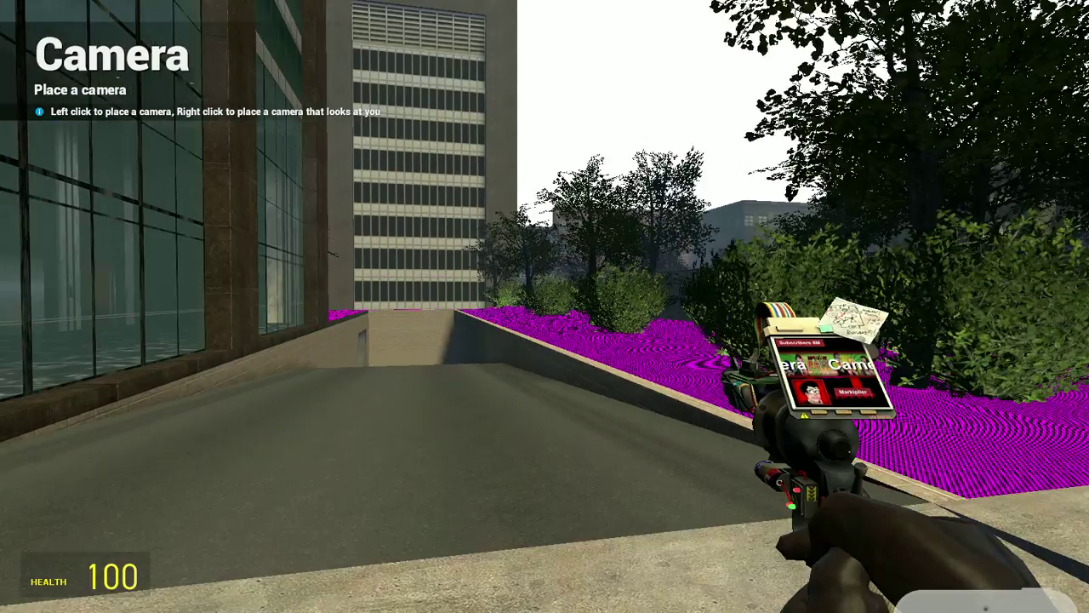
pyautogui.click(545, 306)
pyautogui.press('s')
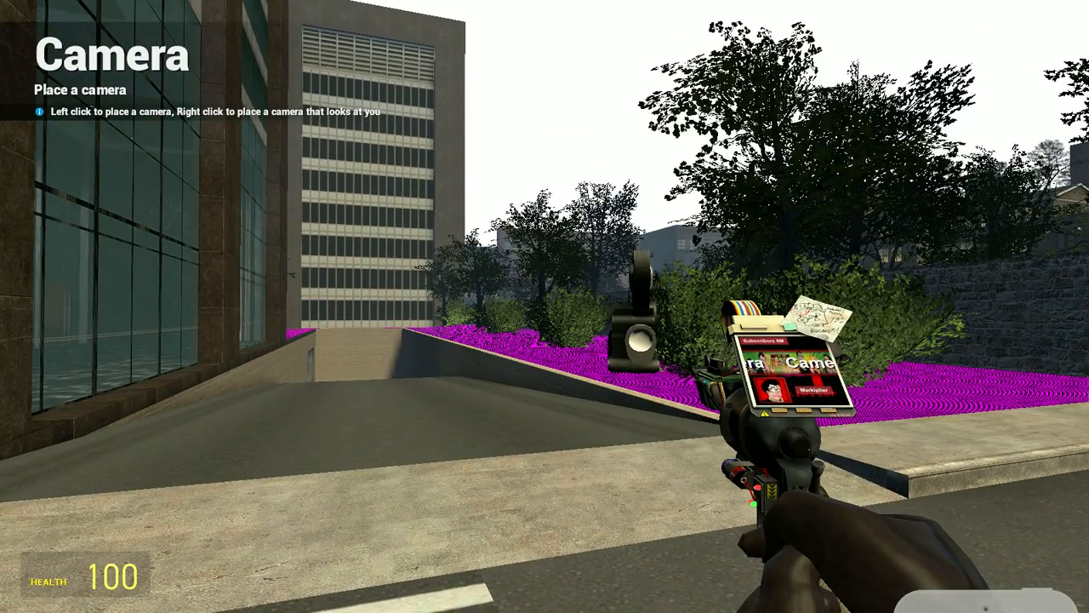
pyautogui.press('a')
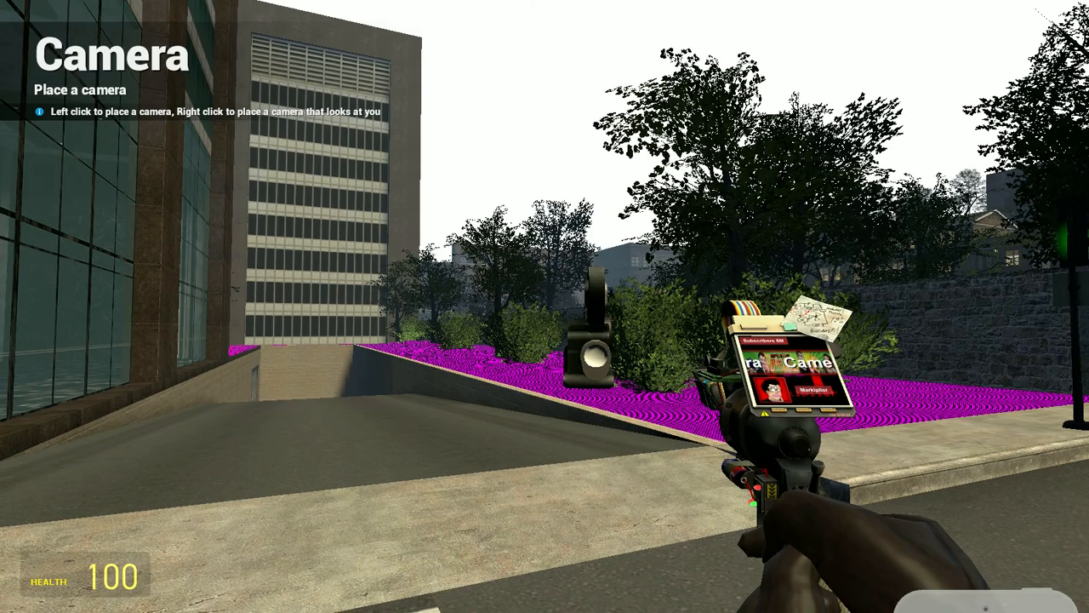
# - View Deadpool through the placed camera, then bring up the player model chooser
pyautogui.press('KP_0')
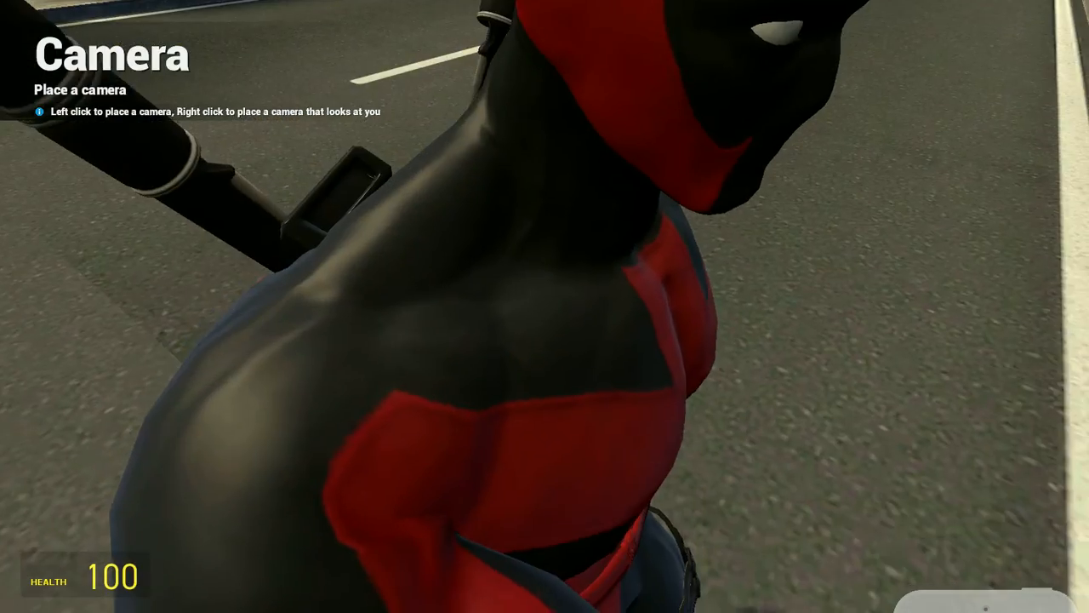
pyautogui.scroll(-2, 545, 306)
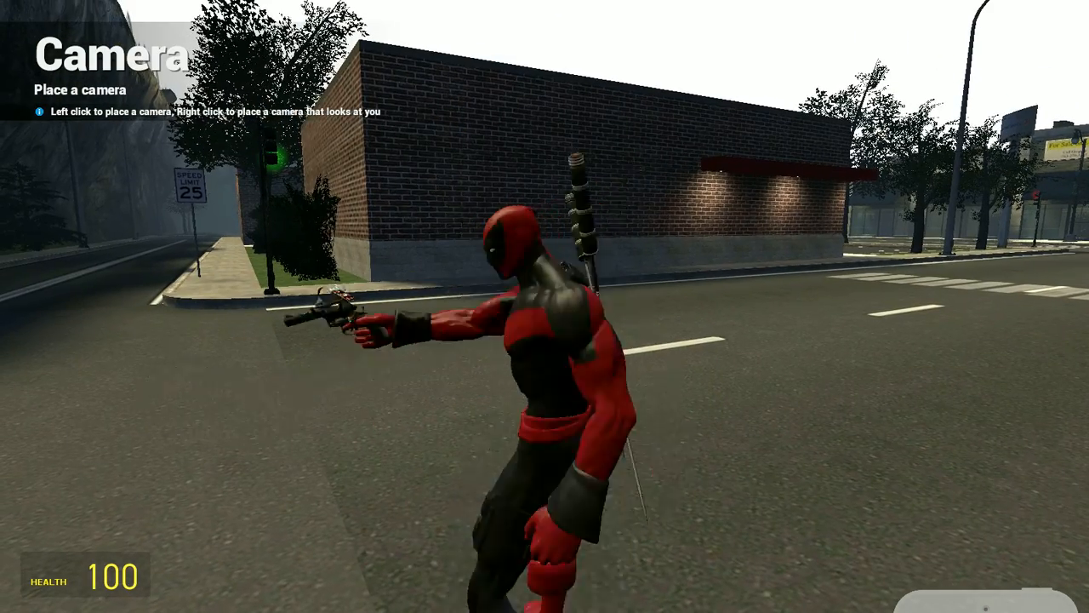
pyautogui.press('a')
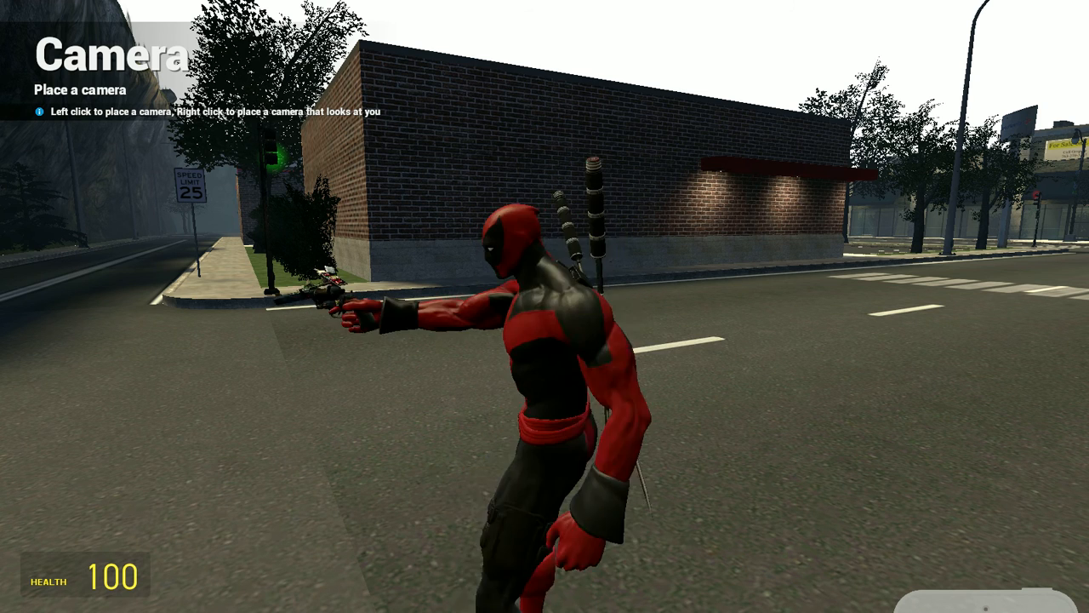
pyautogui.press('c')
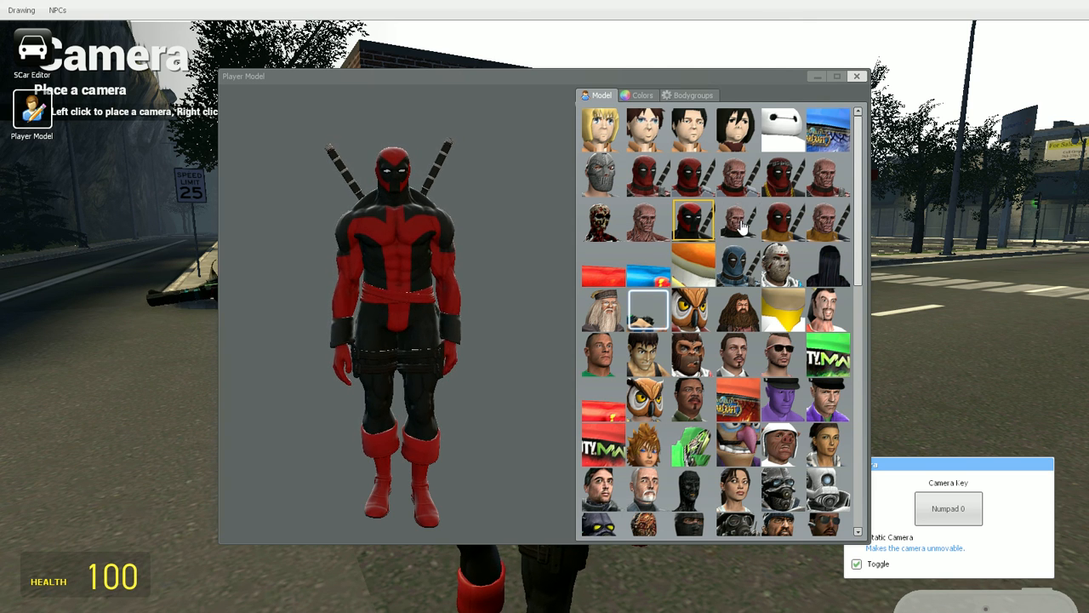
# - Return to first person, place a camera and watch the character through it
pyautogui.press('c')
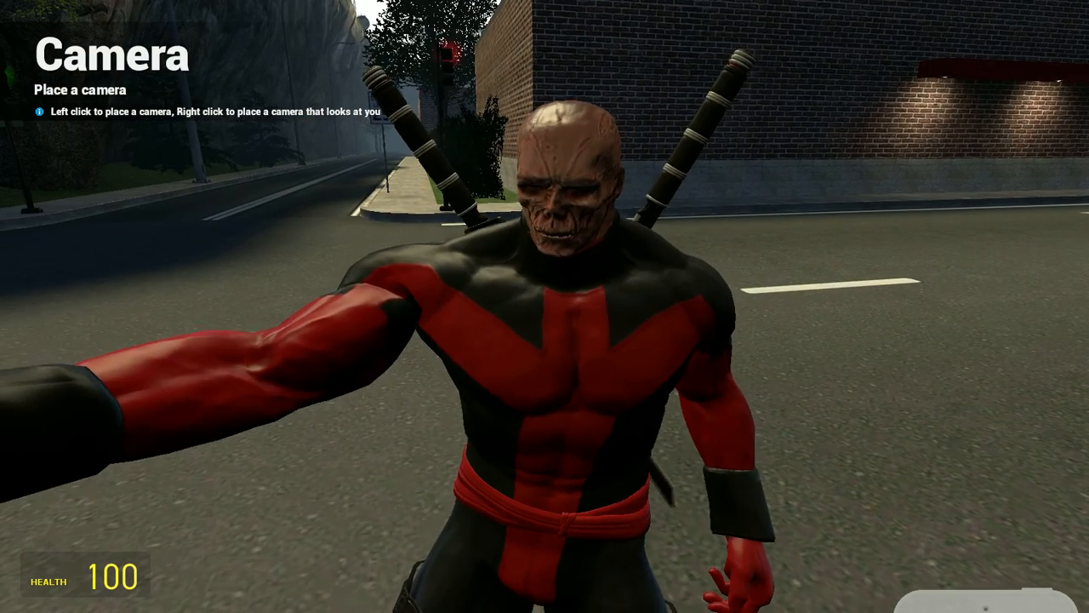
pyautogui.press('KP_0')
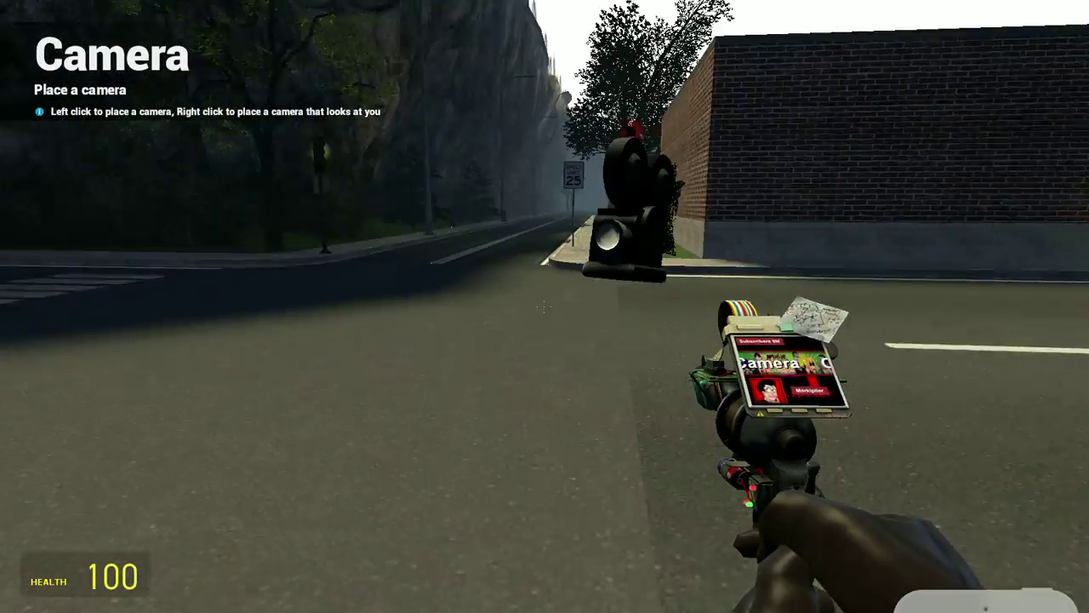
pyautogui.click(545, 307)
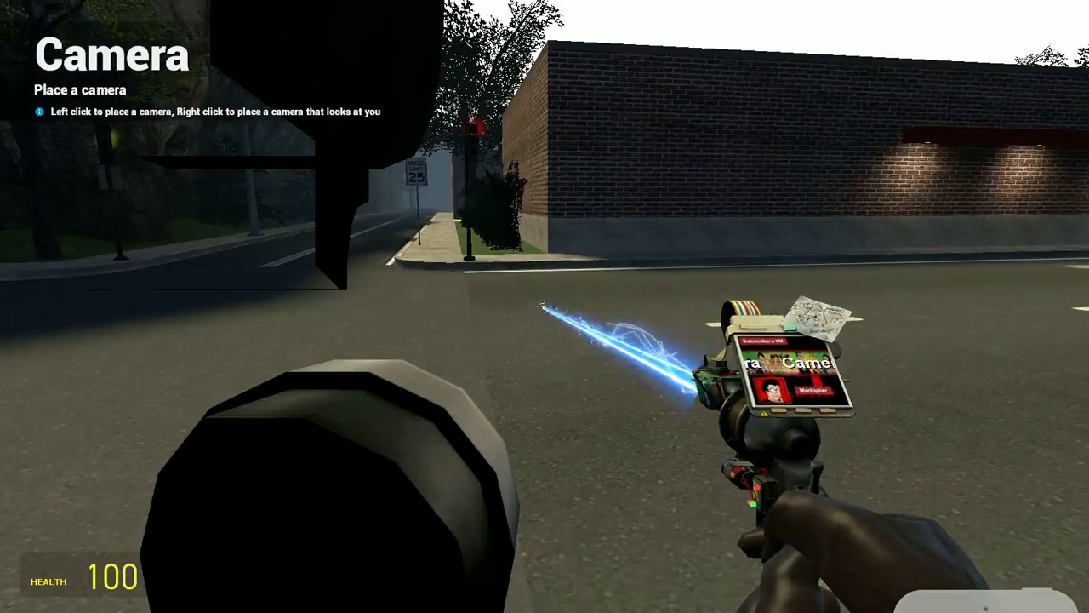
pyautogui.press('w')
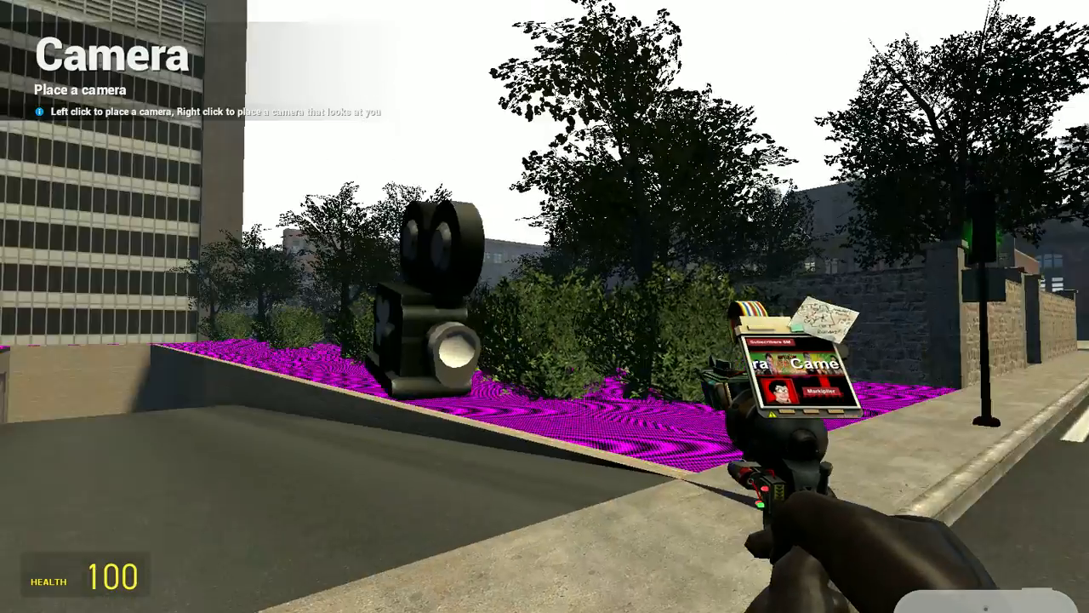
pyautogui.press('w')
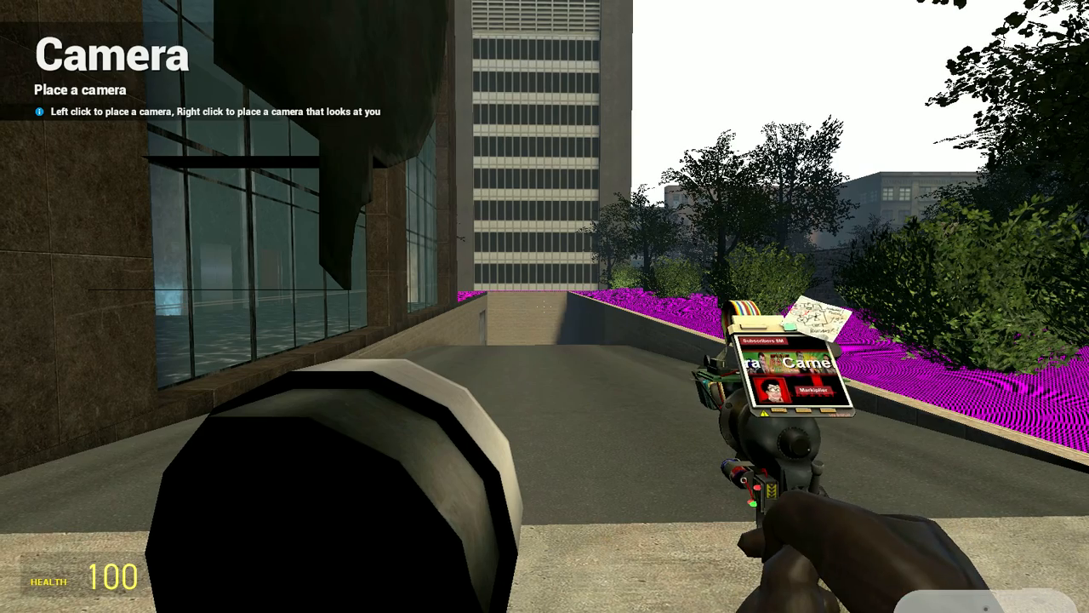
pyautogui.press('F3')
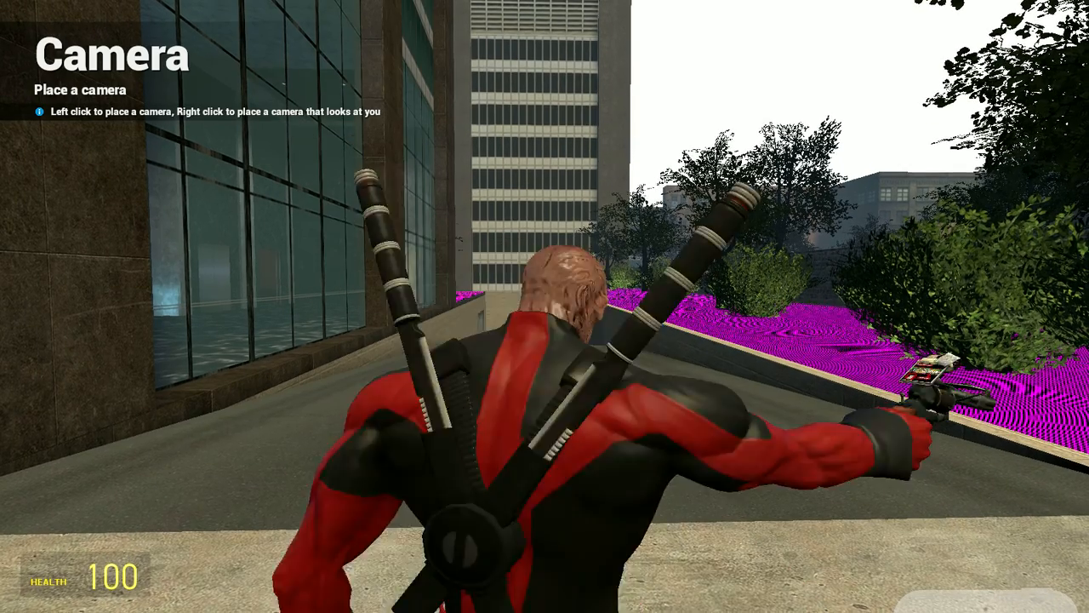
# - Switch to the X-Men Deadpool model and walk it back and forth before the camera
pyautogui.press('q')
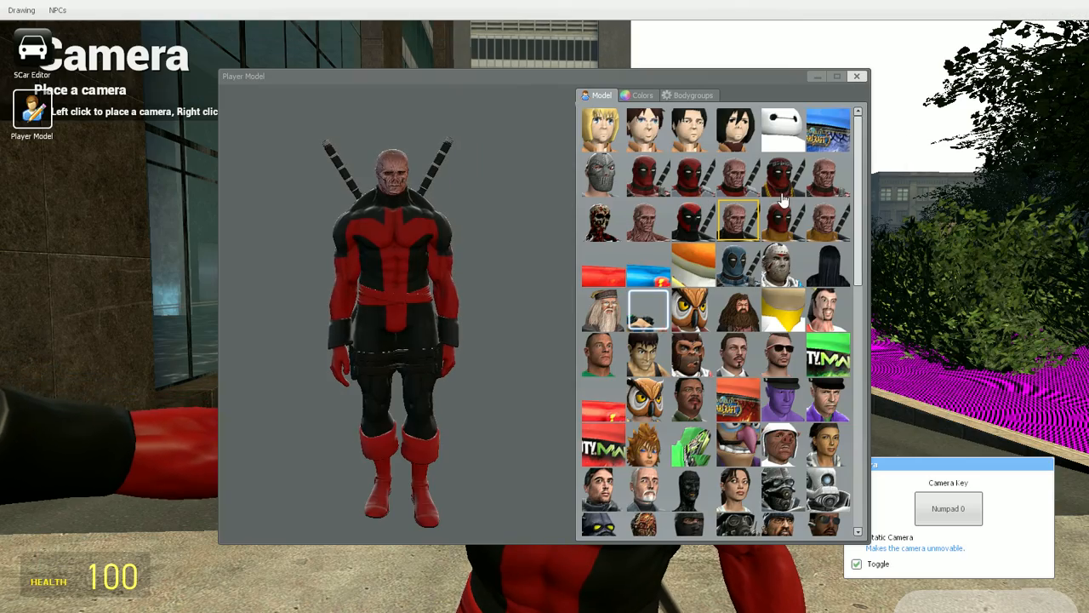
pyautogui.click(782, 179)
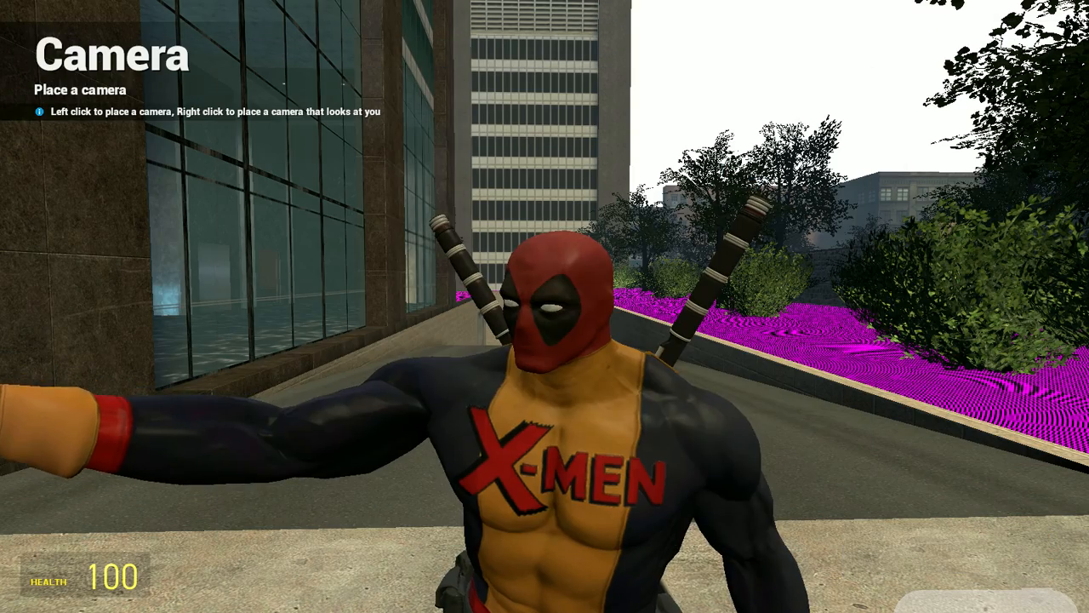
pyautogui.press('s')
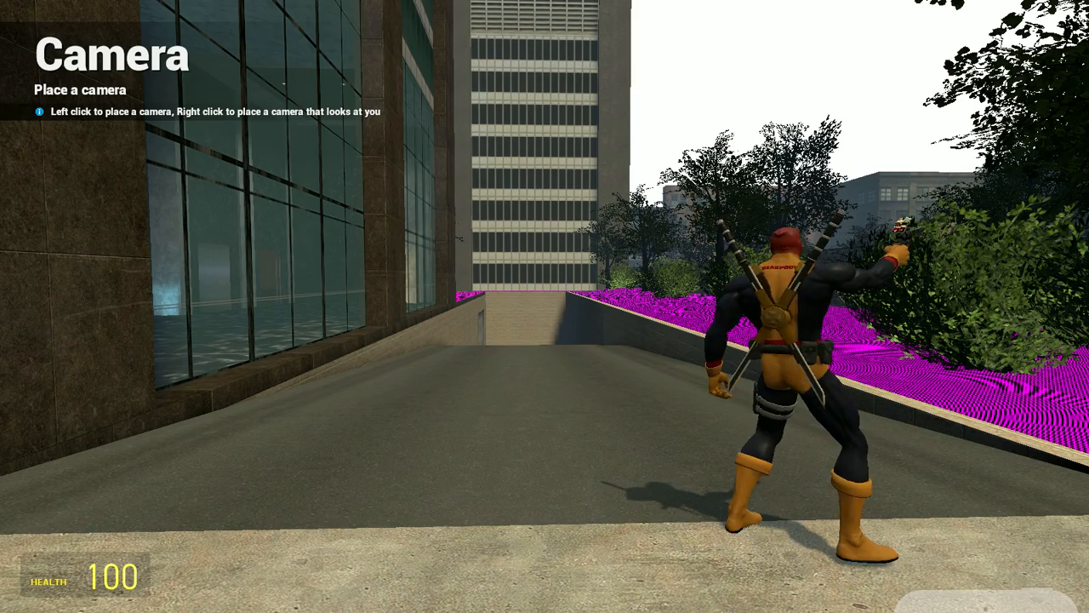
pyautogui.press('s')
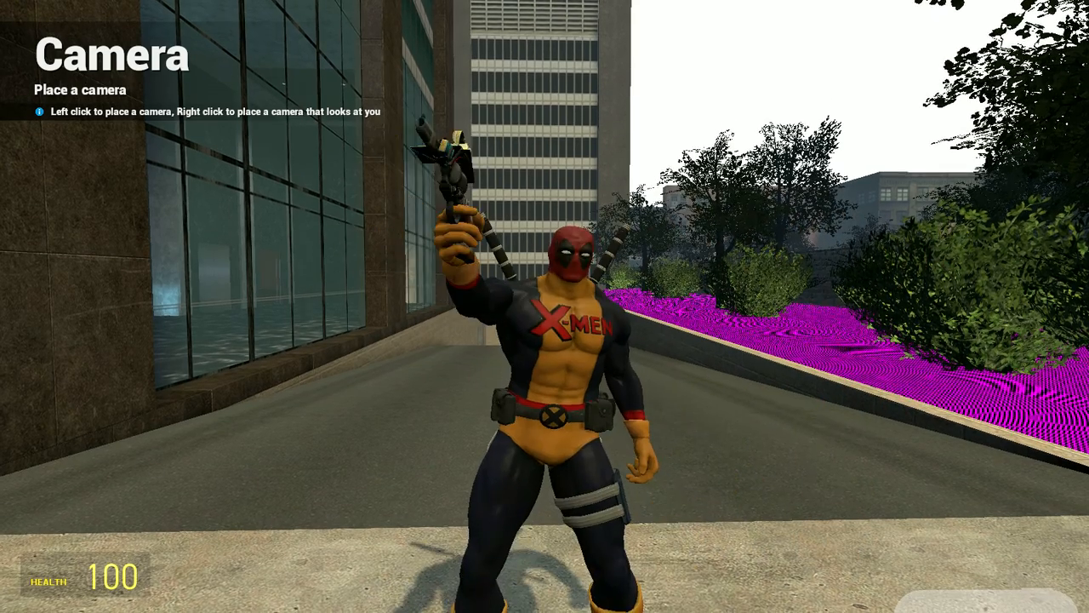
pyautogui.press('s')
# - Switch the character to the brown-haired anime soldier model
pyautogui.press('q')
pyautogui.press('c')
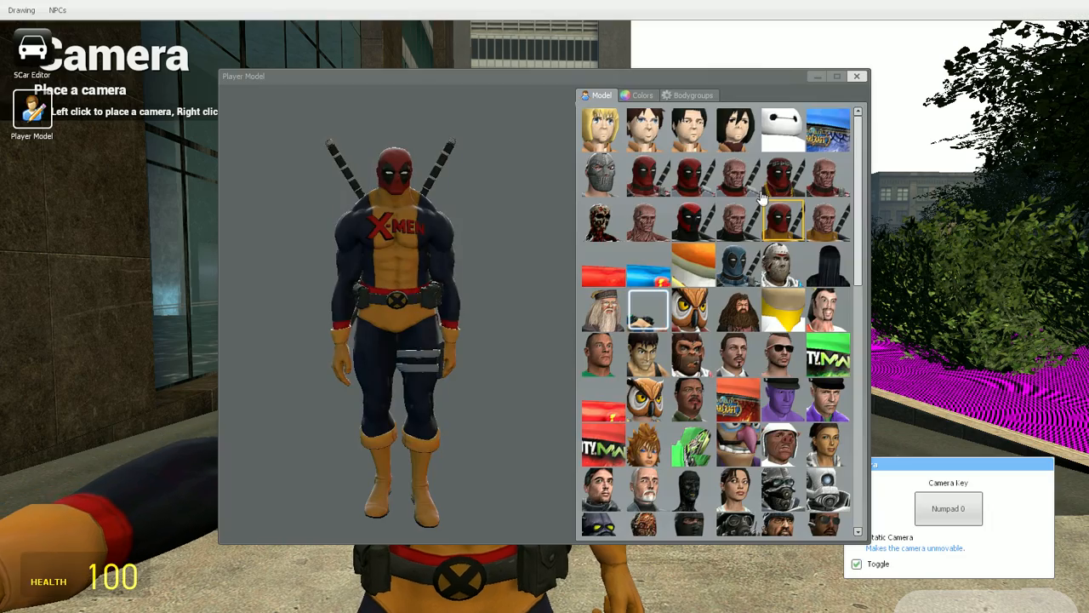
pyautogui.click(655, 130)
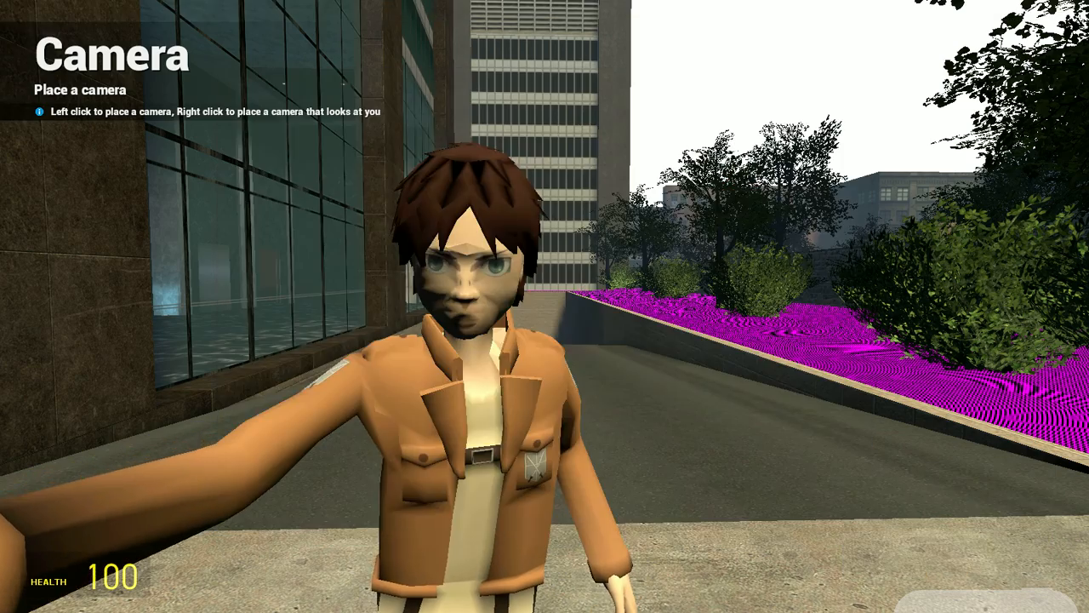
pyautogui.press('c')
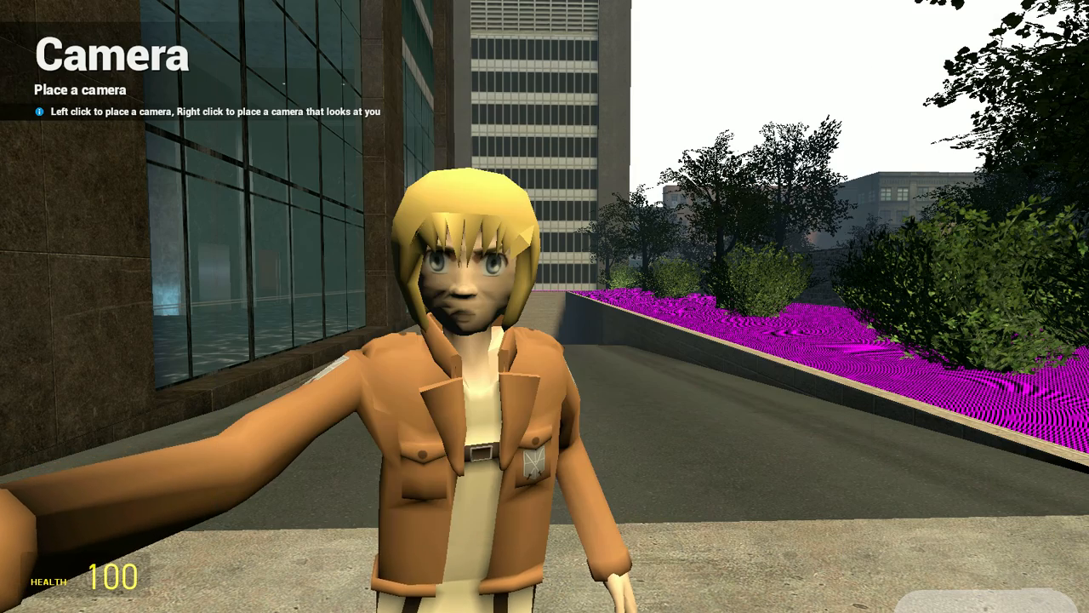
# - Switch the character to the dark-haired girl with a scarf and view her
pyautogui.press('c')
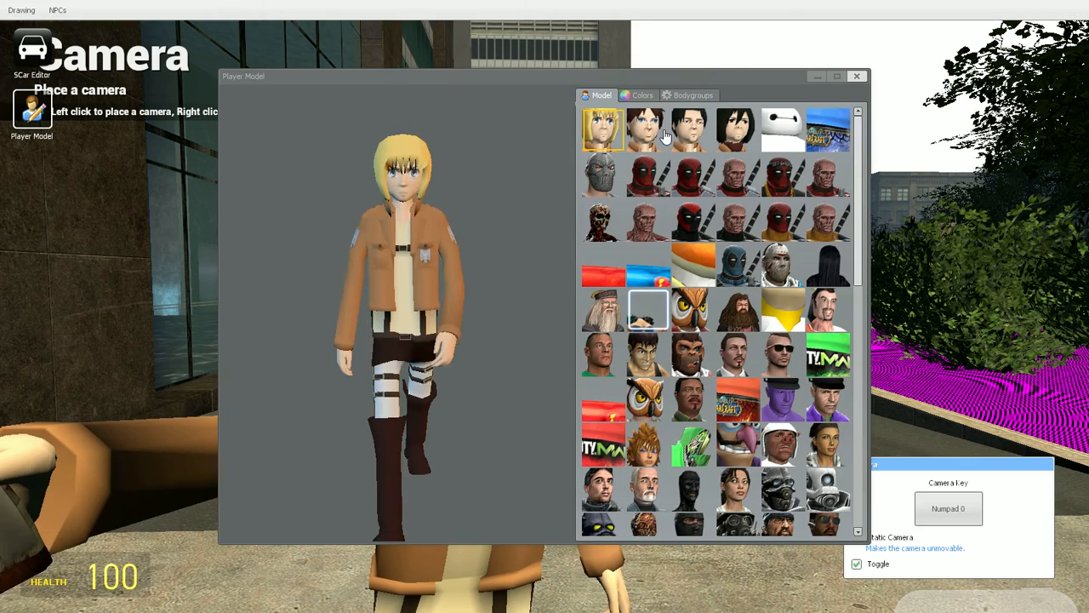
pyautogui.press('c')
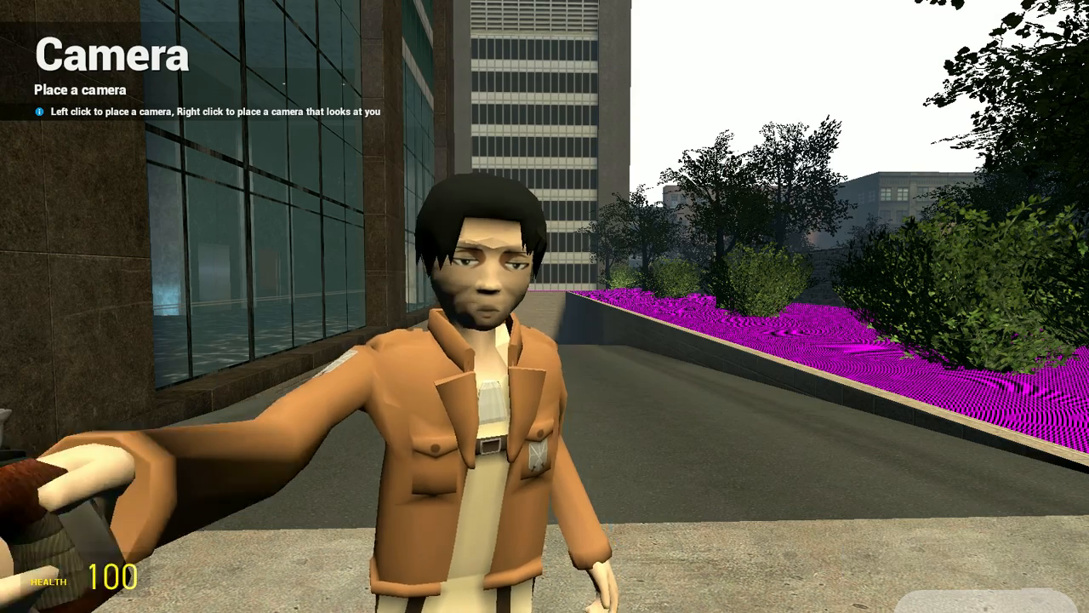
pyautogui.press('c')
pyautogui.click(738, 130)
pyautogui.press('c')
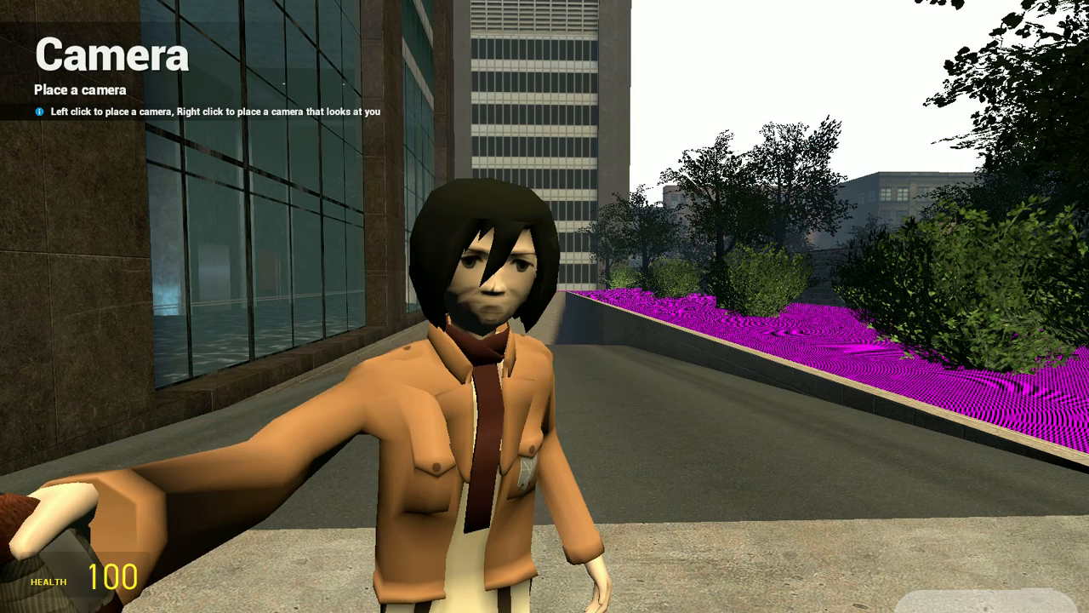
pyautogui.press('c')
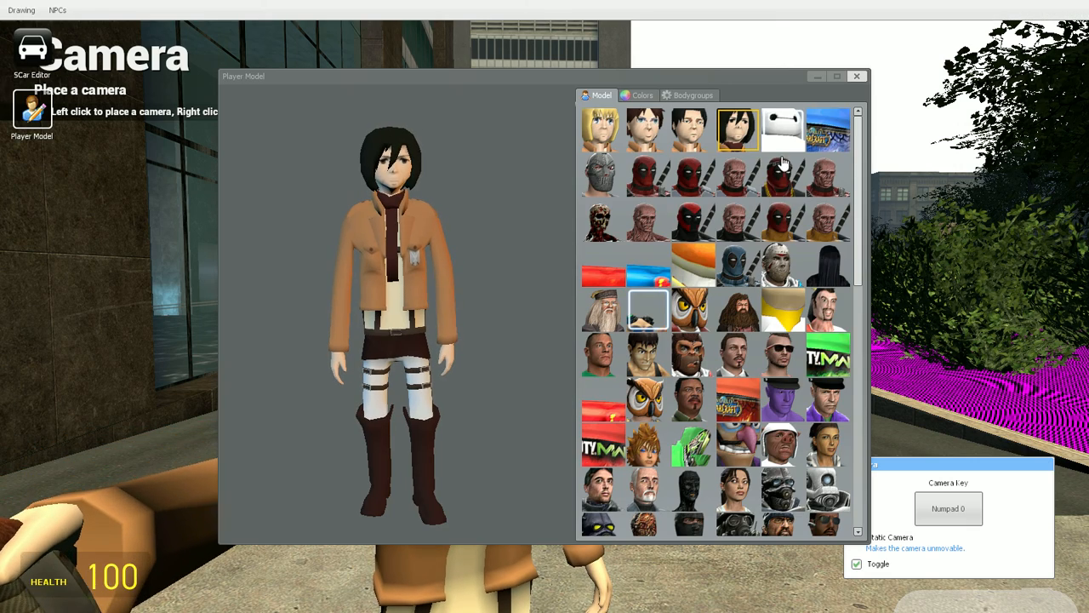
# - Switch back to the classic Deadpool model and run it around before the camera
pyautogui.click(651, 175)
pyautogui.press('c')
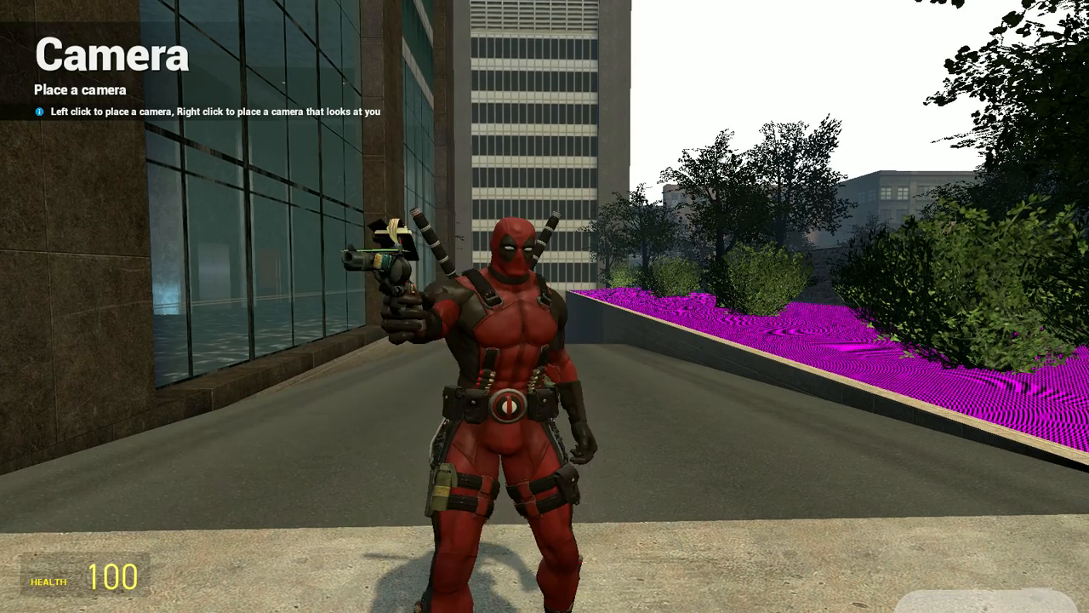
pyautogui.press('w')
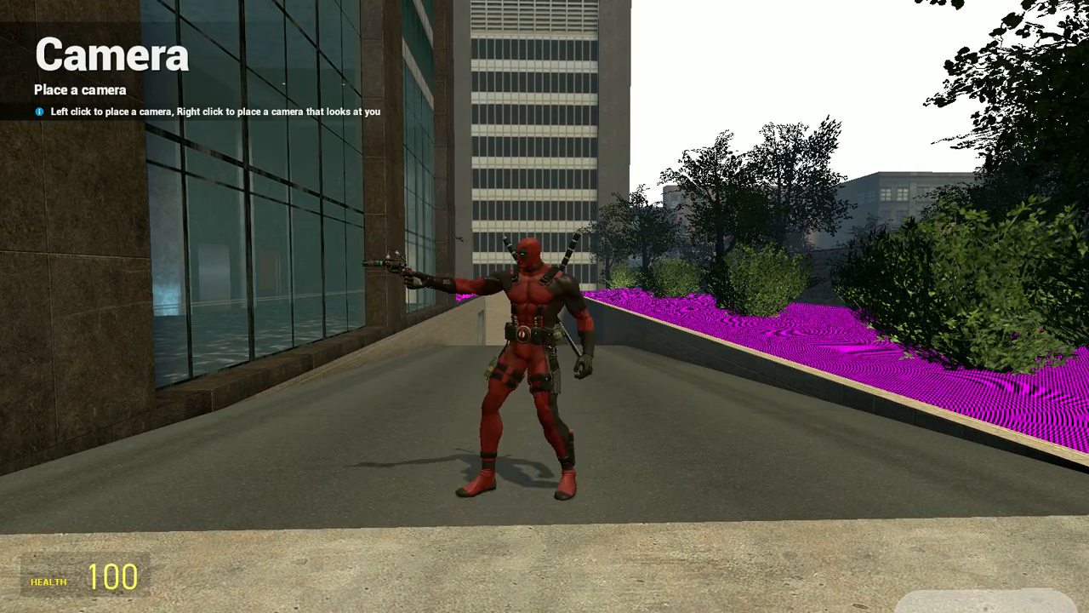
pyautogui.press('s')
pyautogui.press('a')
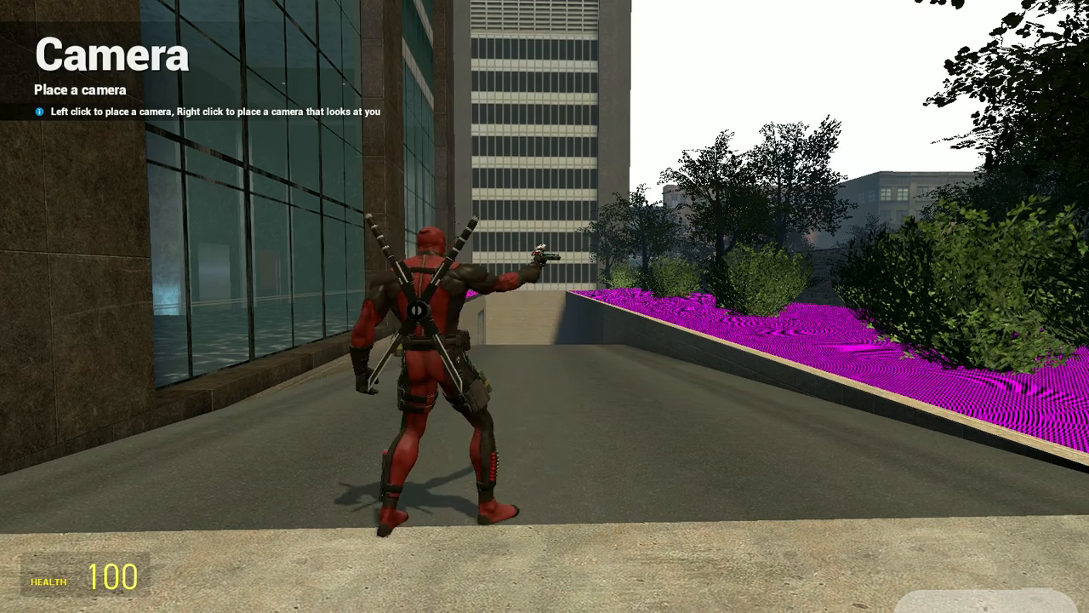
pyautogui.press('s')
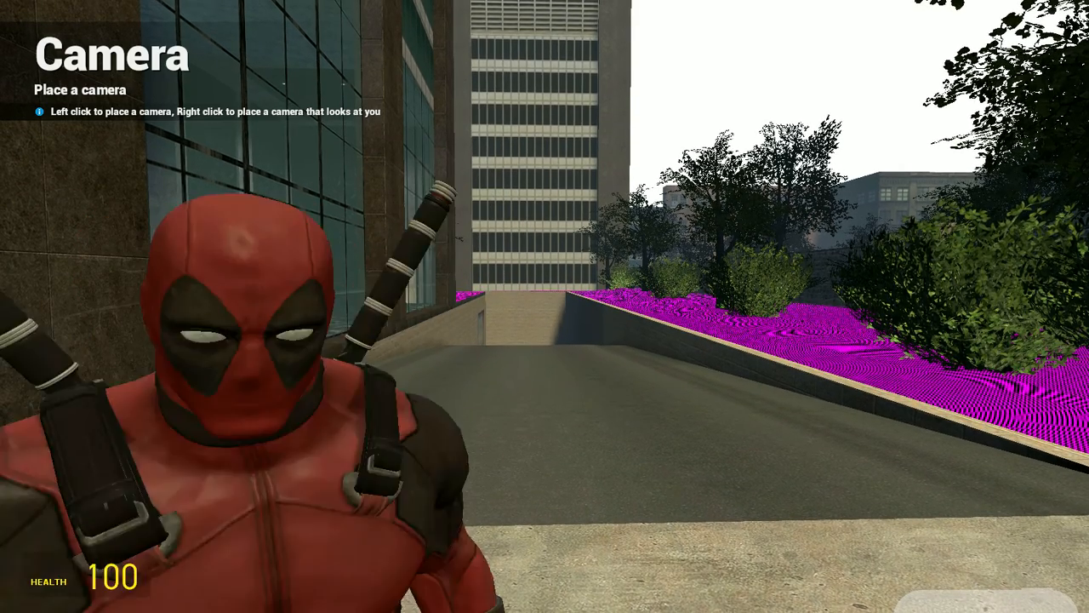
# - Turn the character to face the camera while toggling the model chooser
pyautogui.press('s')
pyautogui.press('q')
pyautogui.press('c')
pyautogui.press('c')
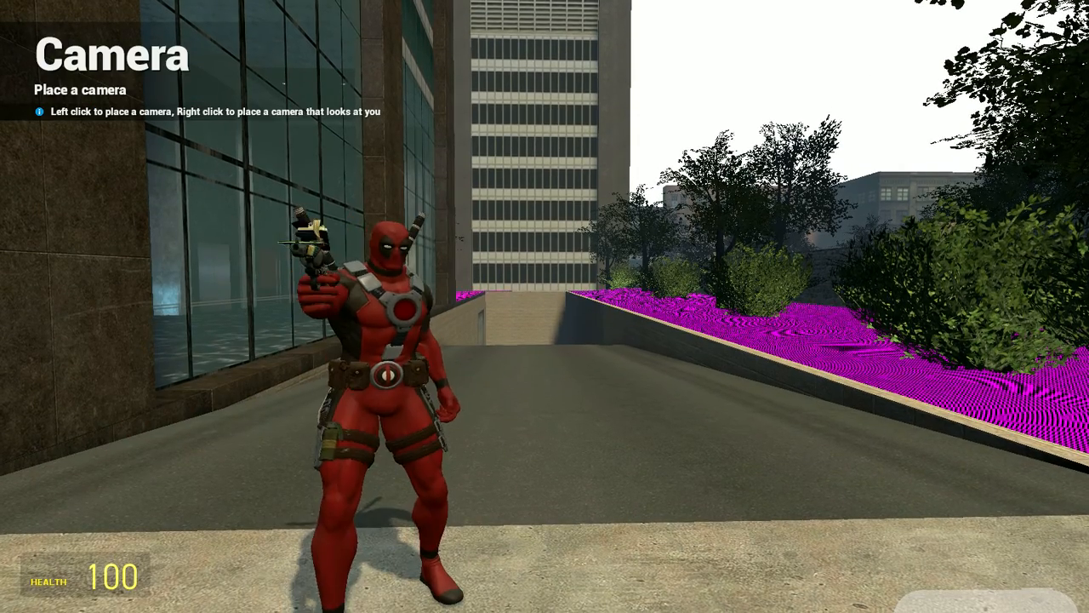
pyautogui.press('s')
pyautogui.press('c')
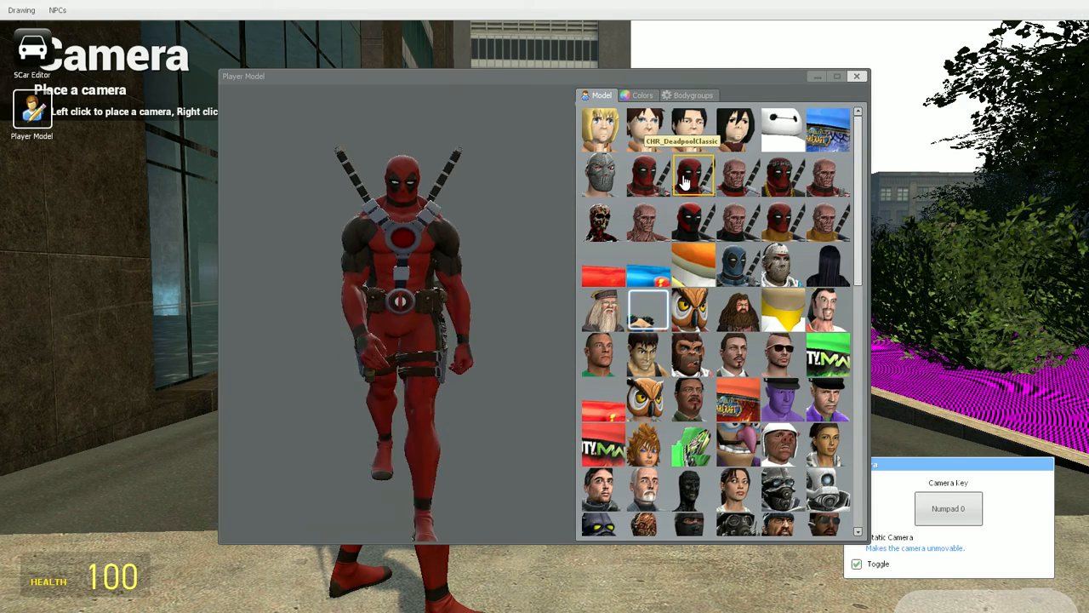
pyautogui.press('c')
pyautogui.press('c')
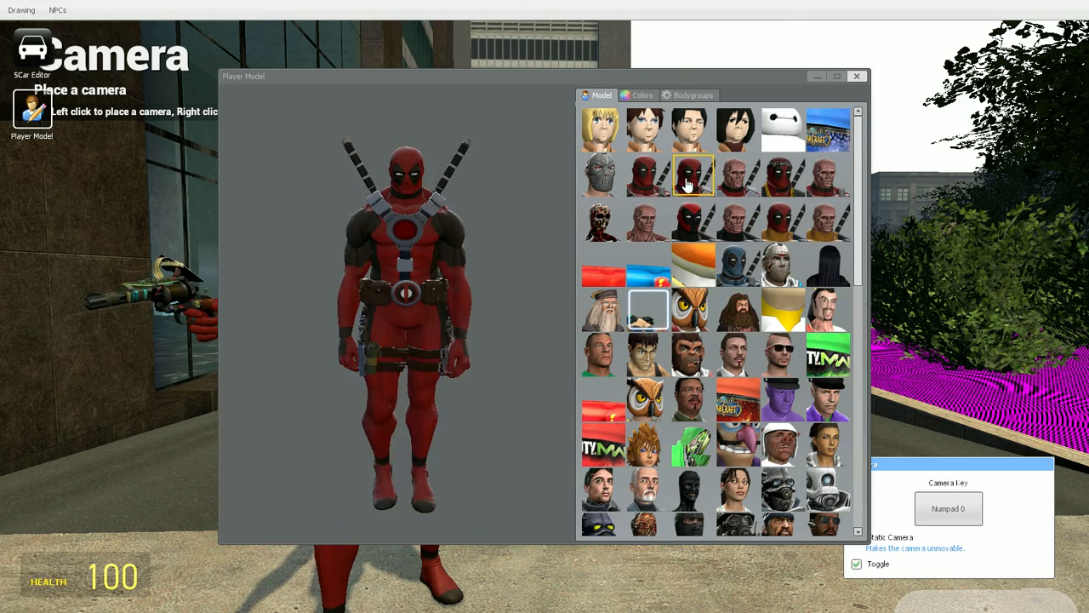
pyautogui.press('c')
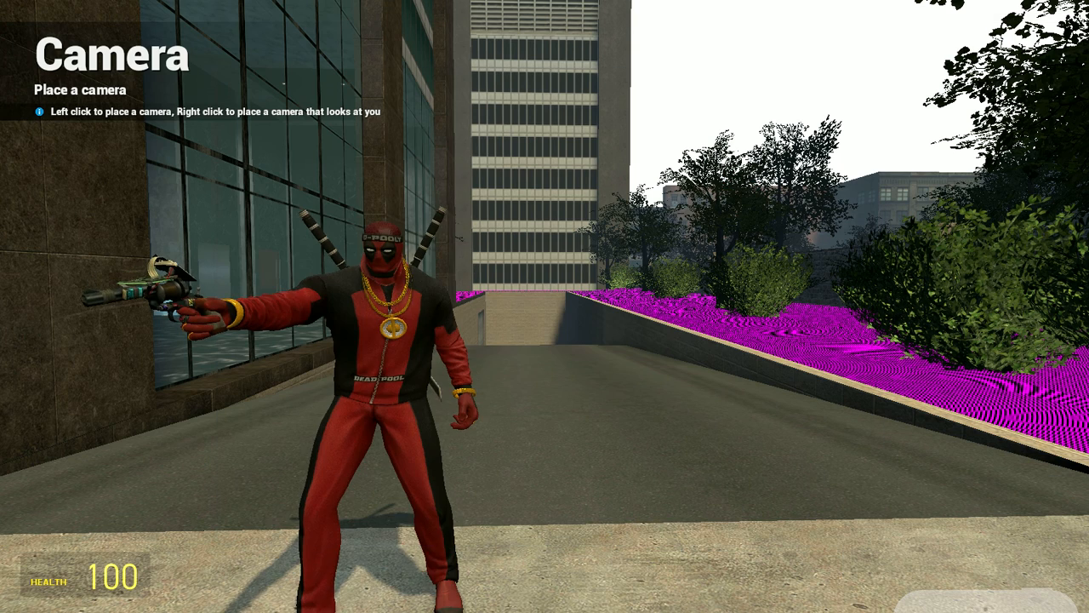
pyautogui.press('a')
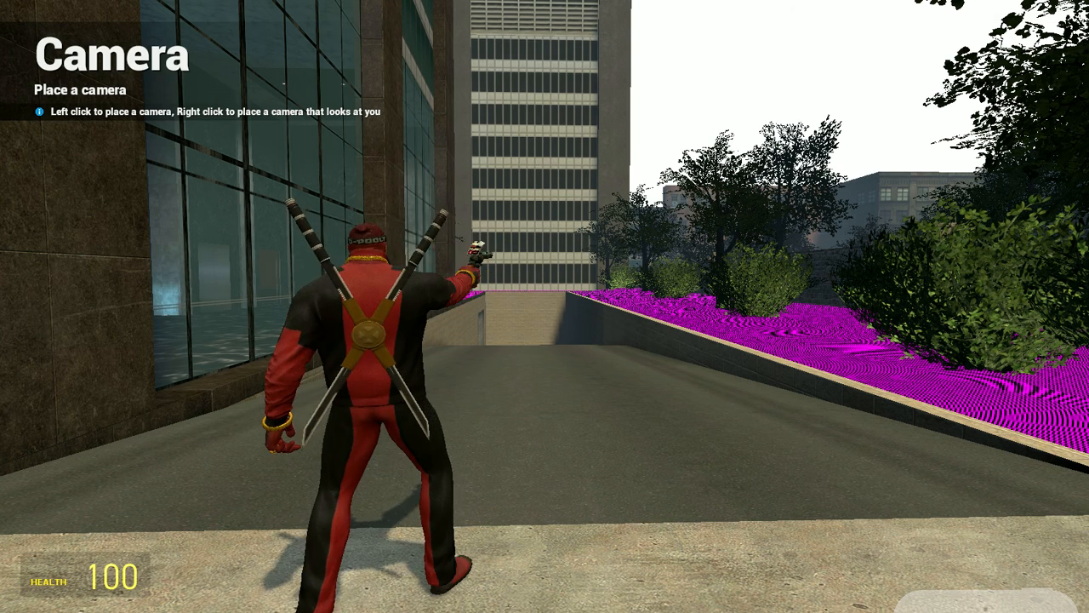
pyautogui.press('c')
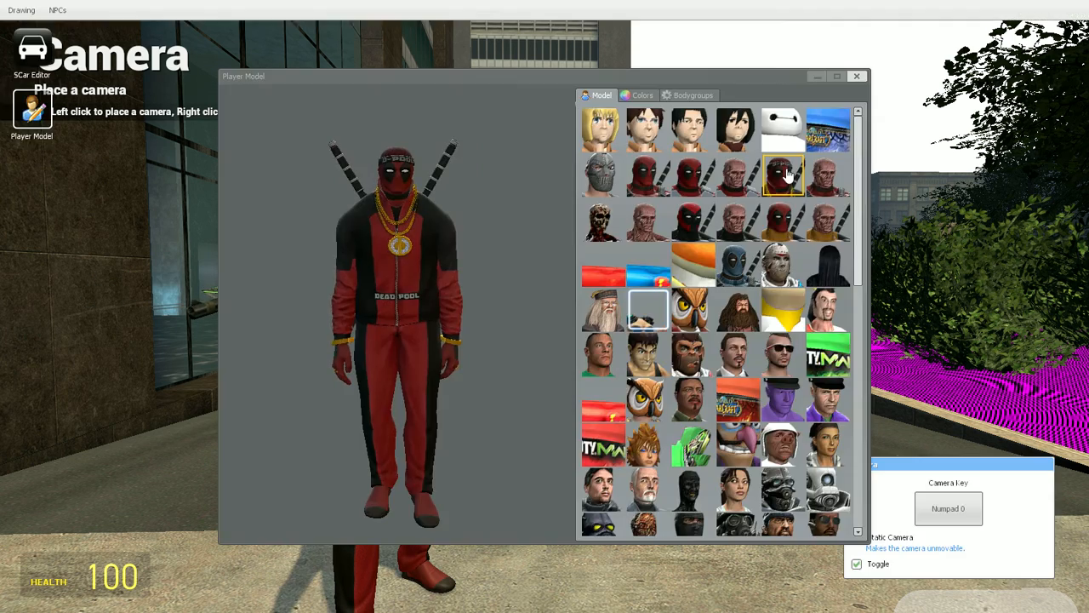
# - Try the flayed CHR_DeadpoolGuts model and then the shirtless muscular model
pyautogui.click(602, 219)
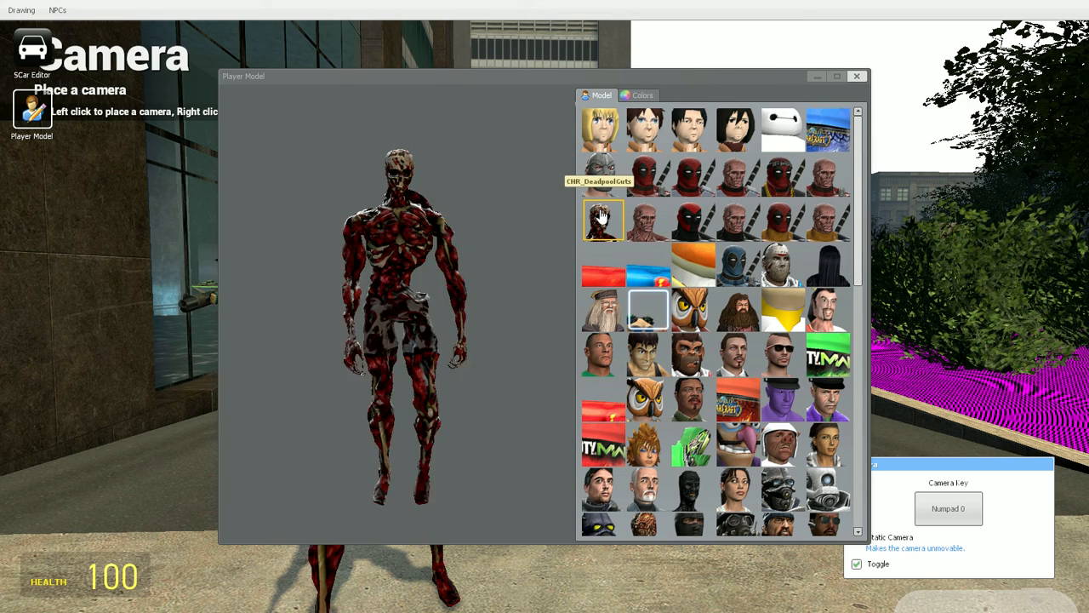
pyautogui.press('c')
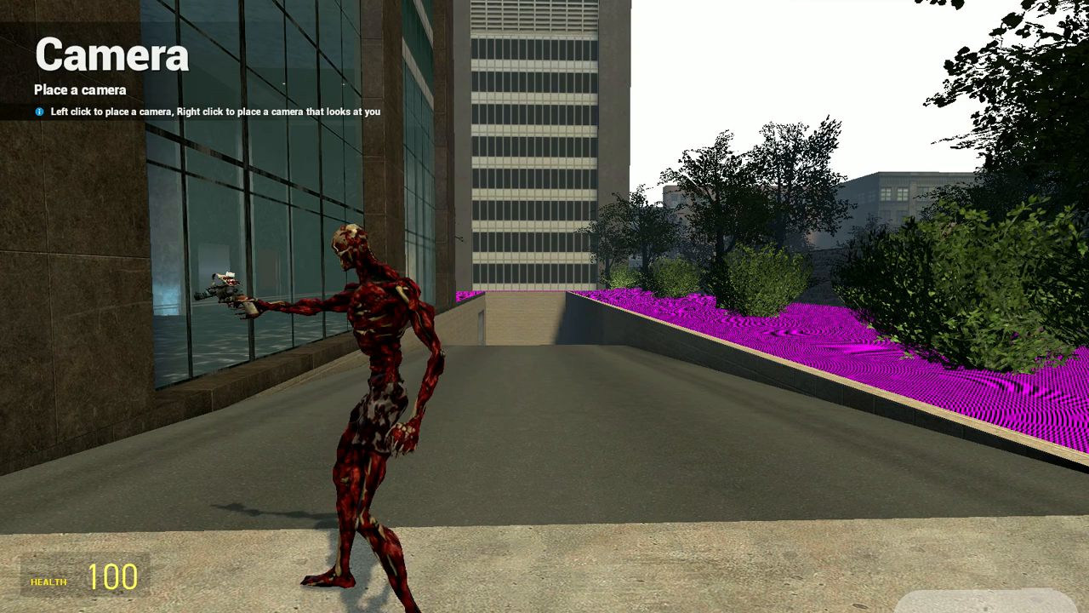
pyautogui.press('c')
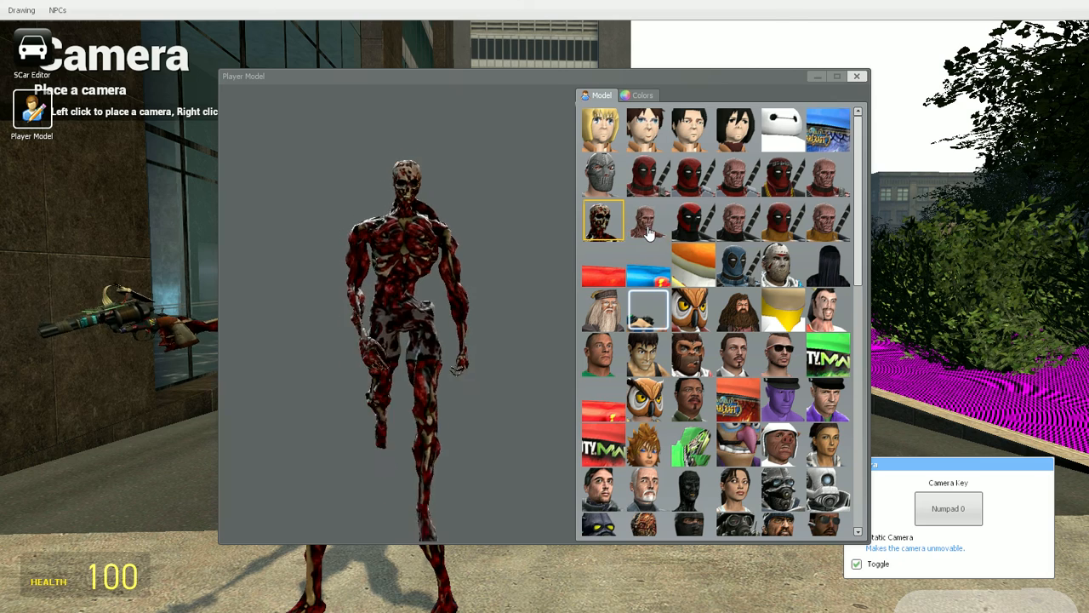
pyautogui.click(646, 223)
pyautogui.press('c')
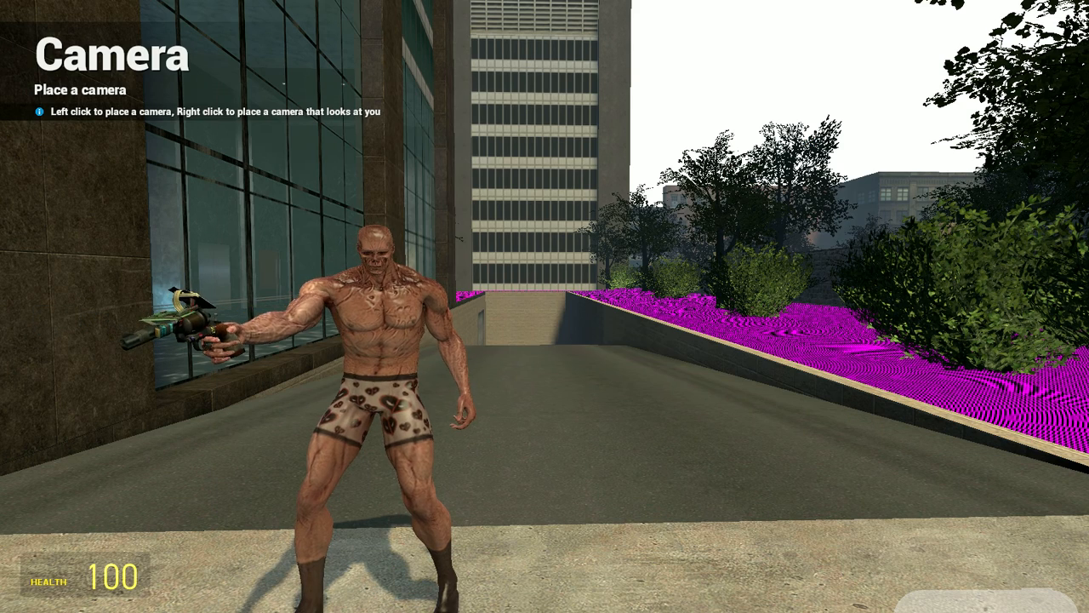
pyautogui.press('c')
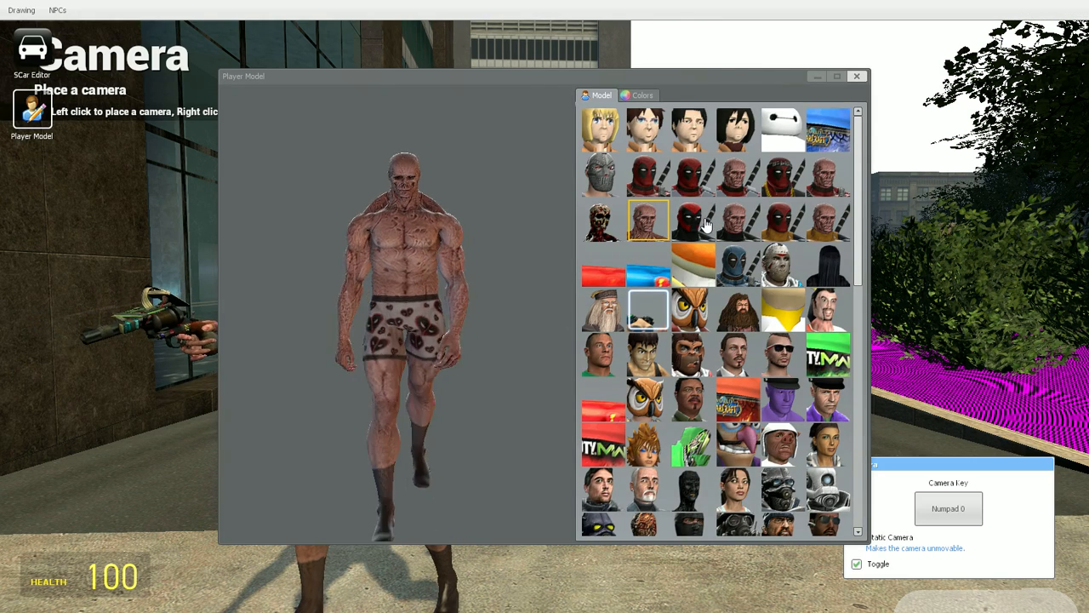
# - Try the tracksuit Deadpool, settle on the blue Deadpool, and bring up the colour settings
pyautogui.click(696, 223)
pyautogui.press('c')
pyautogui.press('c')
pyautogui.click(780, 180)
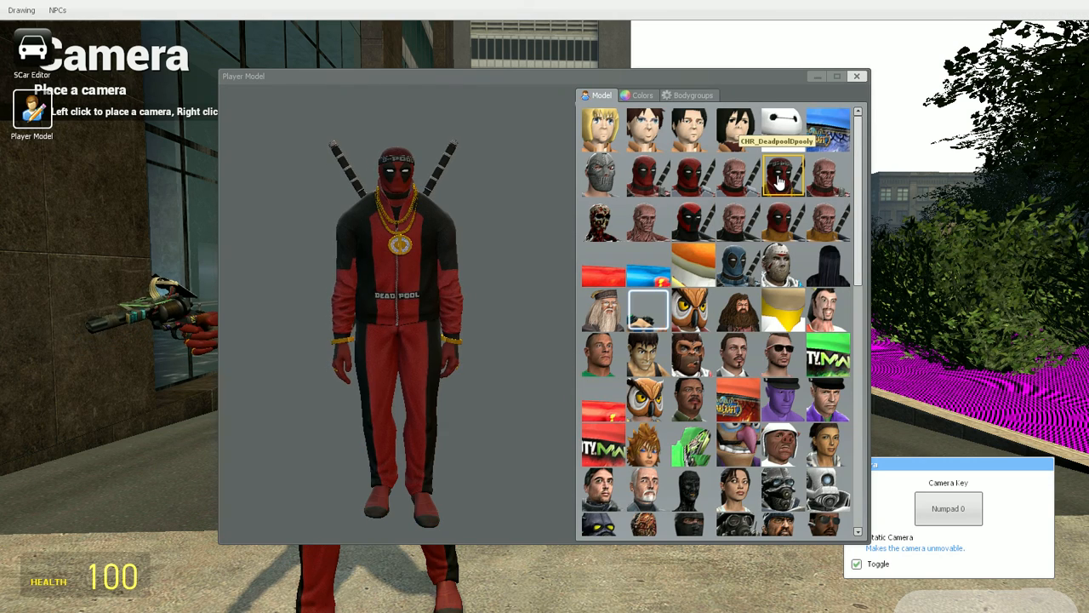
pyautogui.click(737, 262)
pyautogui.press('c')
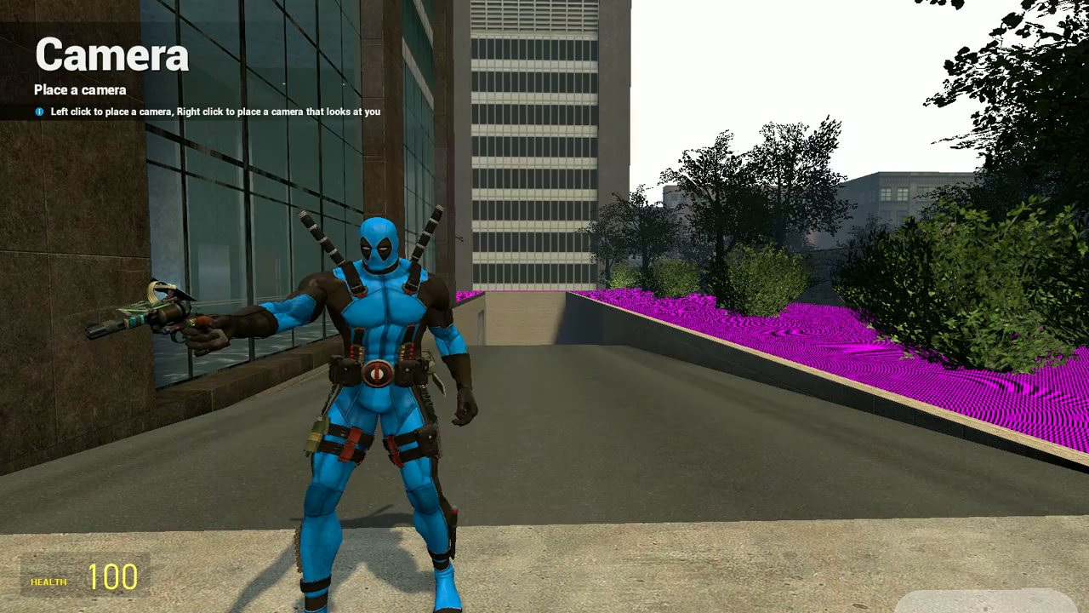
pyautogui.press('c')
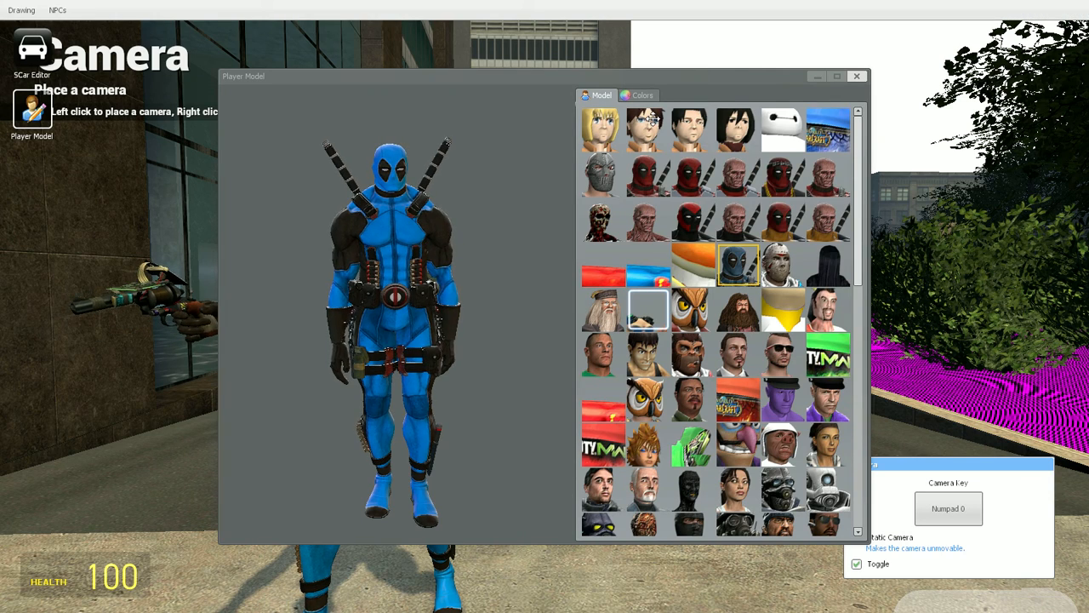
pyautogui.click(644, 96)
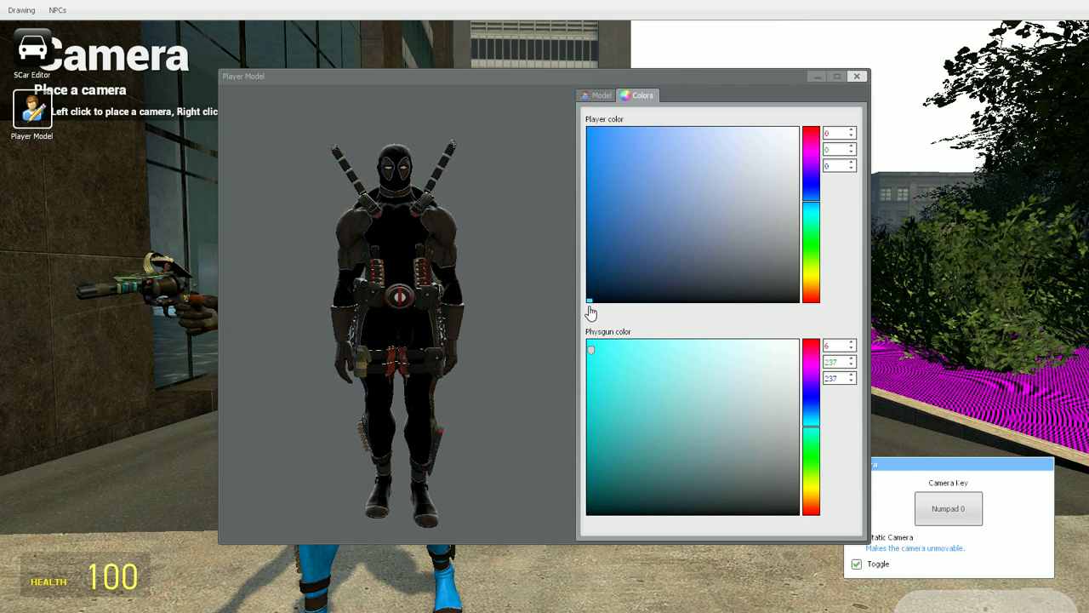
# - Shift the player colour hue to magenta, reselect the model and return to the game
pyautogui.moveTo(810, 207); pyautogui.dragTo(811, 155)
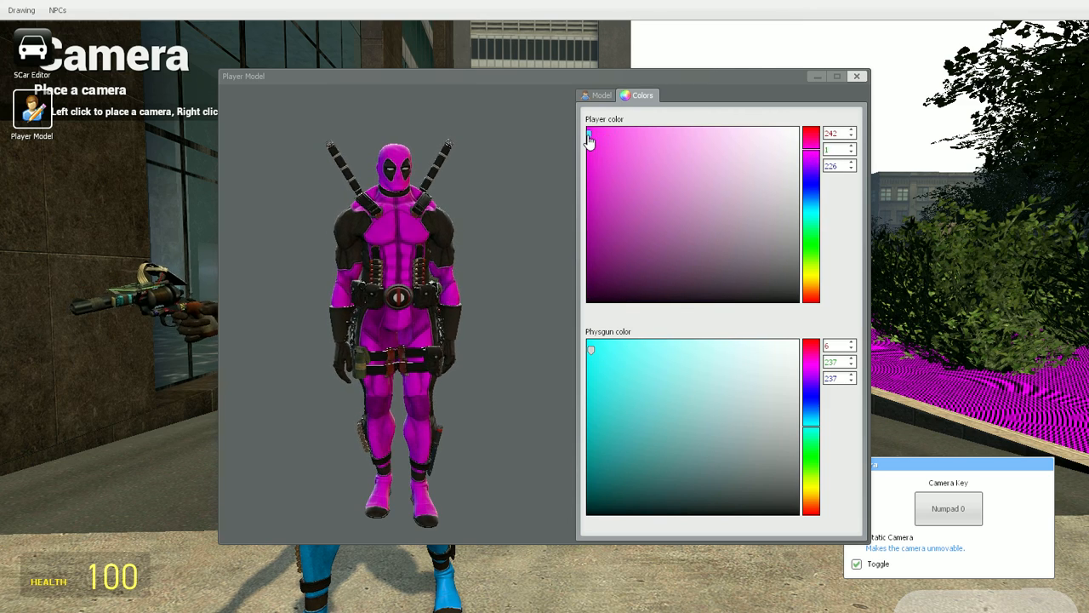
pyautogui.press('c')
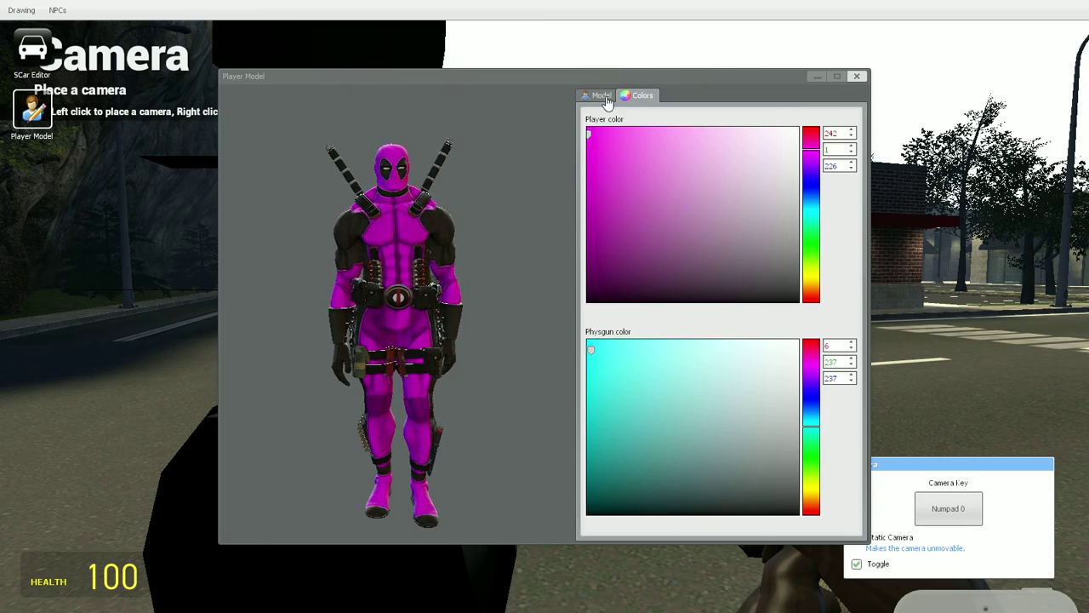
pyautogui.click(603, 95)
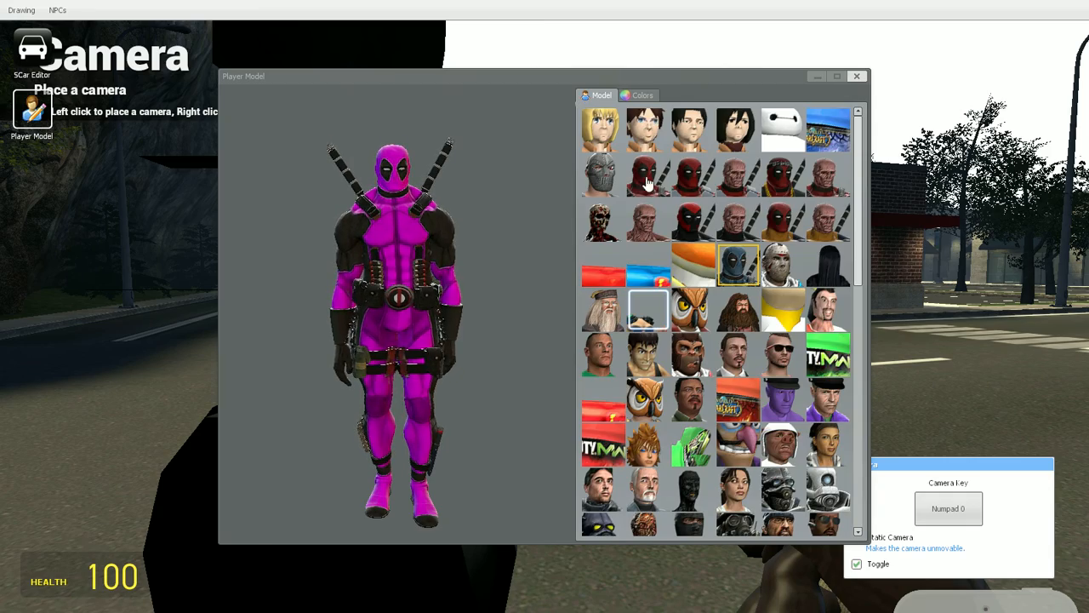
pyautogui.click(739, 266)
pyautogui.press('c')
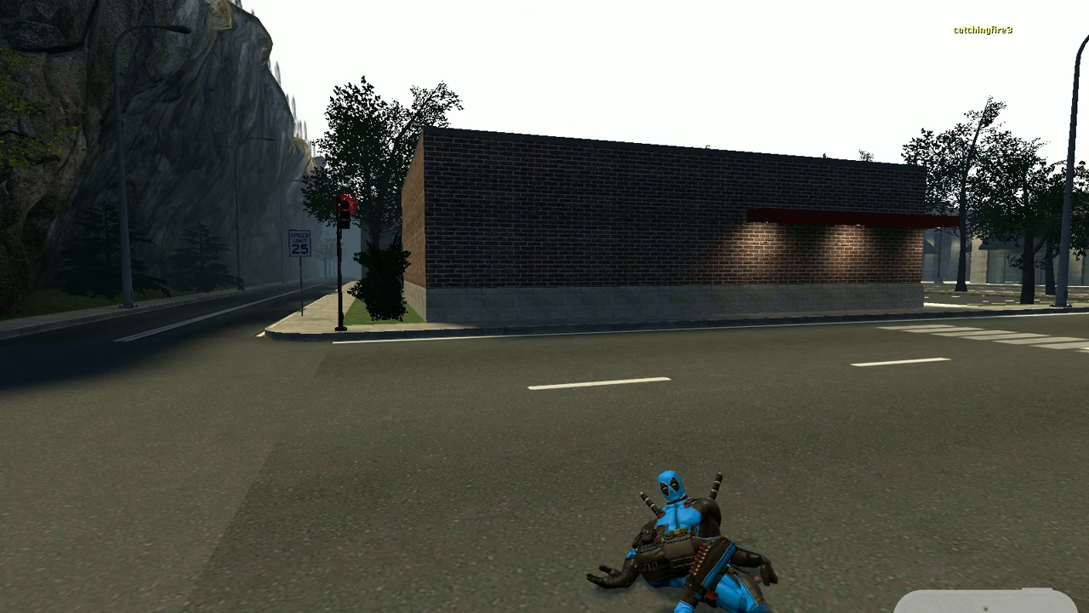
# - Respawn, equip the camera tool, remove the placed camera and go third-person
pyautogui.press('space')
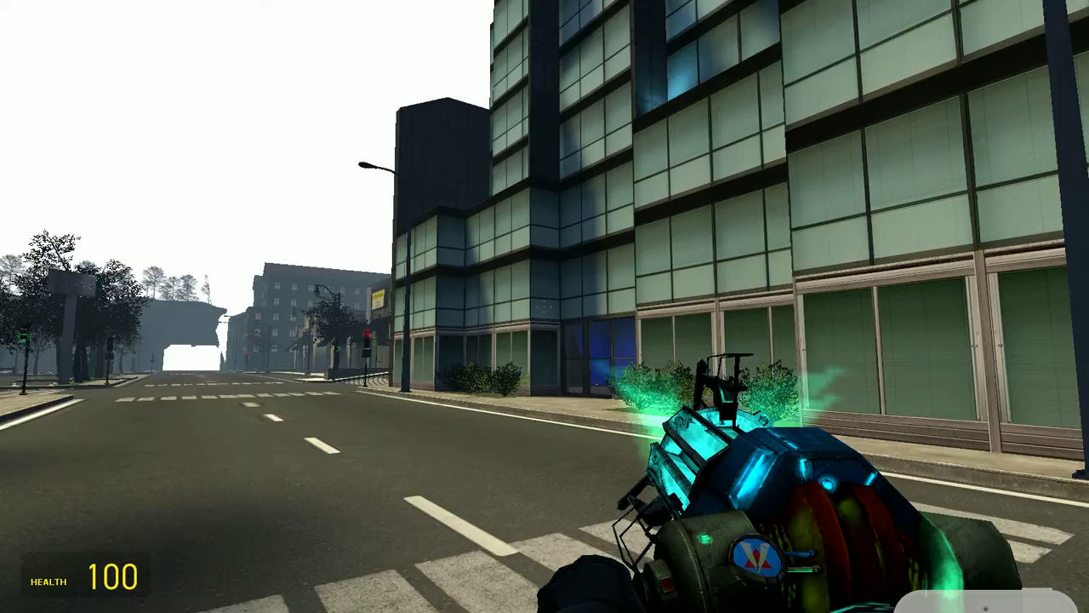
pyautogui.press('3')
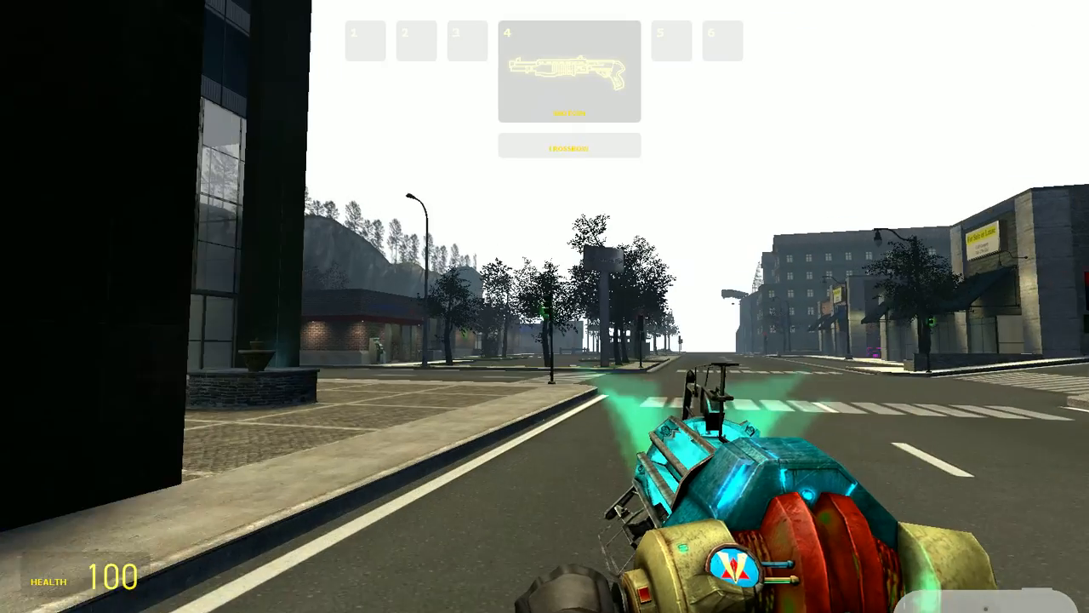
pyautogui.scroll(-1, 545, 306)
pyautogui.scroll(-1, 545, 306)
pyautogui.scroll(-1, 544, 306)
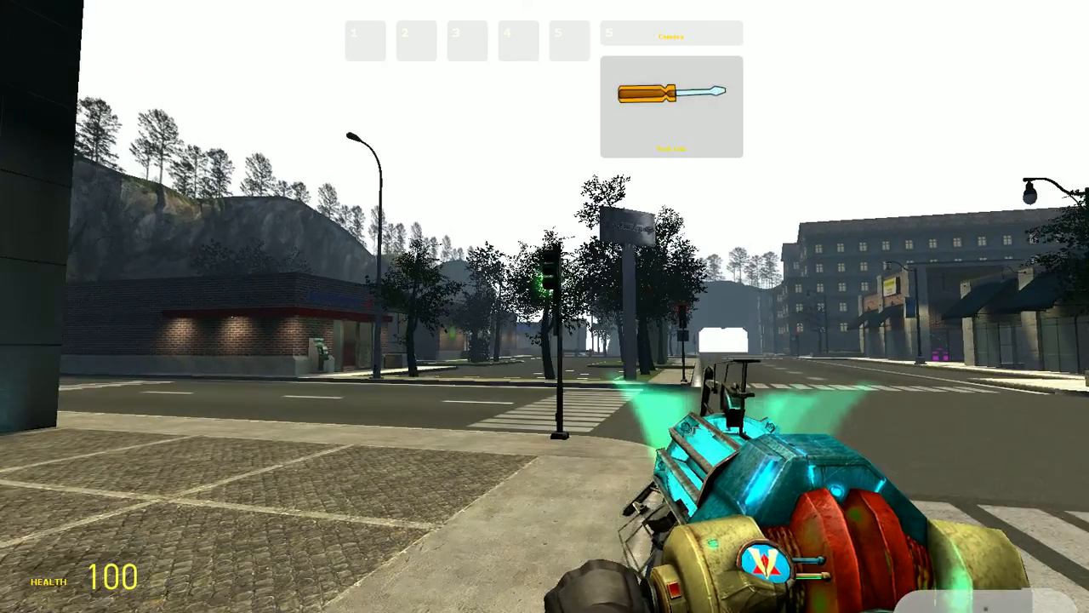
pyautogui.click(545, 306)
pyautogui.press('z')
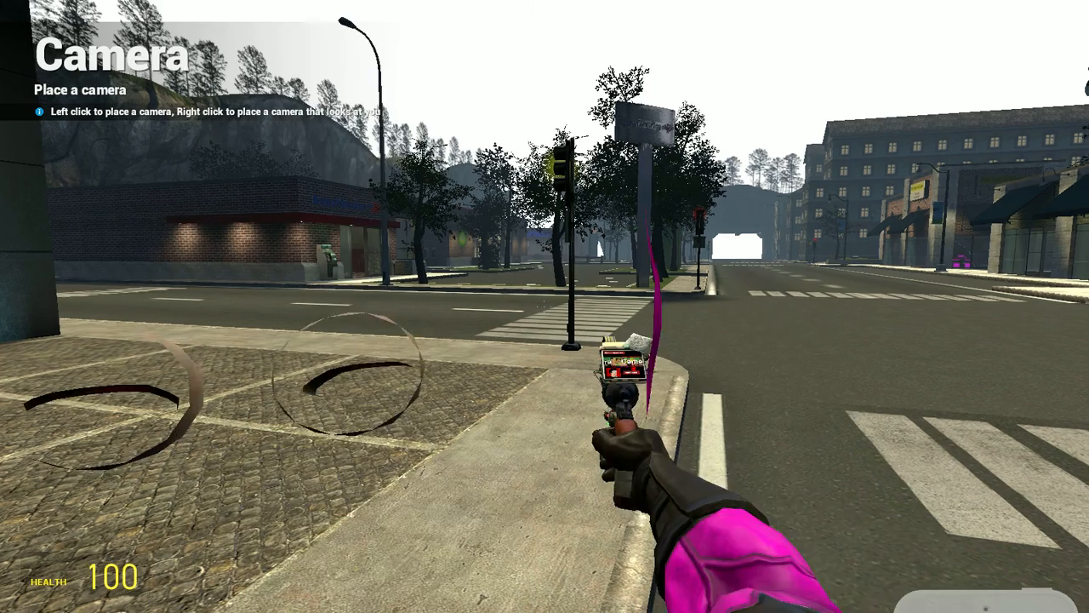
pyautogui.press('ctrl')
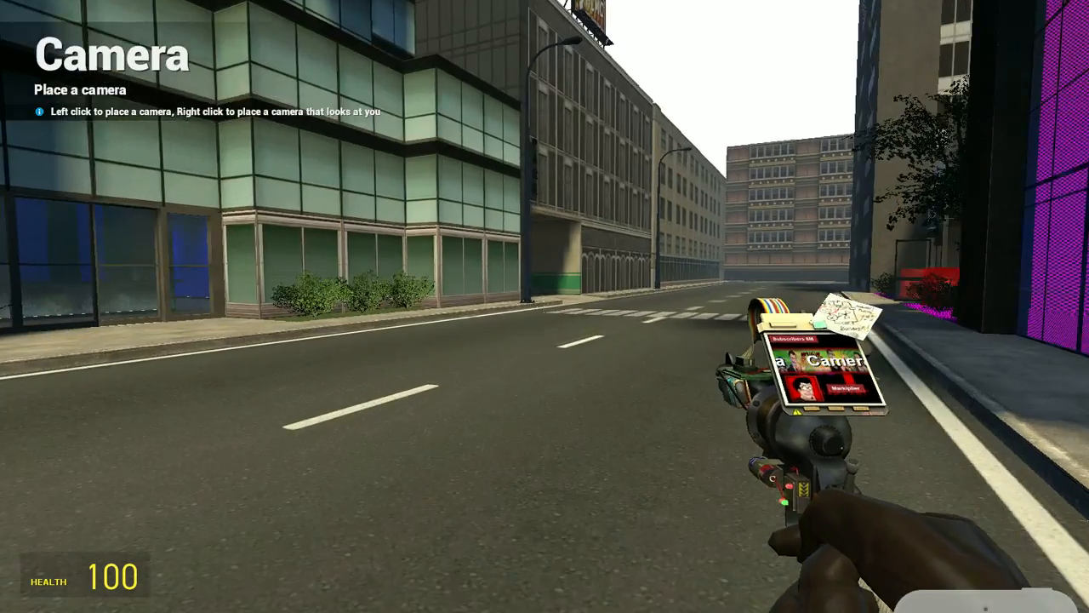
# - Equip the SMOD Kick weapon from the spawn menu
pyautogui.press('q')
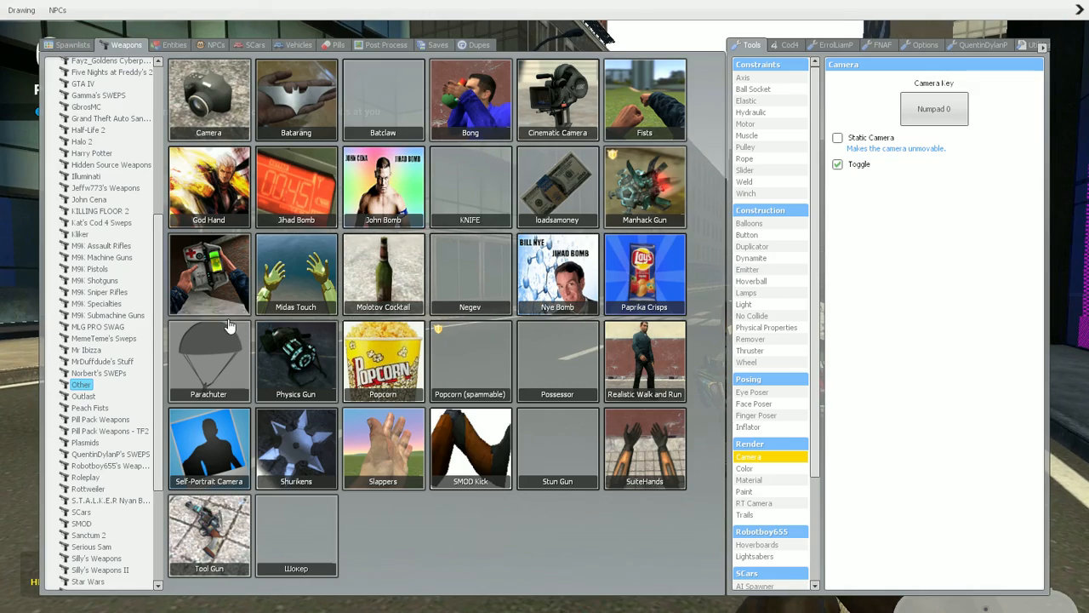
pyautogui.press('q')
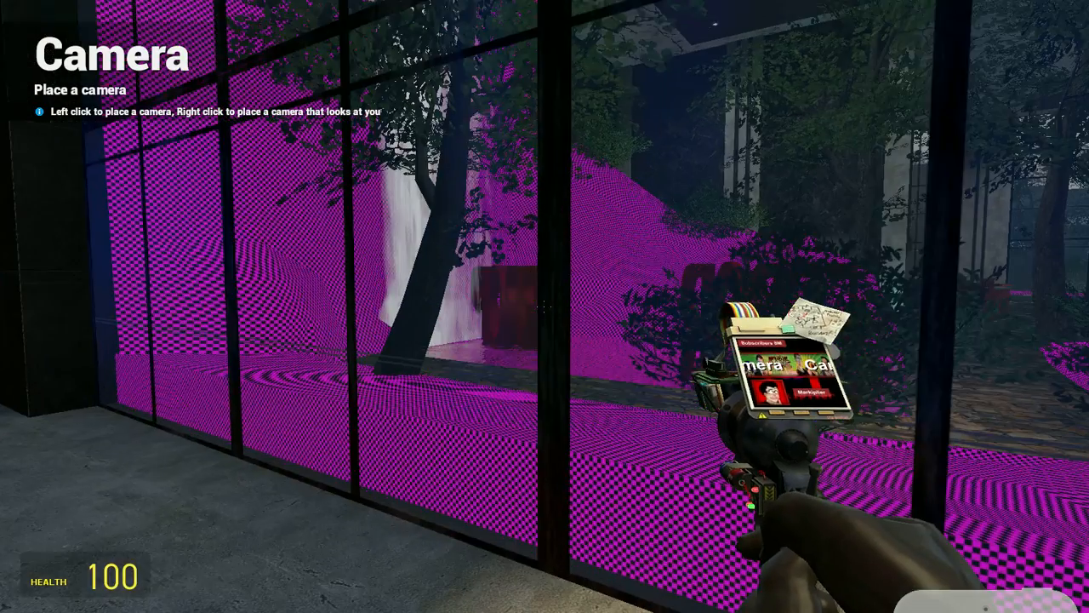
pyautogui.press('q')
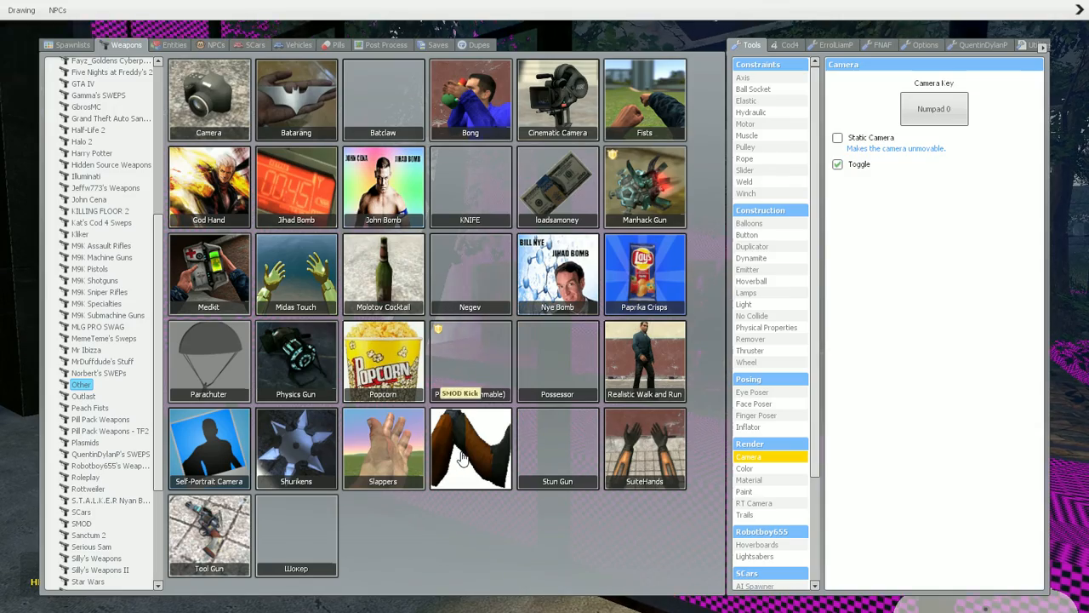
pyautogui.click(462, 460)
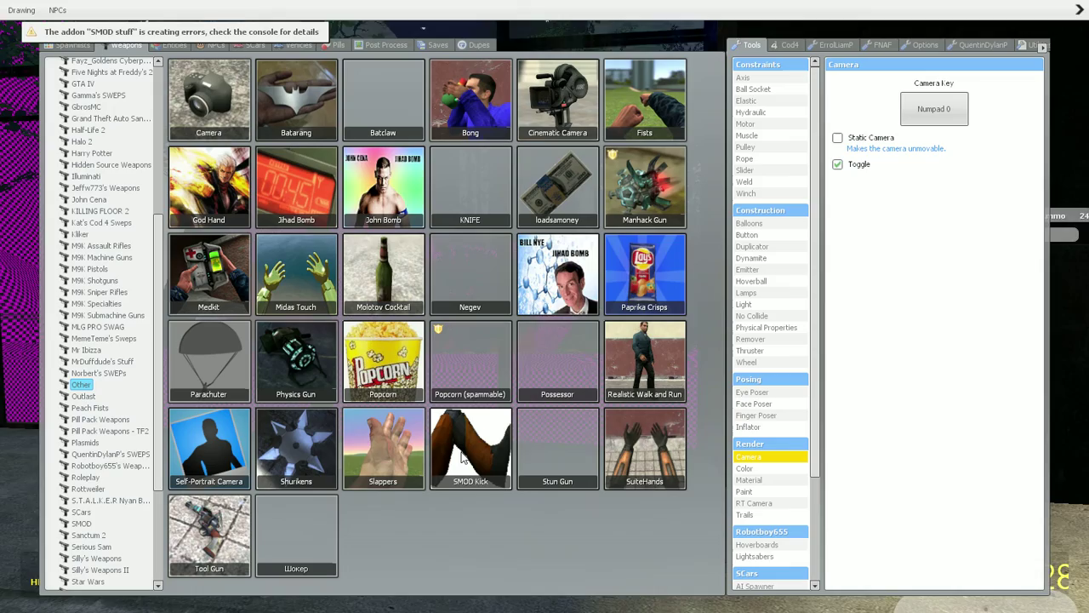
# - Equip the Slappers weapon and reopen the spawn menu
pyautogui.press('q')
pyautogui.click(372, 440)
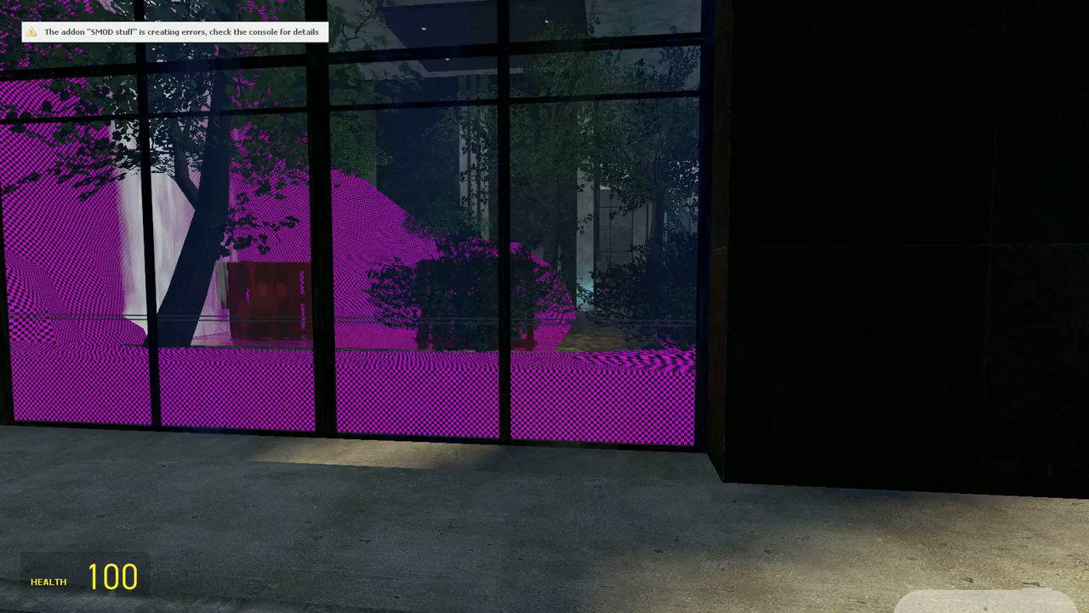
pyautogui.press('q')
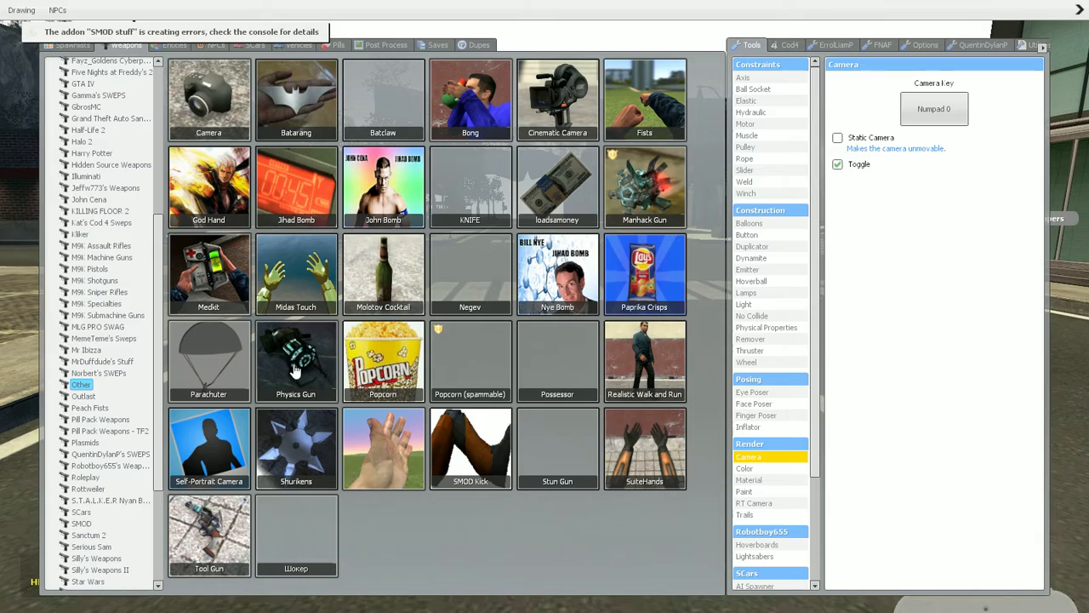
# - Spawn a Combine Elite on the crosswalk, shoot it down, and reopen the spawn catalogue
pyautogui.click(216, 49)
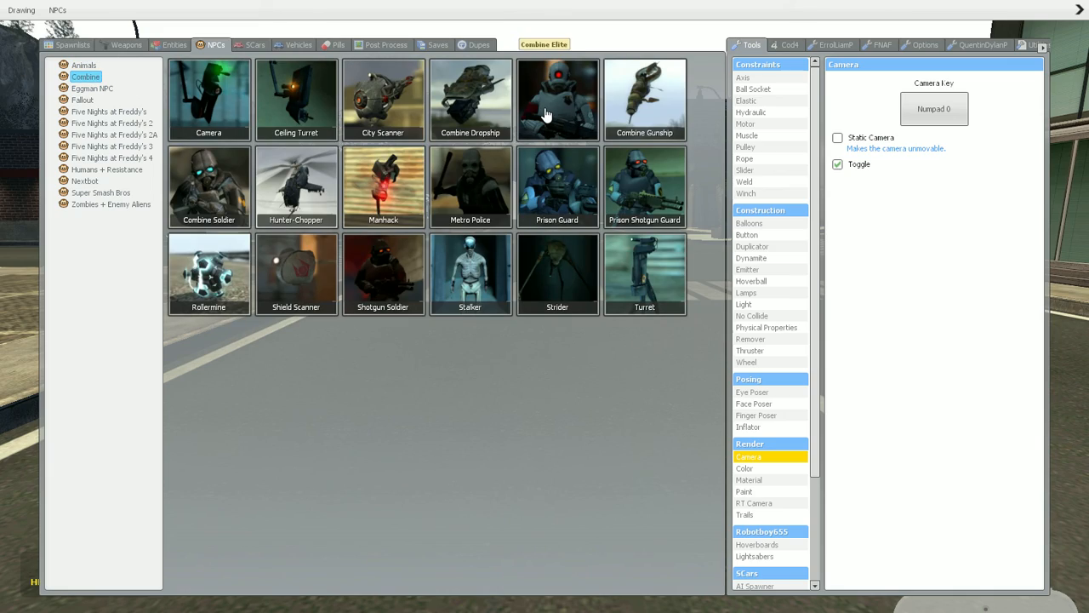
pyautogui.click(546, 115)
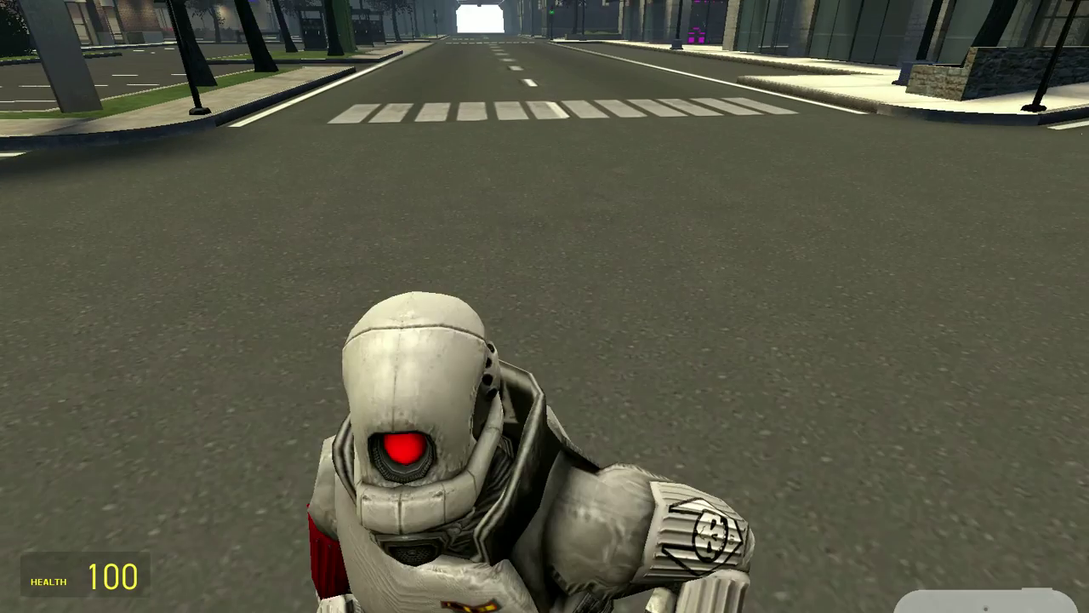
pyautogui.click(545, 307)
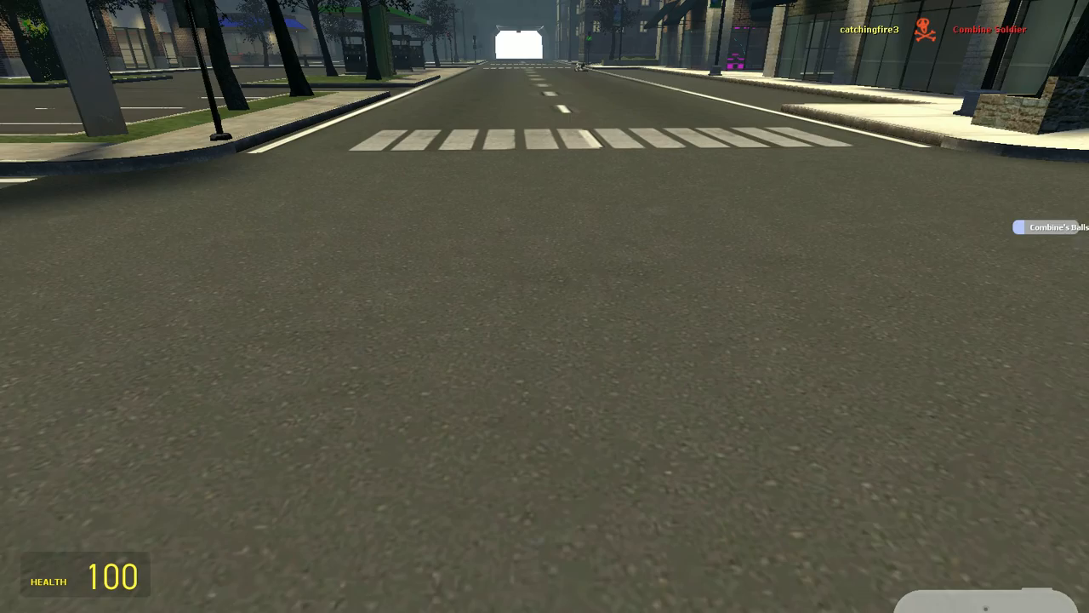
pyautogui.press('q')
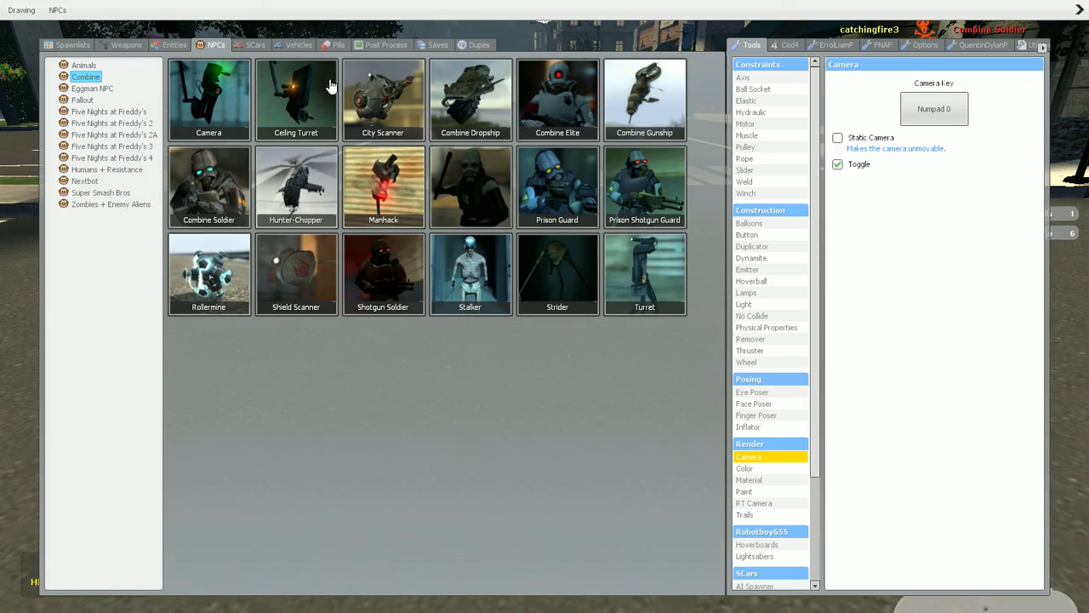
# - Spawn the Outlast Camera from the Outlast weapons category
pyautogui.click(128, 45)
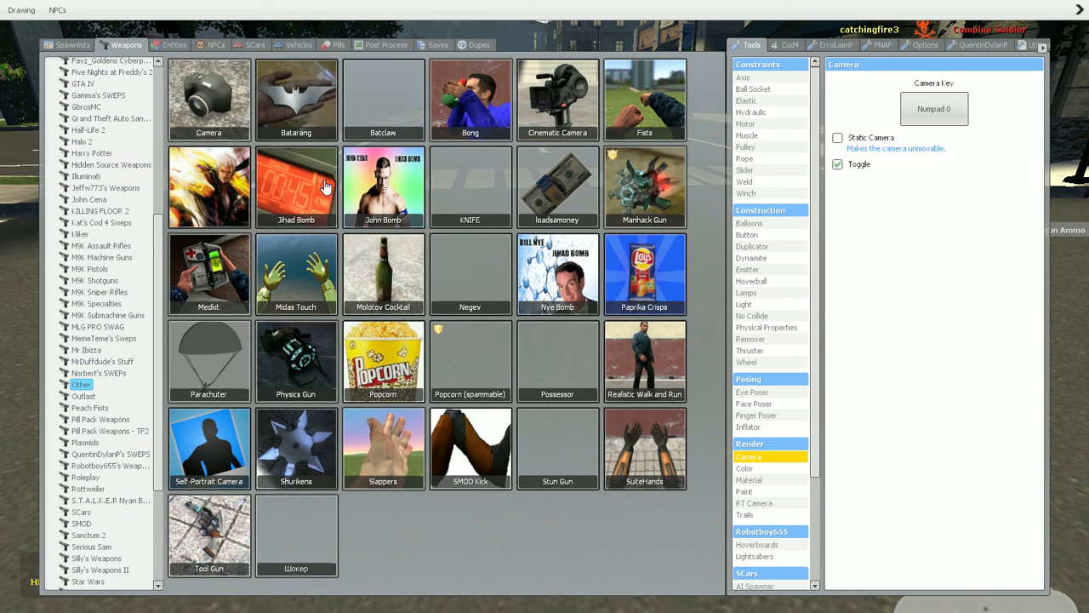
pyautogui.click(84, 396)
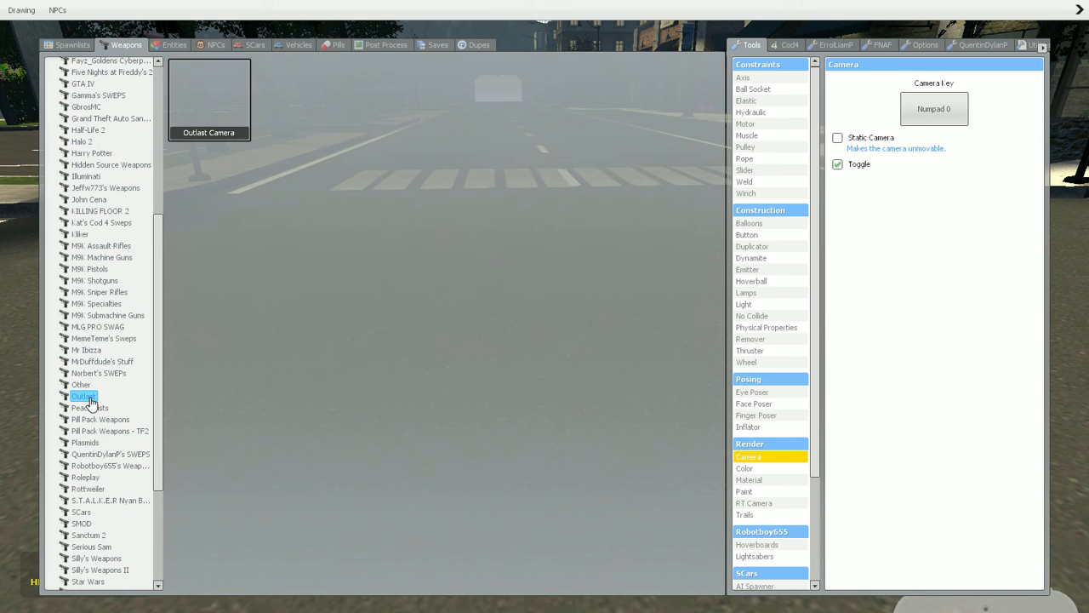
pyautogui.click(218, 107)
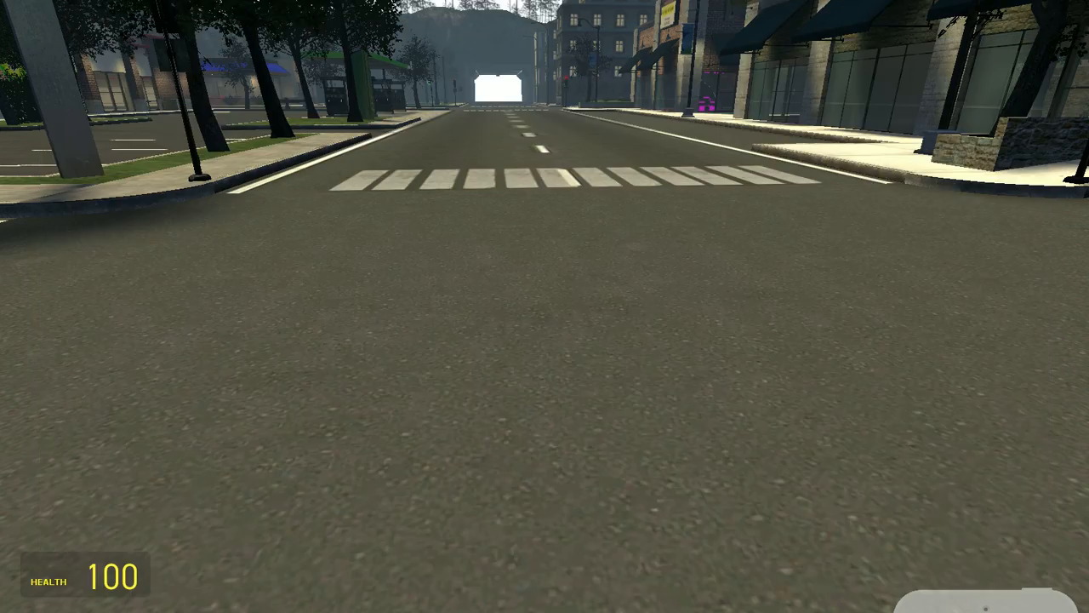
# - Walk back down the road past the crosswalk and switch to the Camera tool
pyautogui.press('s')
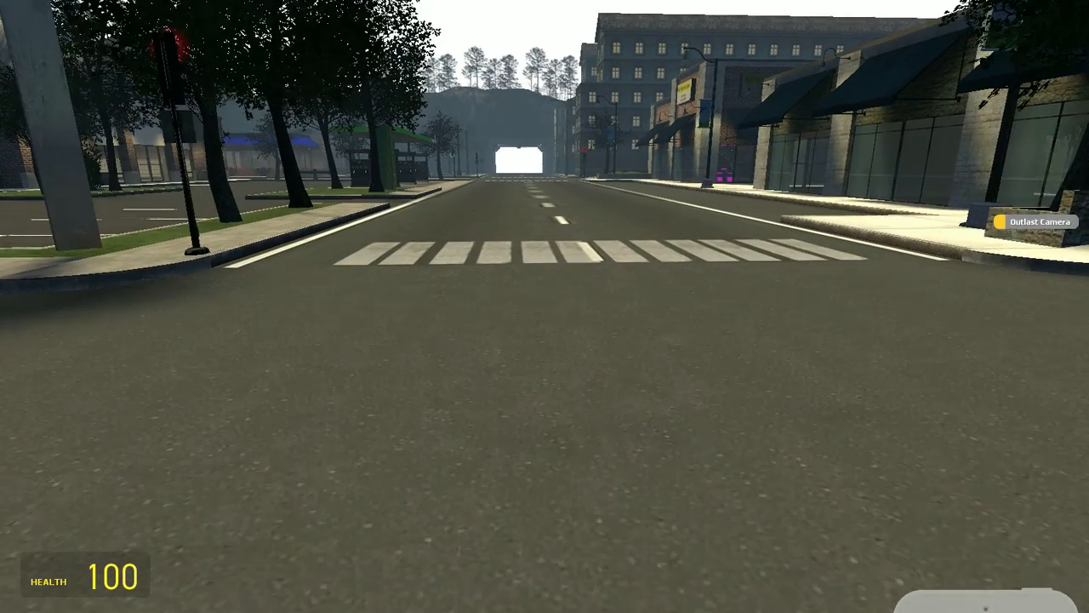
pyautogui.press('s')
pyautogui.press('s')
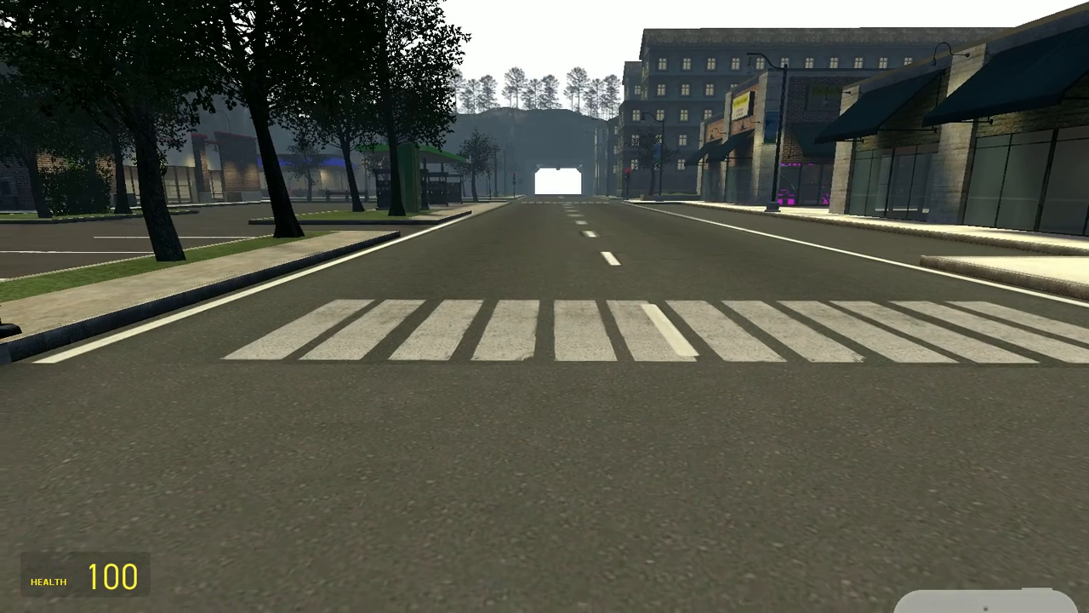
pyautogui.press('s')
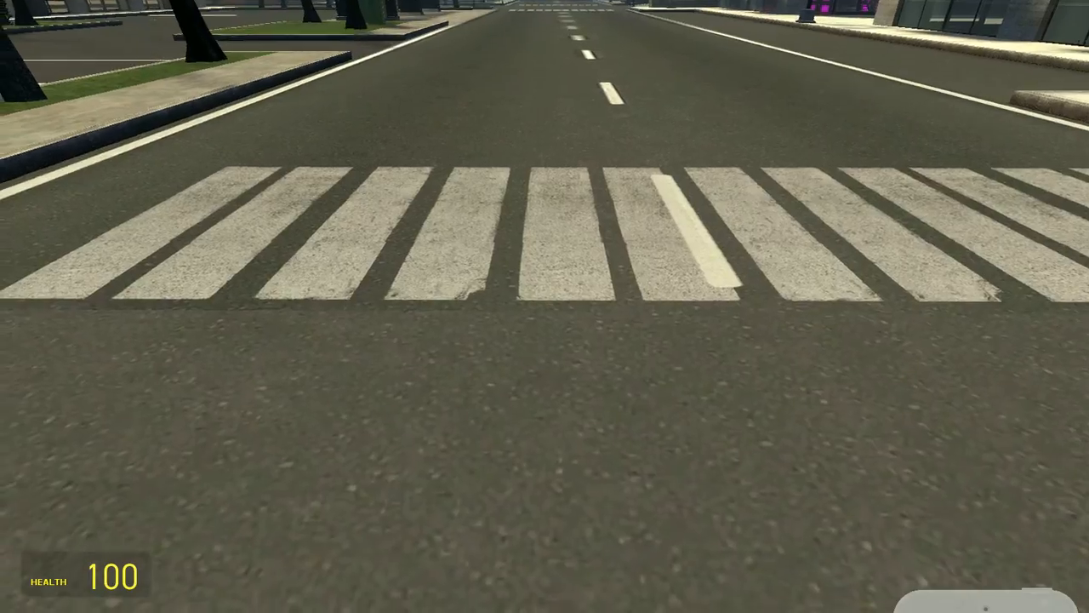
pyautogui.press('w')
pyautogui.scroll(-1, 545, 306)
pyautogui.scroll(1, 545, 306)
pyautogui.click(544, 306)
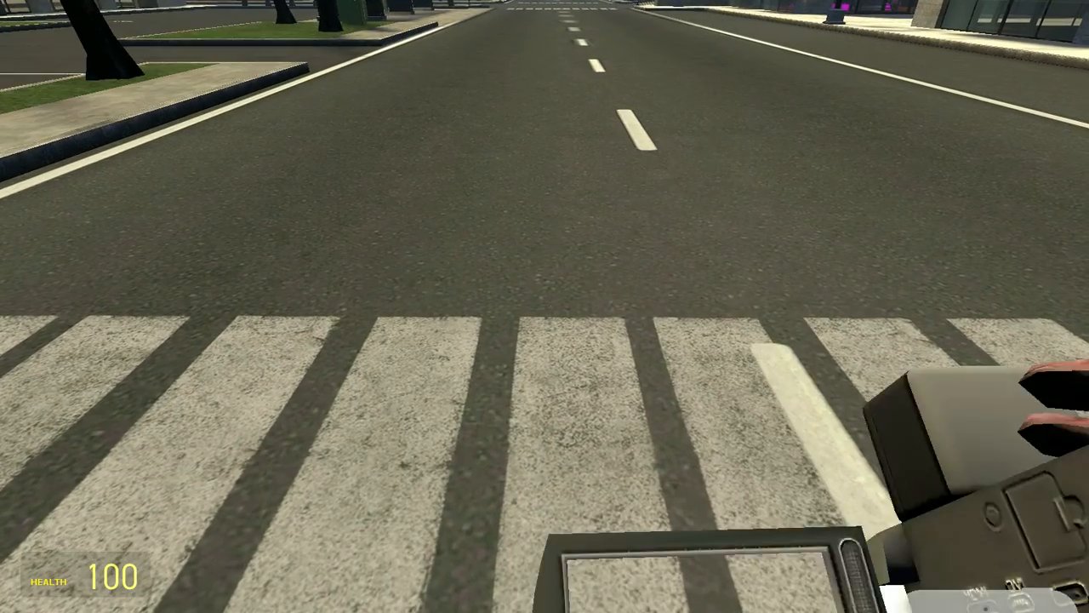
pyautogui.press('w')
pyautogui.press('w')
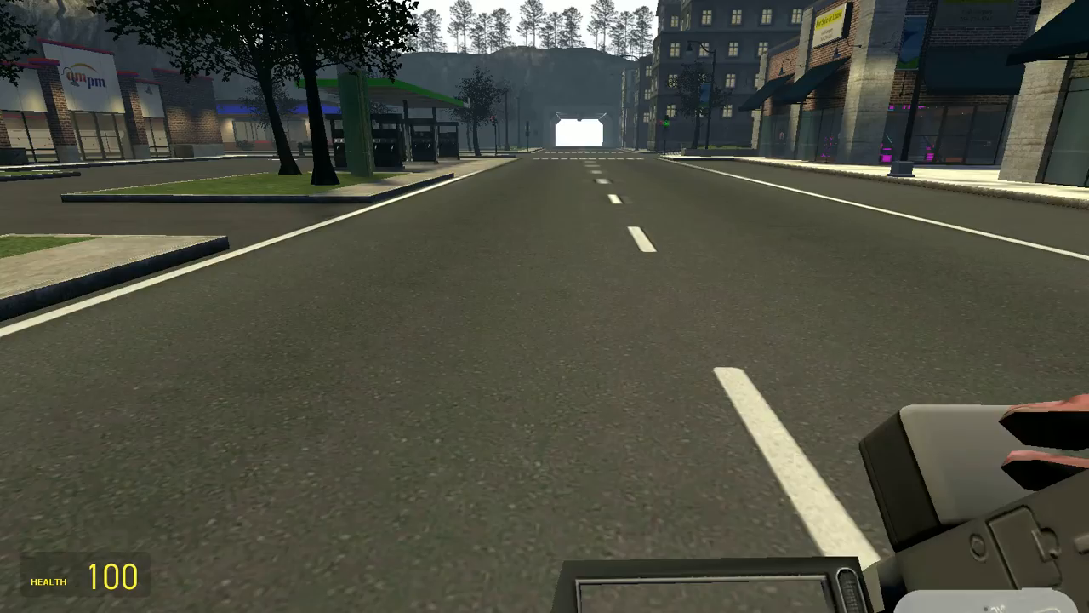
# - Film with the Outlast Camera while walking into the ampm store toward the counter
pyautogui.click(545, 307)
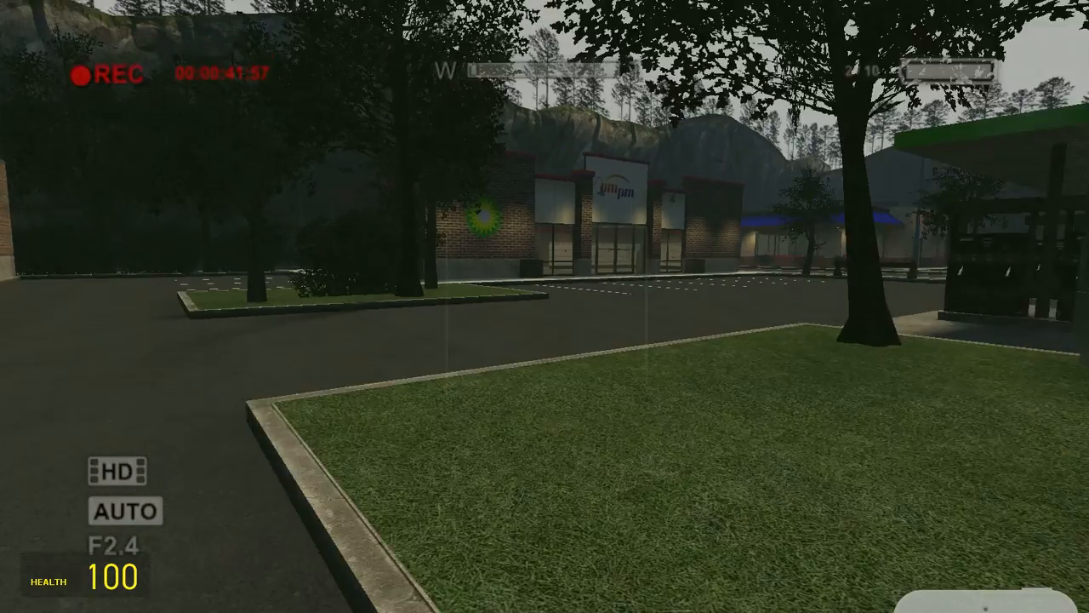
pyautogui.press('w')
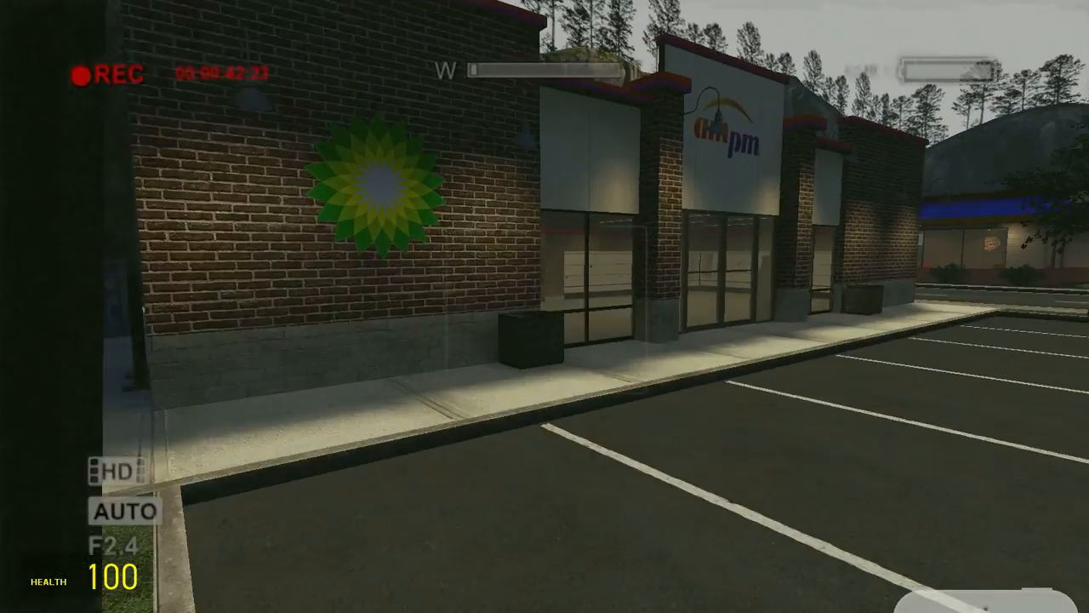
pyautogui.press('w')
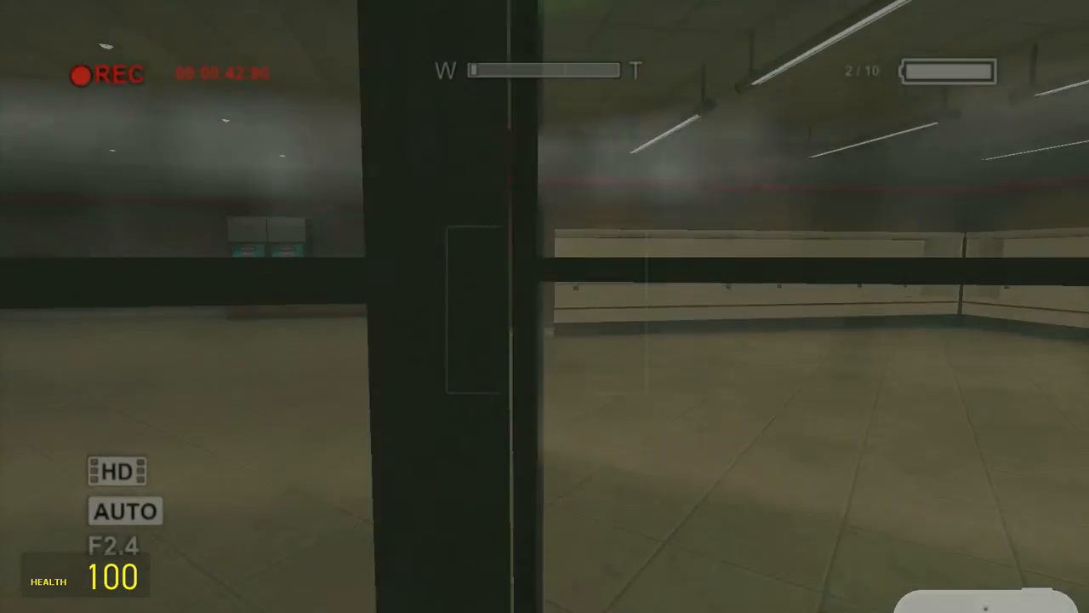
pyautogui.press('w')
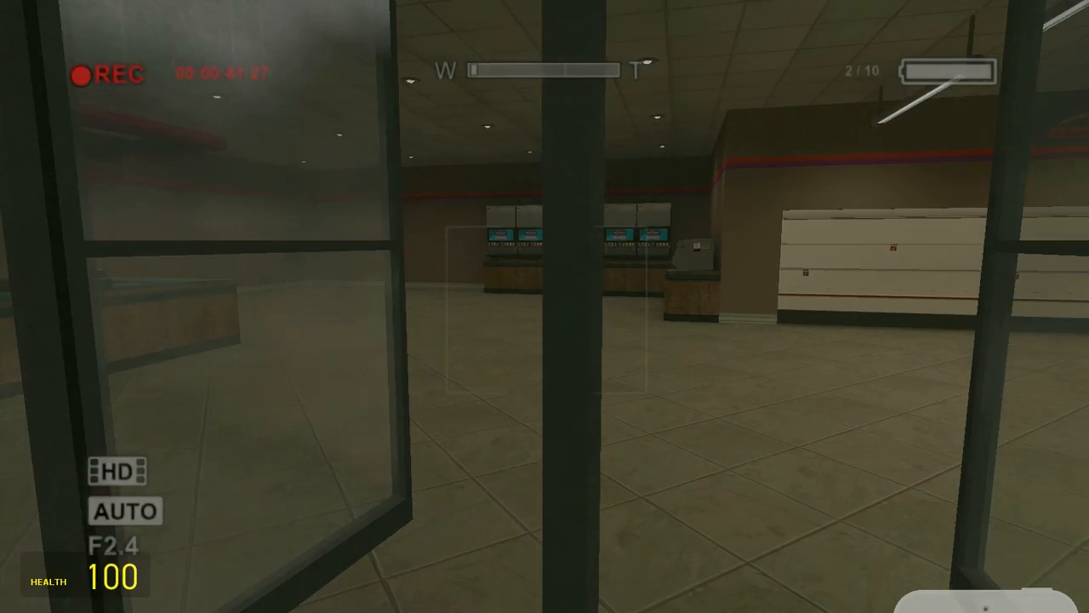
pyautogui.press('w')
pyautogui.press('w')
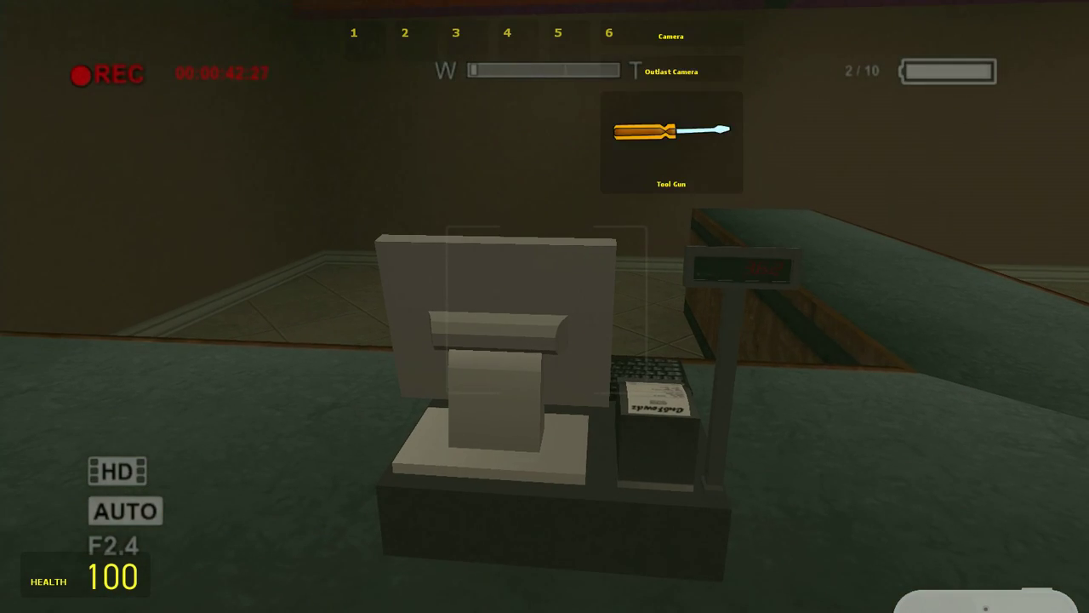
# - Fire a rocket at the store floor, then reopen the weapons catalogue
pyautogui.press('Return')
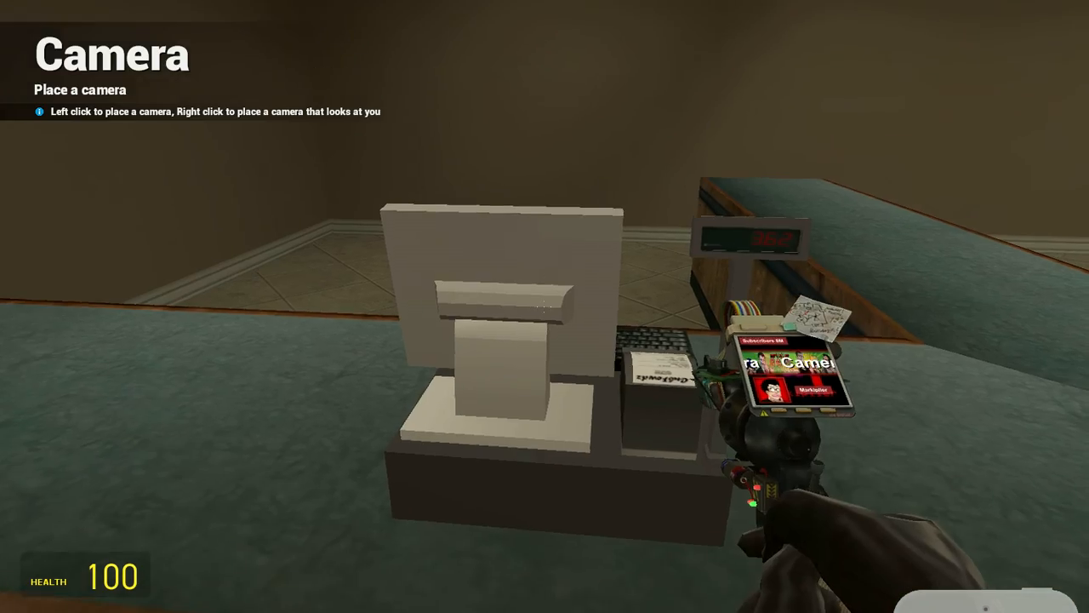
pyautogui.click(545, 306)
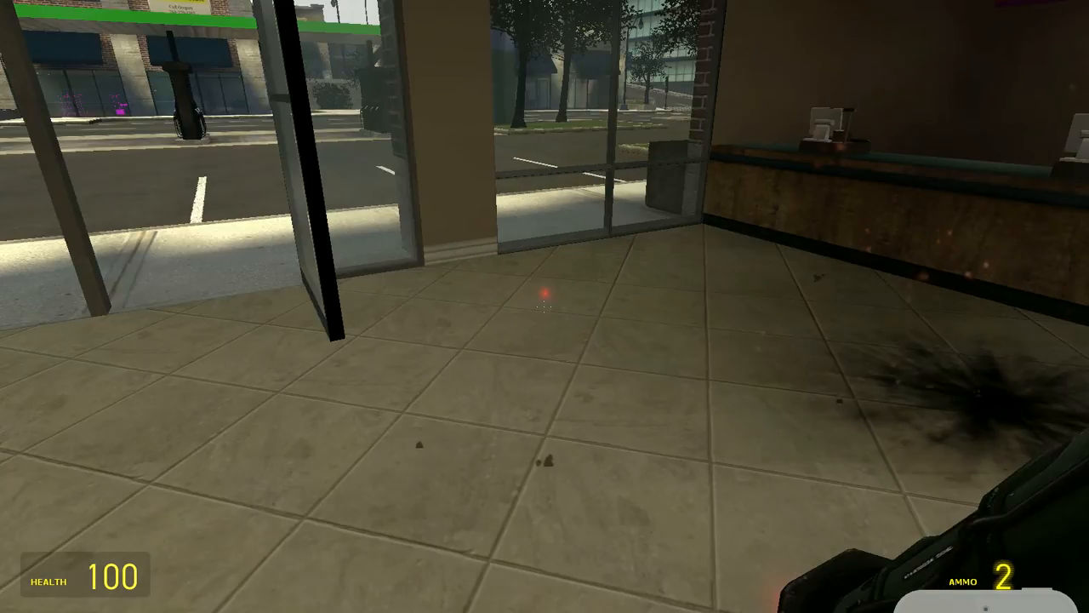
pyautogui.press('q')
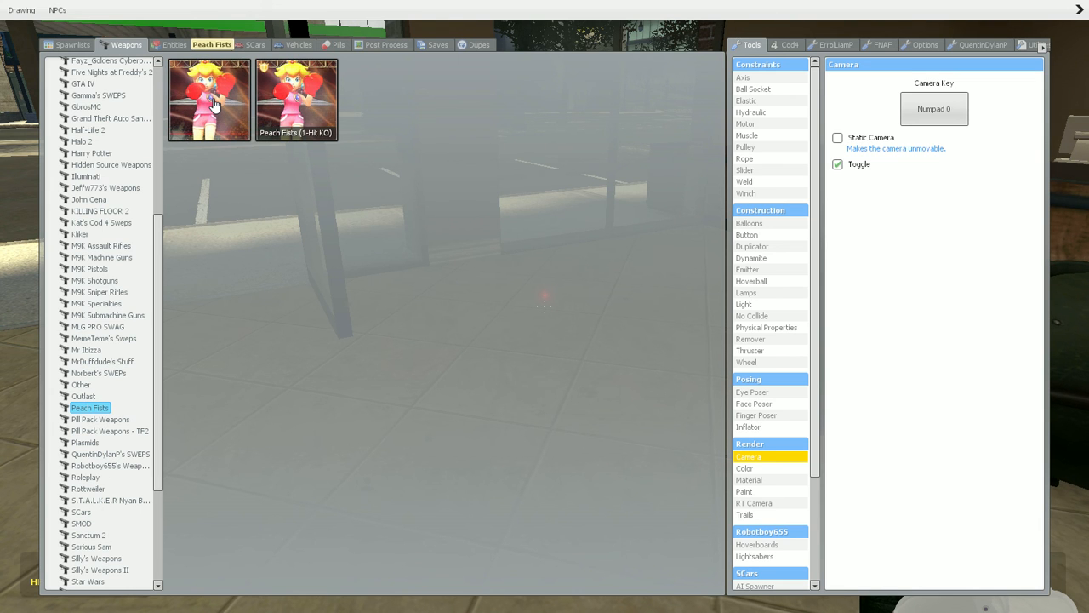
# - Spawn the Peach Fists, punch near the glass door, then switch to the pistol
pyautogui.click(215, 104)
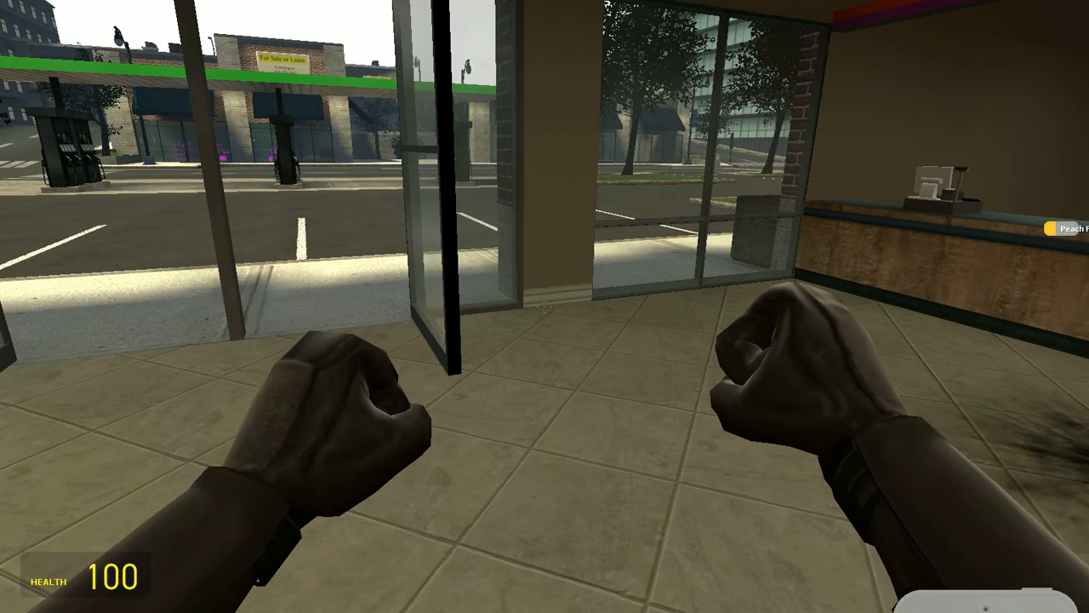
pyautogui.click(545, 307)
pyautogui.press('w')
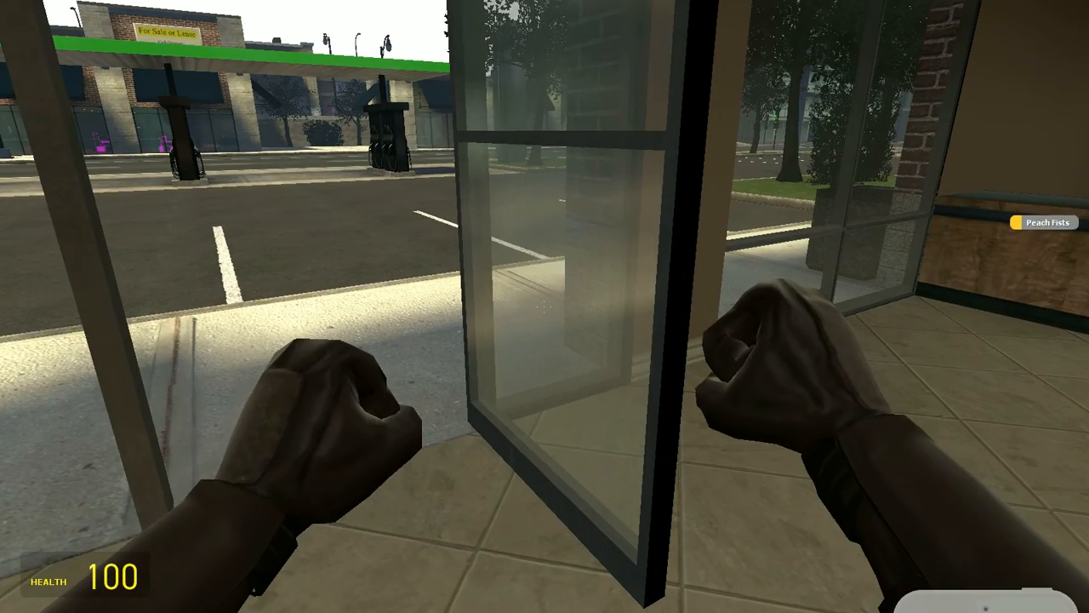
pyautogui.scroll(-1, 544, 307)
pyautogui.scroll(-1, 545, 307)
pyautogui.click(545, 306)
# - Browse the Pill Pack Weapons, TF2 and Plasmids categories in the catalogue
pyautogui.press('q')
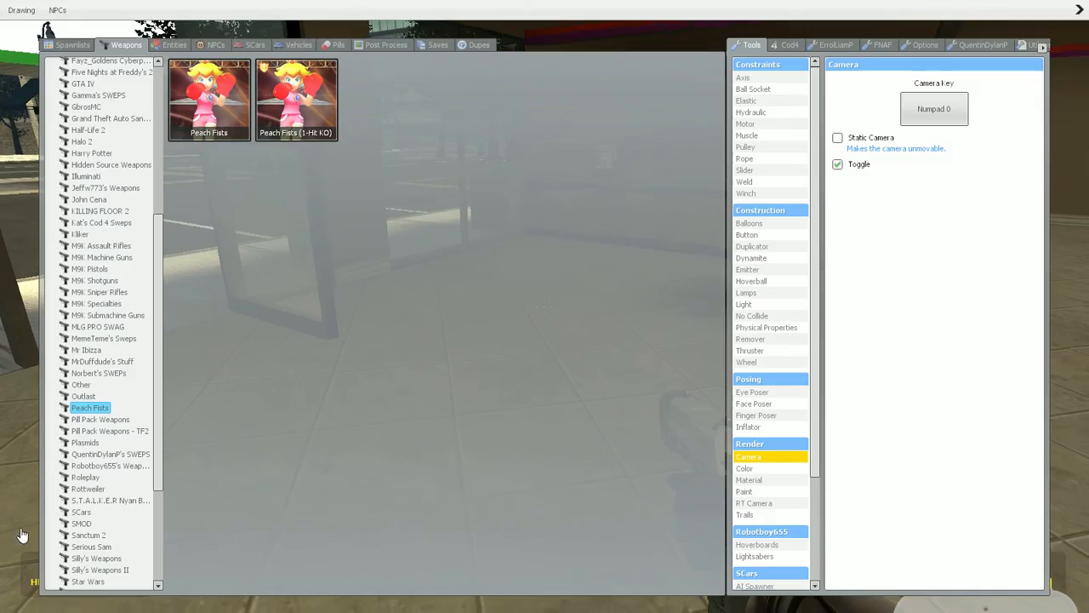
pyautogui.click(100, 420)
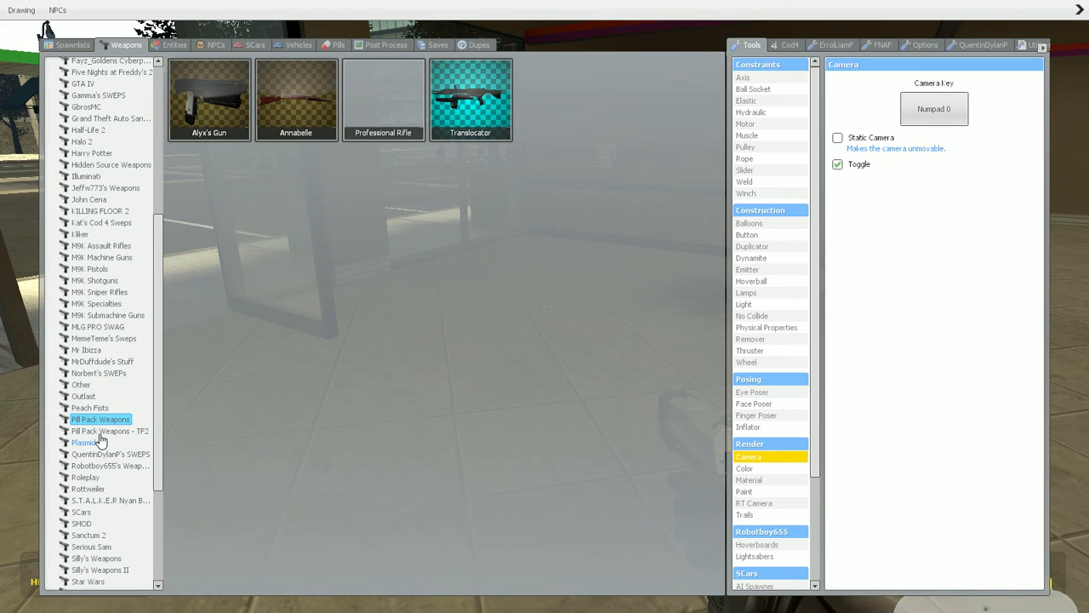
pyautogui.click(102, 432)
pyautogui.click(85, 443)
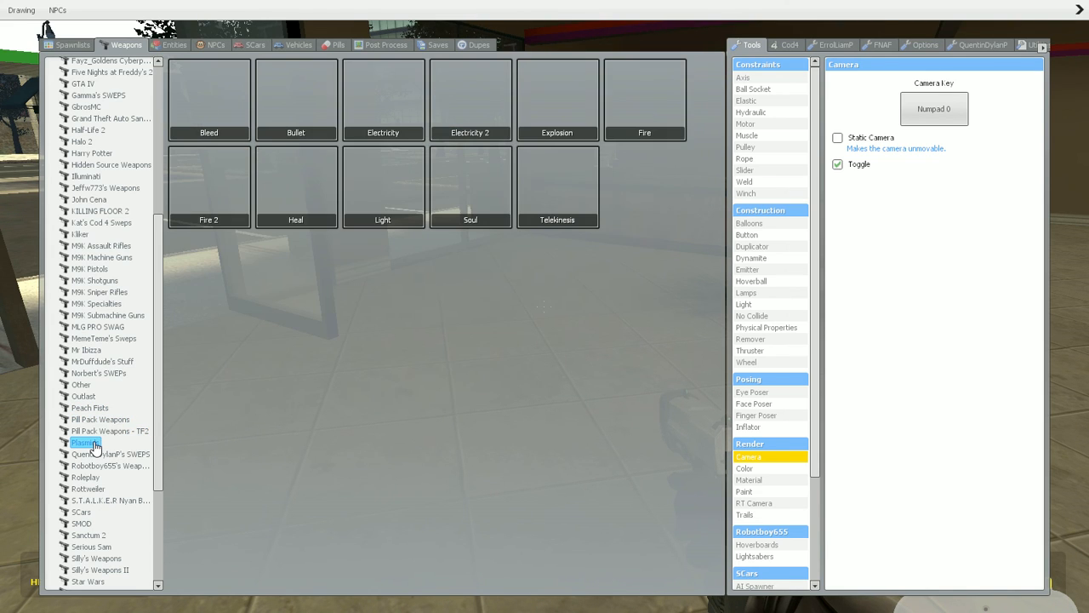
# - Equip the Light plasmid, walk past the gas station and storefront, then respawn after dying
pyautogui.click(379, 200)
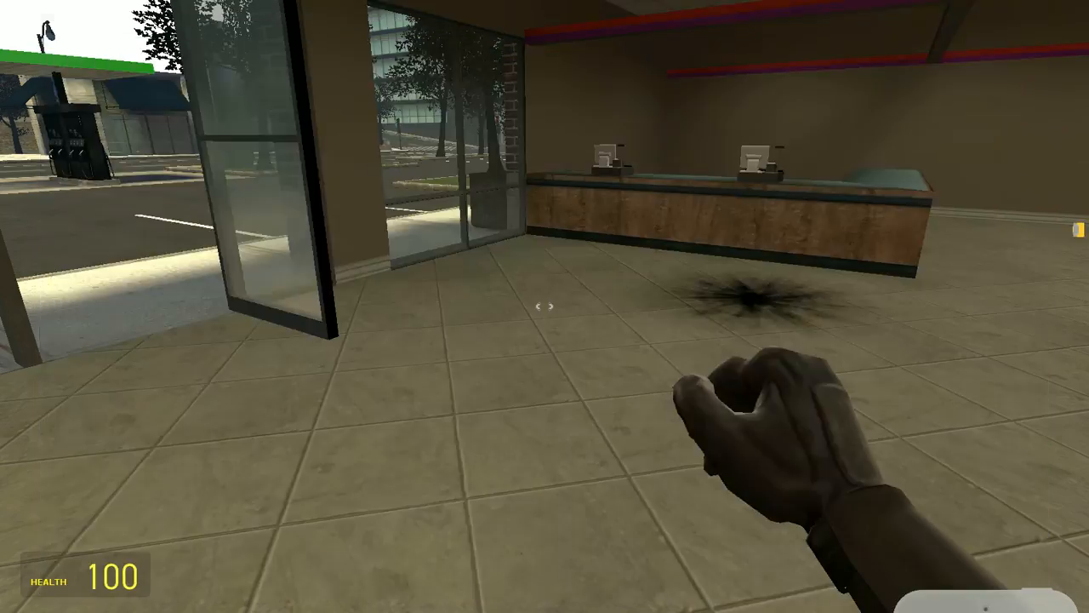
pyautogui.press('w')
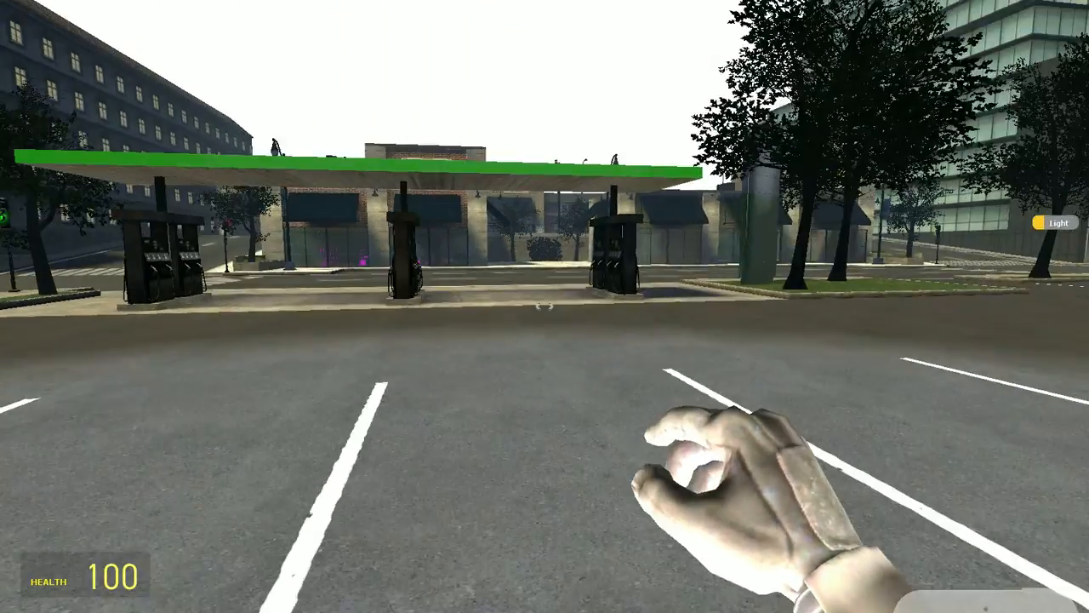
pyautogui.press('w')
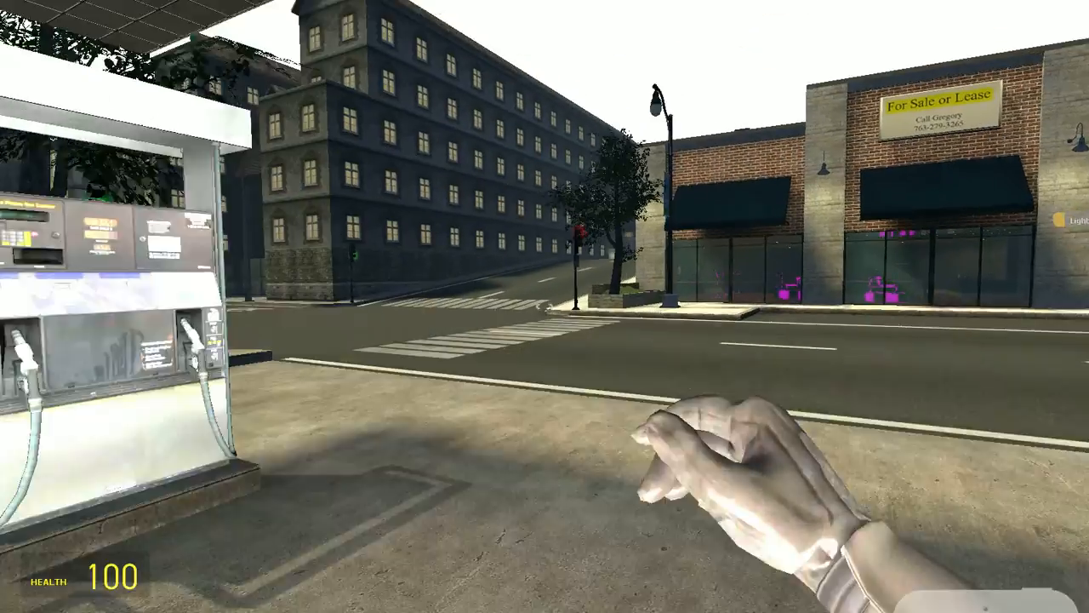
pyautogui.press('w')
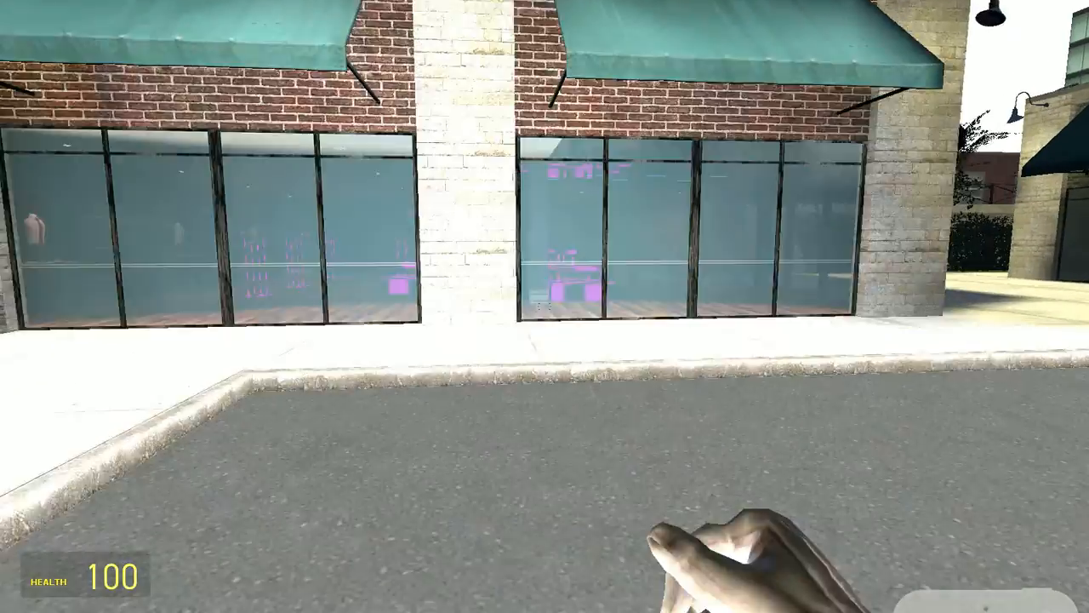
pyautogui.press('w')
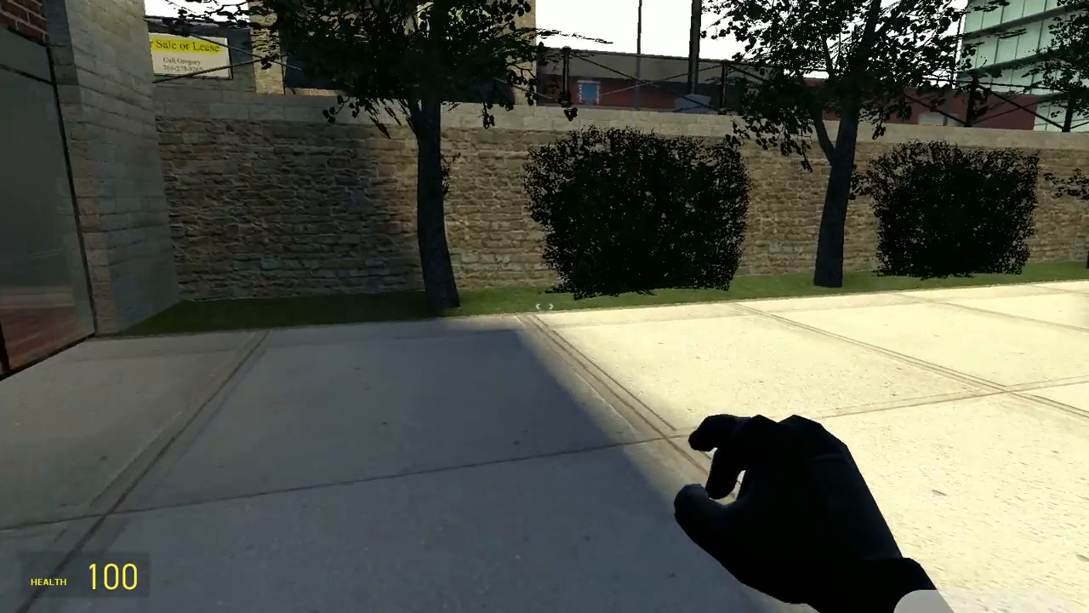
pyautogui.press('k')
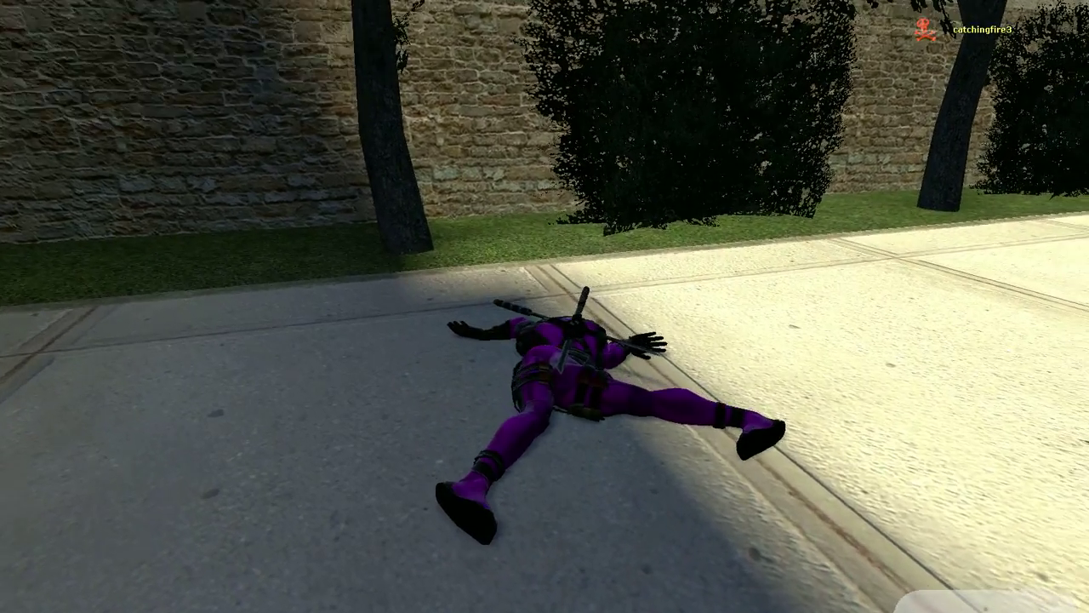
pyautogui.click(545, 306)
# - Equip the Heal plasmid from the weapons list and heal the character above full health
pyautogui.press('q')
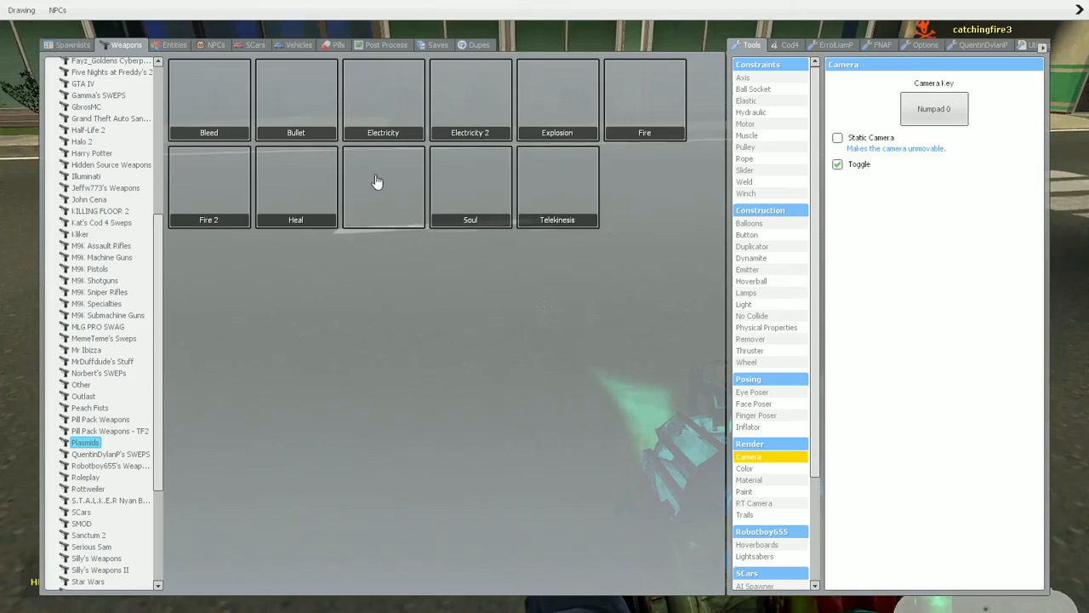
pyautogui.click(296, 197)
pyautogui.press('q')
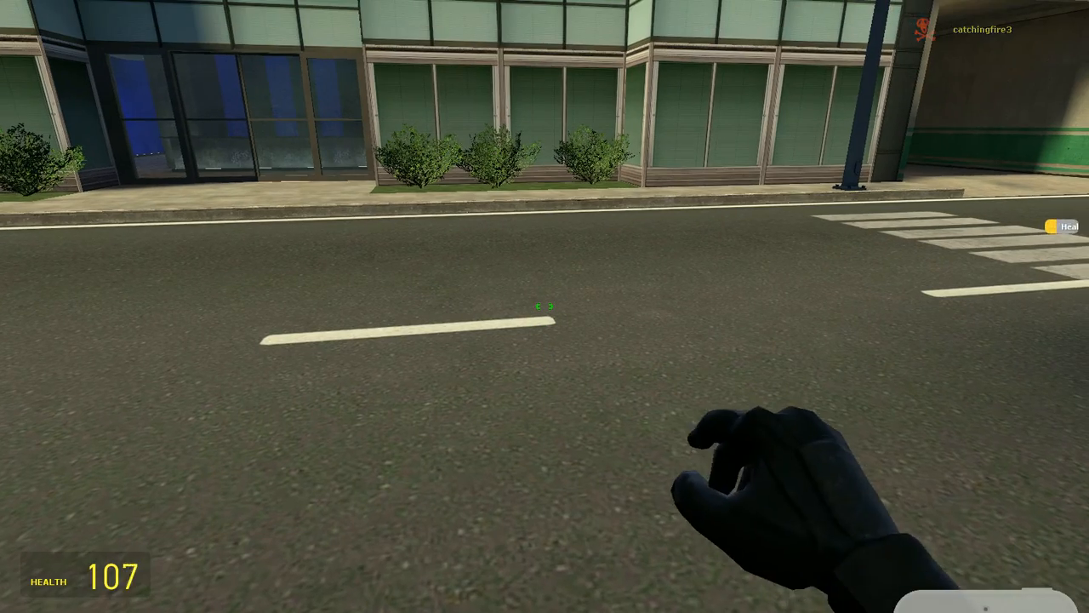
pyautogui.click(545, 306)
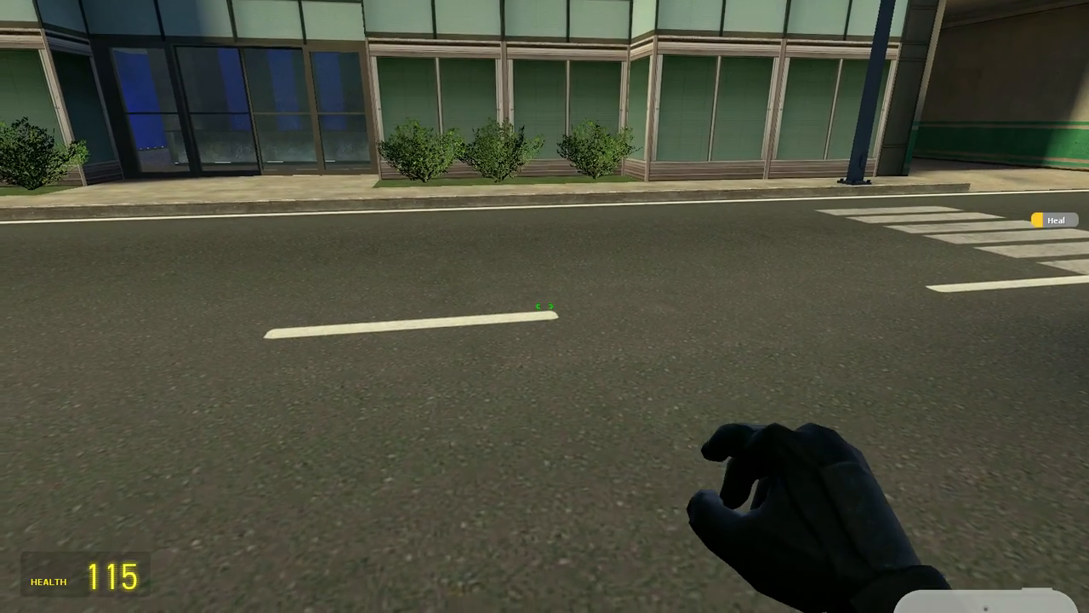
pyautogui.click(545, 306)
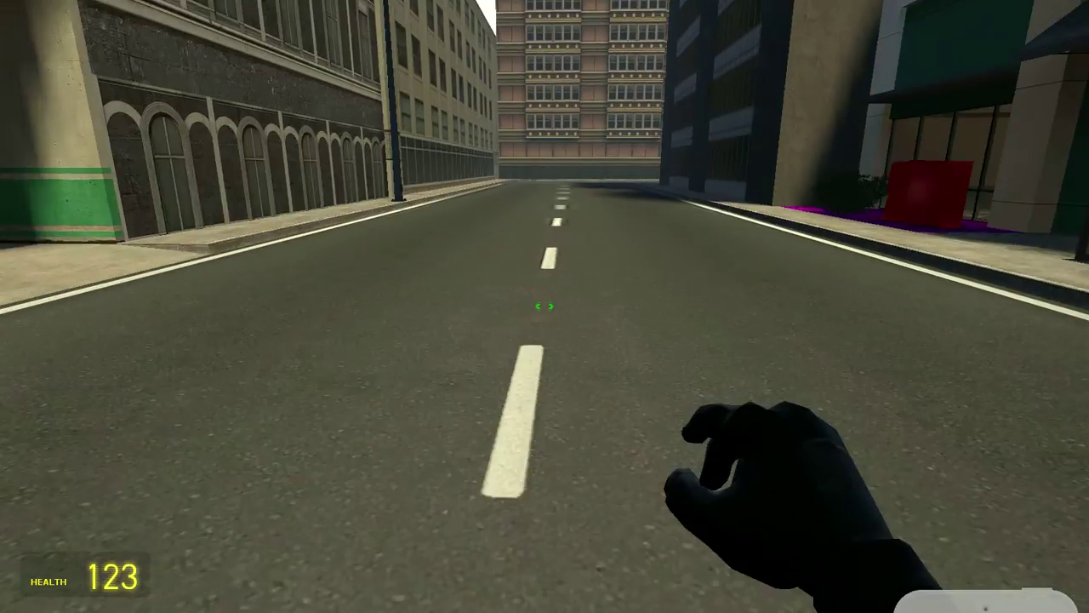
# - Keep healing up to 189 health while walking across the intersection to the Izzies Palace entrance
pyautogui.click(545, 307)
pyautogui.press('w')
pyautogui.click(545, 307)
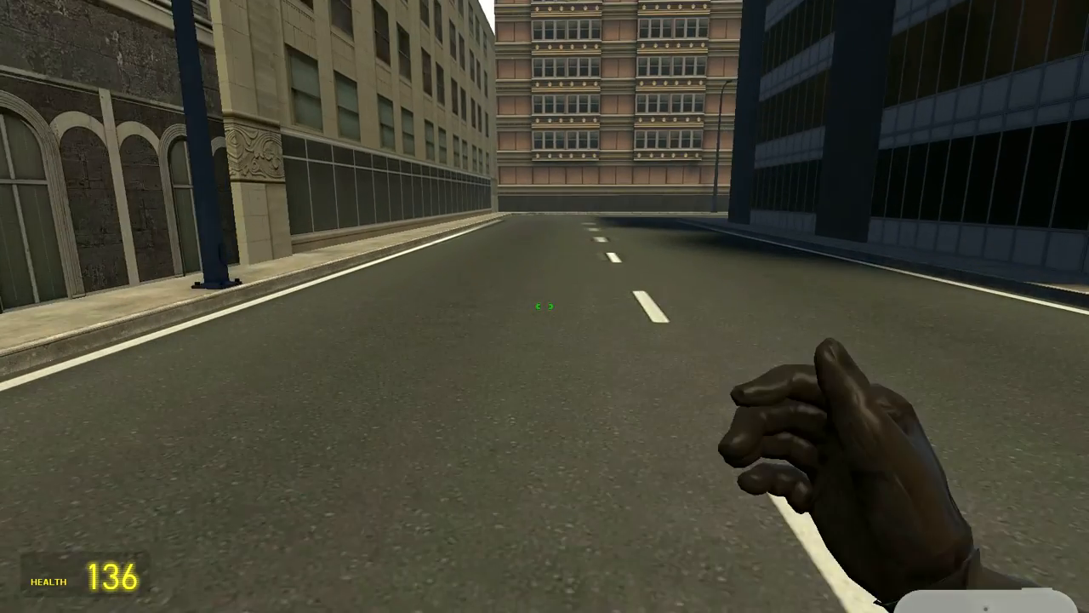
pyautogui.click(544, 306)
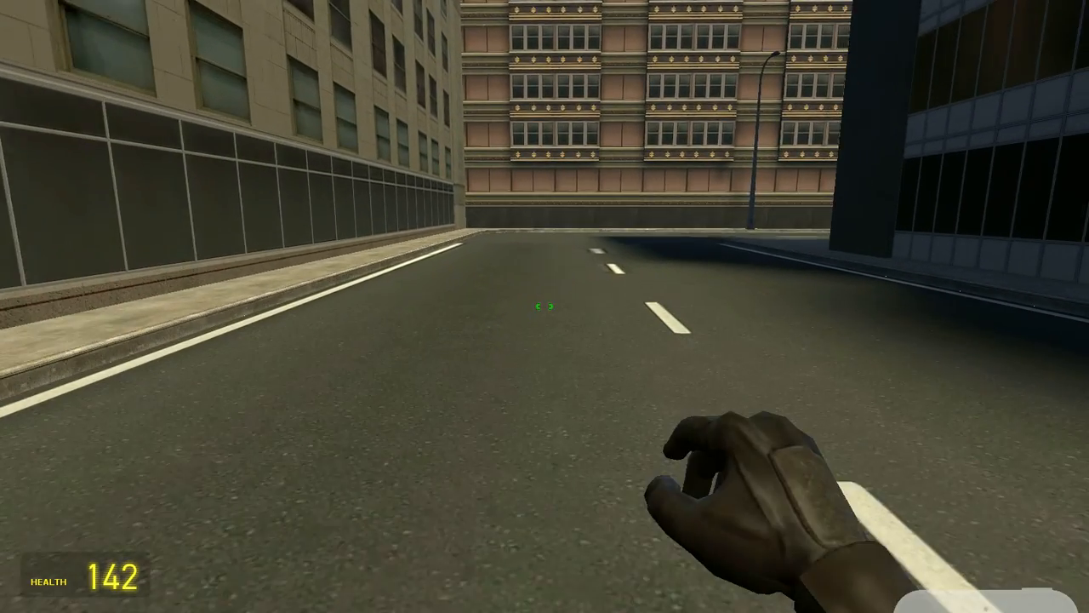
pyautogui.click(545, 306)
pyautogui.press('w')
pyautogui.click(544, 306)
pyautogui.press('w')
pyautogui.click(545, 306)
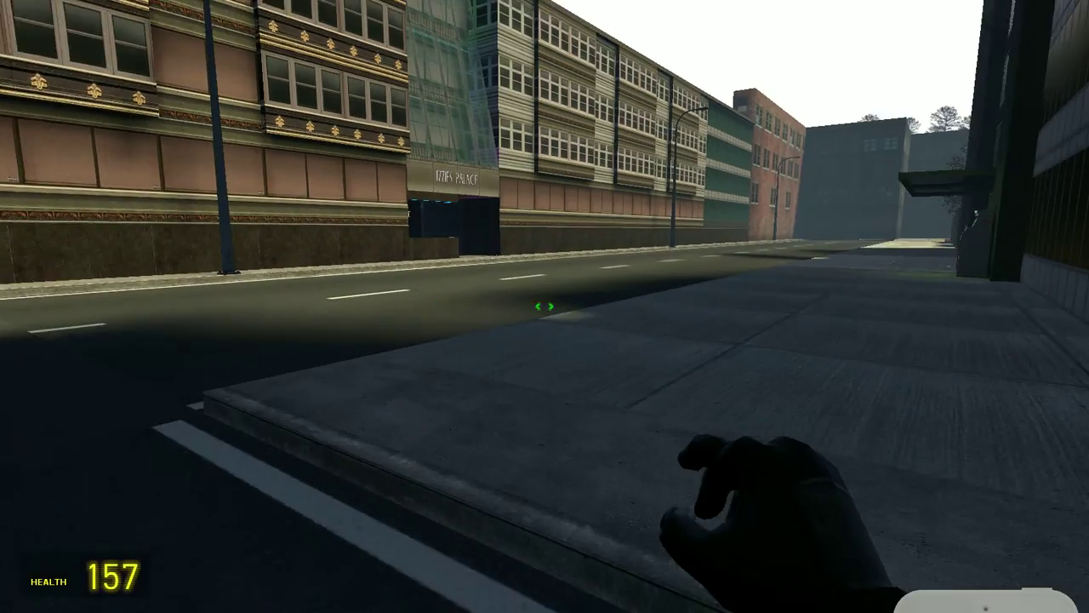
pyautogui.press('w')
pyautogui.click(545, 306)
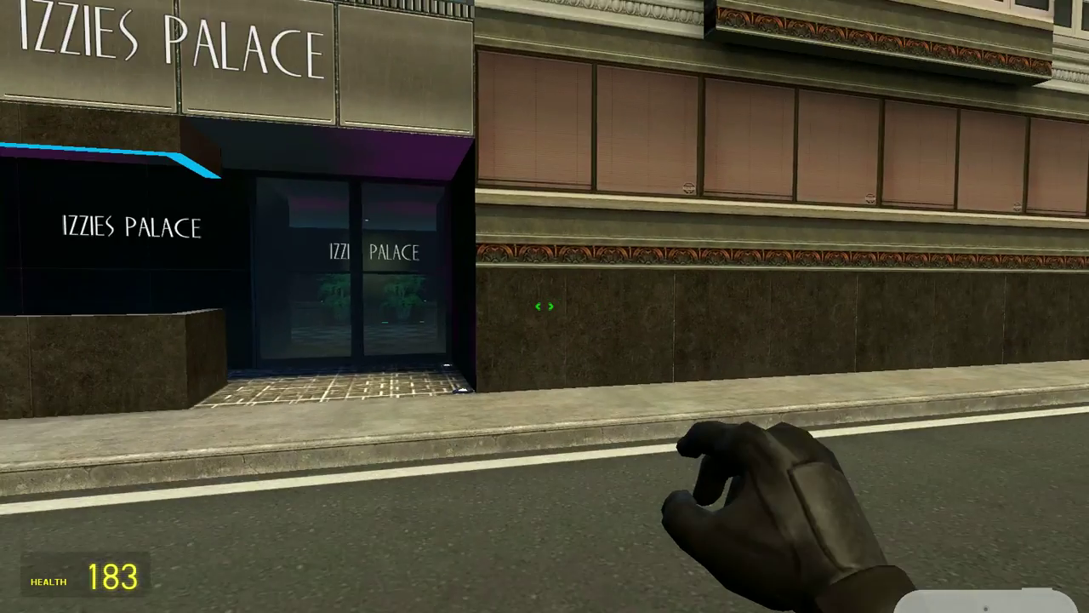
pyautogui.press('w')
pyautogui.click(545, 306)
# - Walk through the glass doors, the sofa lounge and the glass booth into the bar room
pyautogui.press('w')
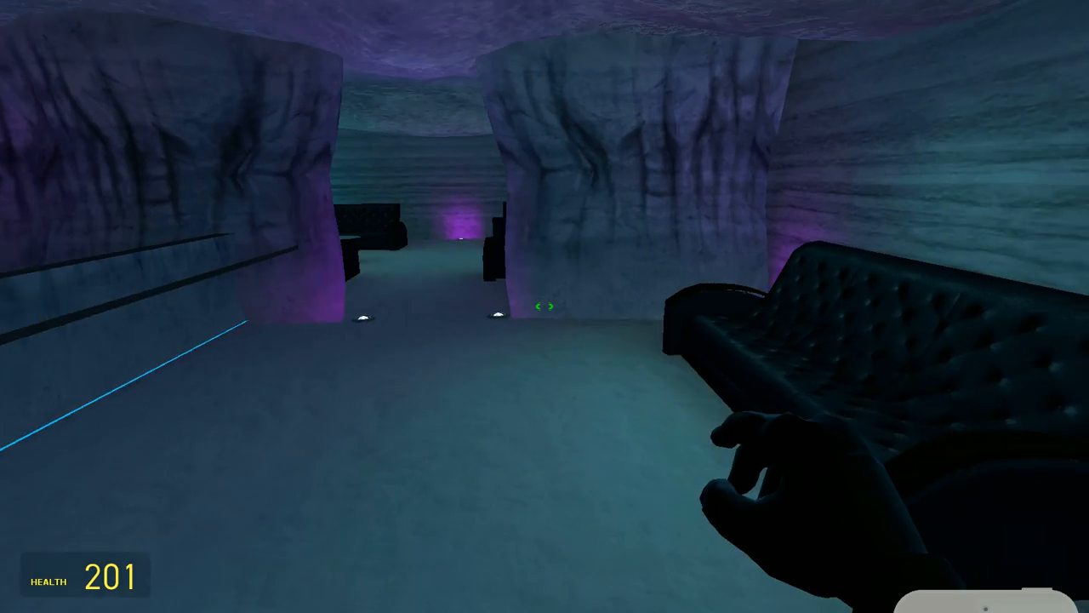
pyautogui.press('w')
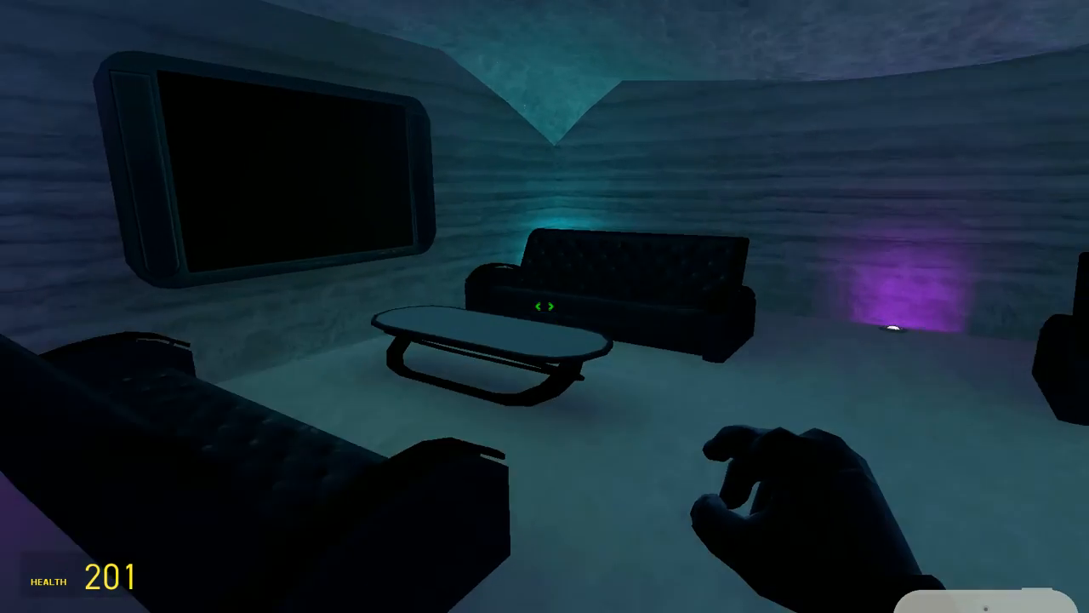
pyautogui.press('w')
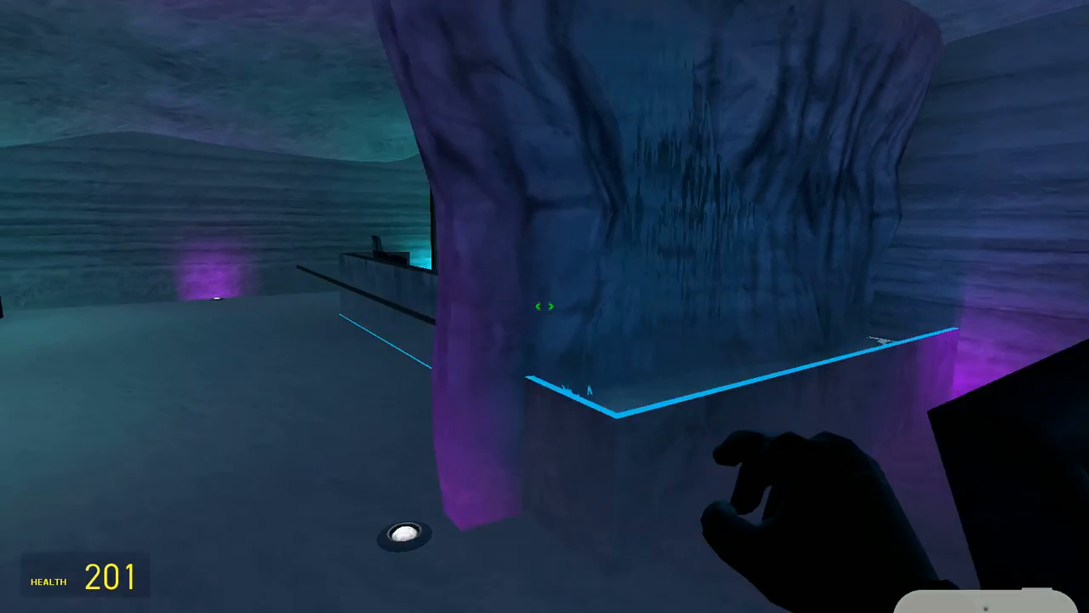
pyautogui.press('w')
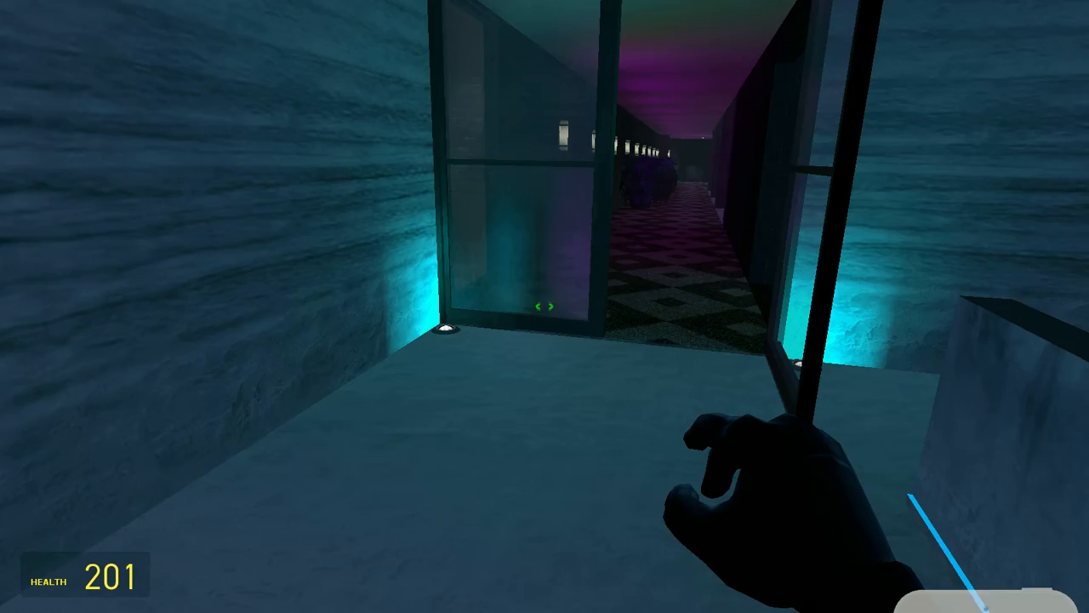
pyautogui.press('w')
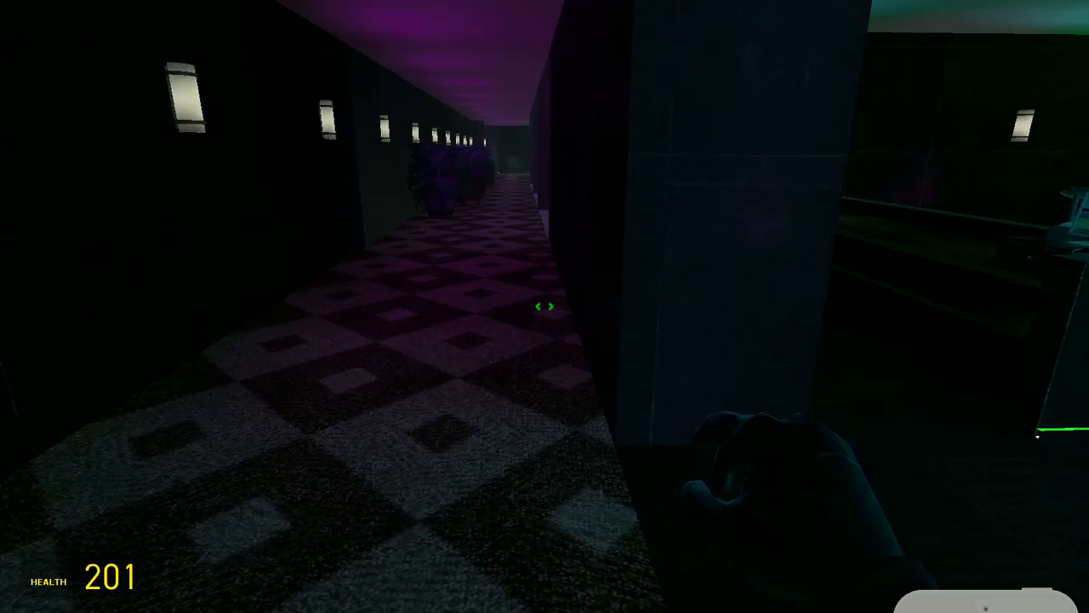
pyautogui.press('w')
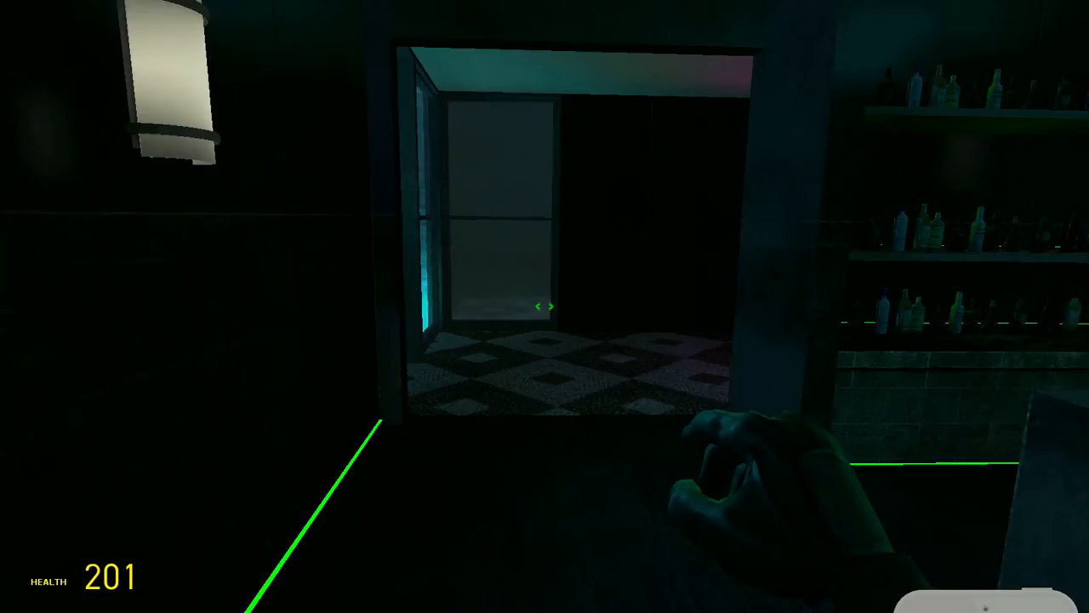
# - Climb the stairs, follow the glass-walled corridor through the waterfall to the couches
pyautogui.press('w')
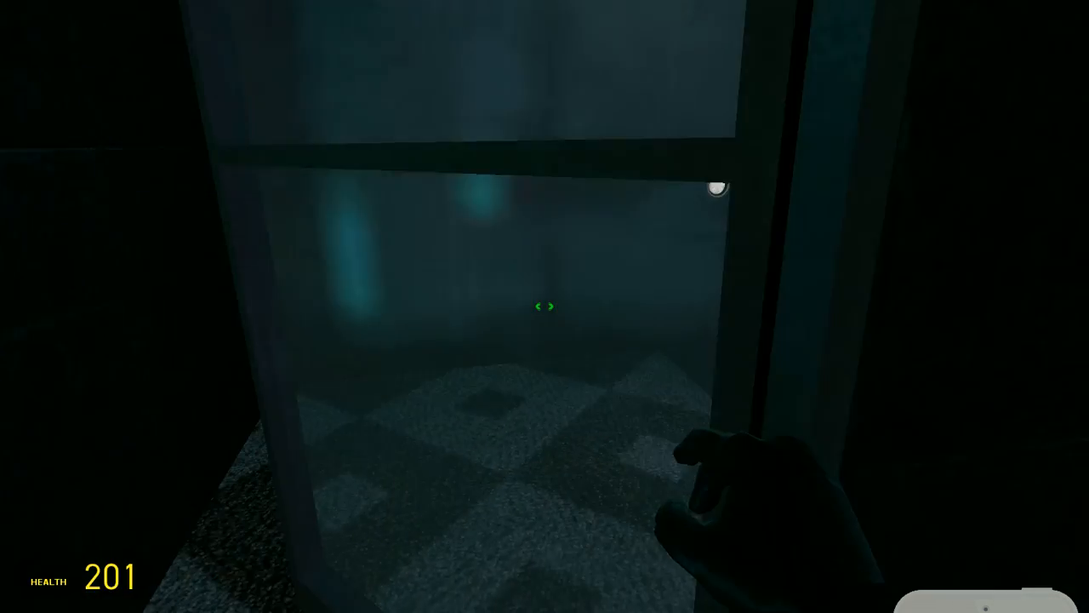
pyautogui.press('w')
pyautogui.press('w')
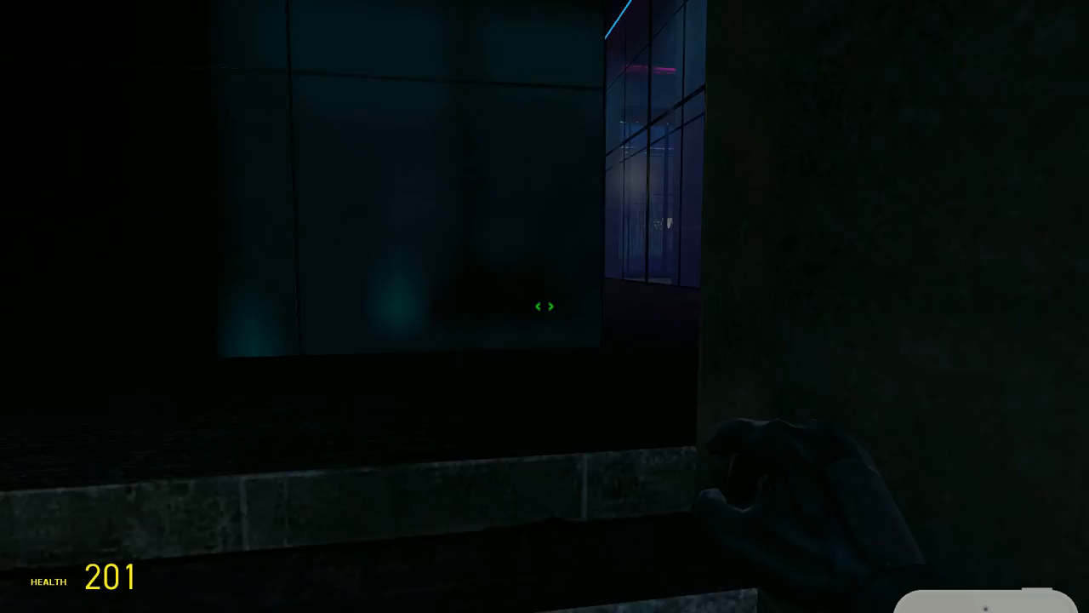
pyautogui.press('w')
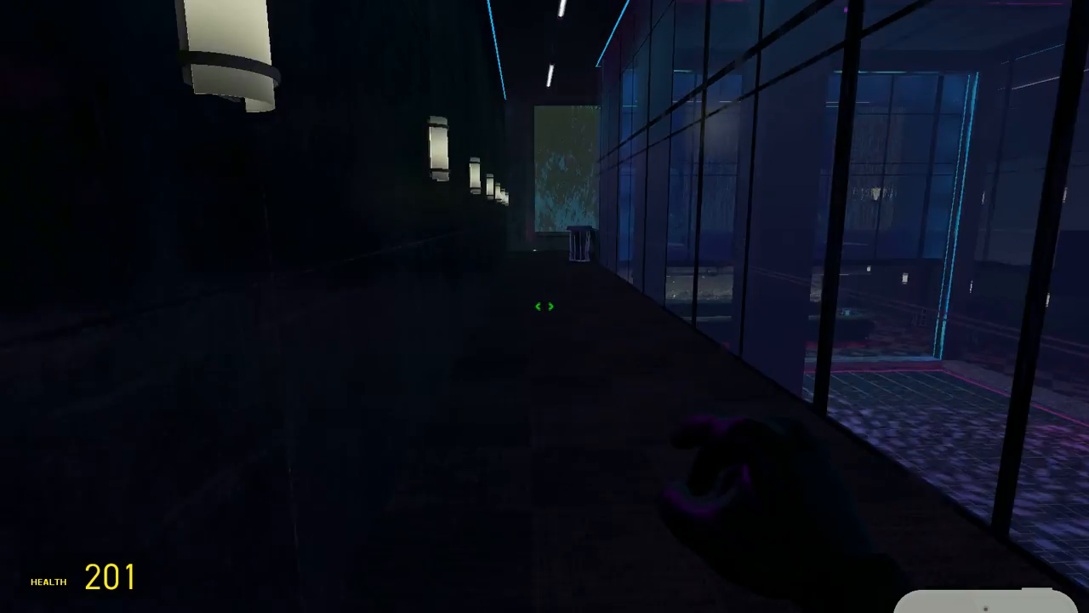
pyautogui.press('w')
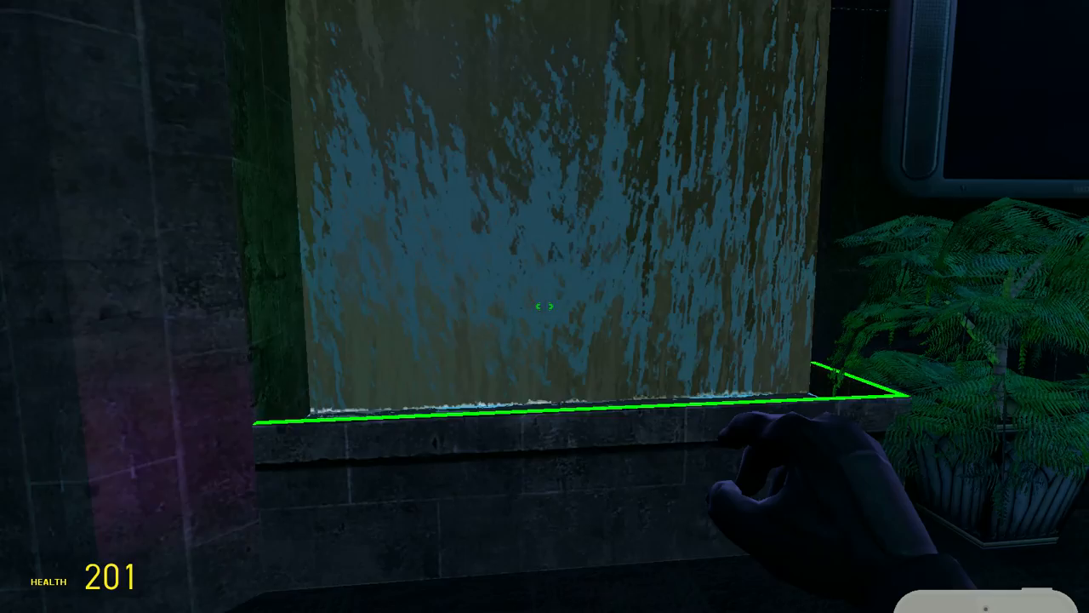
pyautogui.press('w')
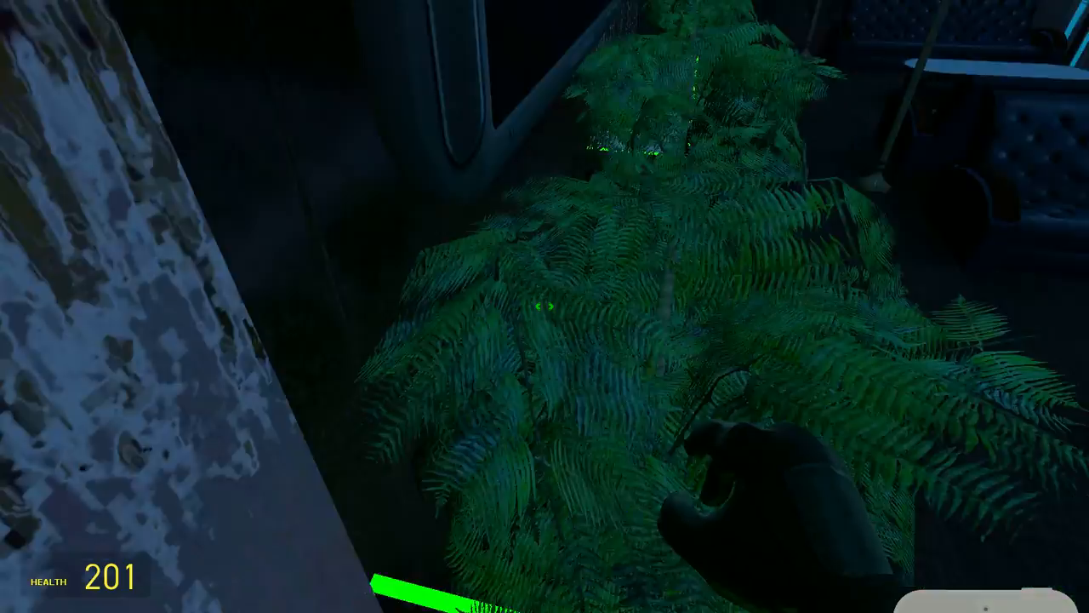
pyautogui.press('w')
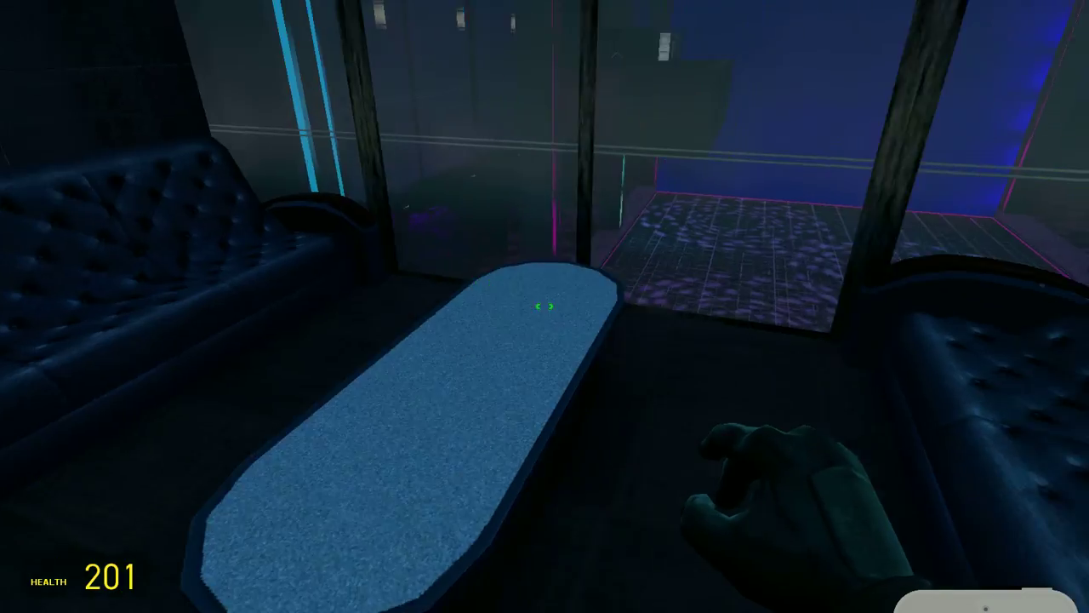
pyautogui.press('w')
pyautogui.scroll(-1, 544, 306)
# - Grab at the floating platform, then fire two pistol shots toward the couch
pyautogui.click(544, 306)
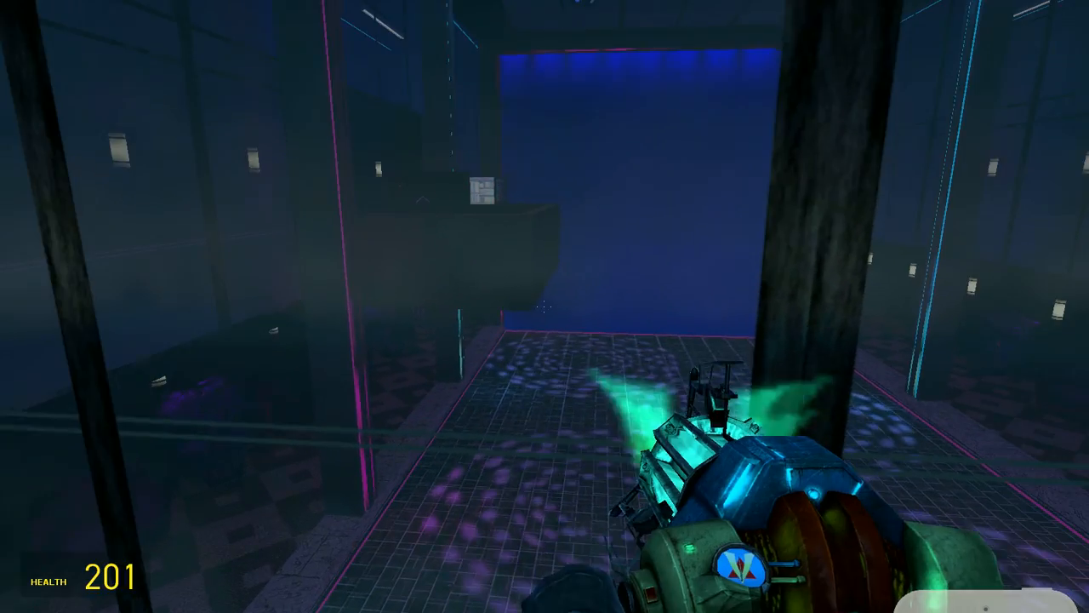
pyautogui.scroll(-1, 545, 307)
pyautogui.scroll(-1, 545, 306)
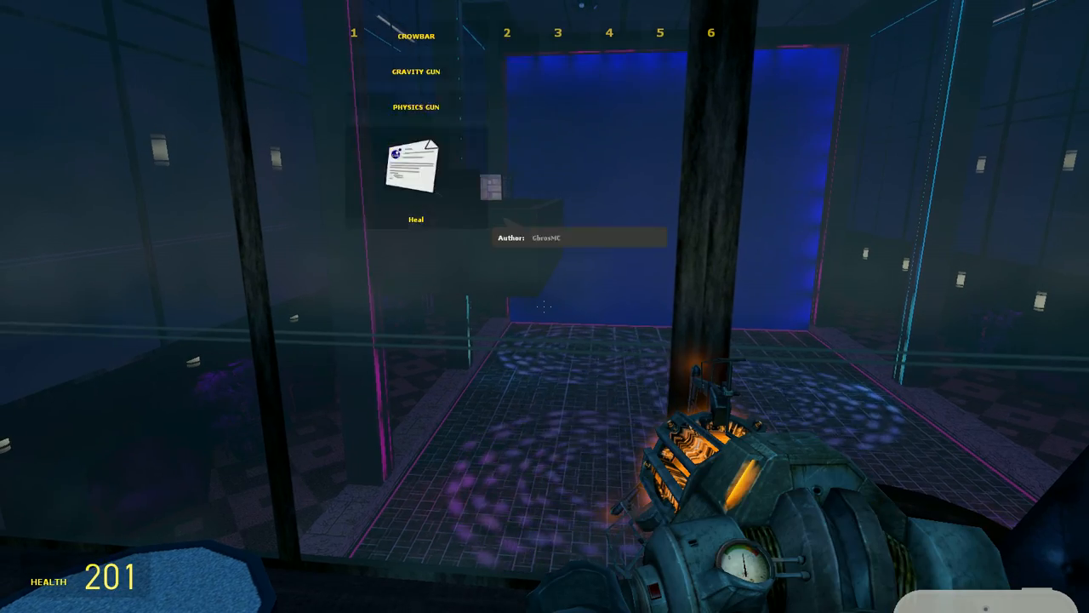
pyautogui.click(544, 307)
pyautogui.click(545, 306)
pyautogui.click(545, 306)
# - Equip The Quickscoper V.3 from QuentinDylanP's SWEPS in the weapons list
pyautogui.press('q')
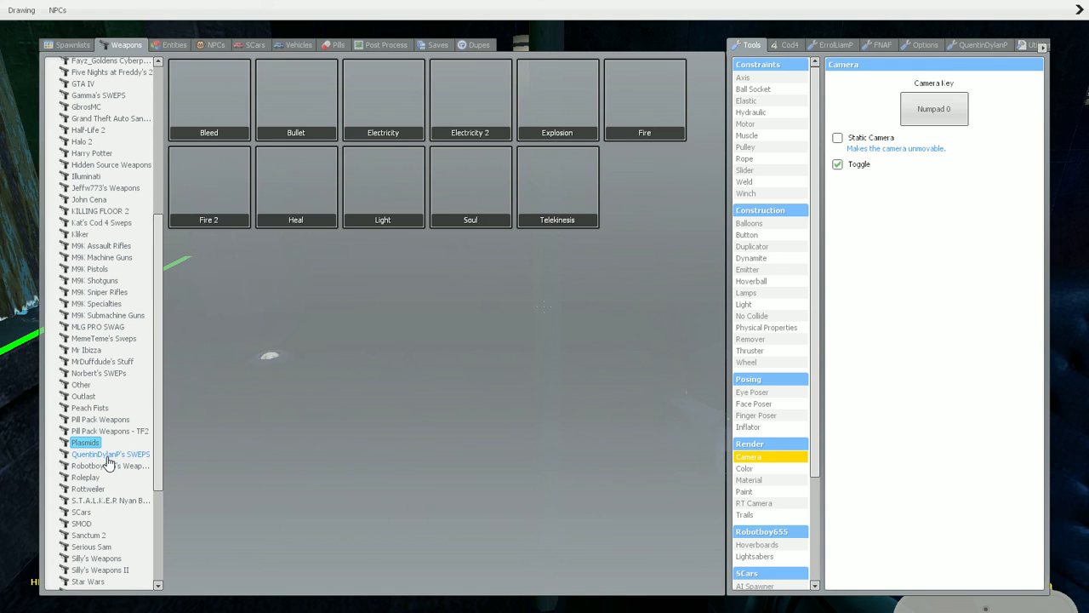
pyautogui.click(109, 455)
pyautogui.scroll(-3, 109, 459)
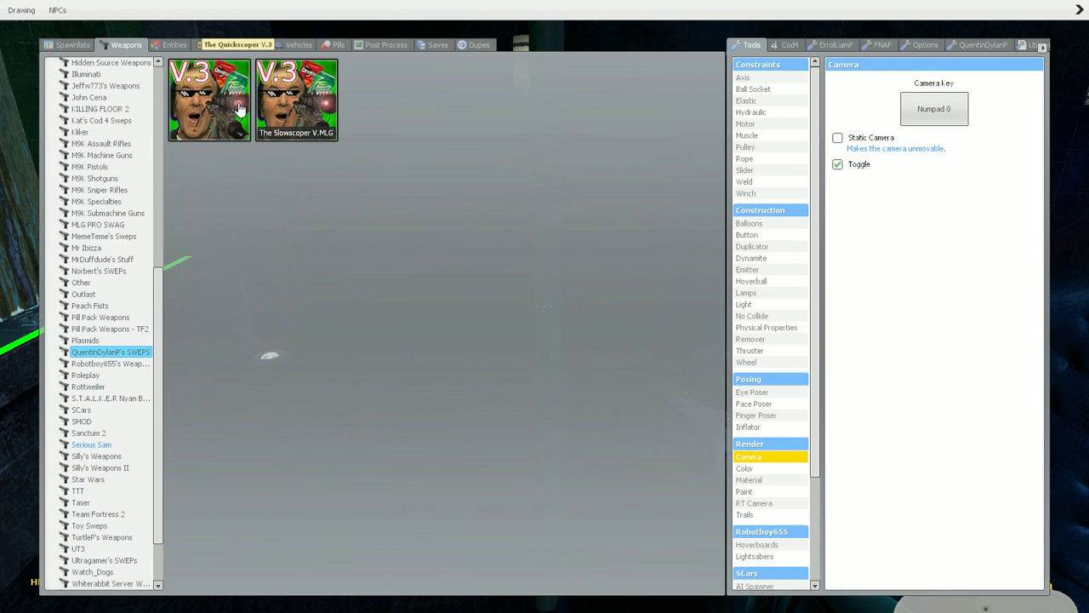
pyautogui.click(208, 100)
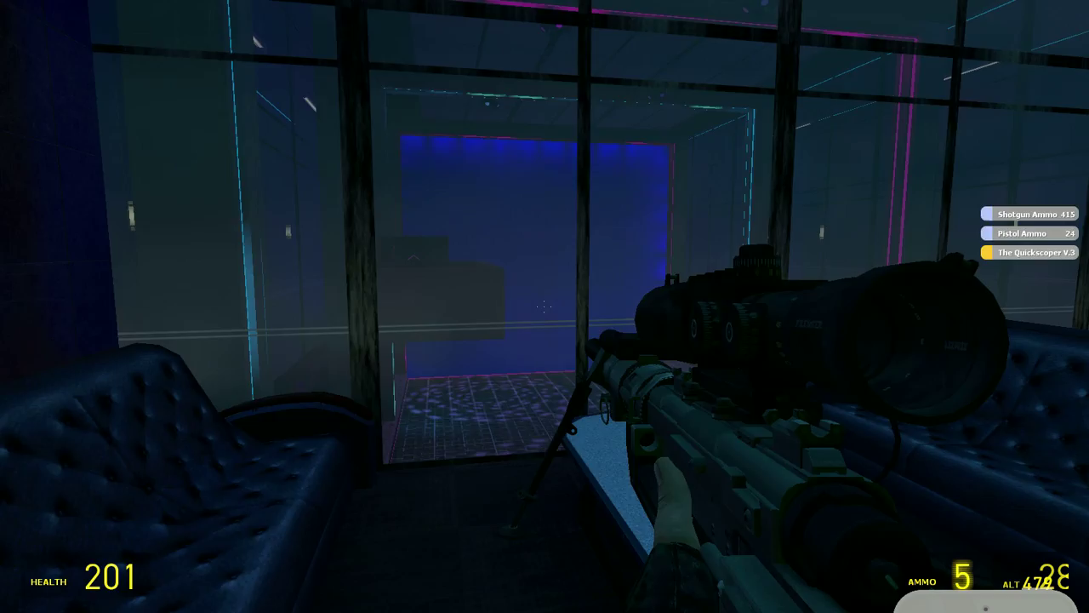
# - Test-fire the Quickscoper, toggling the scope in and out between shots
pyautogui.rightClick(545, 307)
pyautogui.click(545, 307)
pyautogui.rightClick(544, 306)
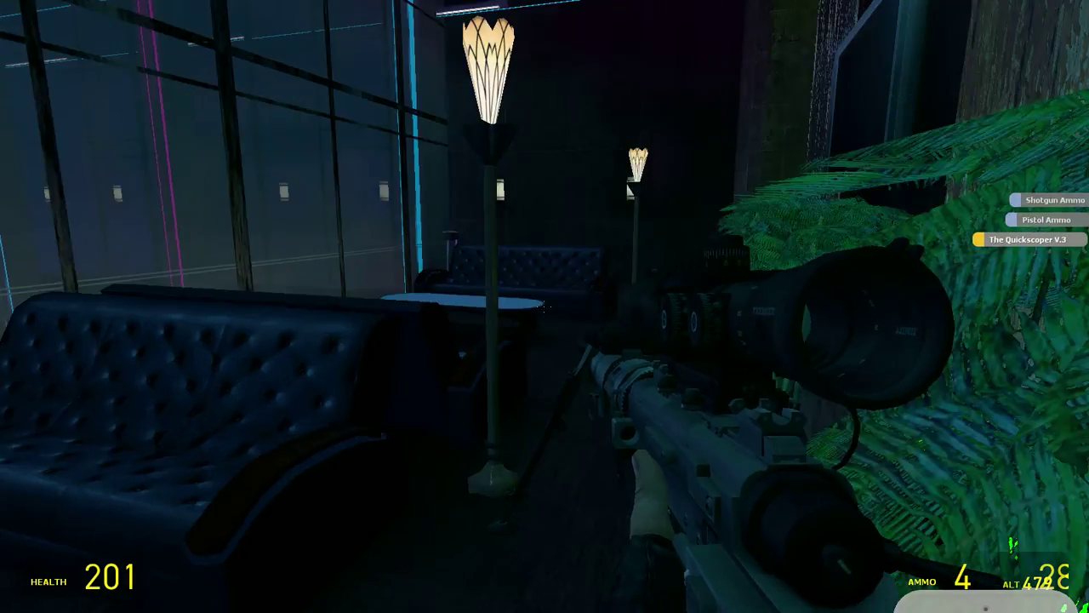
pyautogui.rightClick(545, 307)
pyautogui.click(545, 307)
pyautogui.rightClick(545, 306)
pyautogui.click(545, 306)
pyautogui.rightClick(545, 307)
# - Glance at the Combine NPCs list, then equip The Slowscoper V.MLG from the weapons list
pyautogui.press('q')
pyautogui.press('q')
pyautogui.press('q')
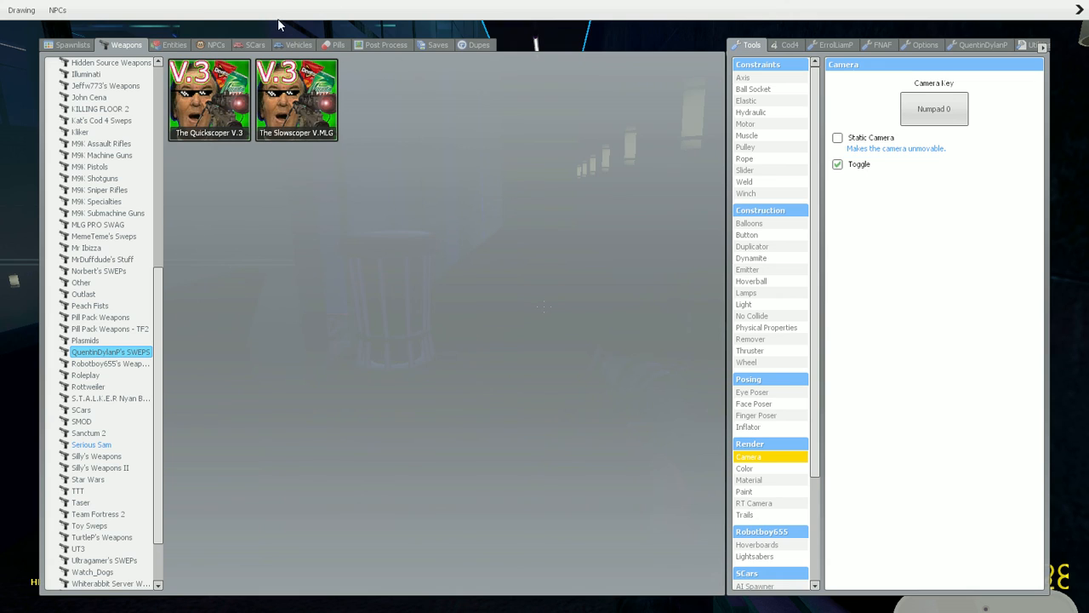
pyautogui.click(216, 45)
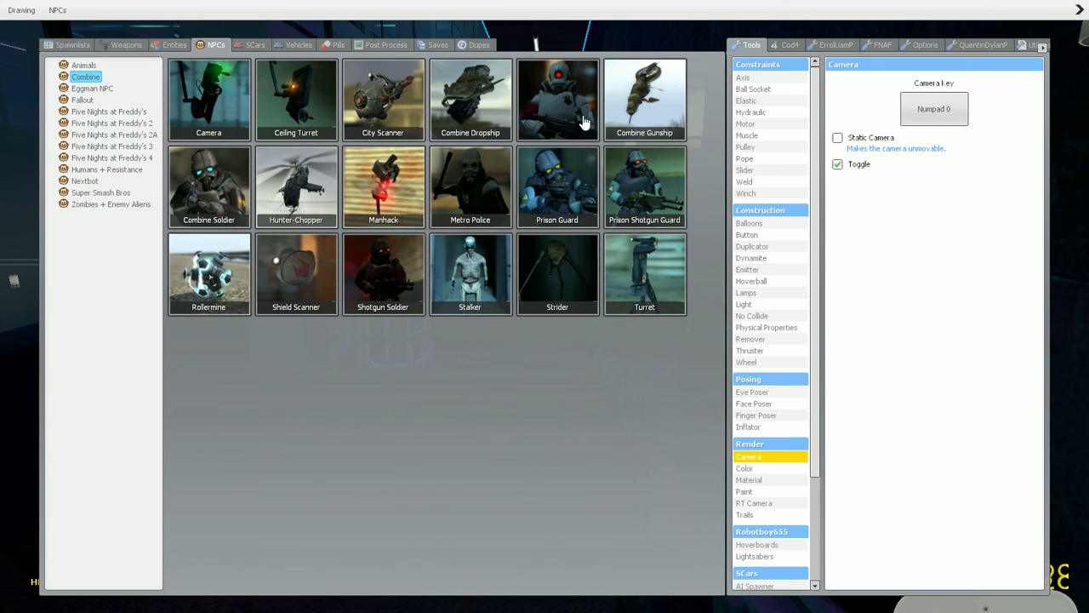
pyautogui.click(132, 48)
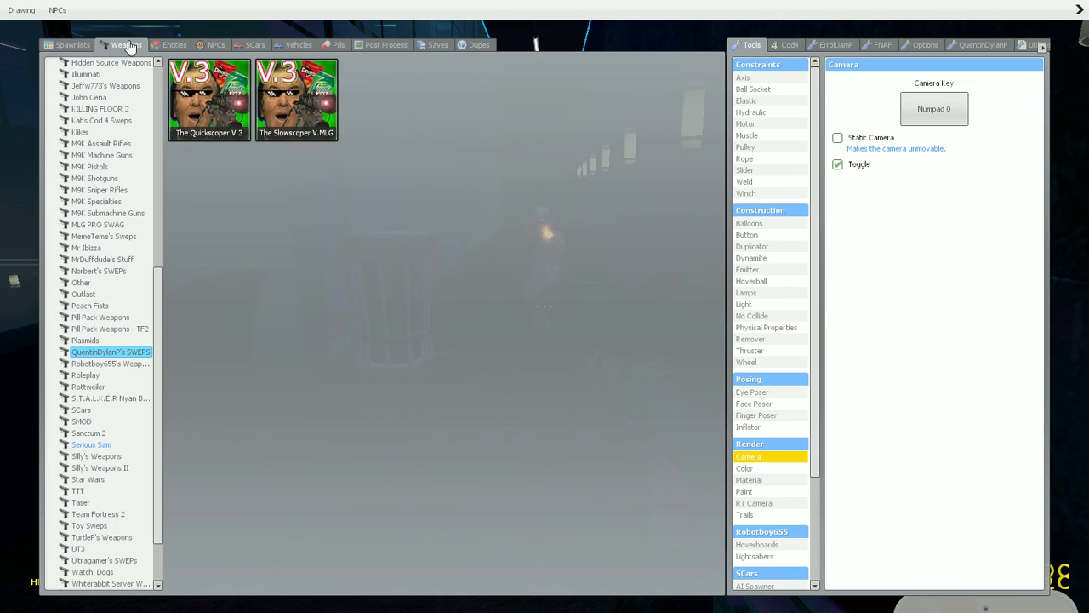
pyautogui.click(292, 109)
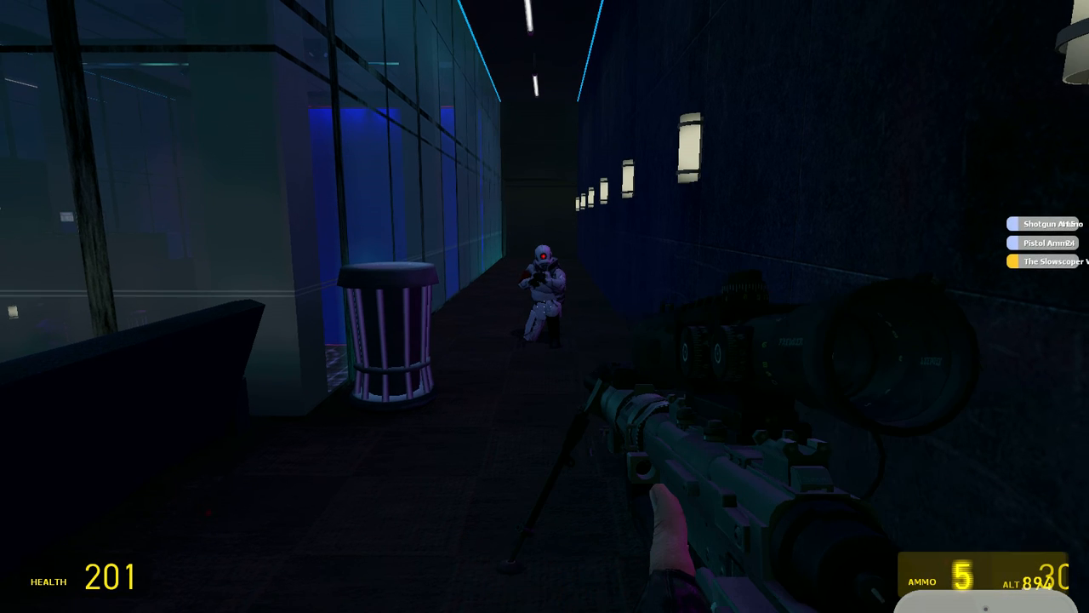
# - Shoot the Combine soldier down the corridor, then walk past it through the glass doors into the lounge
pyautogui.rightClick(545, 306)
pyautogui.click(545, 306)
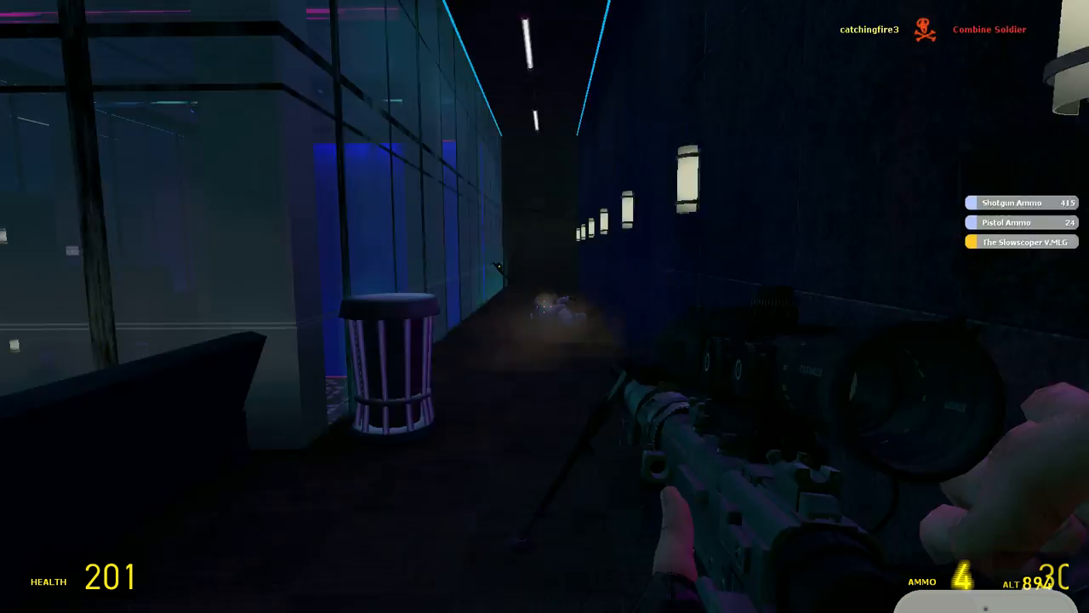
pyautogui.press('w')
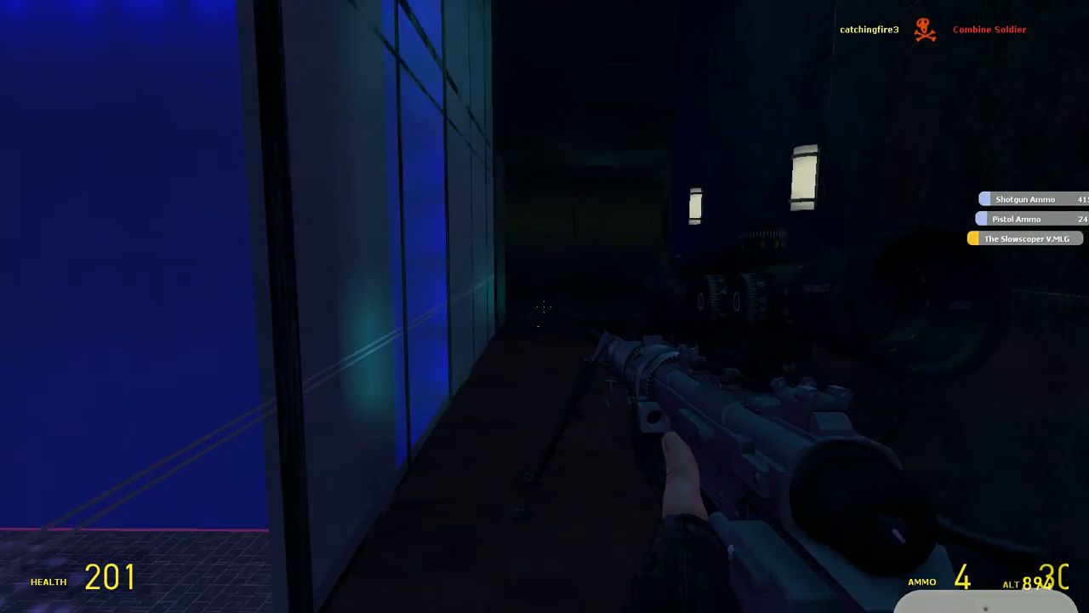
pyautogui.press('w')
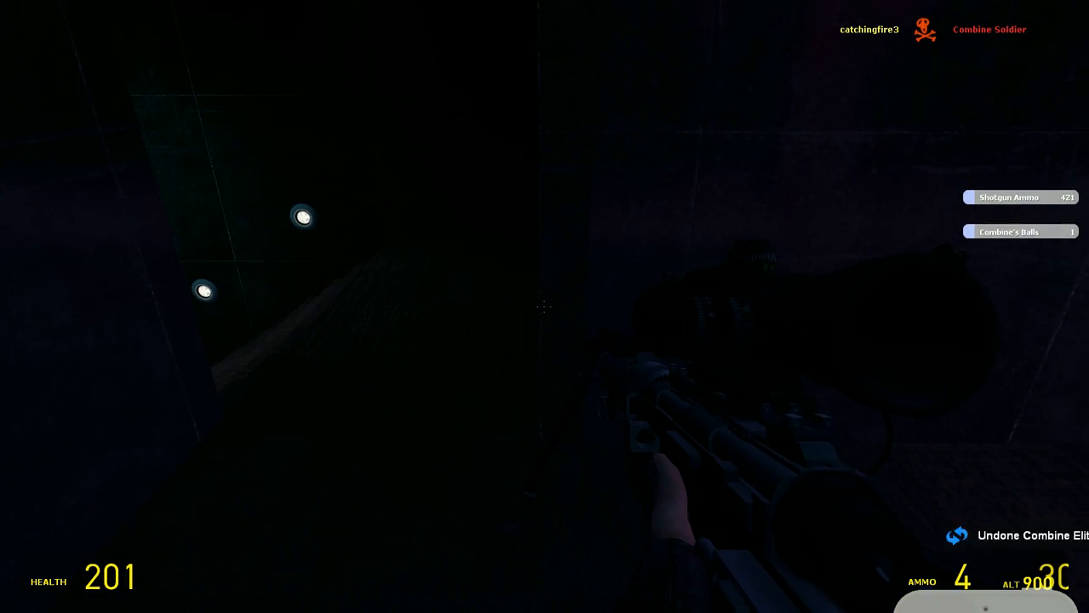
pyautogui.press('w')
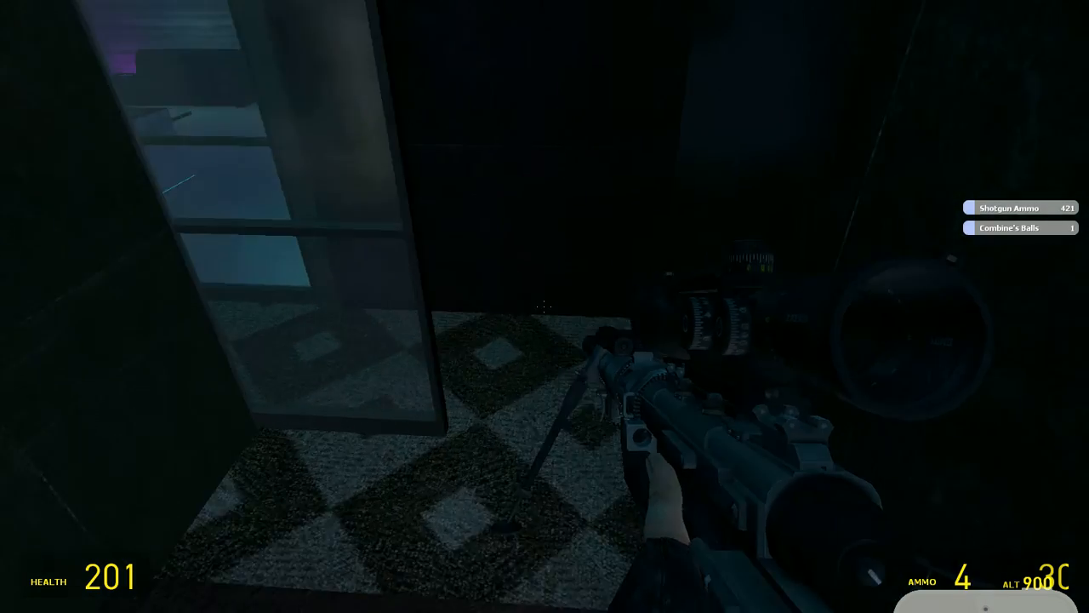
pyautogui.press('w')
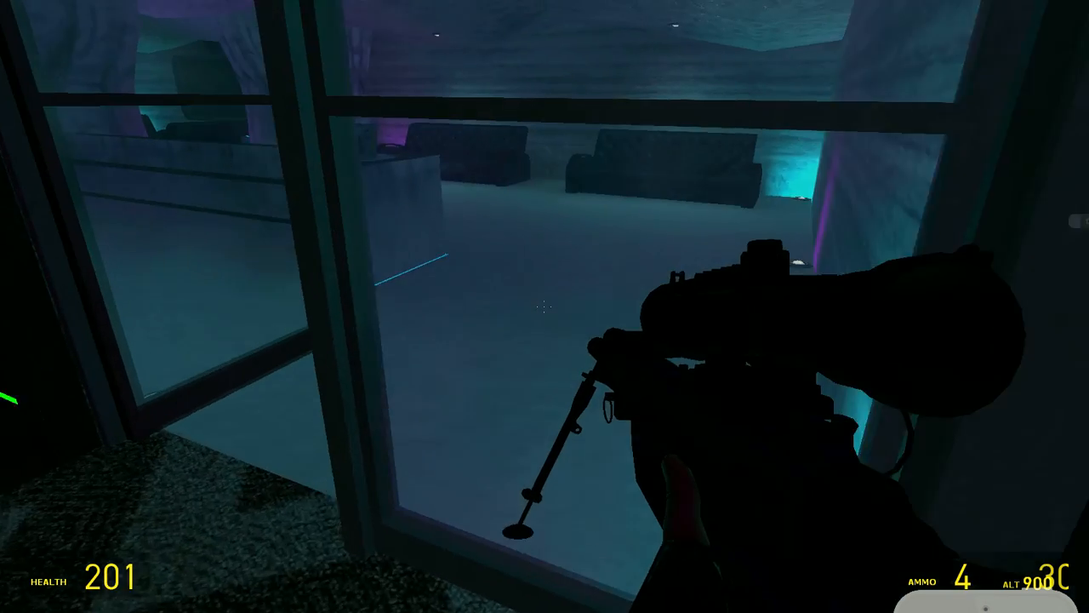
pyautogui.press('q')
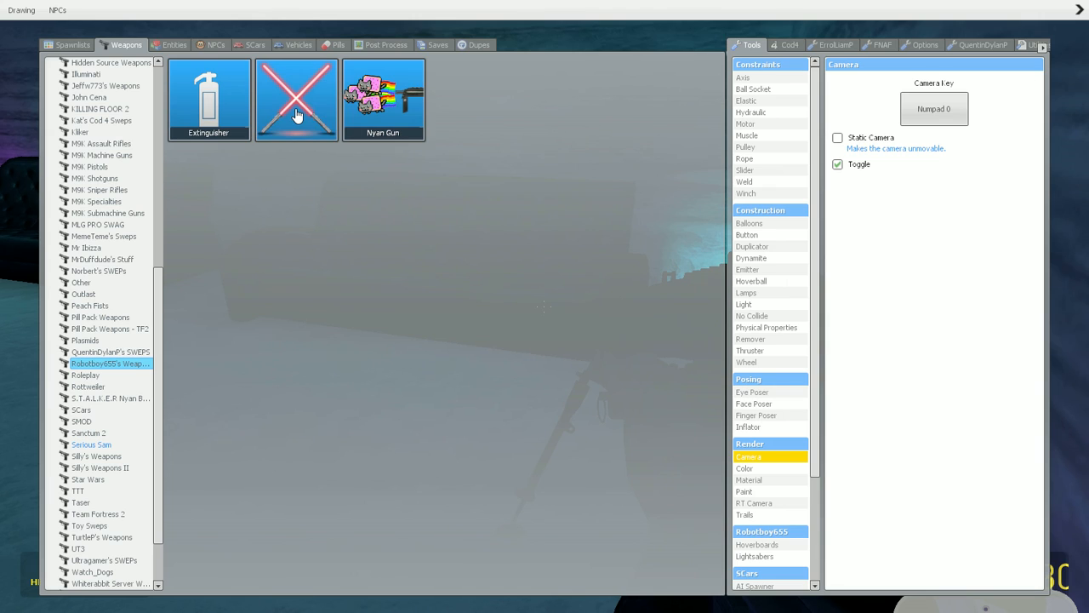
# - Equip the Lightsaber, swing it, walk into the couch lounge and switch its Force power to Force Absorb
pyautogui.click(292, 115)
pyautogui.press('q')
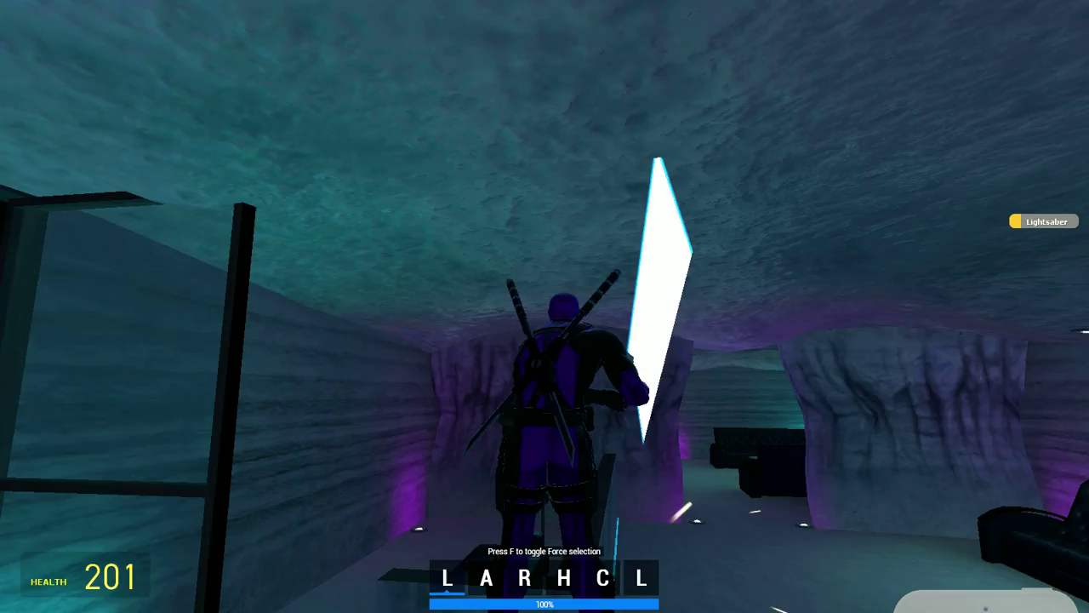
pyautogui.click(544, 307)
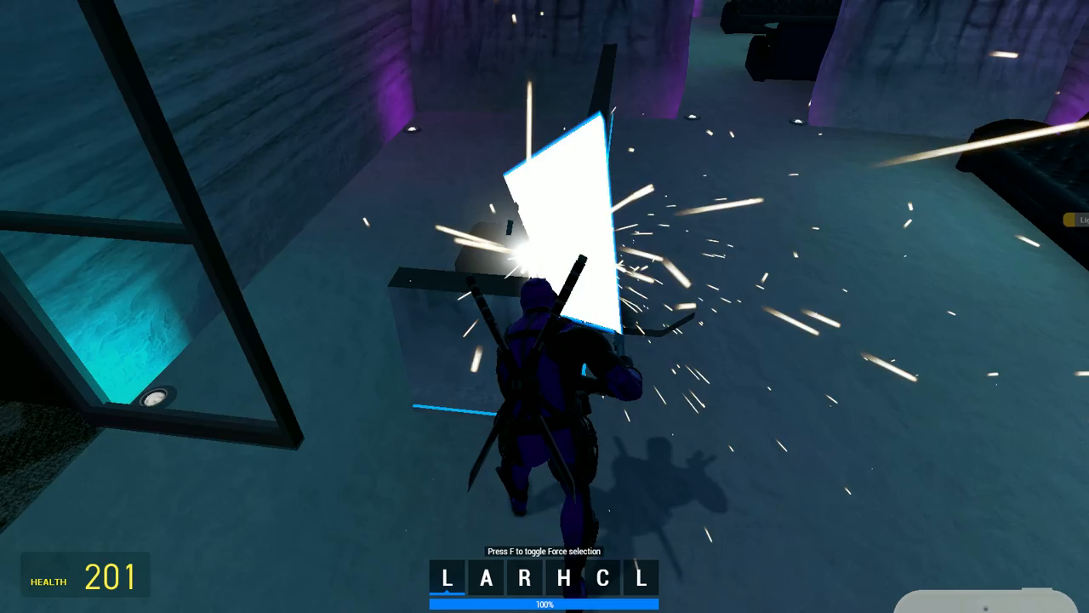
pyautogui.press('w')
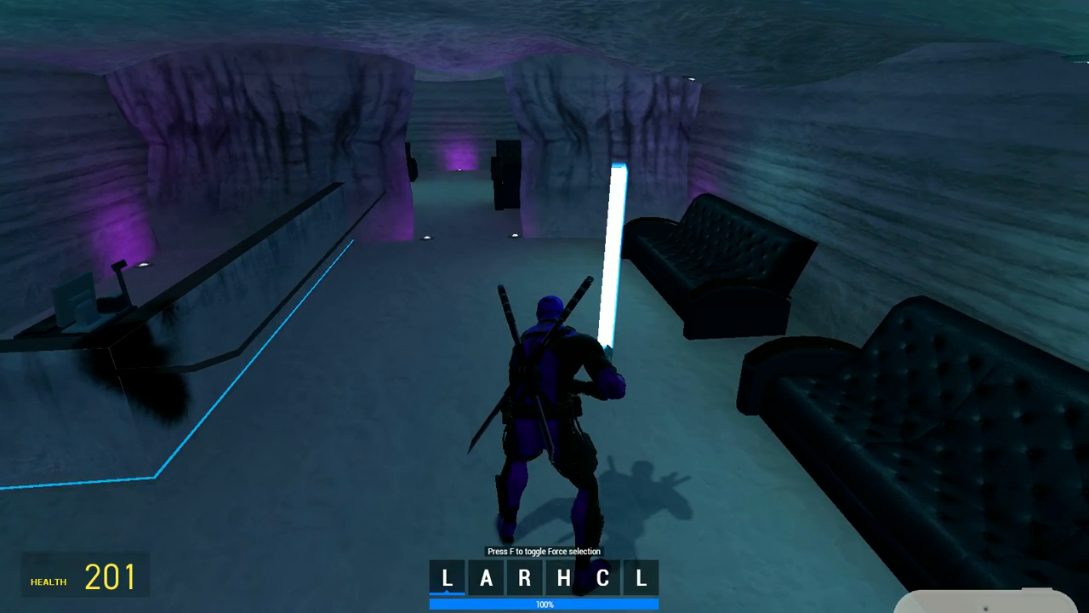
pyautogui.press('w')
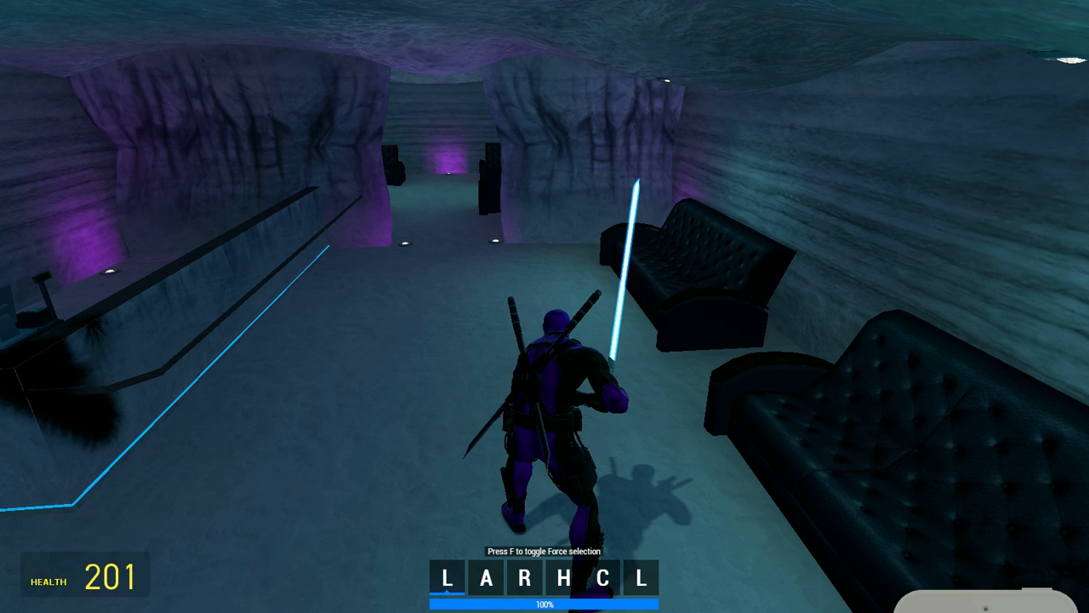
pyautogui.press('f')
pyautogui.press('f')
pyautogui.press('f')
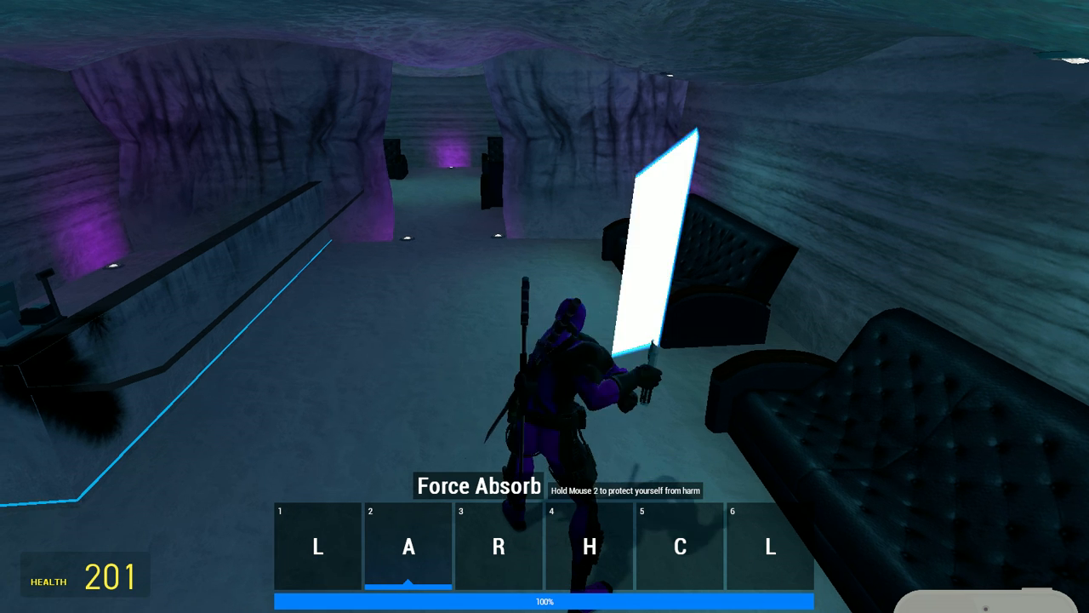
# - Spawn a Combine Elite from the NPCs list in the corridor and cut it down with the lightsaber
pyautogui.press('q')
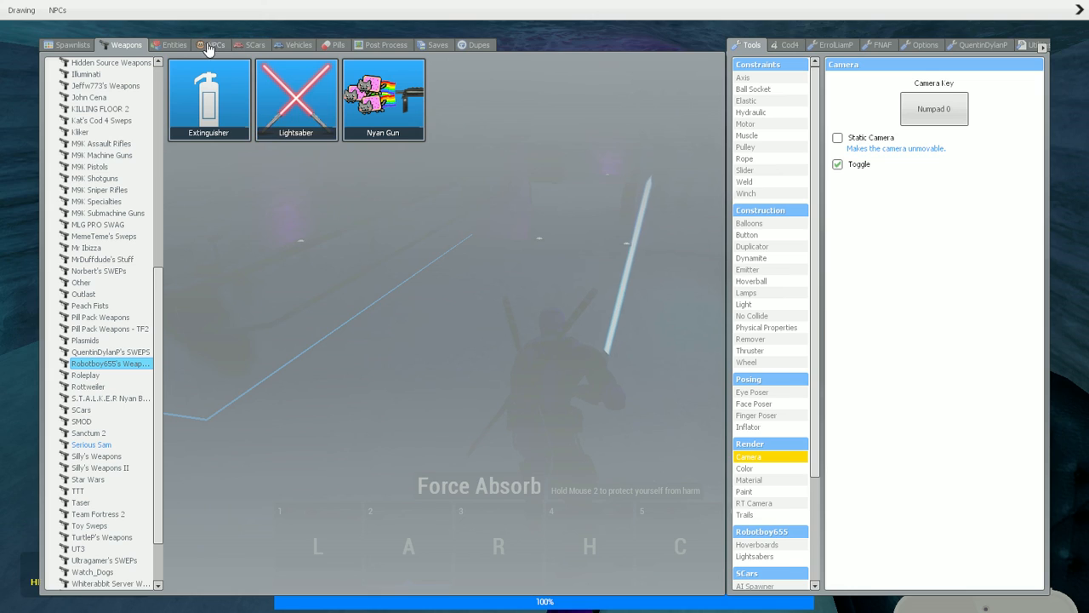
pyautogui.click(208, 45)
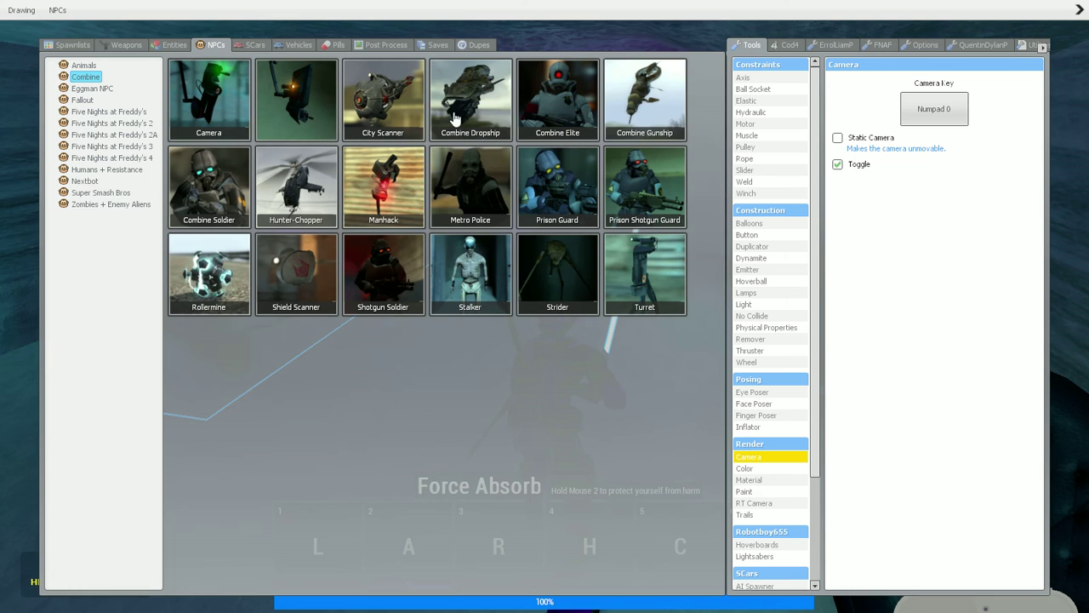
pyautogui.click(572, 109)
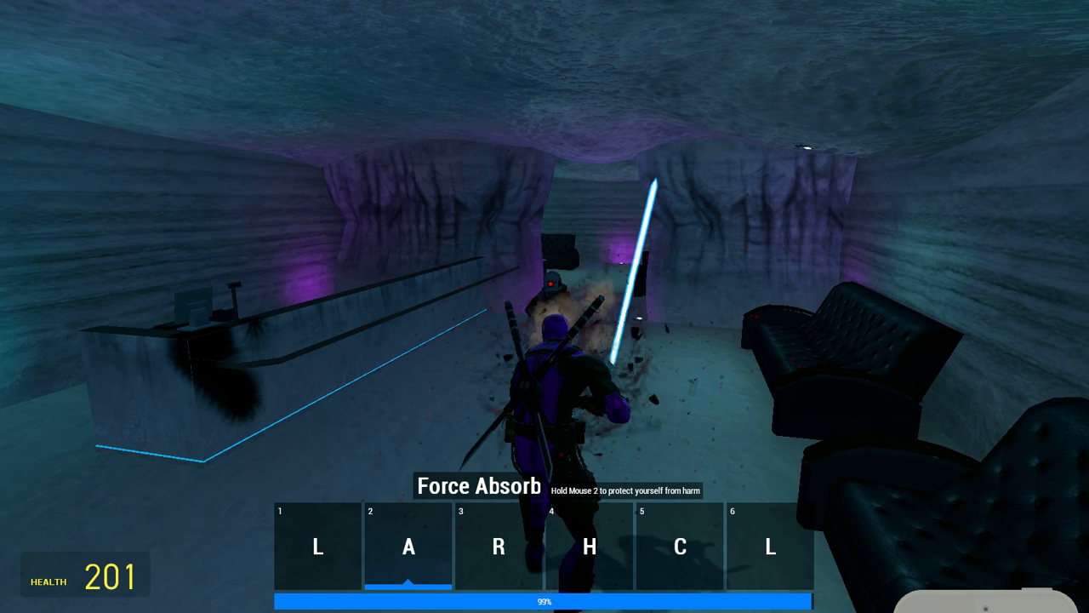
pyautogui.press('f')
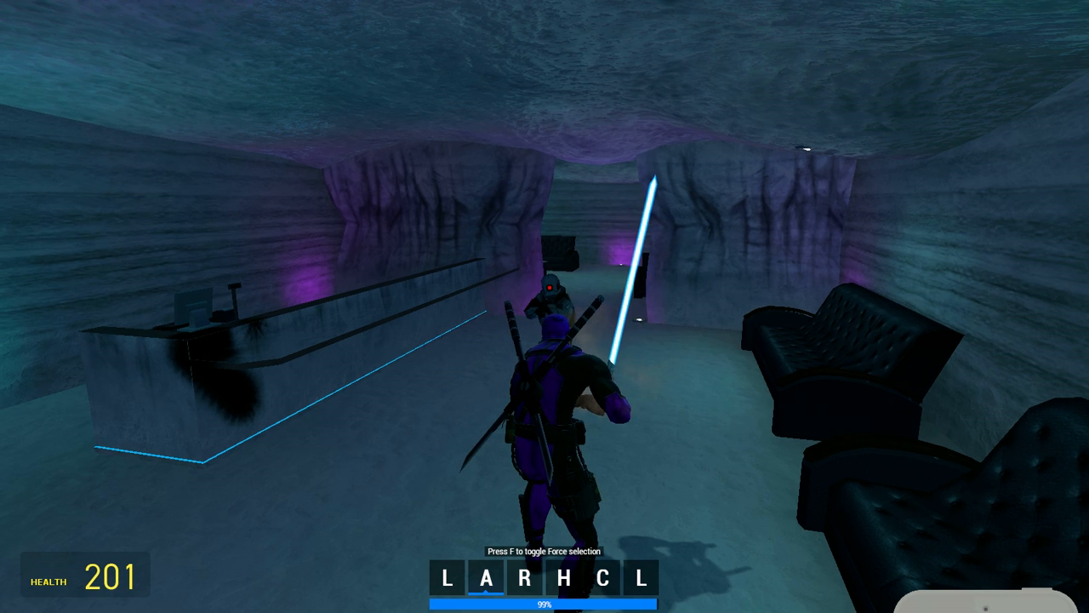
pyautogui.press('w')
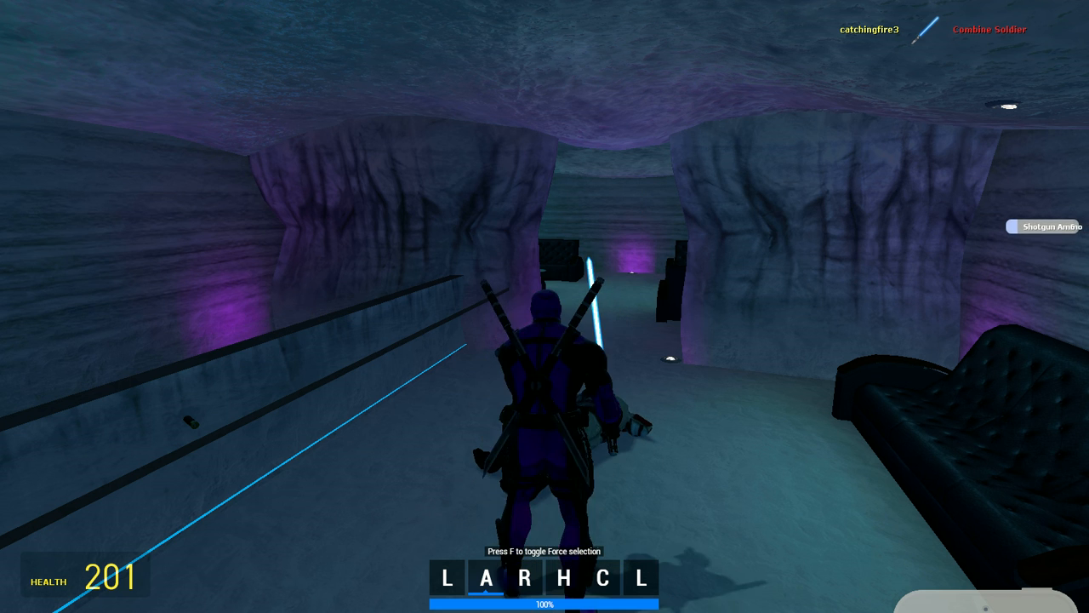
pyautogui.press('w')
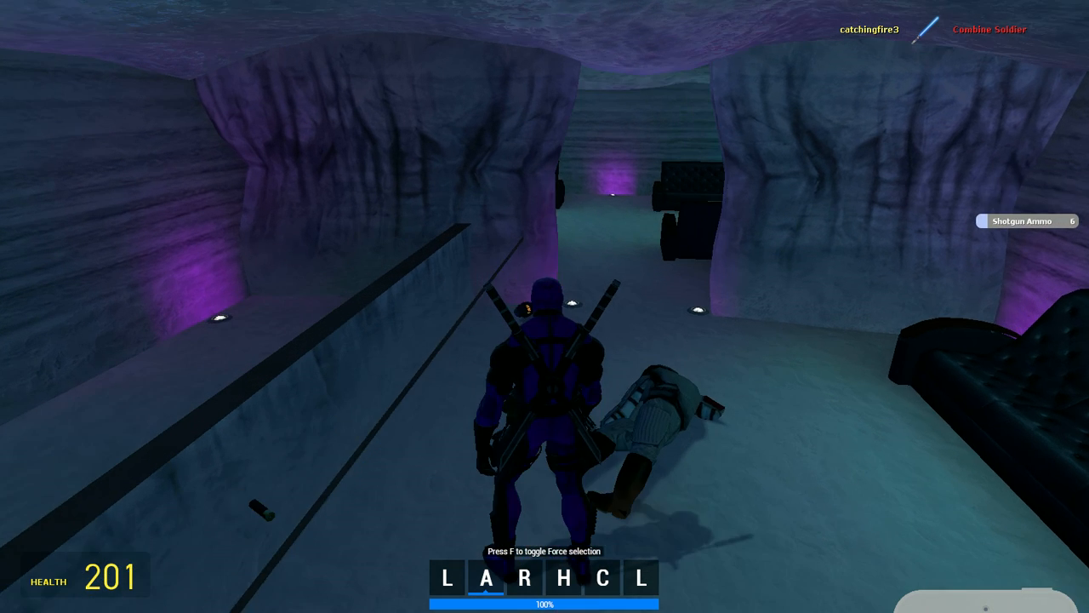
# - Walk through the couch room, out the door and around the building onto the city street
pyautogui.press('w')
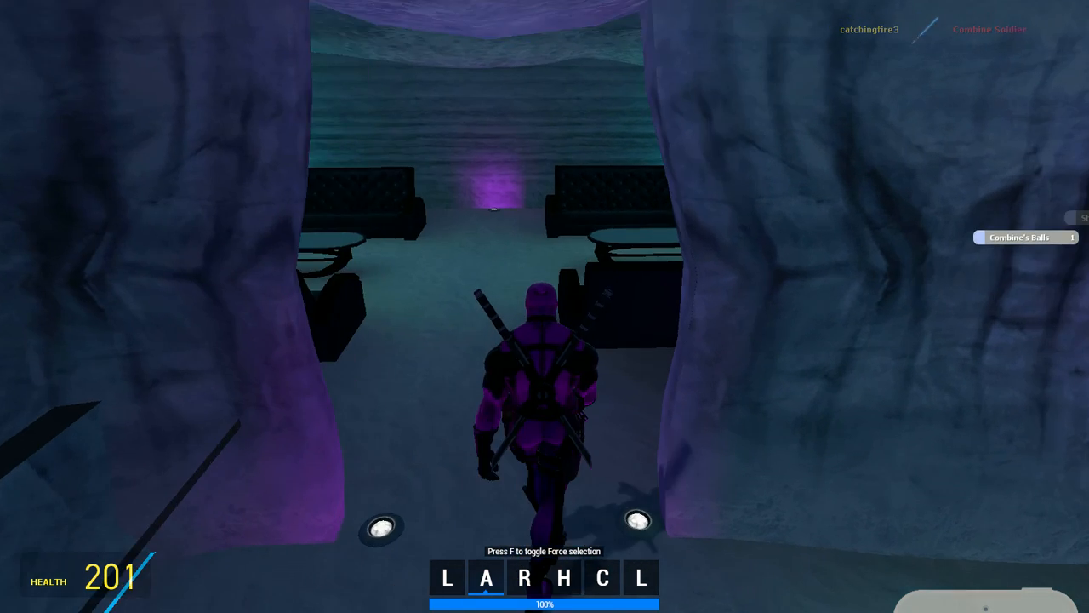
pyautogui.press('w')
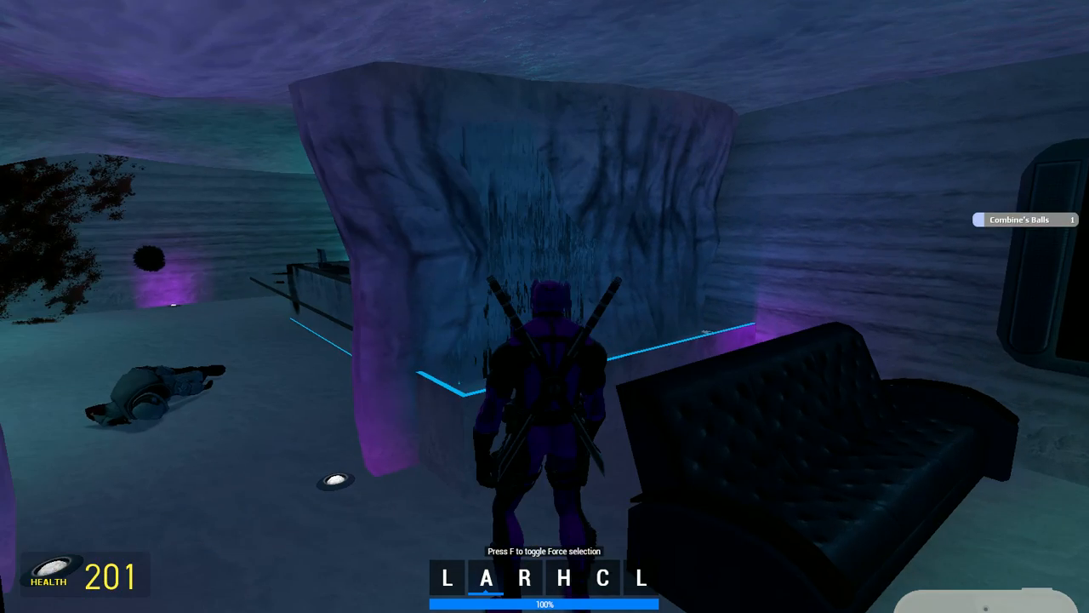
pyautogui.press('w')
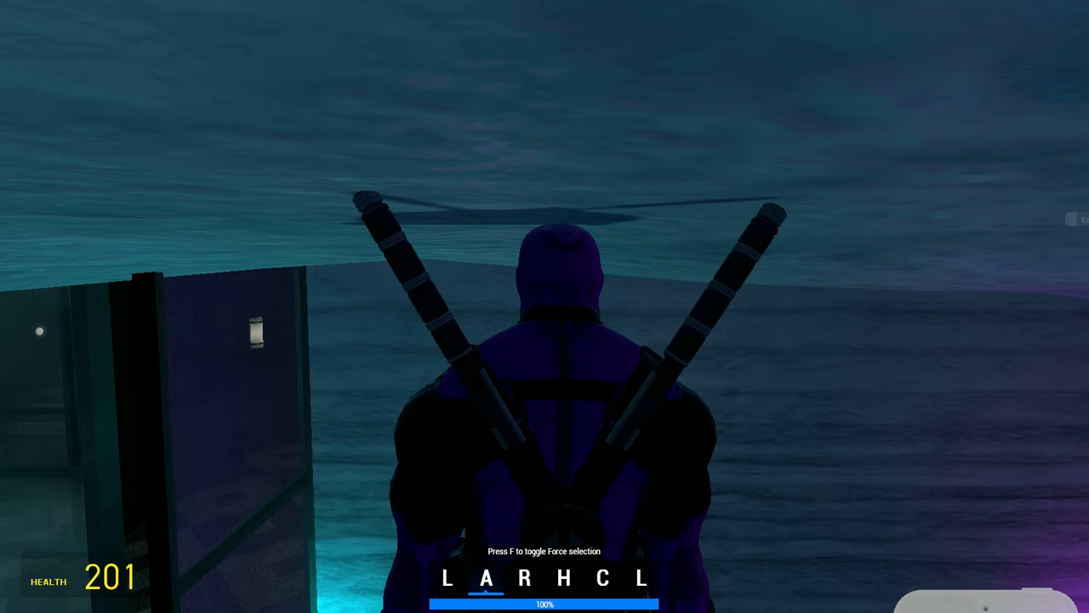
pyautogui.press('w')
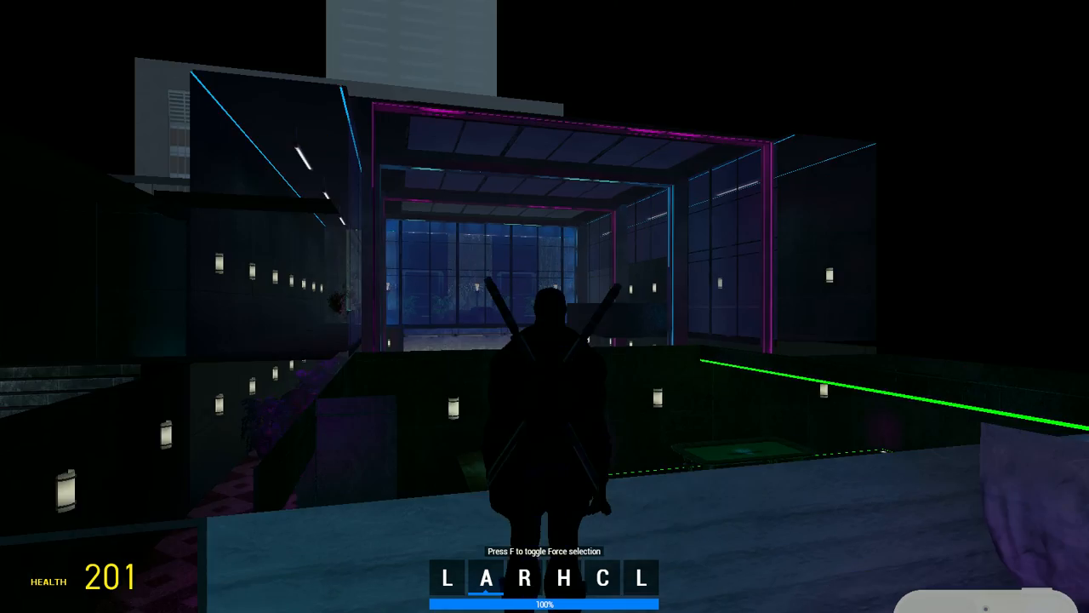
pyautogui.press('w')
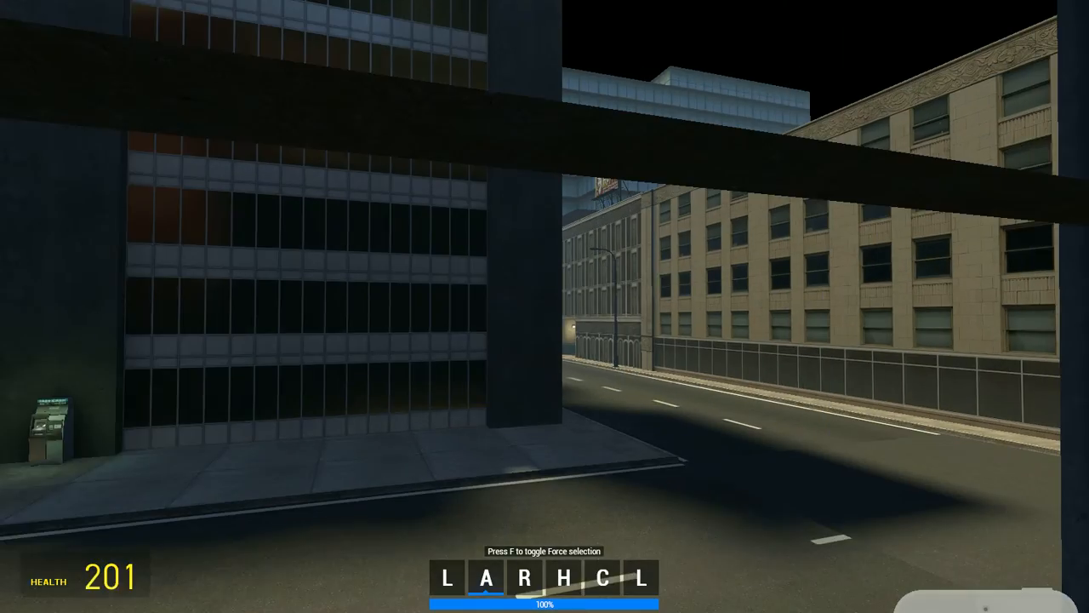
pyautogui.press('w')
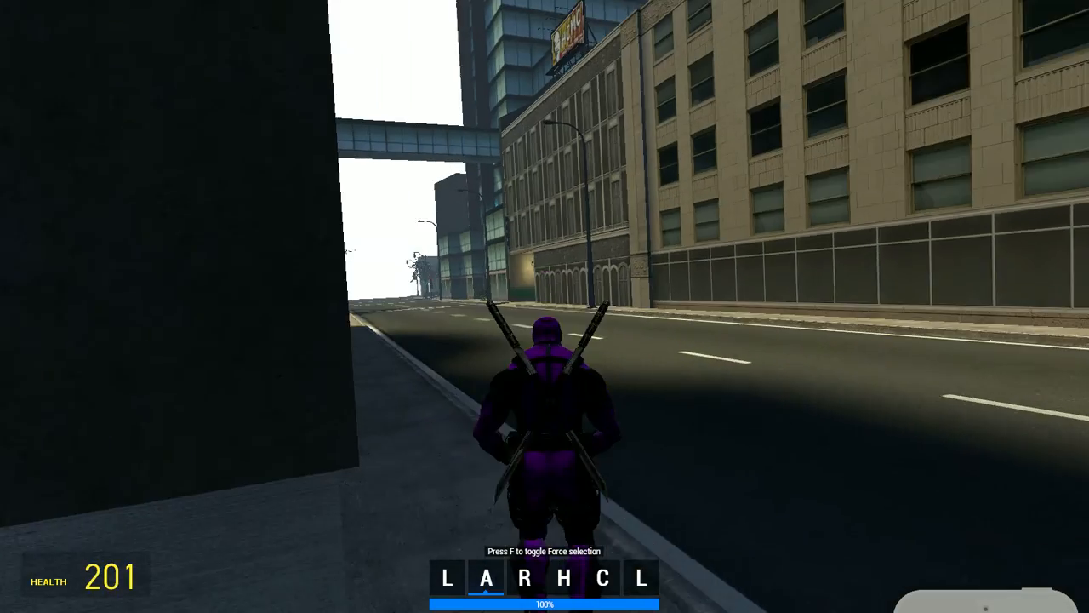
# - Spawn a Combine Elite ahead on the street and slash it to death with the lightsaber
pyautogui.press('q')
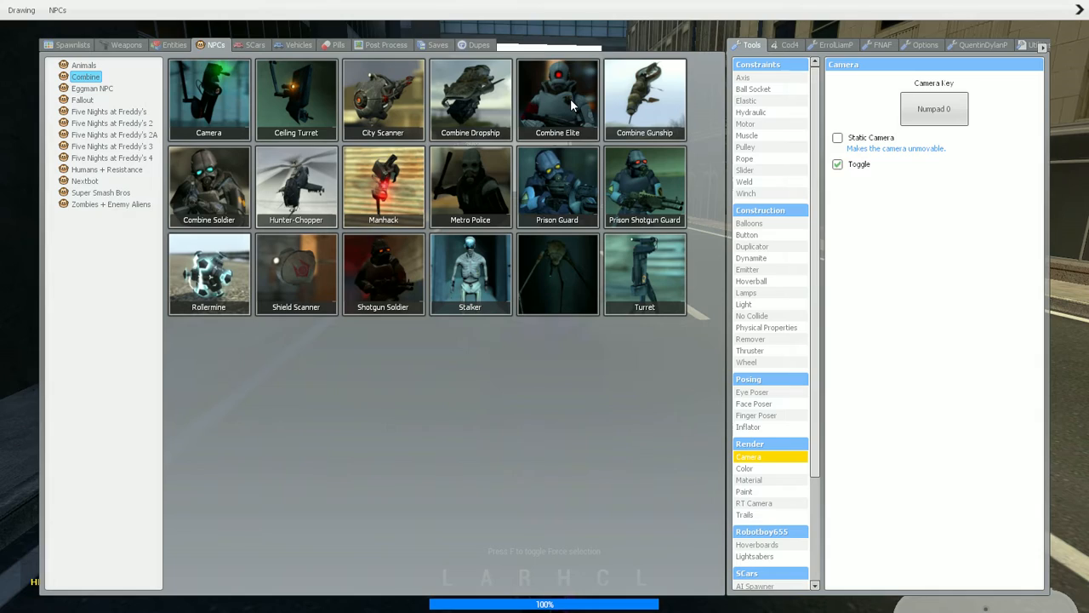
pyautogui.click(540, 98)
pyautogui.press('q')
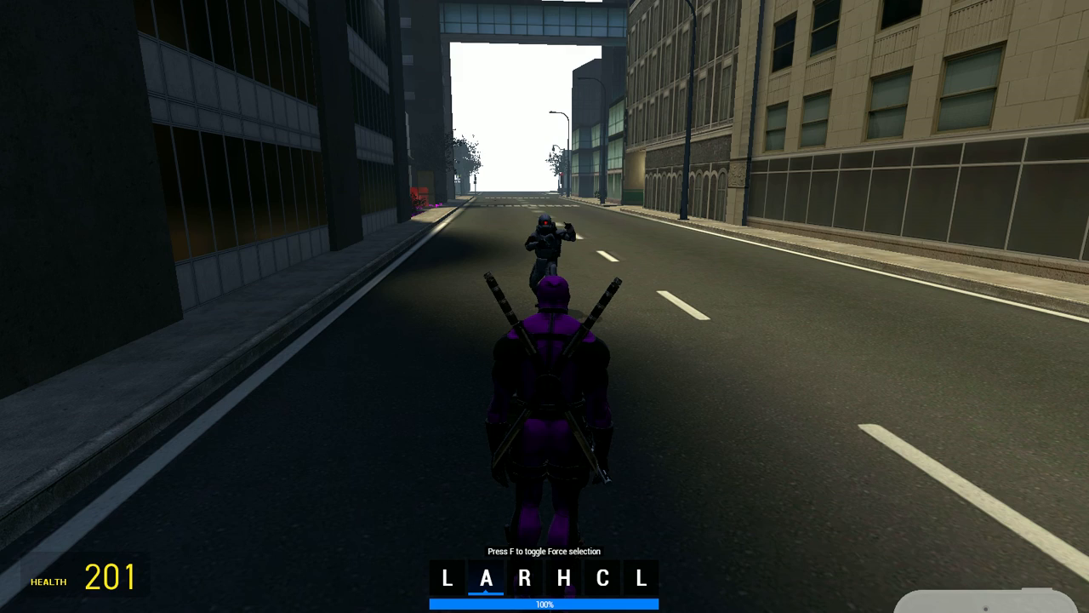
pyautogui.click(545, 306)
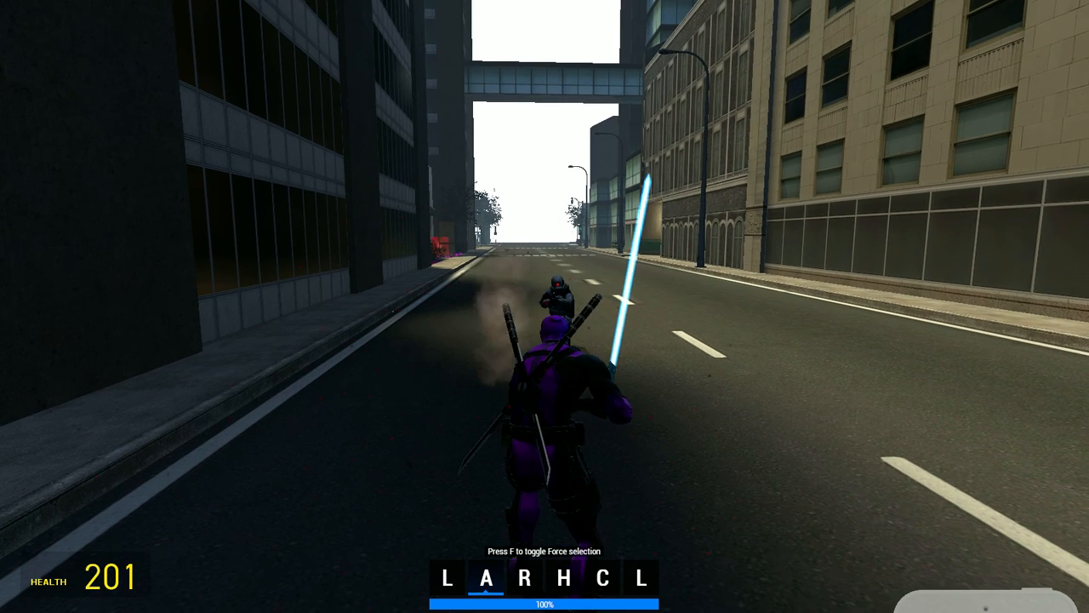
pyautogui.click(545, 306)
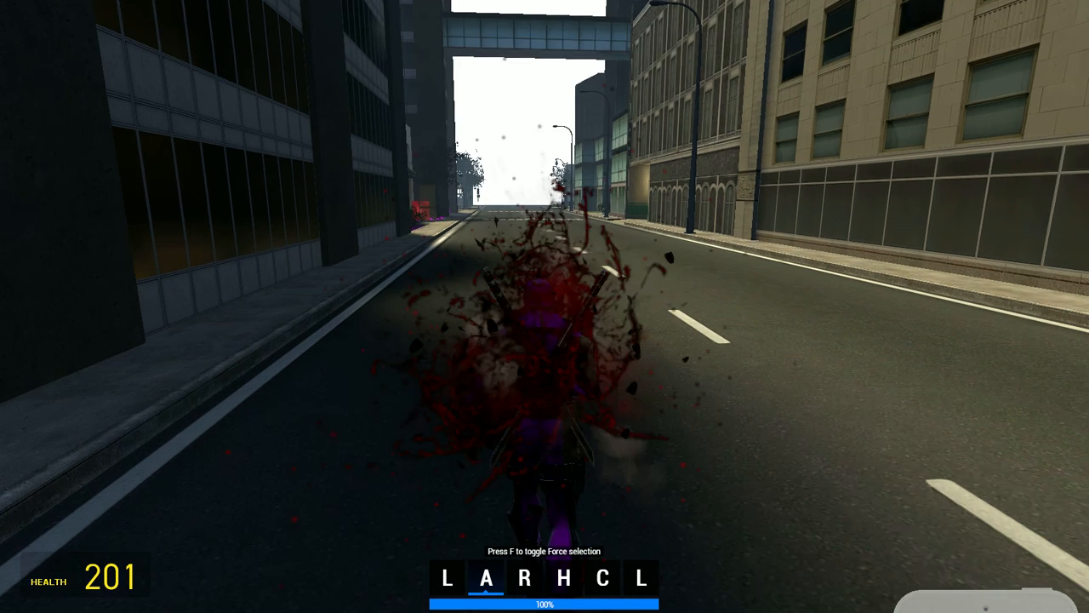
pyautogui.click(545, 307)
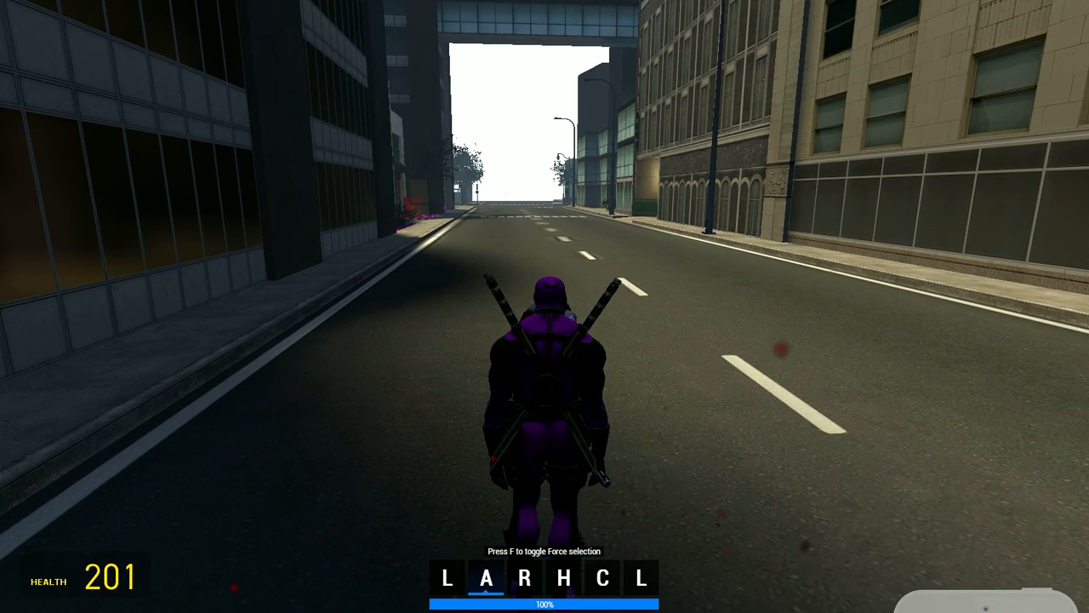
pyautogui.click(545, 306)
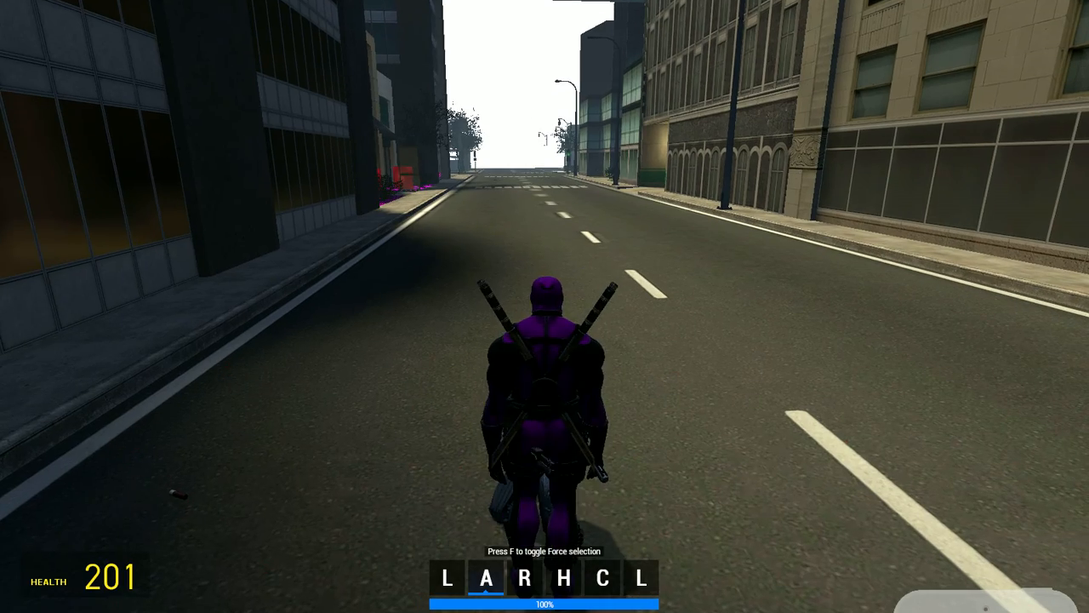
# - Walk down the street and cut down the second Combine soldier with the lightsaber
pyautogui.press('w')
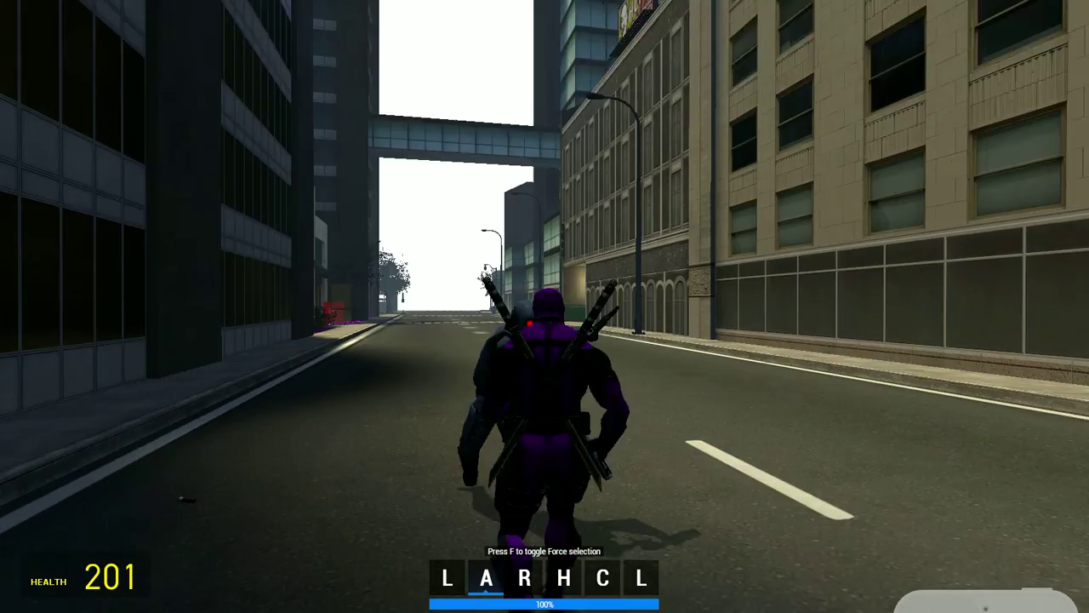
pyautogui.click(545, 306)
pyautogui.click(544, 306)
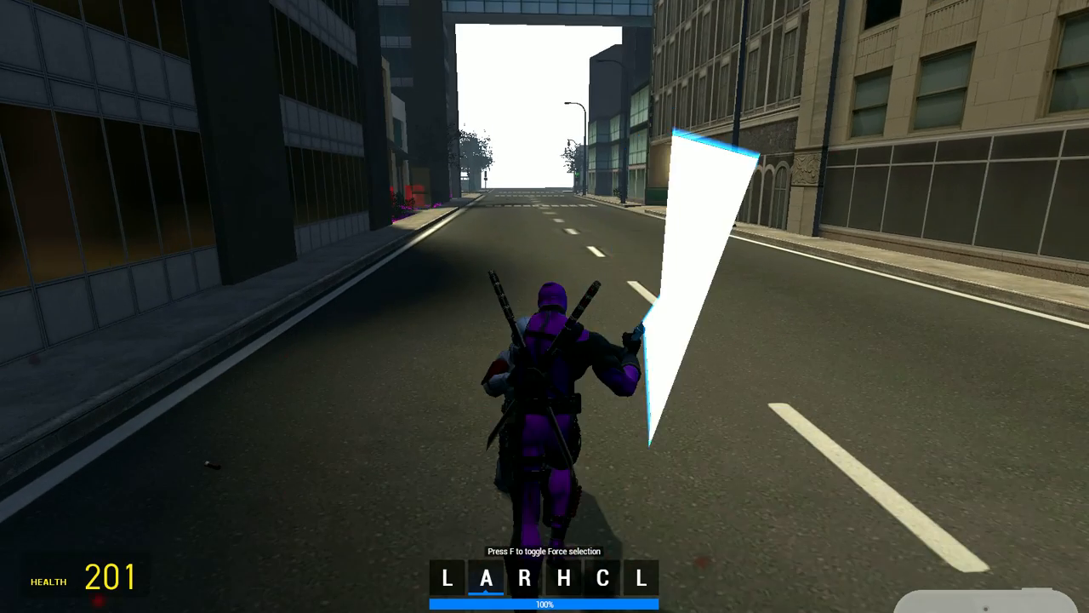
pyautogui.click(545, 306)
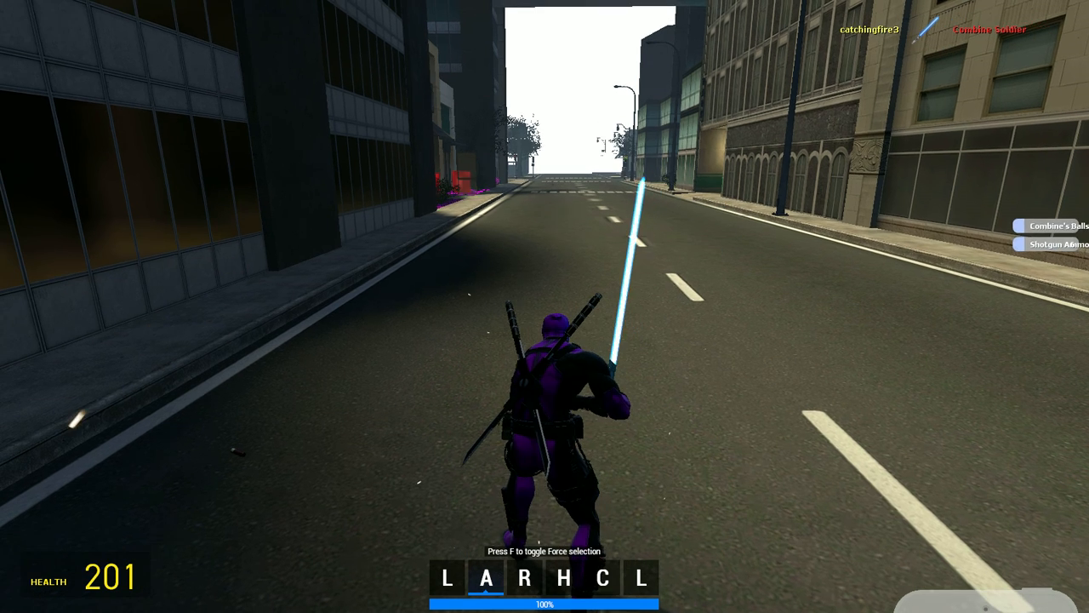
# - Equip the Extinguisher from Robotboy655's weapons and spray foam onto the road
pyautogui.press('q')
pyautogui.click(119, 47)
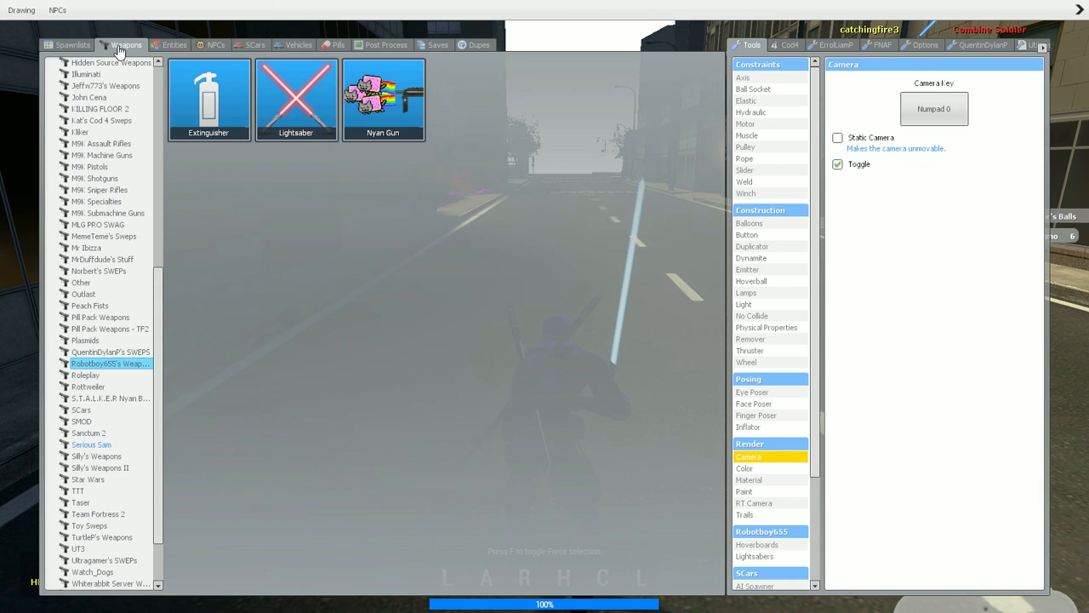
pyautogui.click(207, 100)
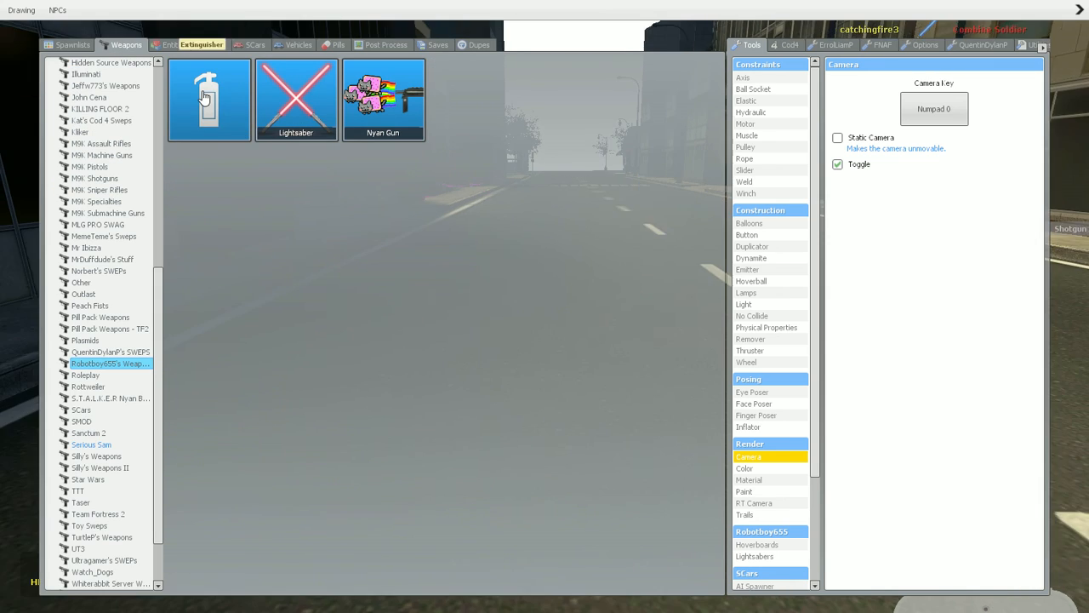
pyautogui.press('q')
pyautogui.click(544, 306)
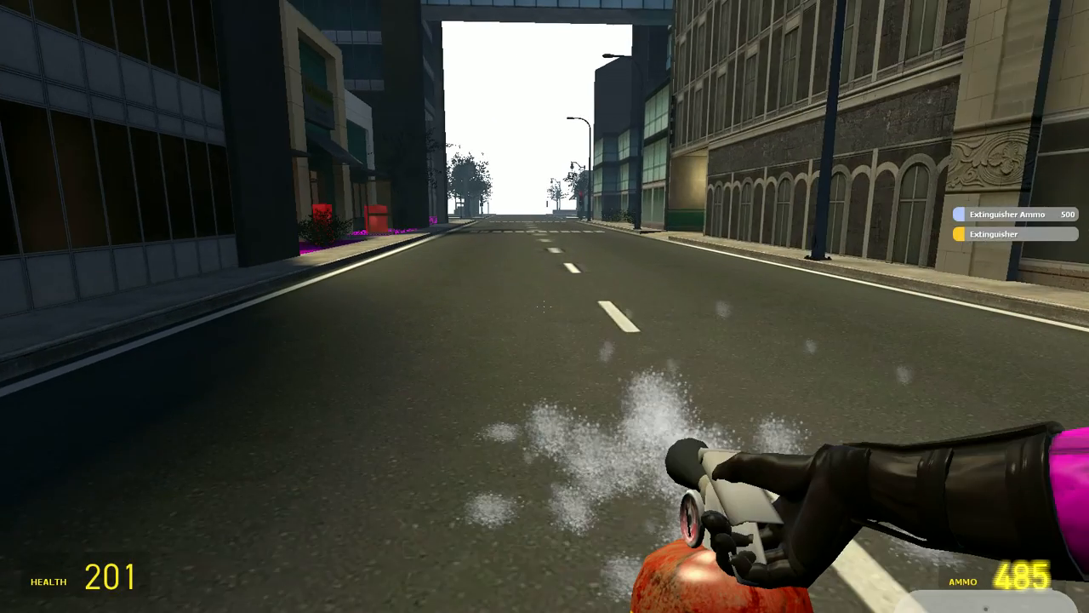
pyautogui.press('w')
pyautogui.press('w')
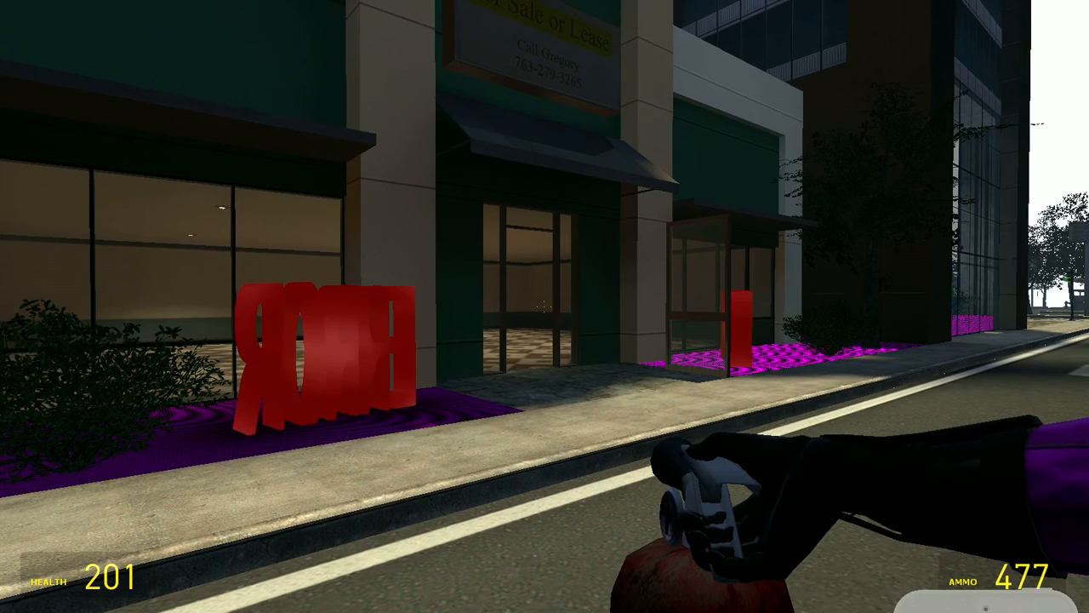
# - Make the red text screen outside the storefront permanent and saved via the context menu
pyautogui.press('c')
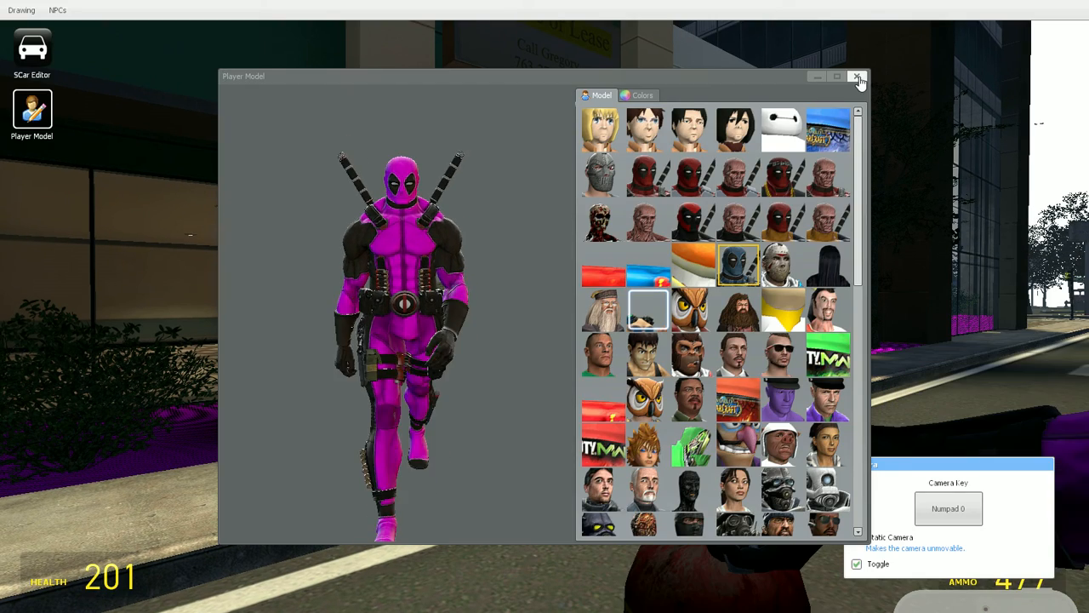
pyautogui.click(859, 76)
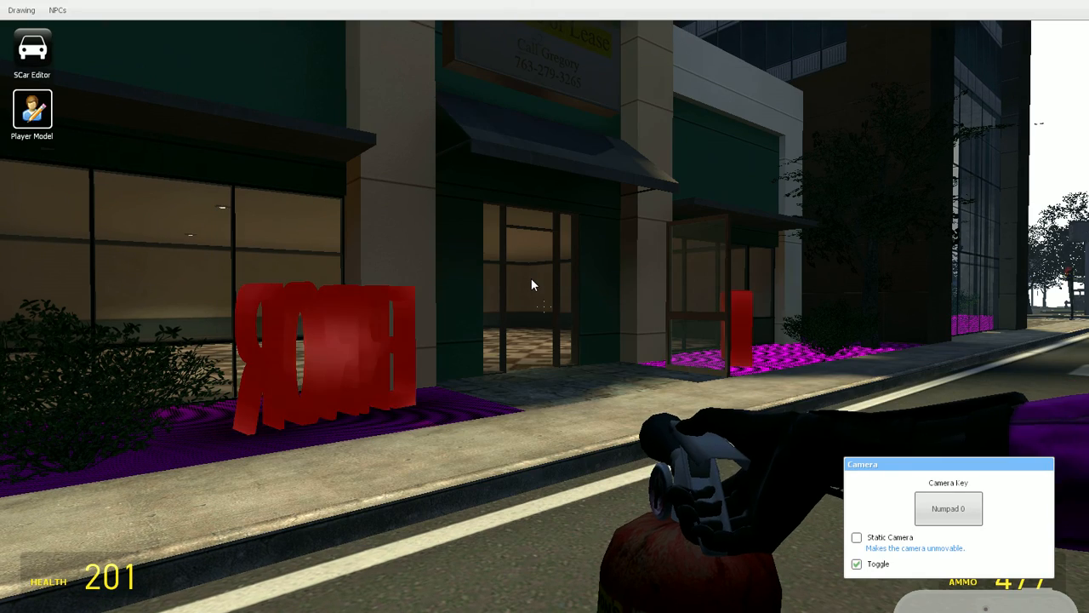
pyautogui.press('w')
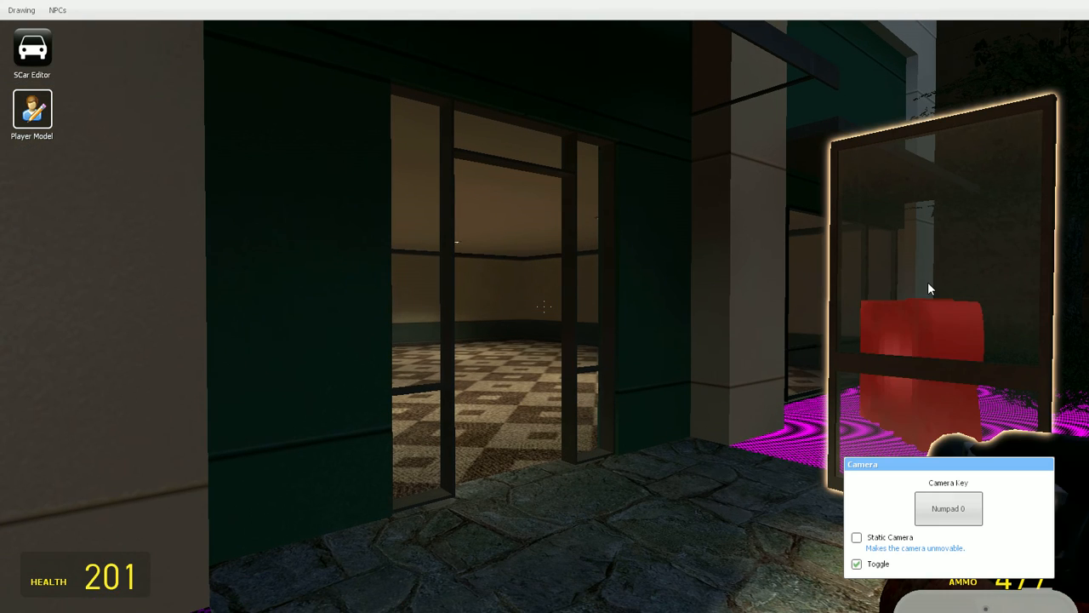
pyautogui.rightClick(935, 281)
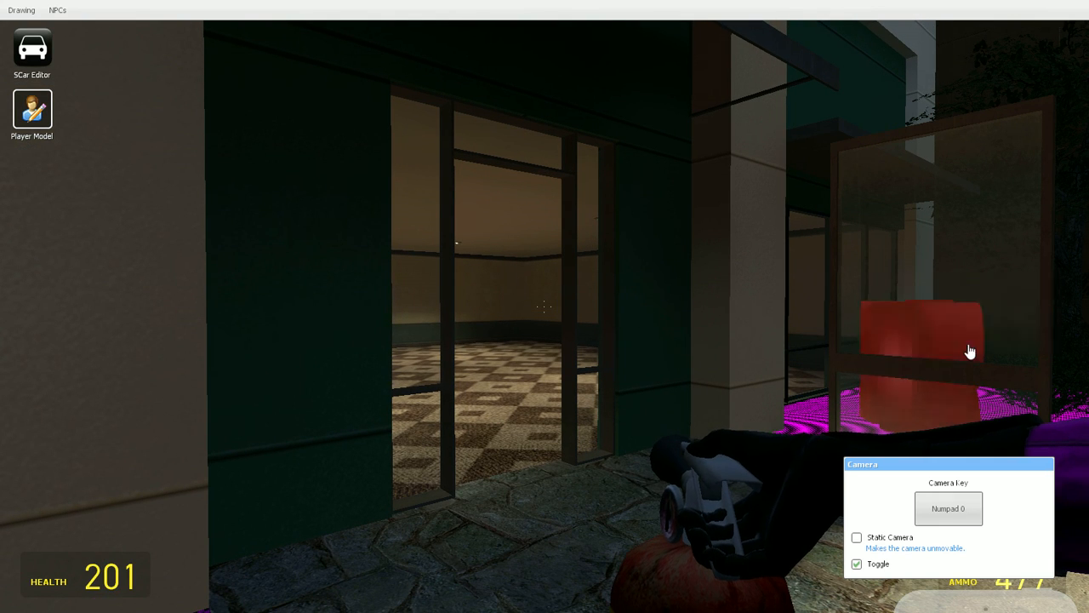
pyautogui.click(970, 351)
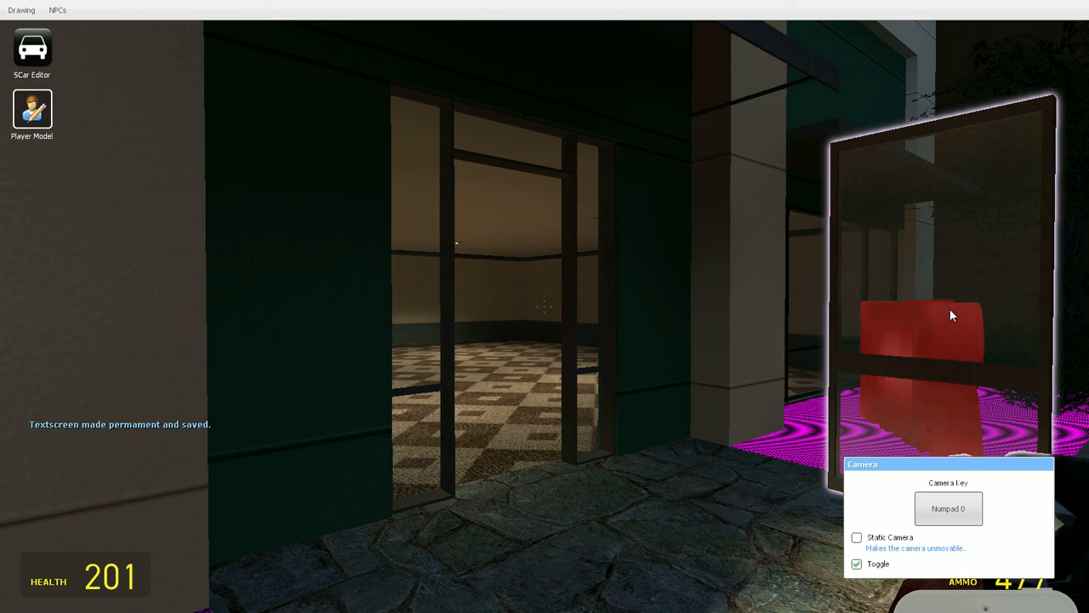
pyautogui.rightClick(951, 315)
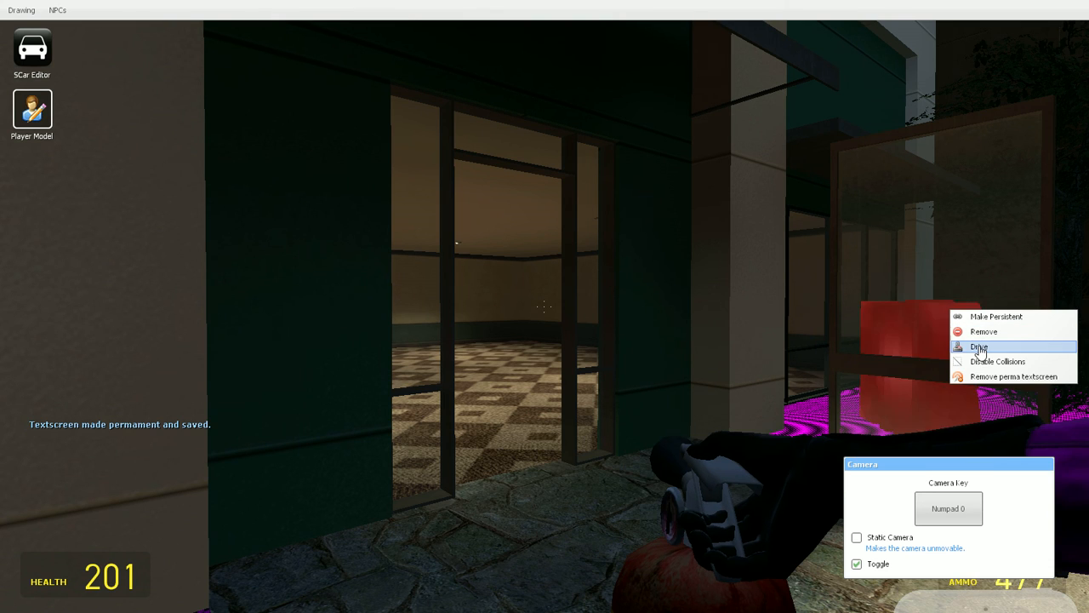
pyautogui.click(986, 362)
pyautogui.press('q')
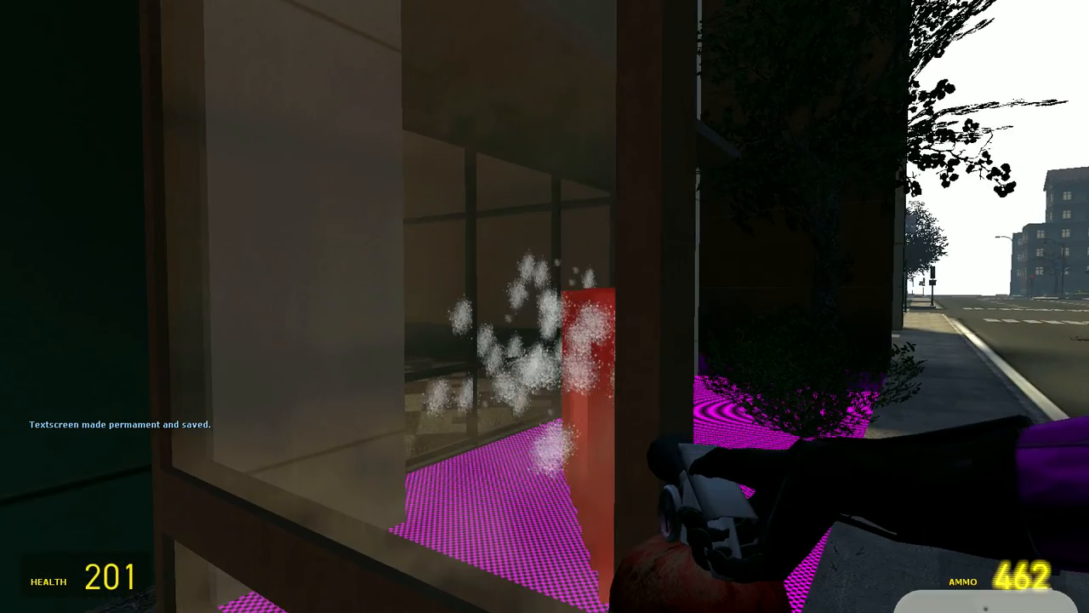
pyautogui.moveTo(544, 307); pyautogui.dragTo(545, 306)
pyautogui.press('q')
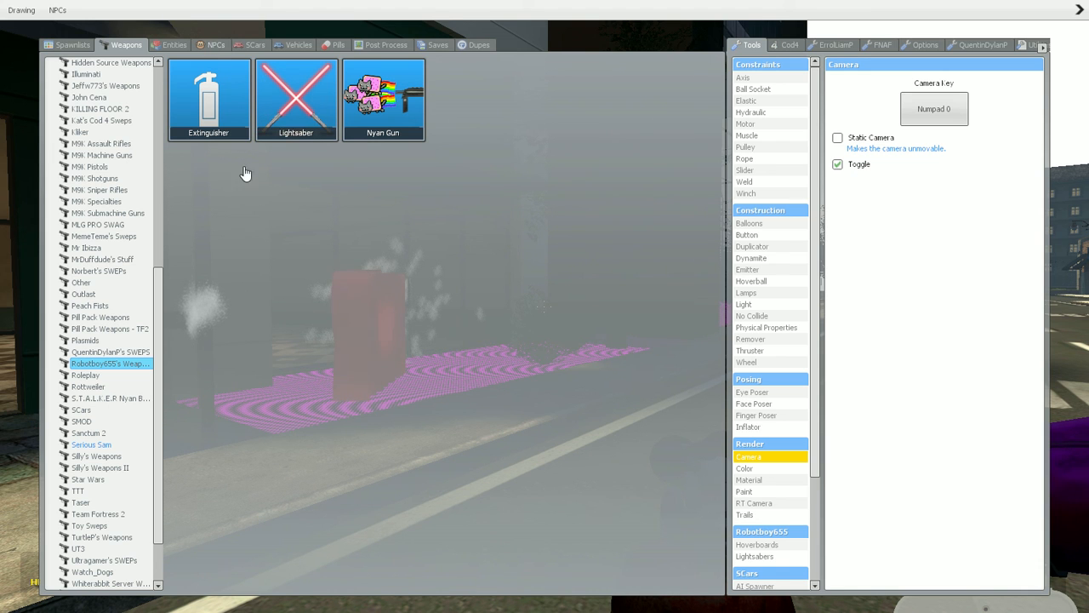
# - Preview the Crash player model in the chooser, then set the character back to the pink Deadpool
pyautogui.press('q')
pyautogui.press('c')
pyautogui.click(545, 306)
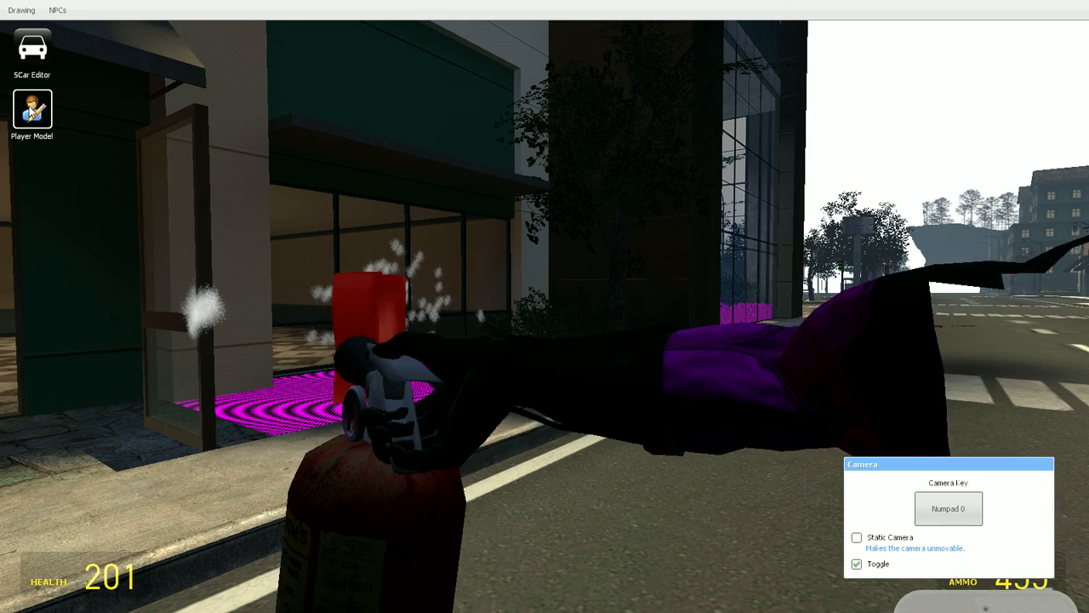
pyautogui.click(32, 111)
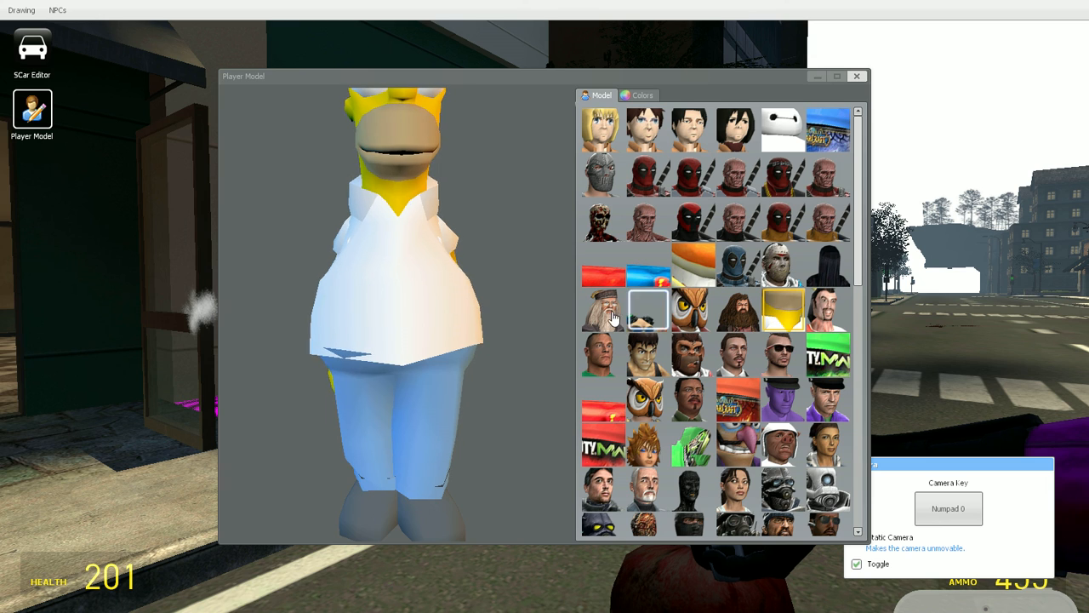
pyautogui.click(702, 262)
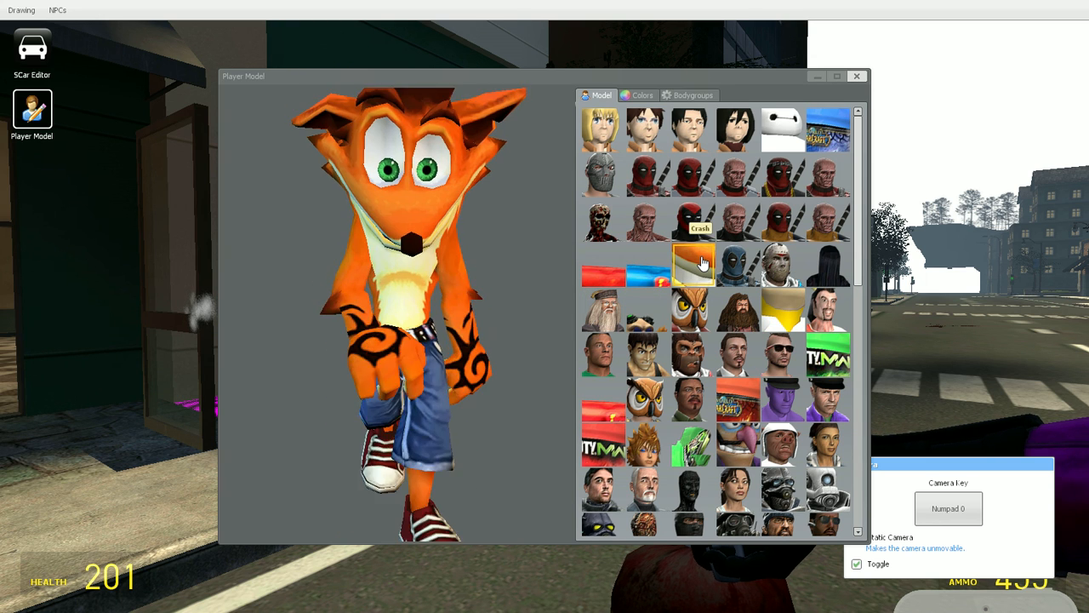
pyautogui.scroll(-1, 693, 311)
pyautogui.scroll(-4, 694, 306)
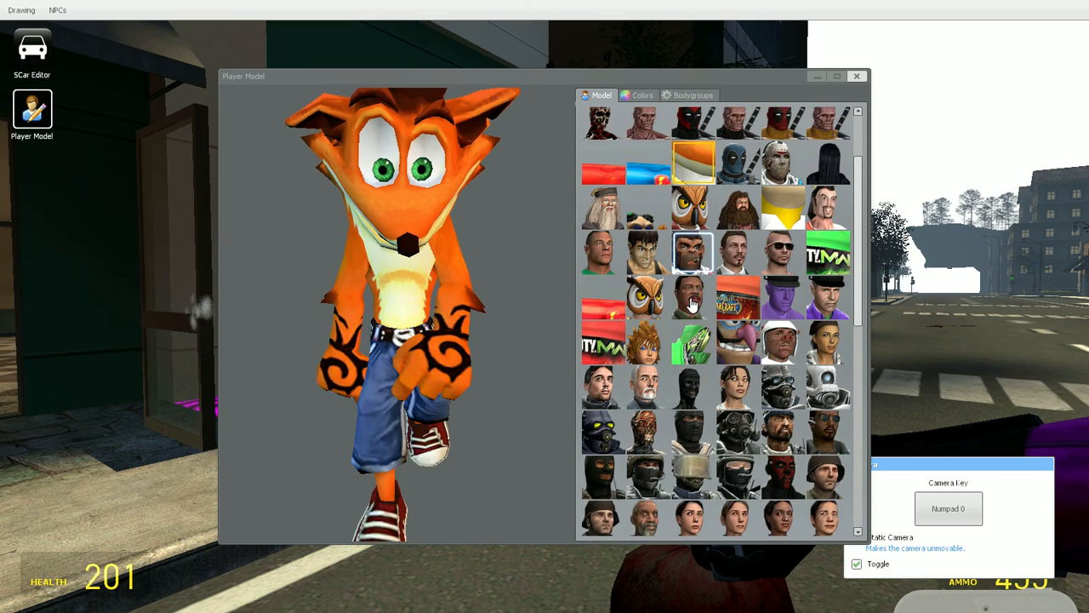
pyautogui.scroll(-4, 691, 298)
pyautogui.scroll(-5, 691, 294)
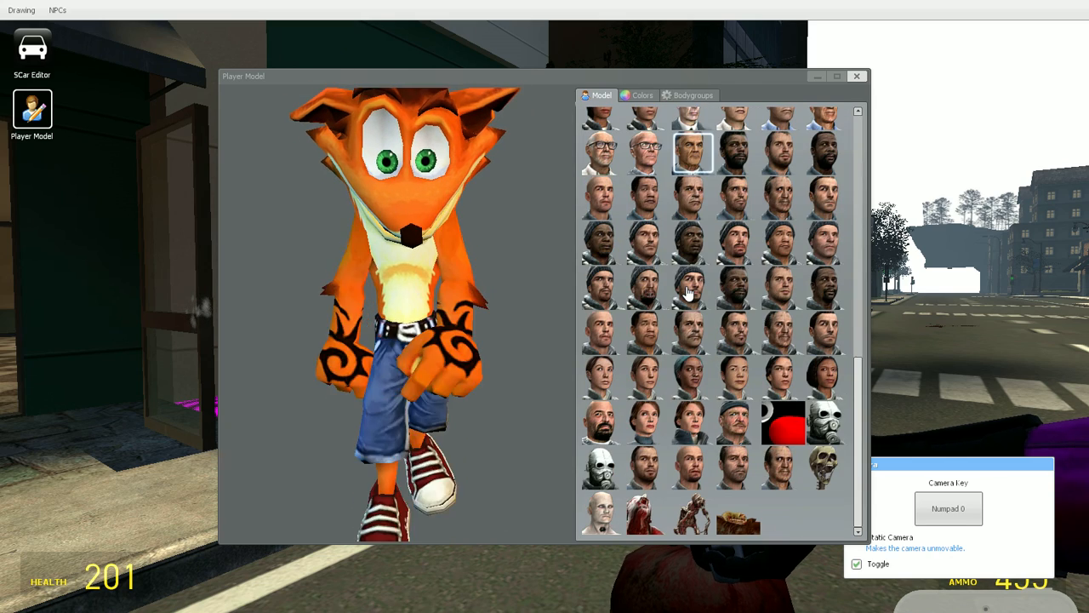
pyautogui.scroll(4, 740, 417)
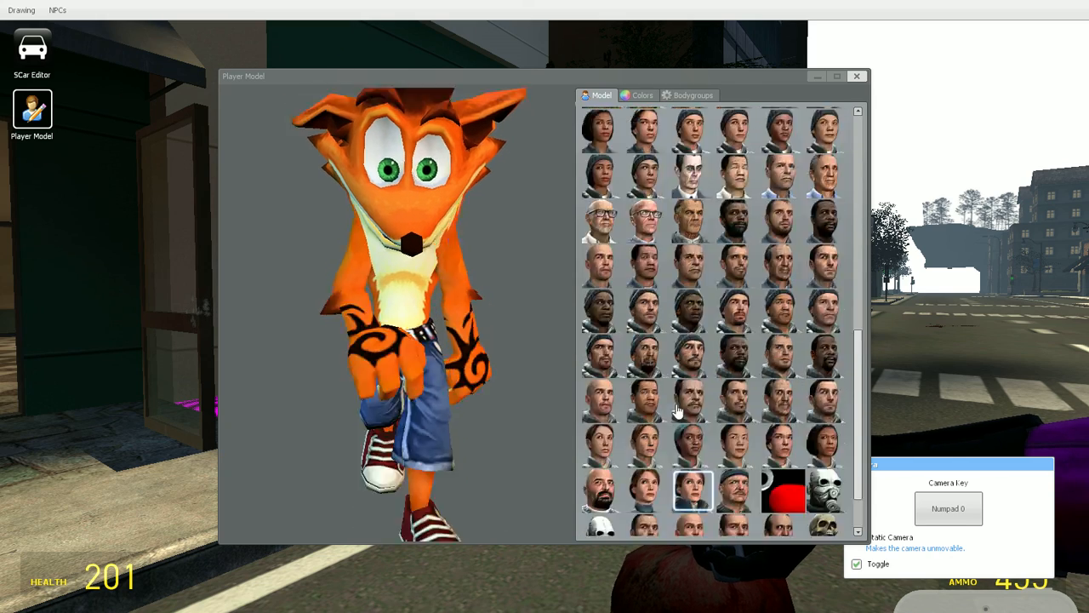
pyautogui.scroll(4, 714, 400)
pyautogui.scroll(5, 690, 395)
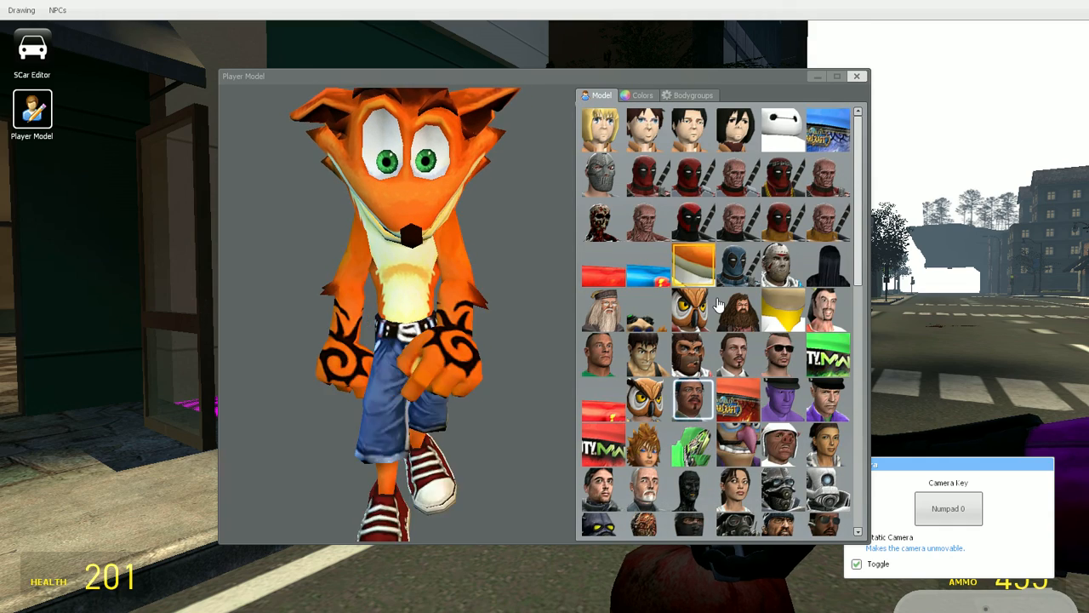
pyautogui.click(738, 271)
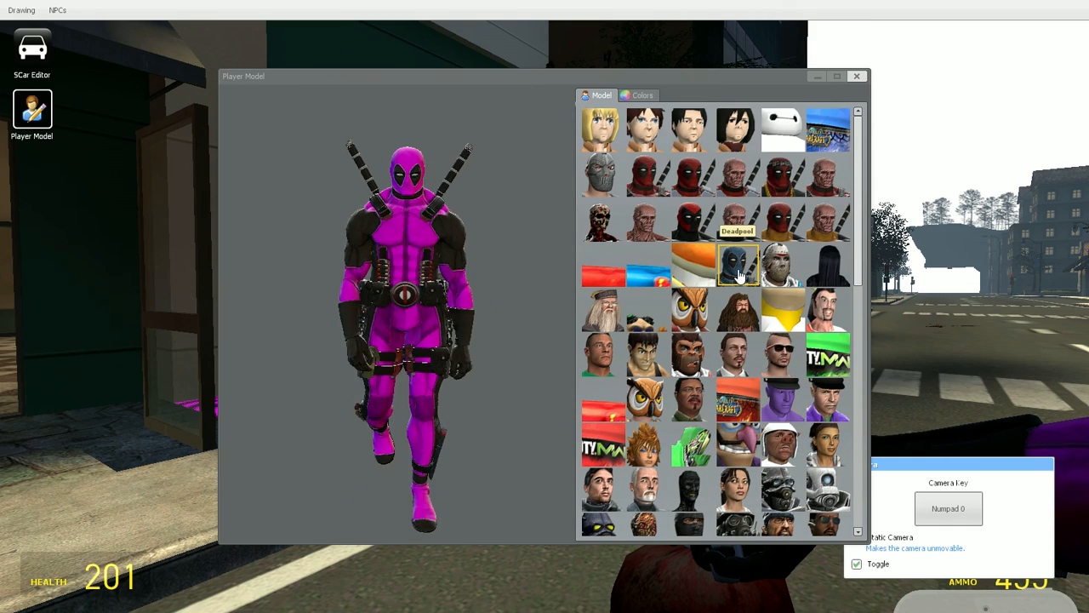
pyautogui.press('c')
pyautogui.press('q')
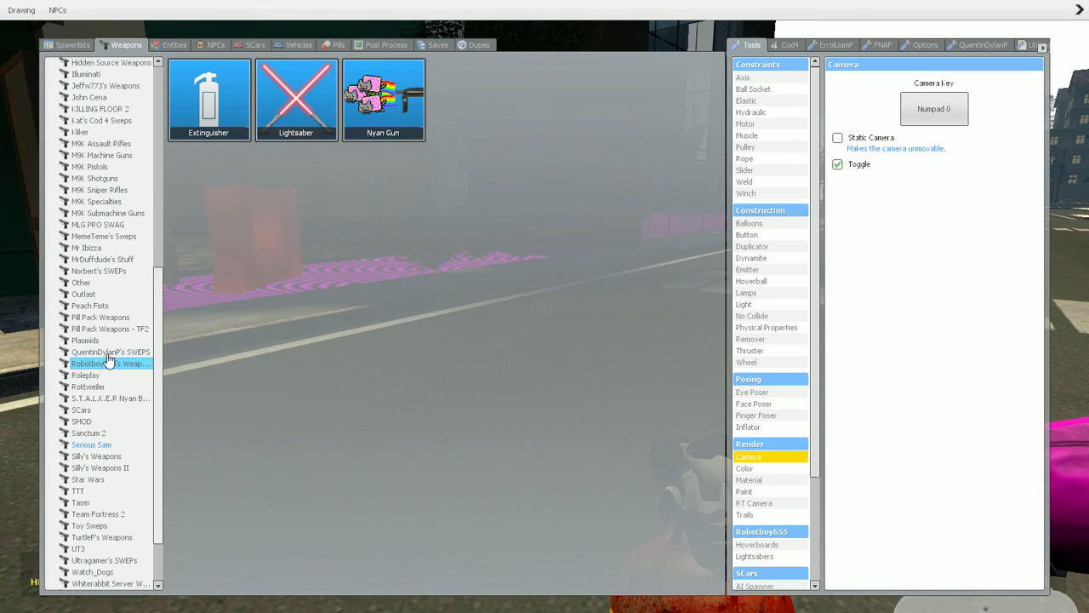
# - Glance at the Plasmids weapons, then bring up the spawnable NPCs list instead
pyautogui.click(85, 341)
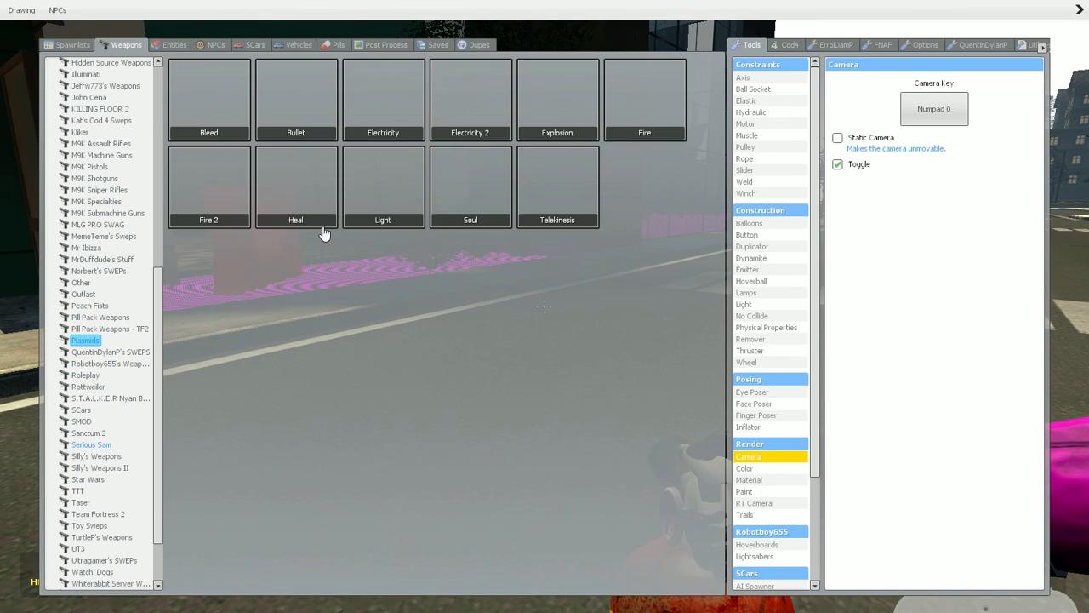
pyautogui.press('q')
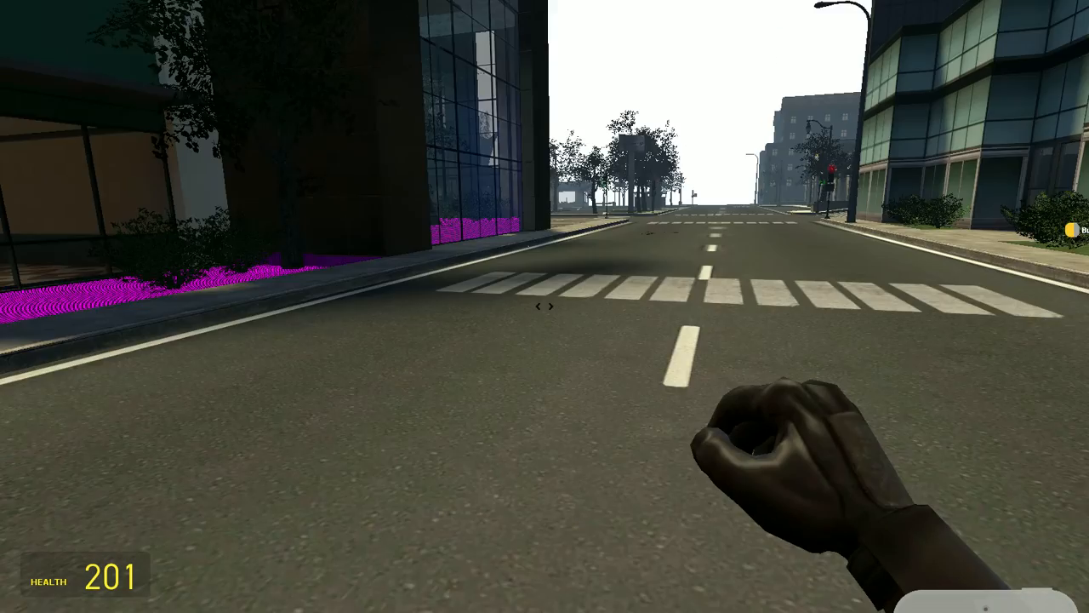
pyautogui.press('q')
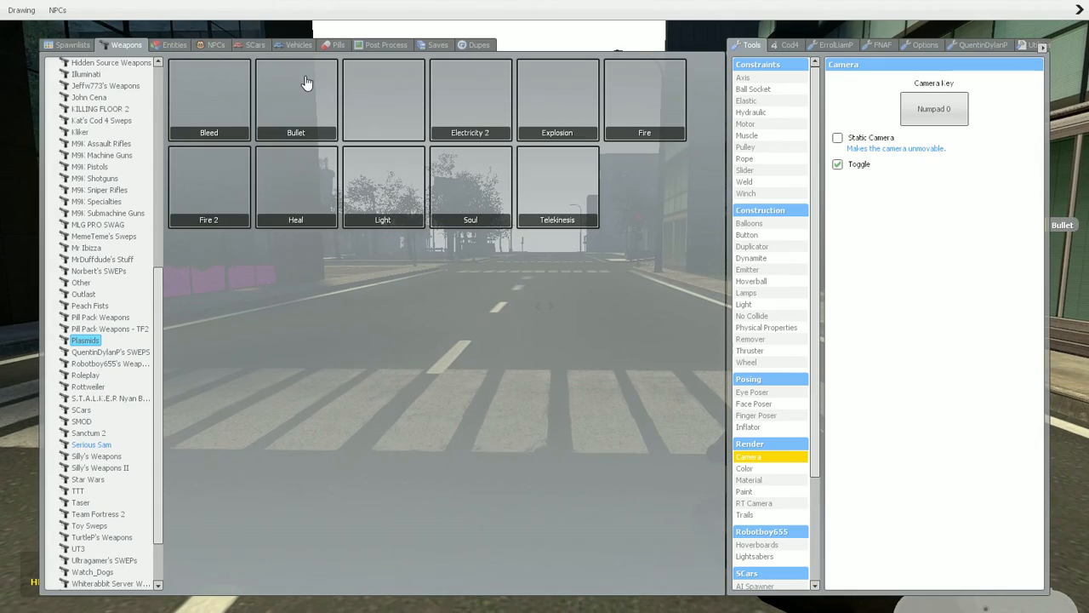
pyautogui.click(213, 44)
# - Spawn Combine Elite soldiers onto the street and walk toward them
pyautogui.click(558, 132)
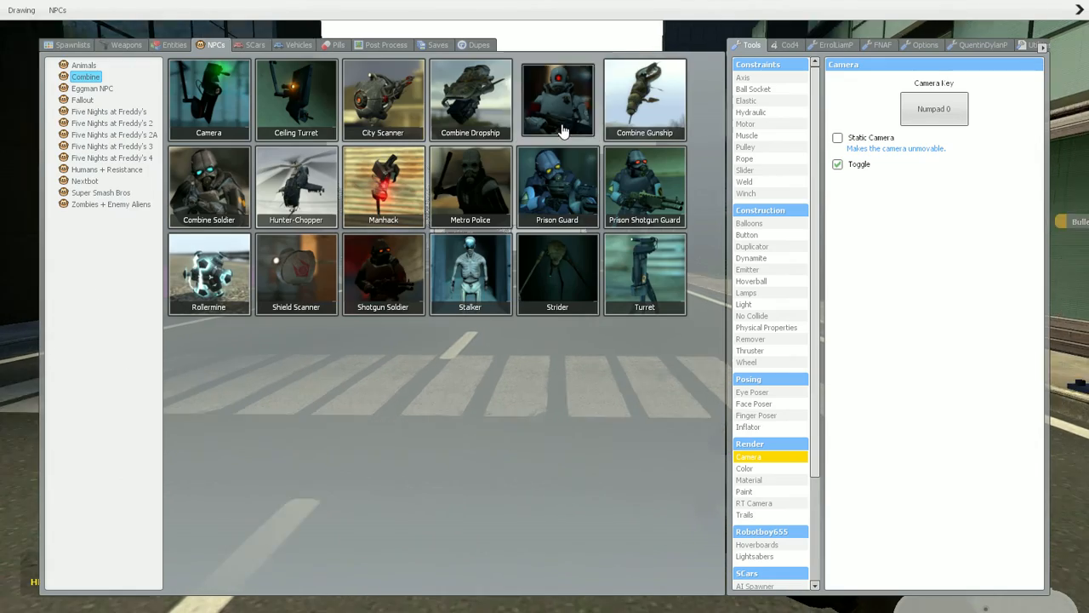
pyautogui.click(560, 127)
pyautogui.press('q')
pyautogui.press('w')
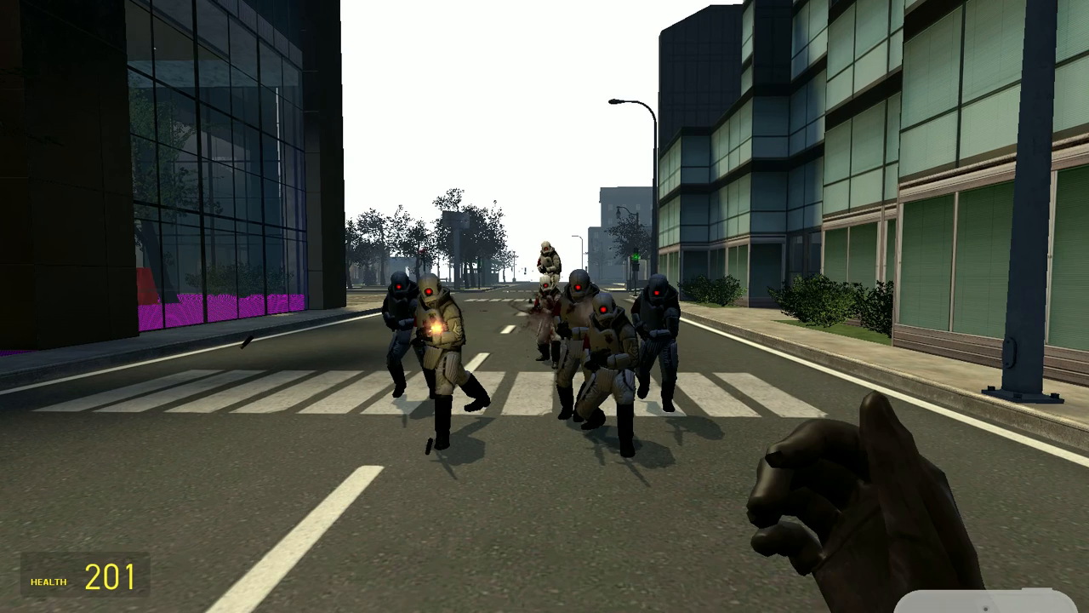
pyautogui.press('q')
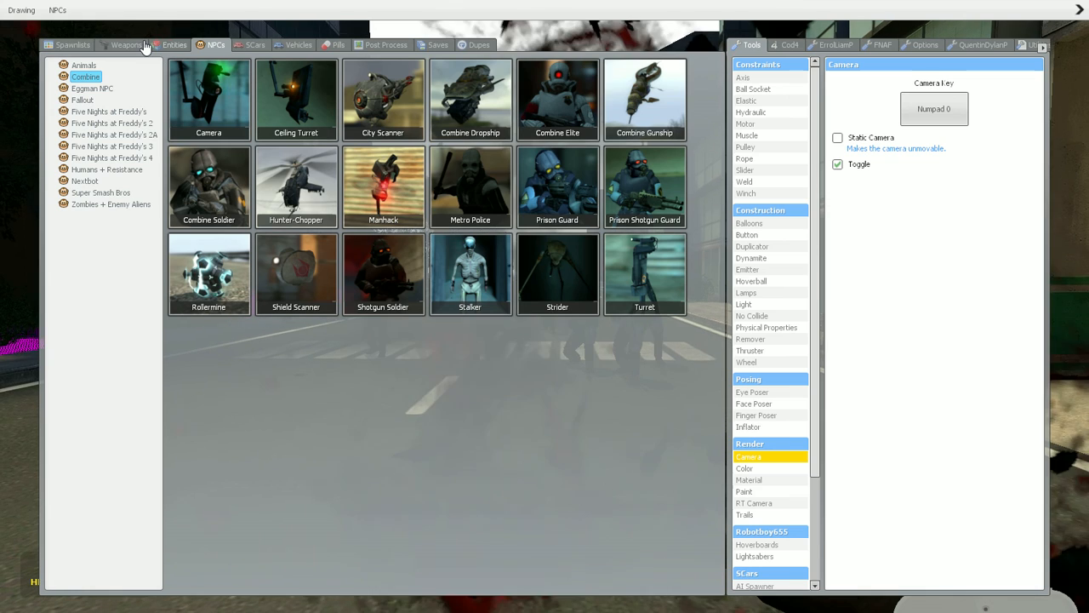
# - Drink the Juggernog perk from the CoD Zombies weapons, then return to the spawn menu after respawning
pyautogui.click(127, 45)
pyautogui.scroll(10, 86, 153)
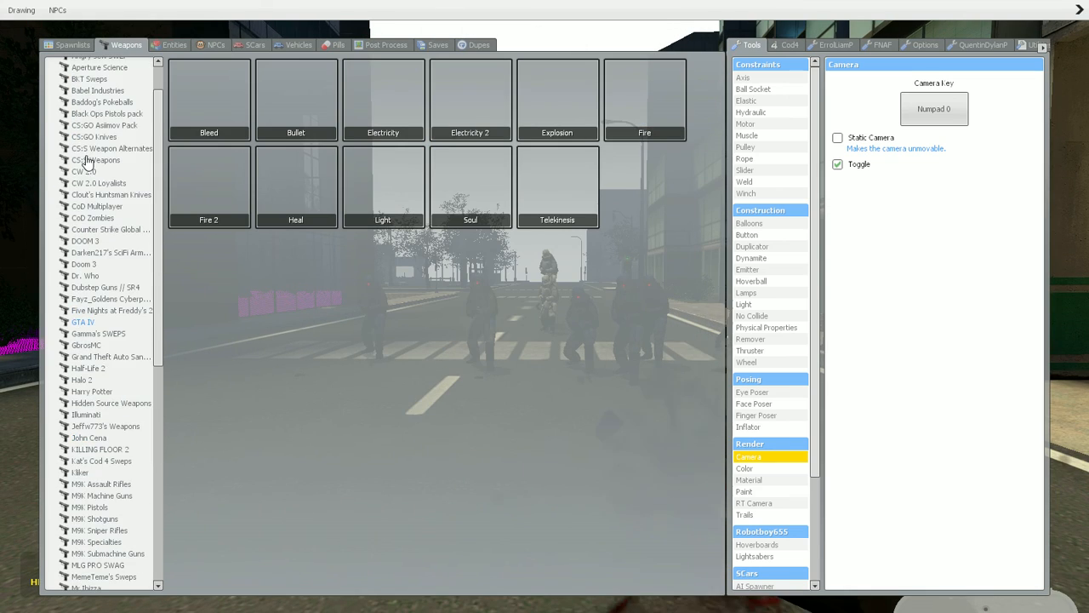
pyautogui.click(92, 218)
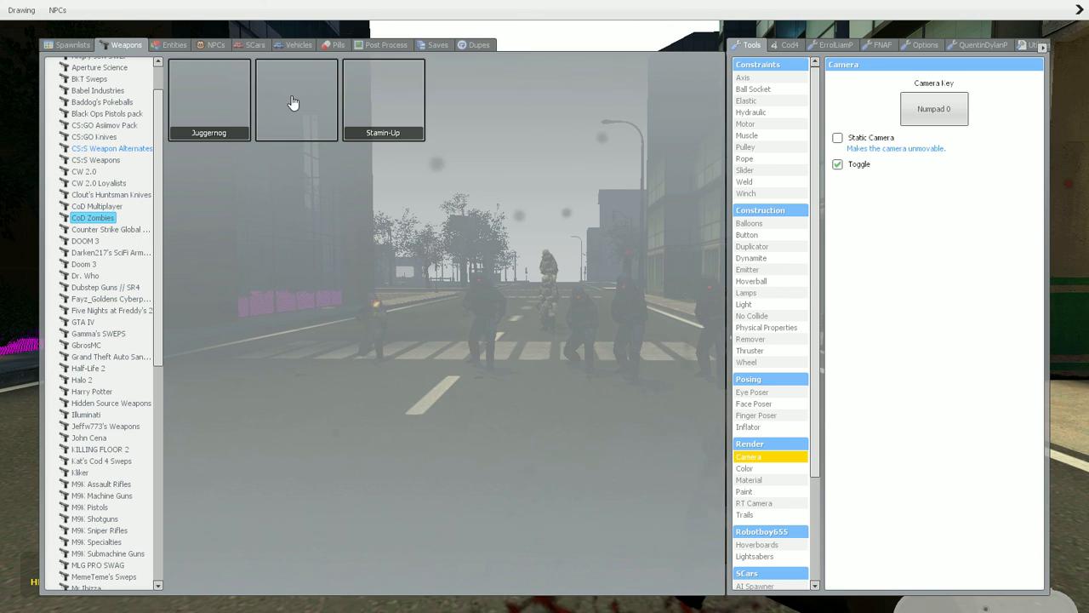
pyautogui.click(207, 110)
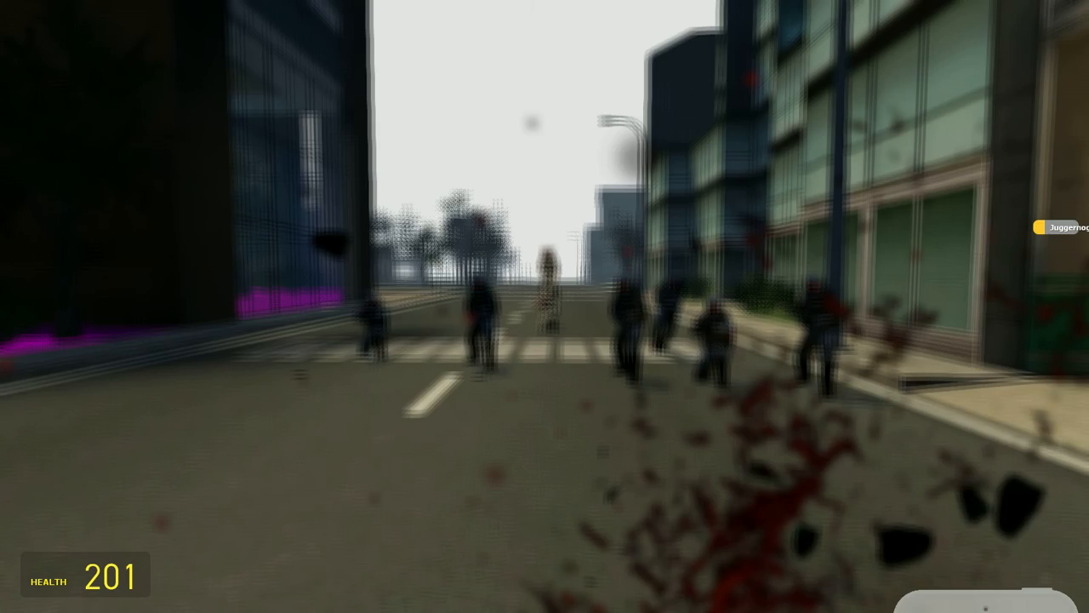
pyautogui.press('q')
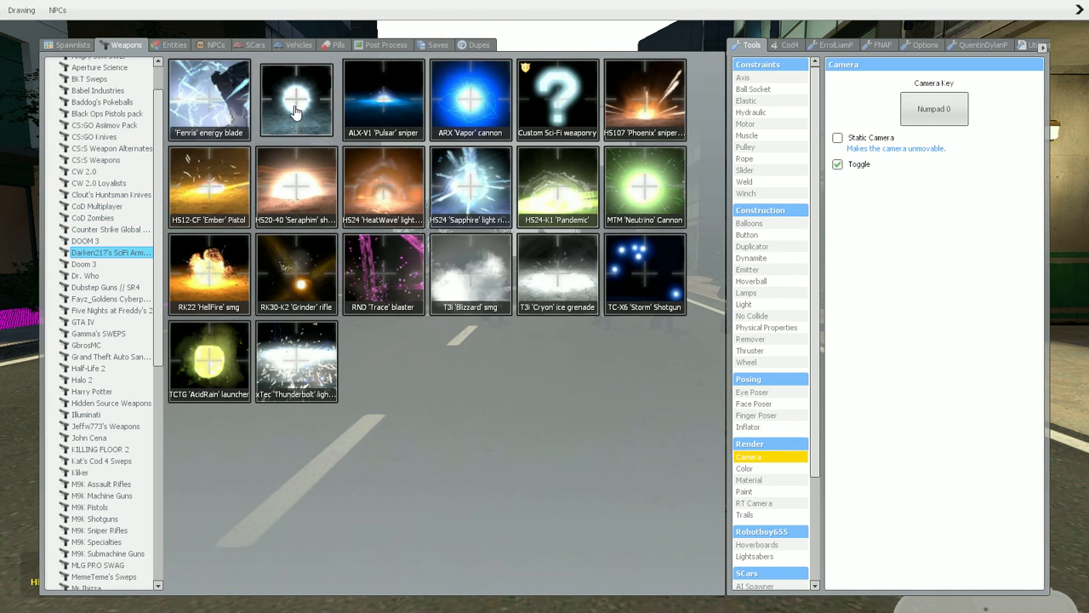
# - Equip the 'Stinger' launcher and fire it at the Combine squad
pyautogui.click(297, 111)
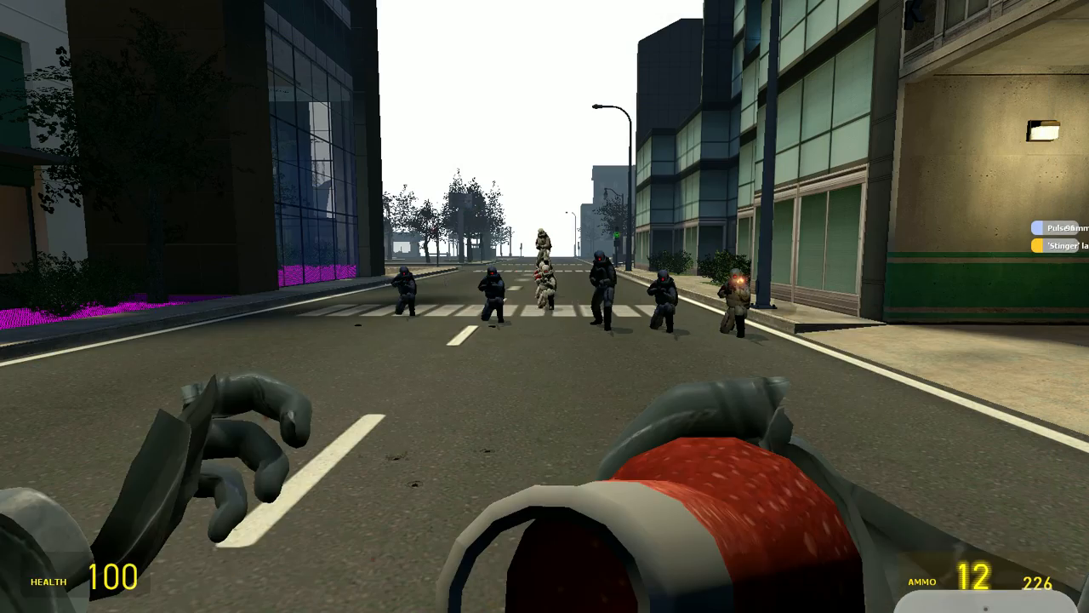
pyautogui.press('q')
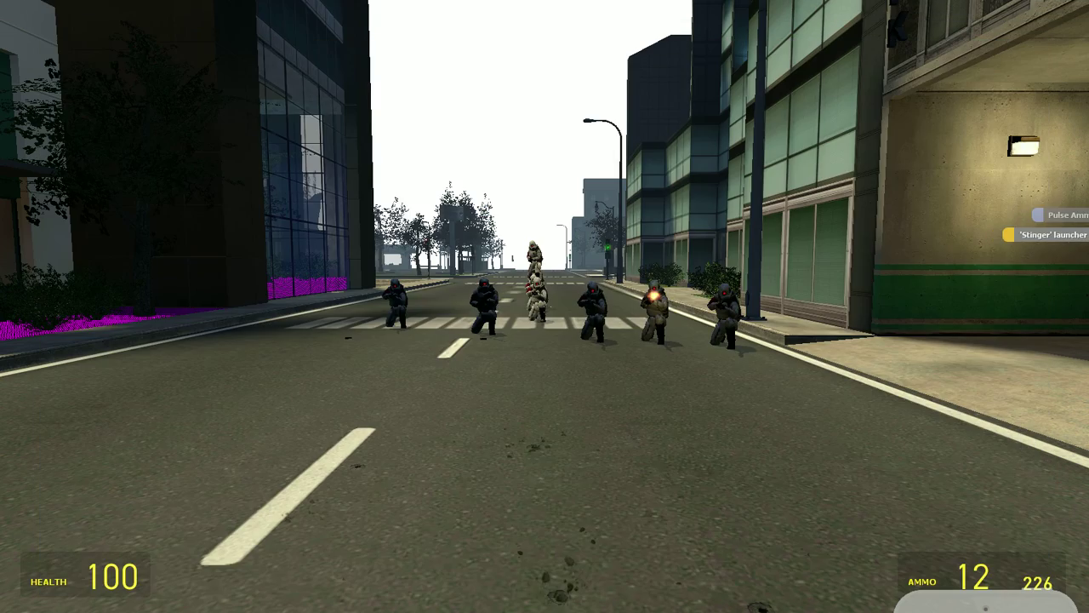
pyautogui.click(545, 306)
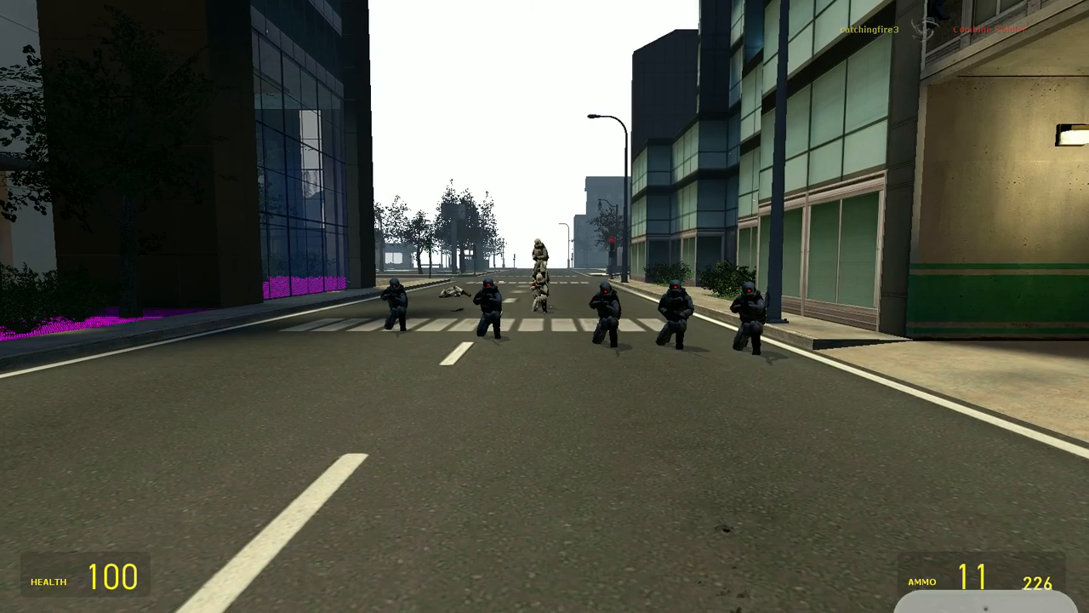
# - Switch to the slot-4 rocket launcher and fire two rockets at the crouching soldiers
pyautogui.press('5')
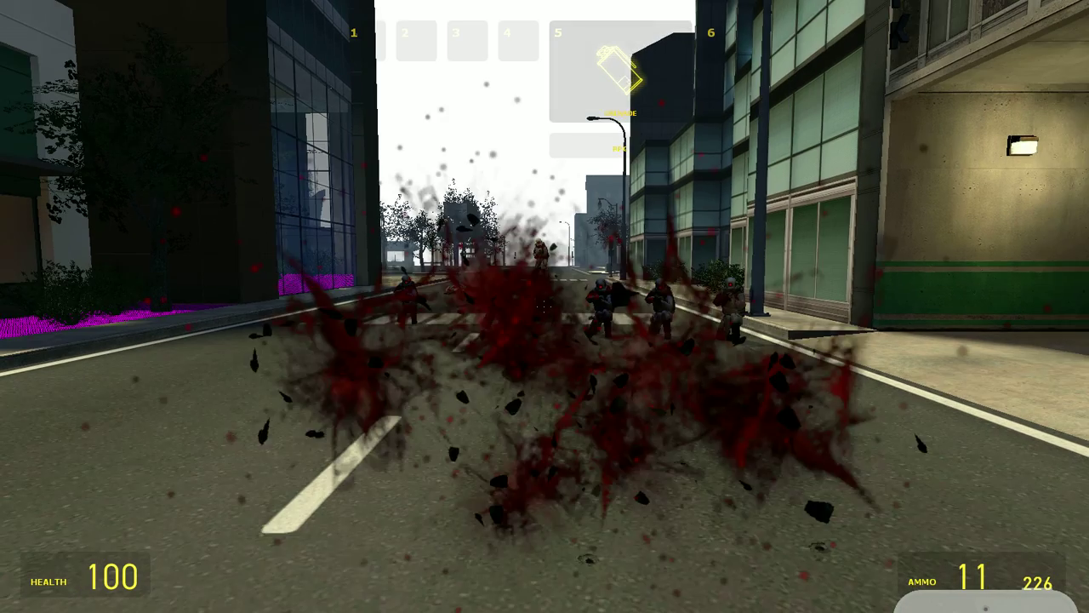
pyautogui.press('4')
pyautogui.click(545, 306)
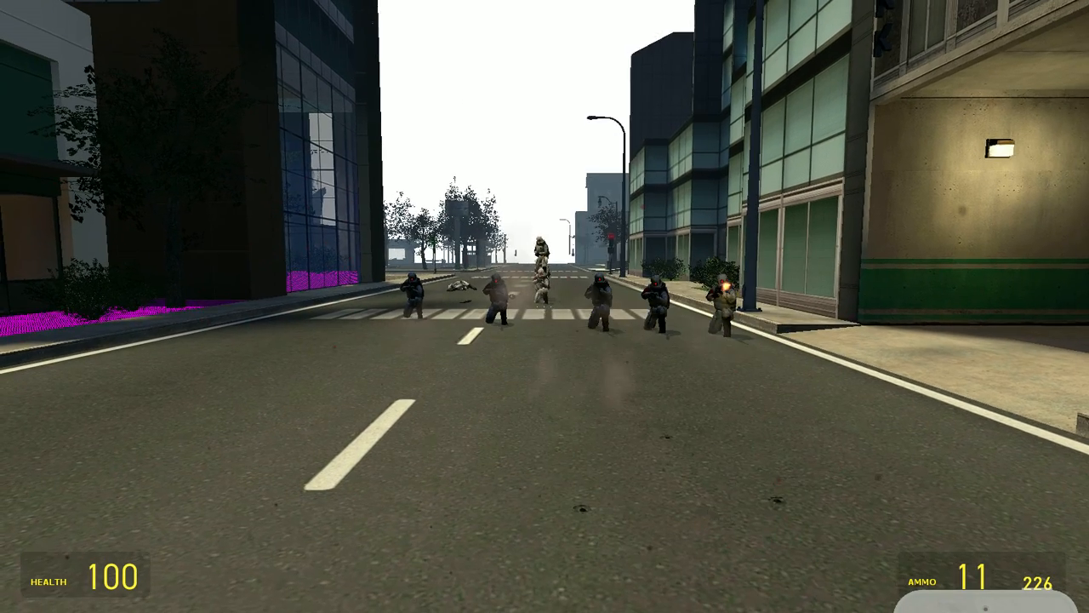
pyautogui.click(545, 306)
# - Throw a live grenade at the soldiers, die in the blast and respawn
pyautogui.press('5')
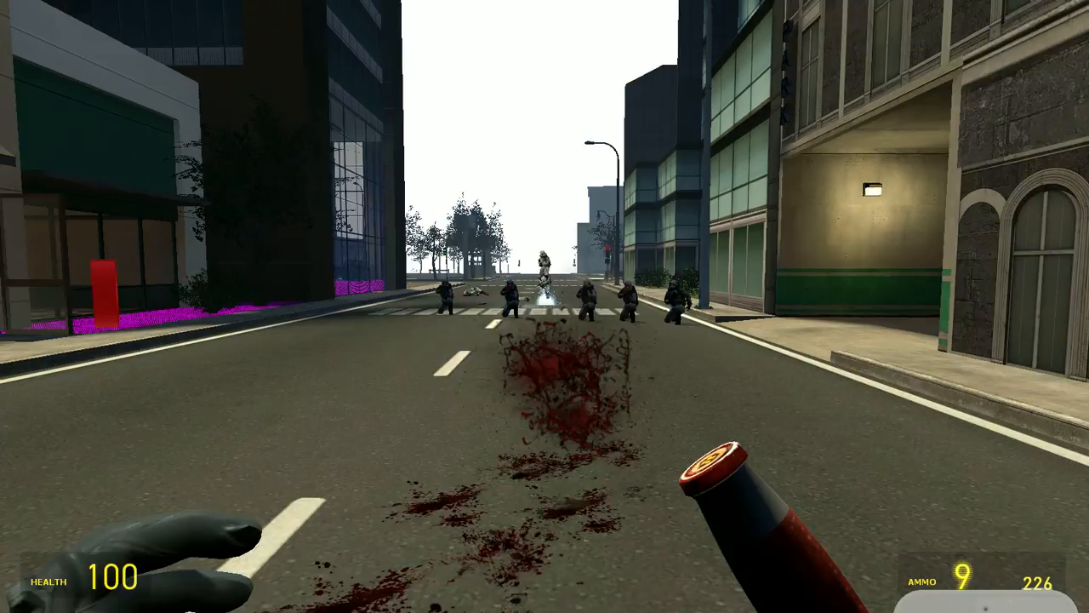
pyautogui.click(545, 306)
pyautogui.press('q')
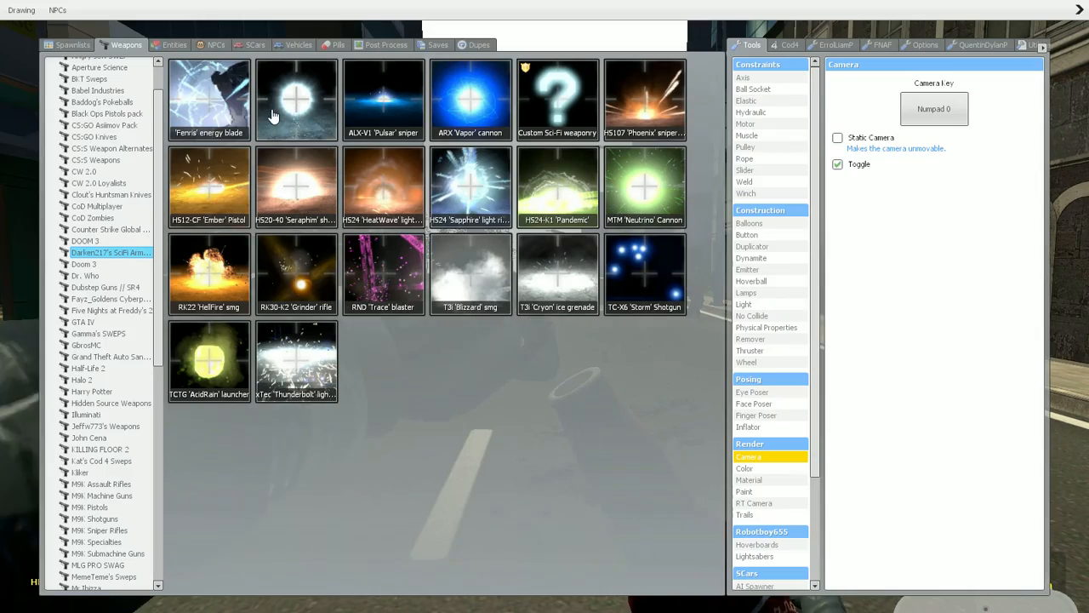
pyautogui.press('q')
pyautogui.click(545, 306)
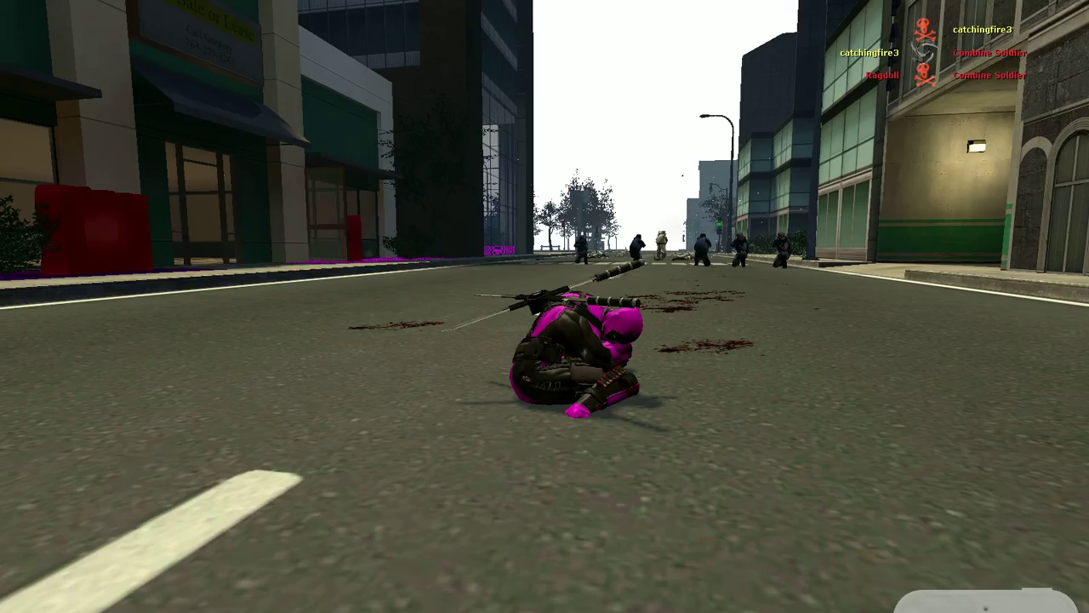
pyautogui.click(545, 307)
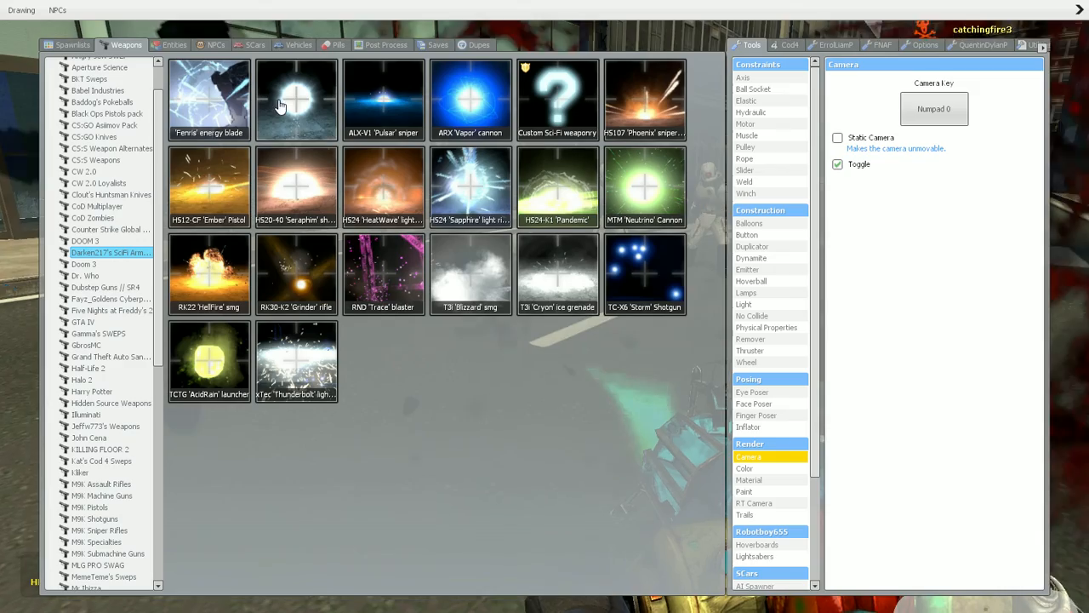
# - Take the HS24-K1 'Pandemic' rifle and open fire on the soldiers down the street
pyautogui.click(555, 196)
pyautogui.press('q')
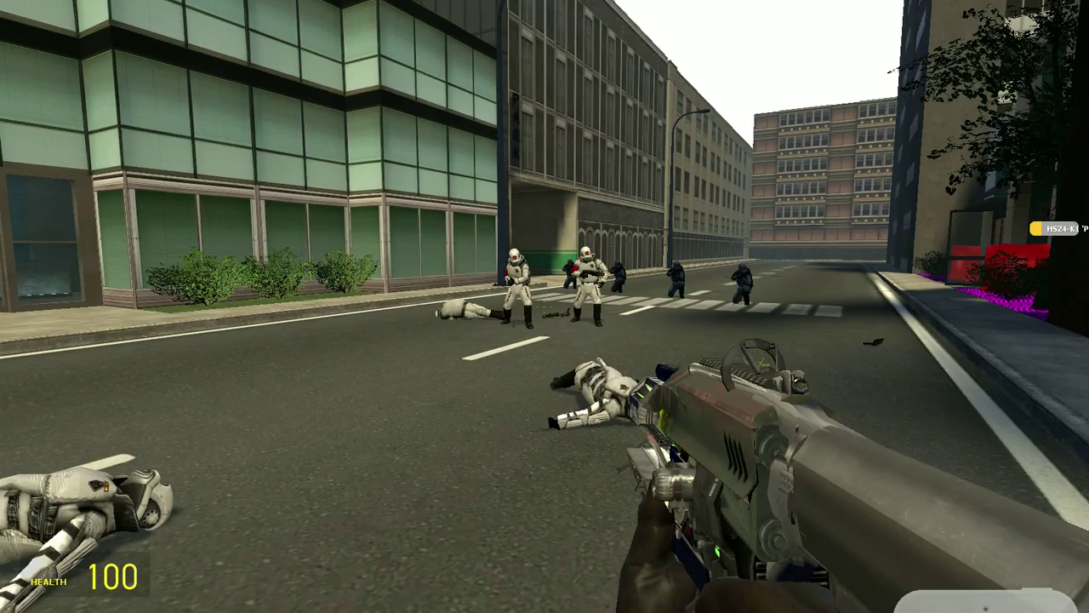
pyautogui.click(545, 307)
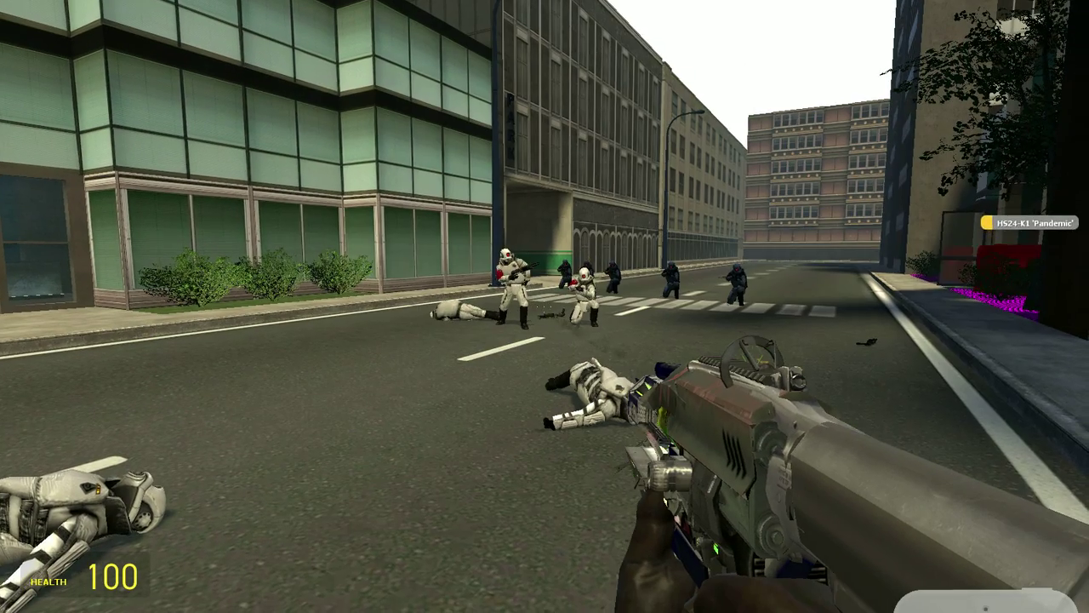
pyautogui.click(544, 307)
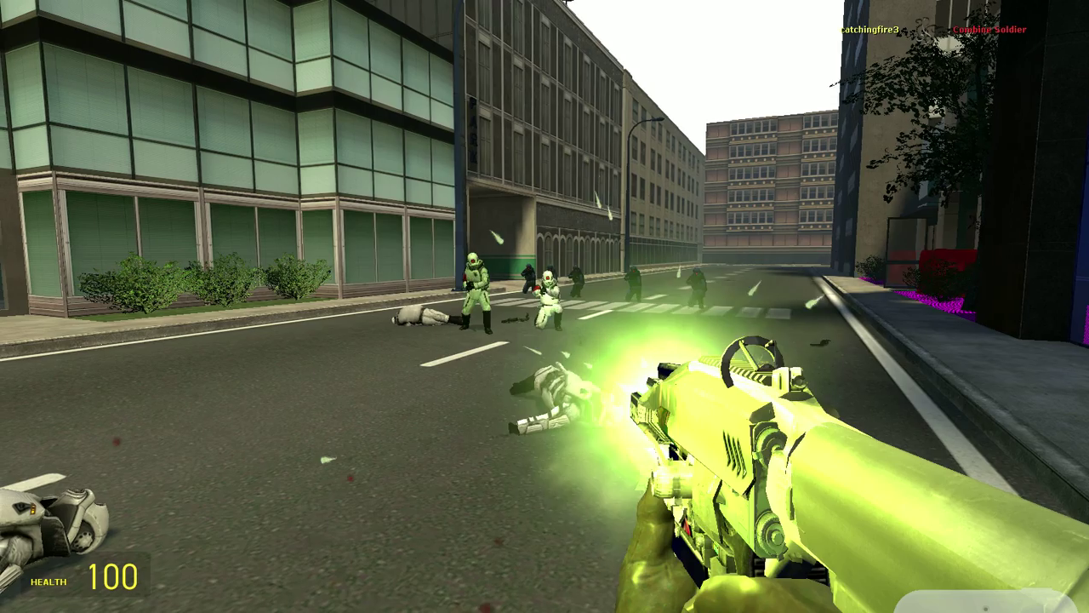
pyautogui.click(545, 306)
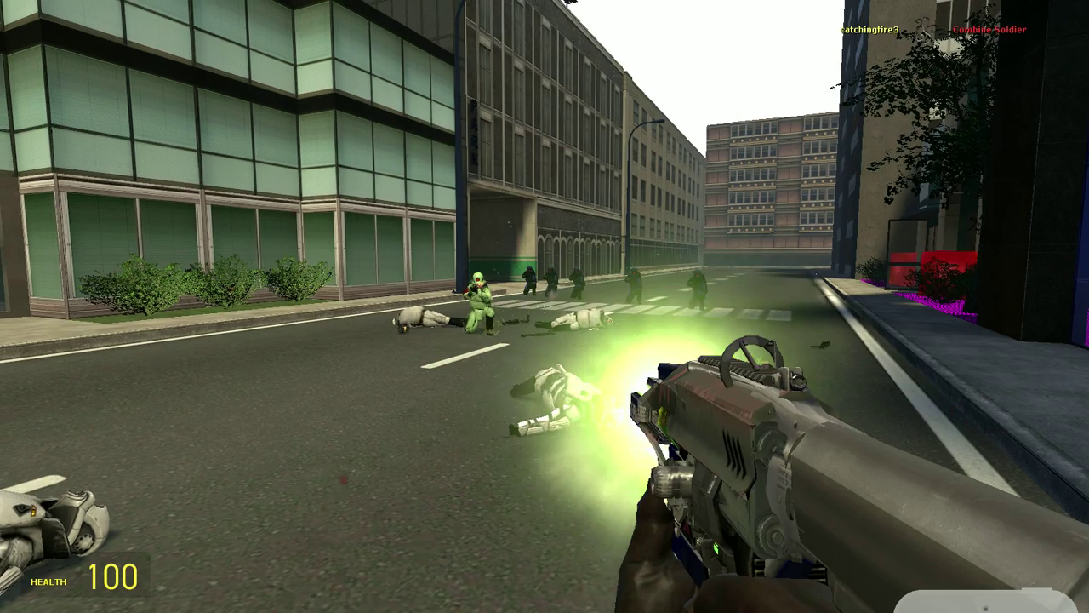
pyautogui.click(545, 306)
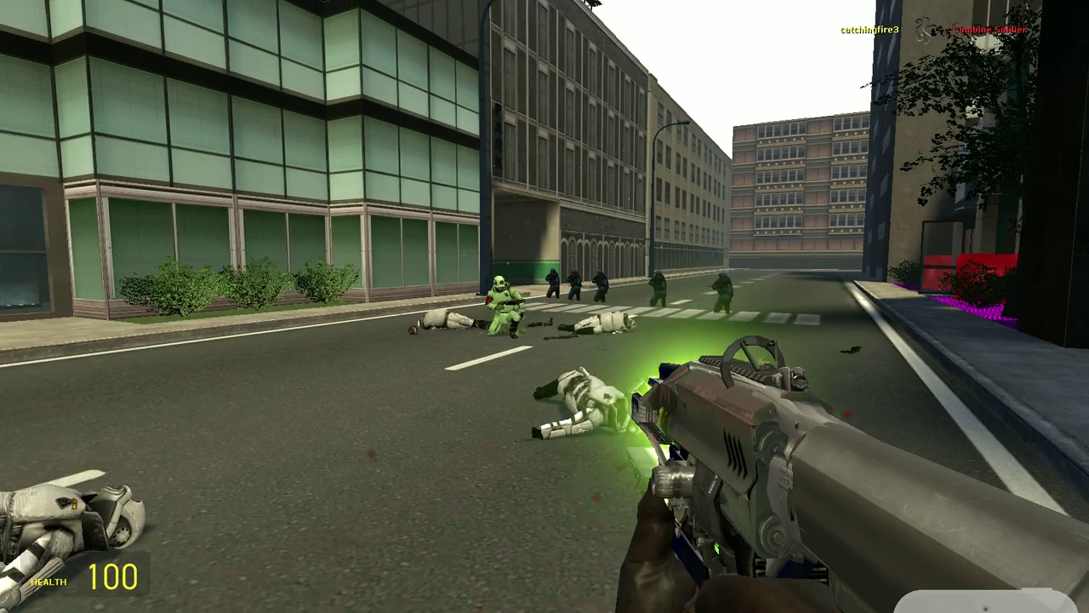
# - Keep blasting the advancing soldiers in the road and on the left with green shots
pyautogui.click(544, 306)
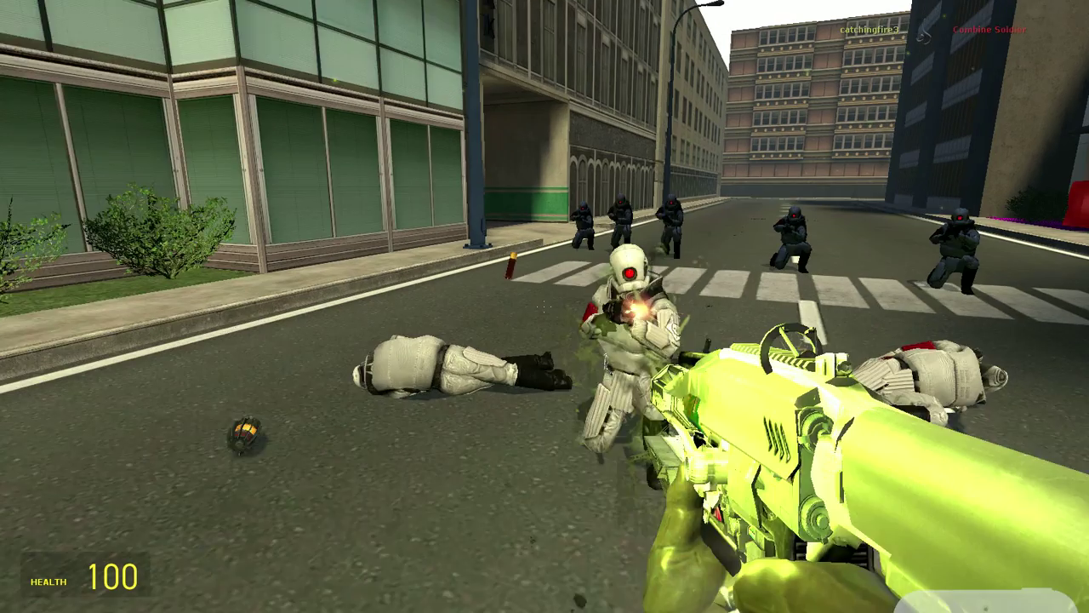
pyautogui.click(545, 306)
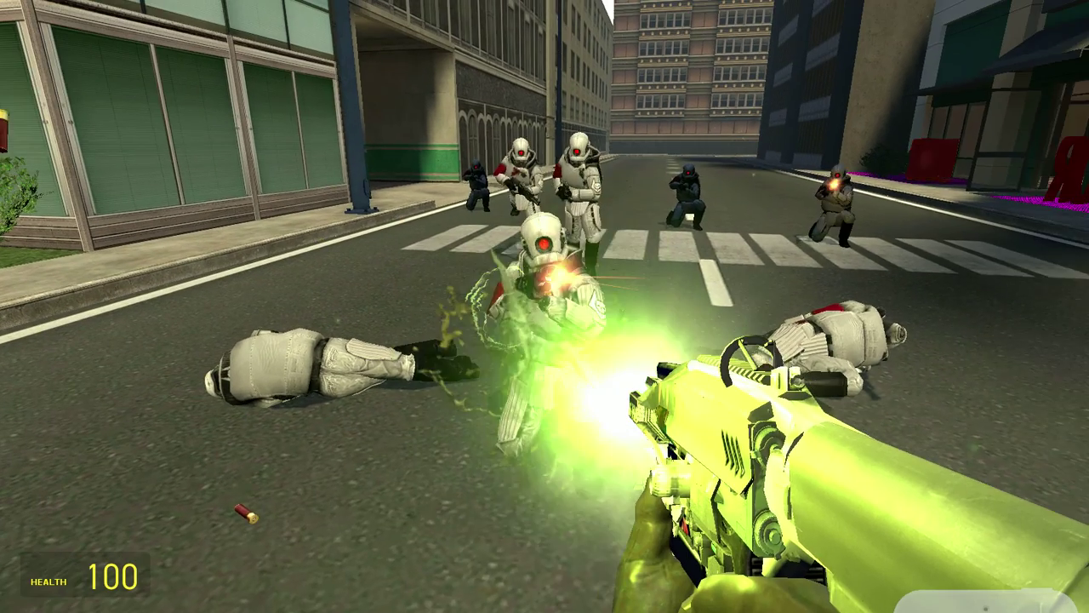
pyautogui.click(545, 306)
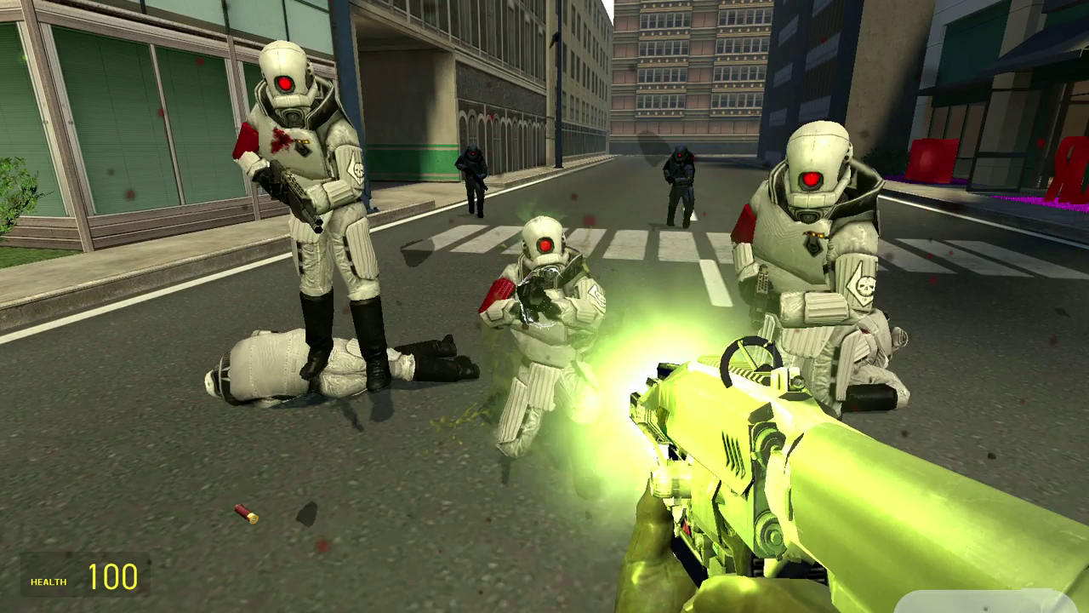
pyautogui.click(545, 306)
pyautogui.click(545, 306)
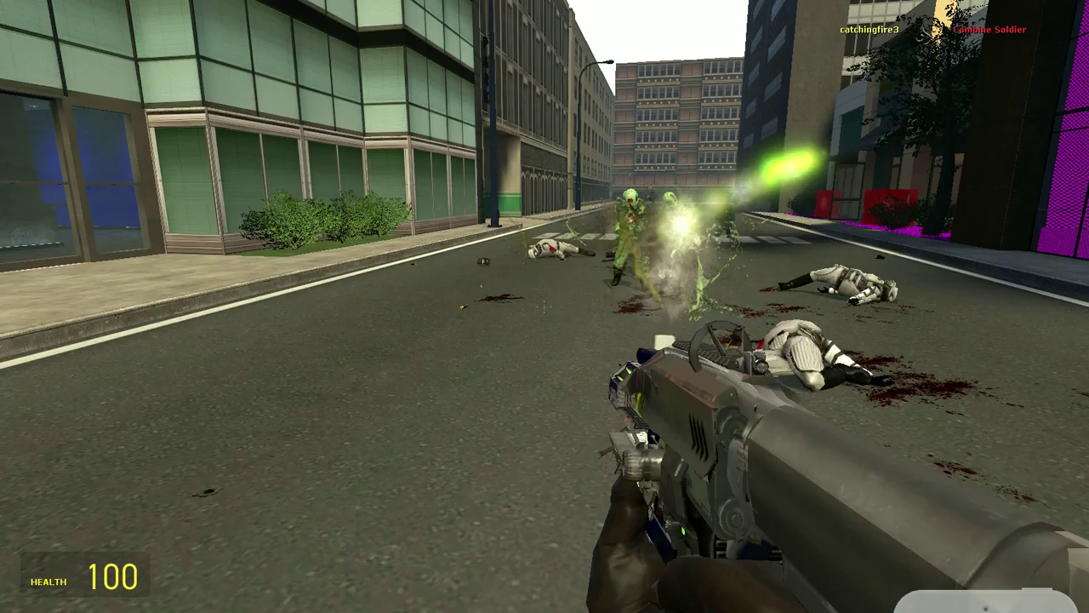
# - Switch to the shotgun and shoot the approaching soldier
pyautogui.press('4')
pyautogui.click(545, 307)
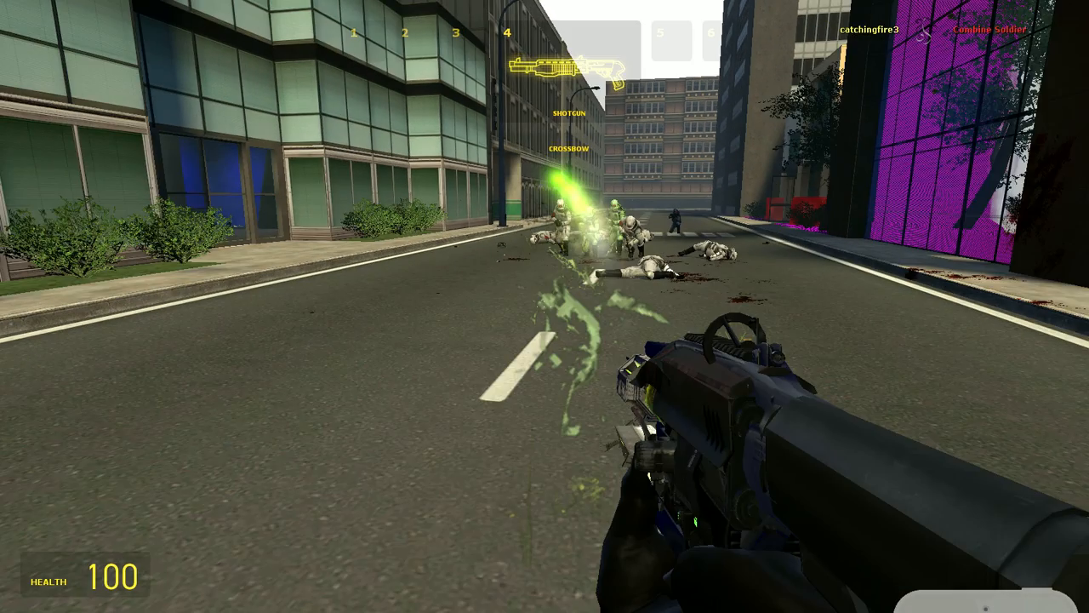
pyautogui.click(545, 306)
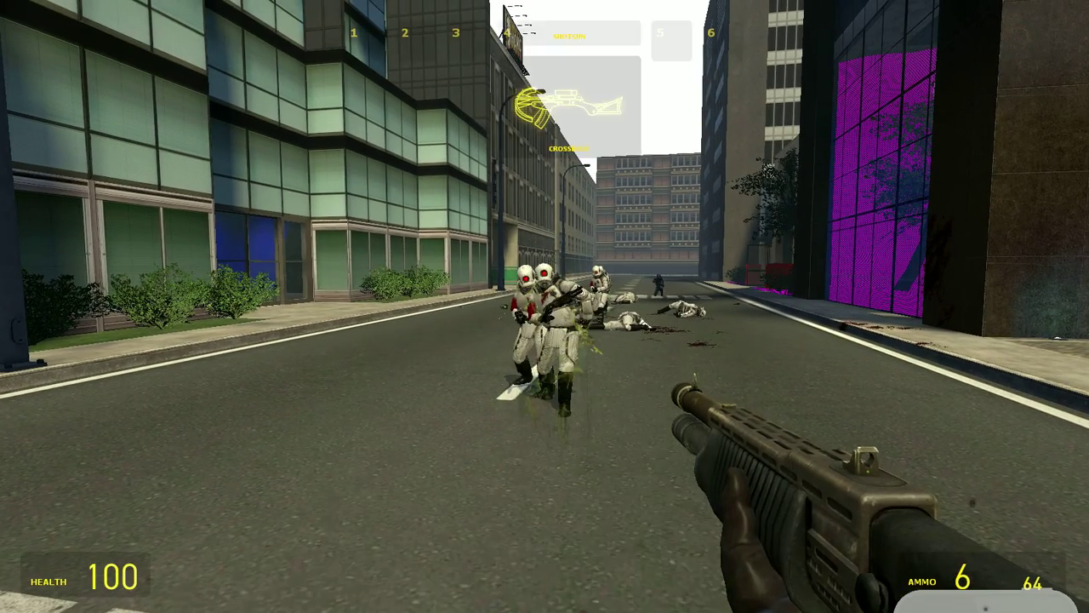
pyautogui.click(545, 307)
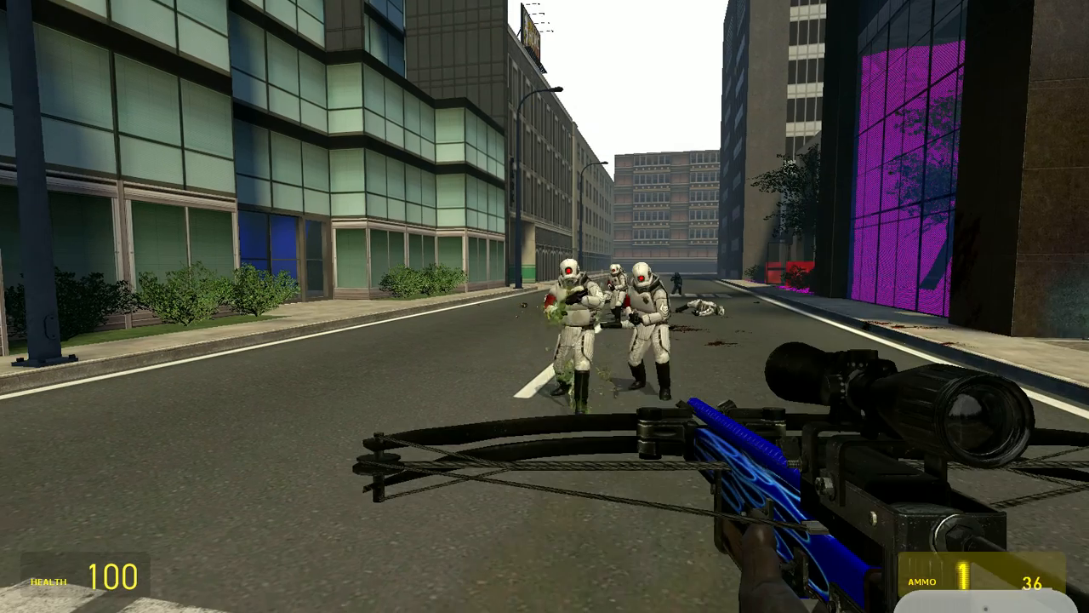
# - Pick off soldiers along the curb and the kneeling one with crossbow bolts
pyautogui.click(545, 306)
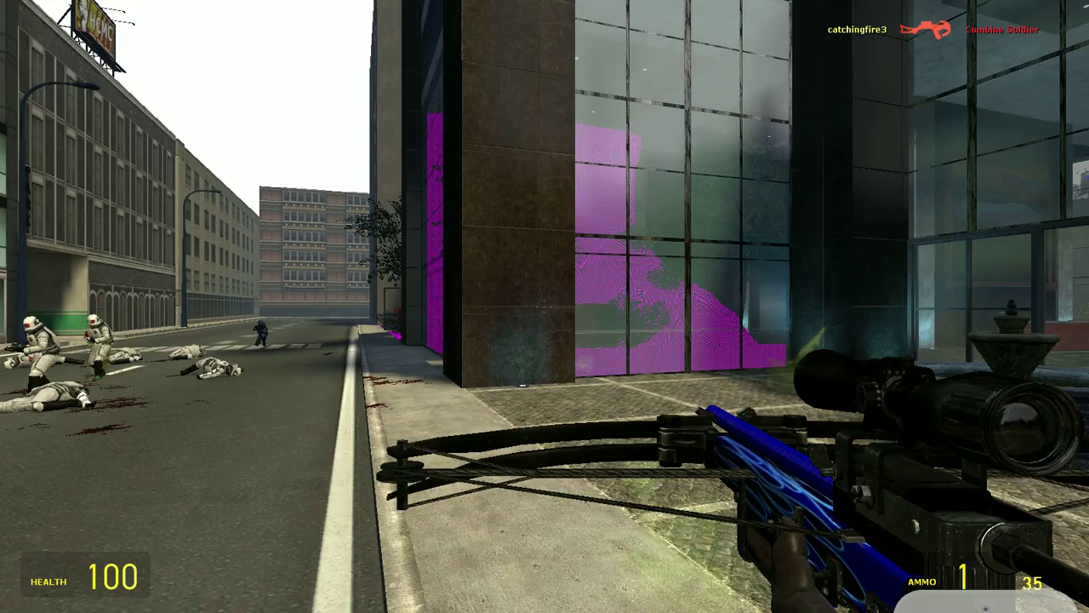
pyautogui.click(545, 306)
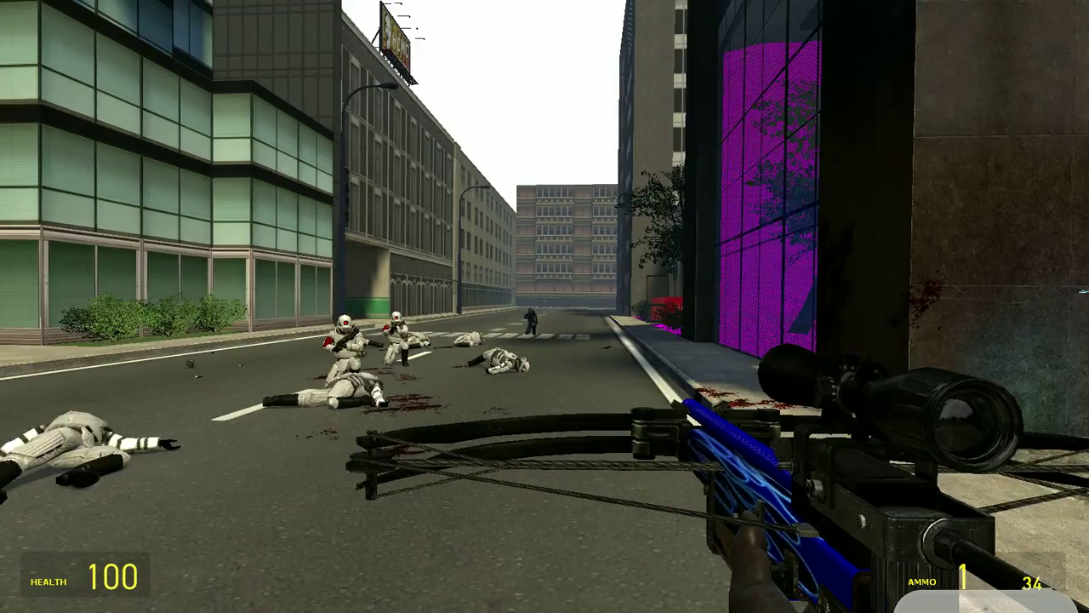
pyautogui.click(545, 306)
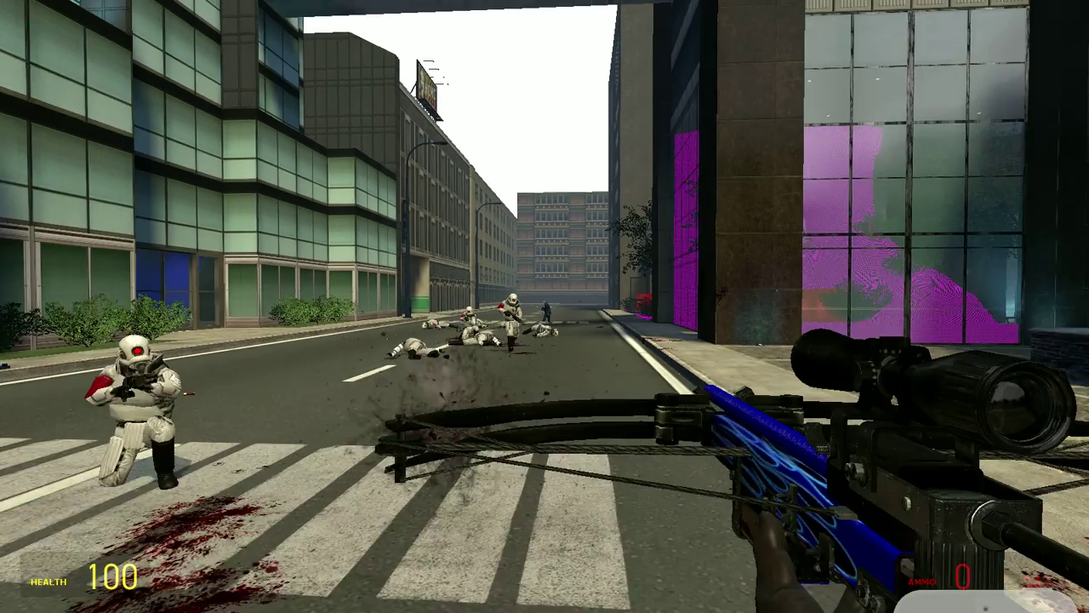
pyautogui.click(544, 307)
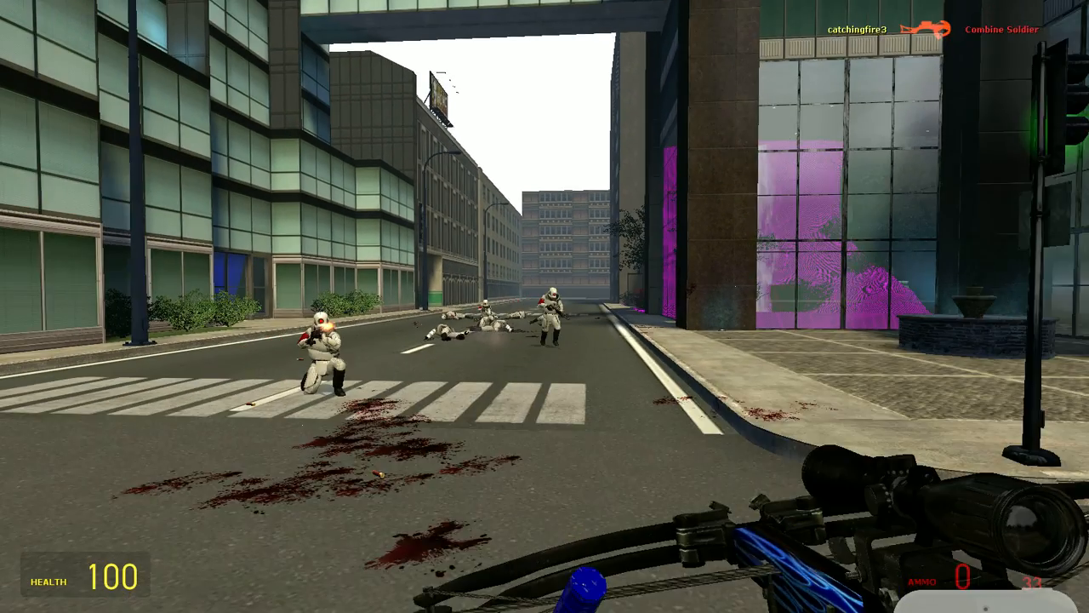
pyautogui.click(544, 307)
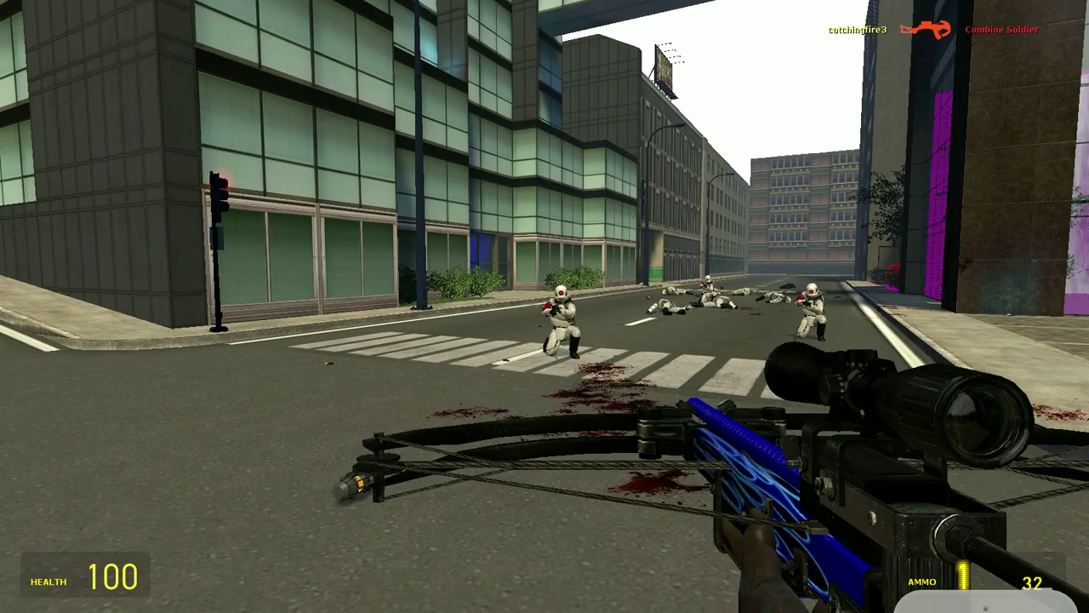
pyautogui.click(544, 307)
# - Advance and drop the last standing soldiers with bolts, then start changing weapon
pyautogui.press('w')
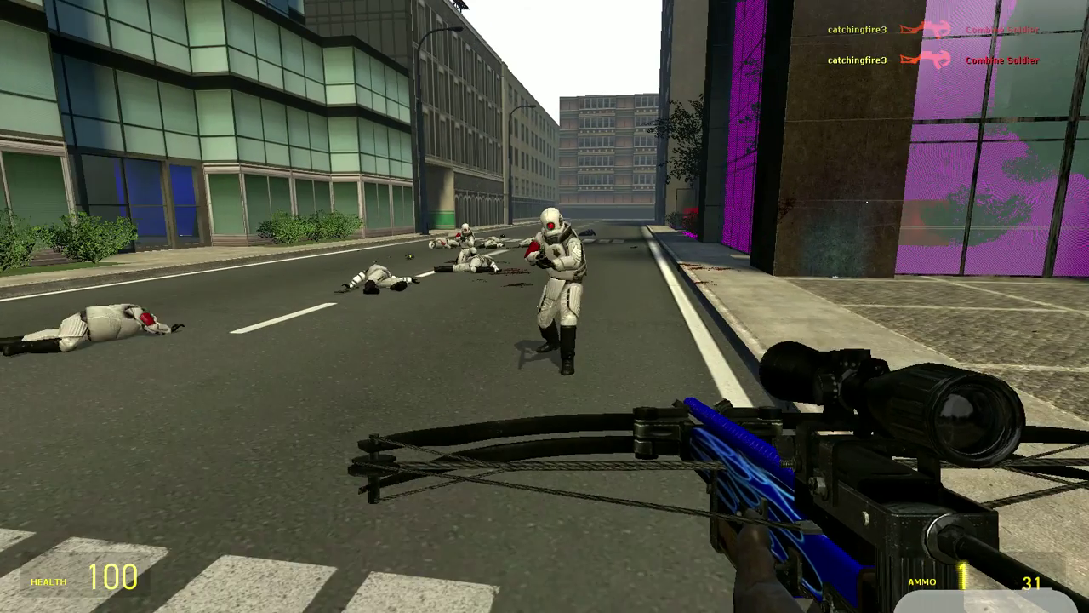
pyautogui.click(545, 307)
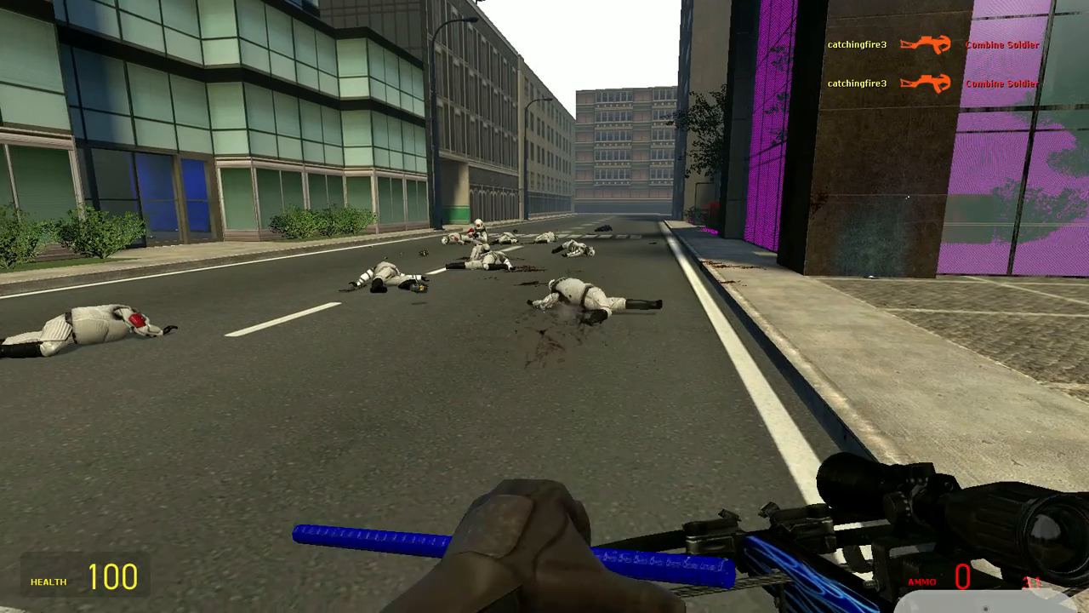
pyautogui.press('w')
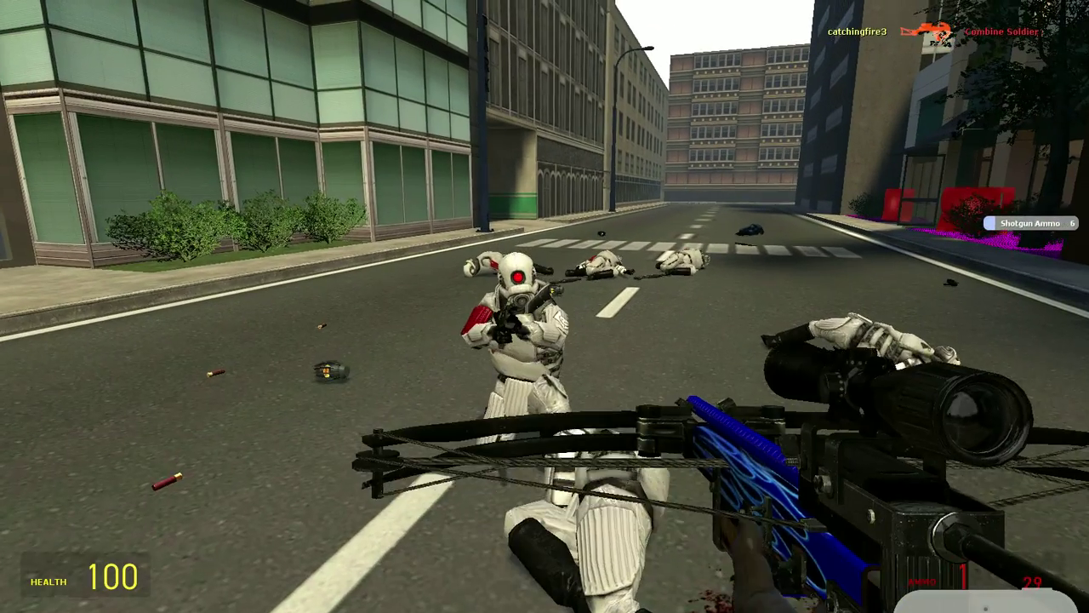
pyautogui.click(545, 306)
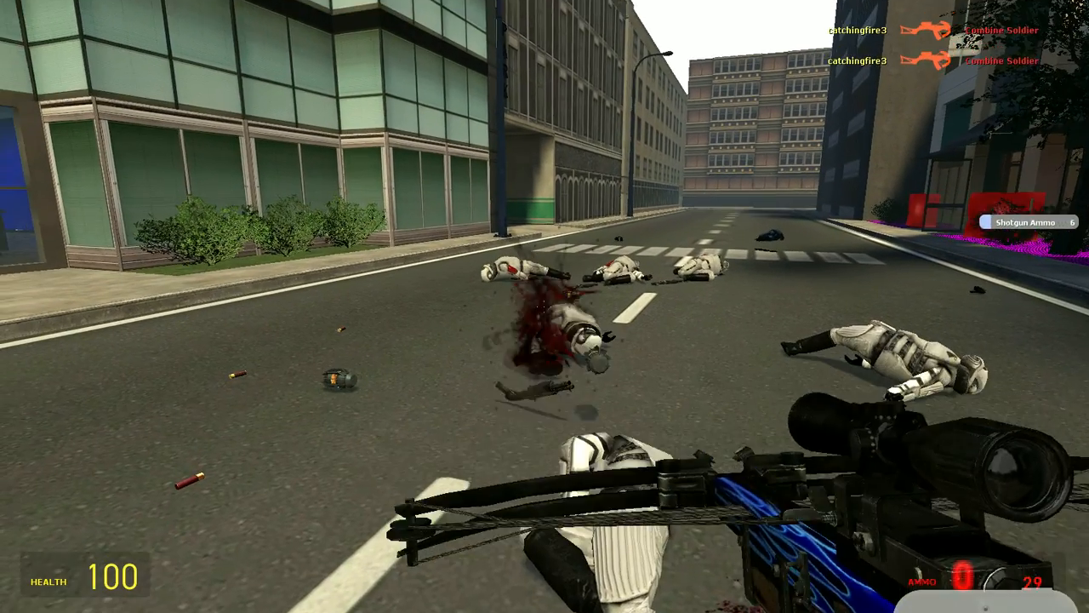
pyautogui.press('q')
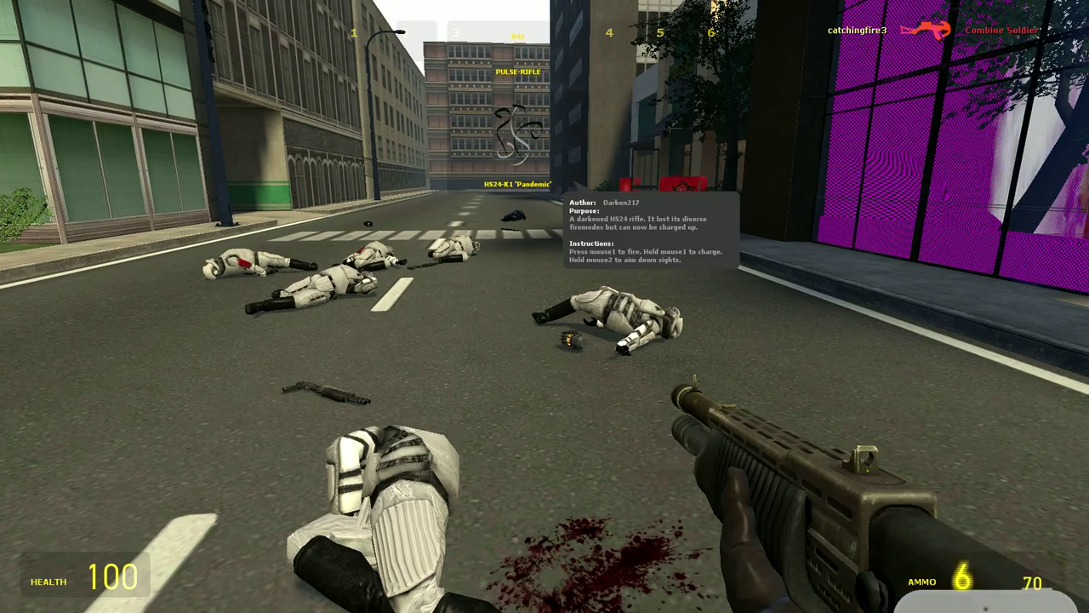
# - Cycle through the HS24 rifle, sci-fi rifle, SMG, .357, pistol and gravity gun
pyautogui.click(545, 307)
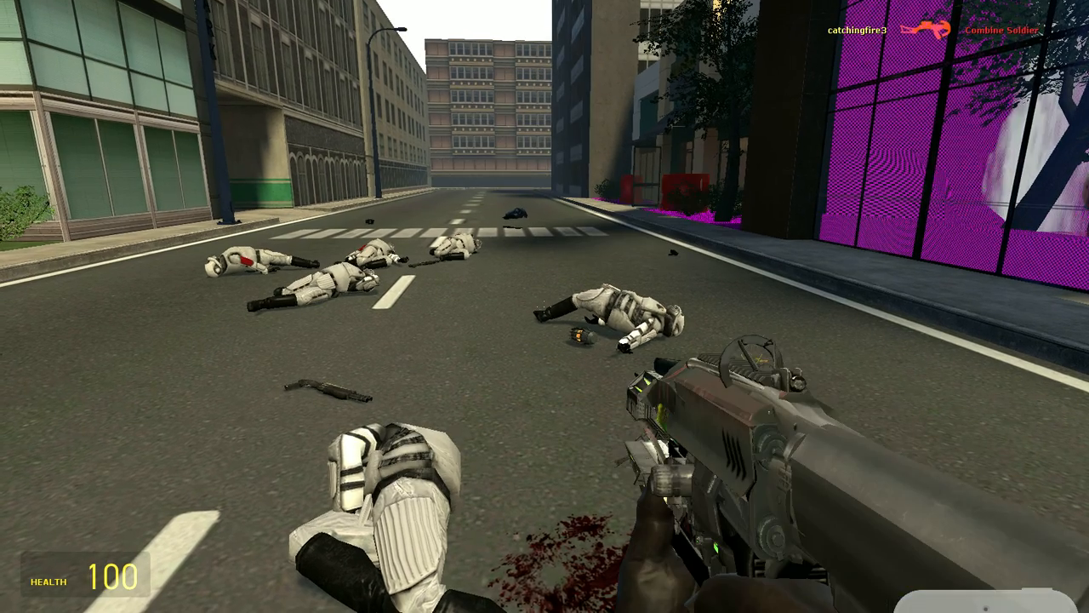
pyautogui.click(545, 307)
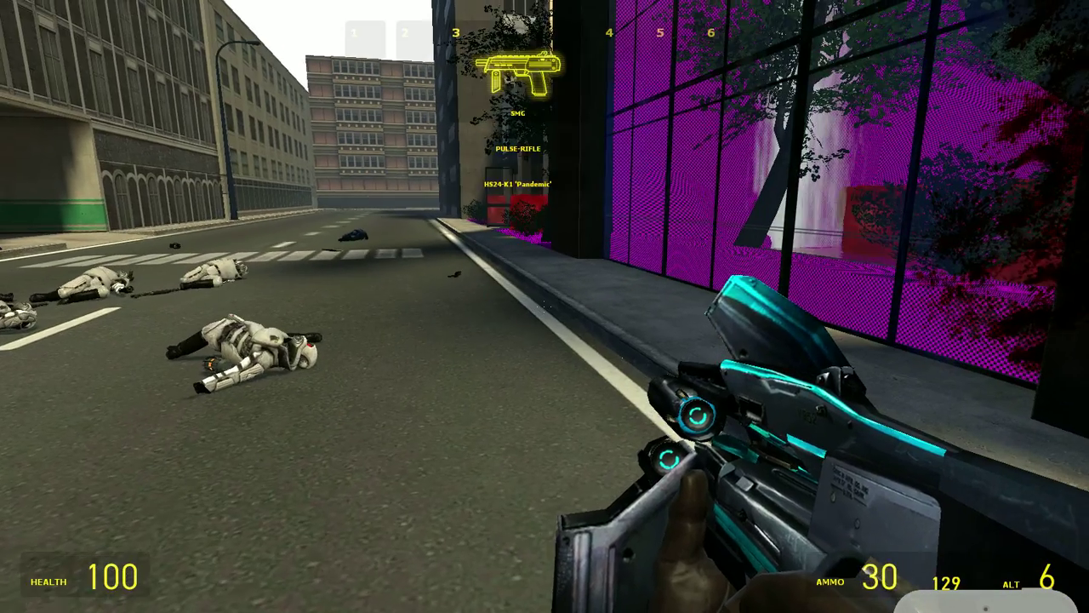
pyautogui.click(544, 306)
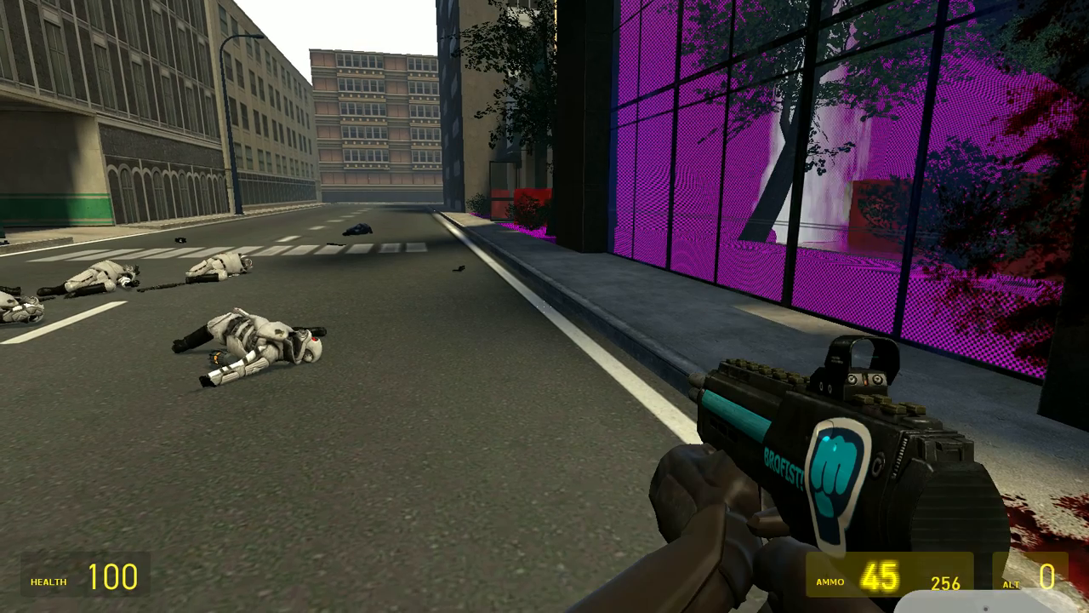
pyautogui.click(545, 306)
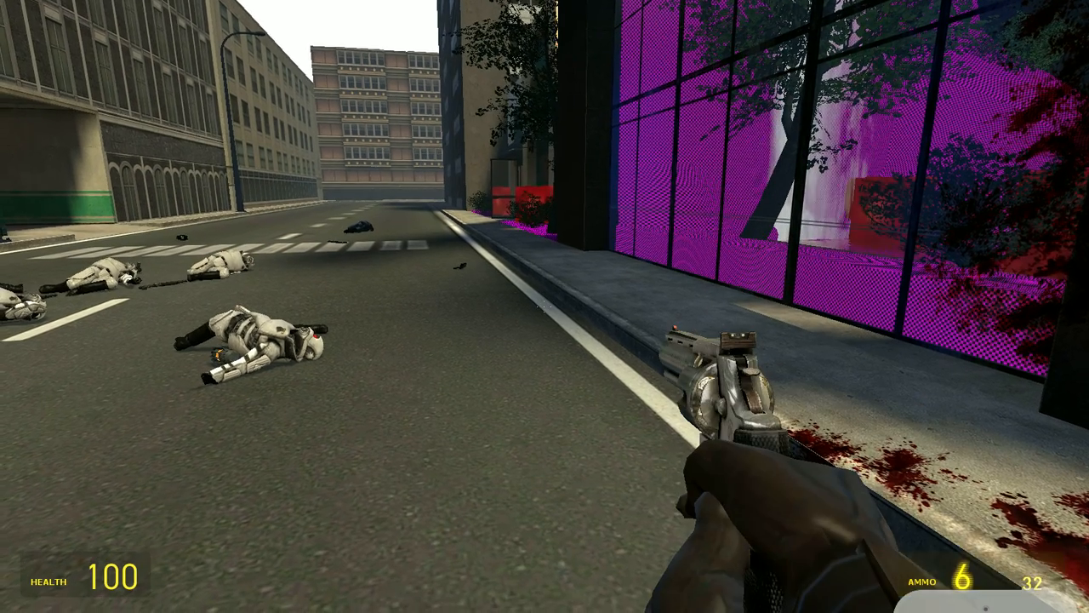
pyautogui.scroll(1, 544, 307)
pyautogui.click(544, 306)
pyautogui.press('g')
pyautogui.scroll(-1, 545, 307)
# - Continue through the gravity gun, crossbow and RPG, ending on the crowbar
pyautogui.click(545, 307)
pyautogui.scroll(-1, 544, 306)
pyautogui.click(545, 307)
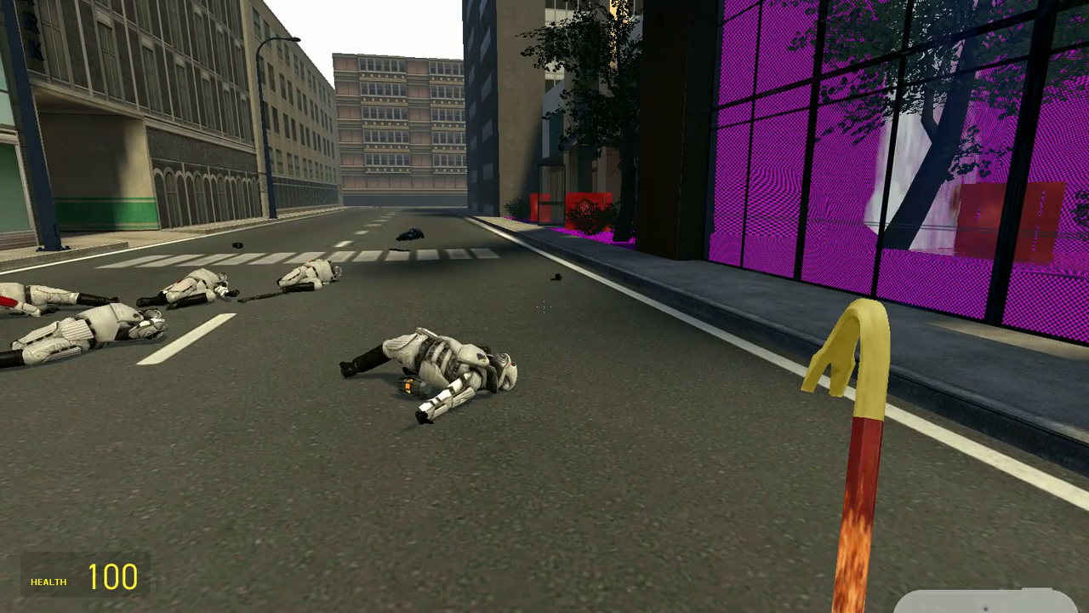
pyautogui.scroll(-1, 545, 306)
pyautogui.scroll(-1, 545, 306)
pyautogui.scroll(-1, 545, 306)
pyautogui.scroll(-1, 545, 306)
pyautogui.scroll(-2, 545, 307)
pyautogui.scroll(-2, 545, 306)
pyautogui.click(544, 307)
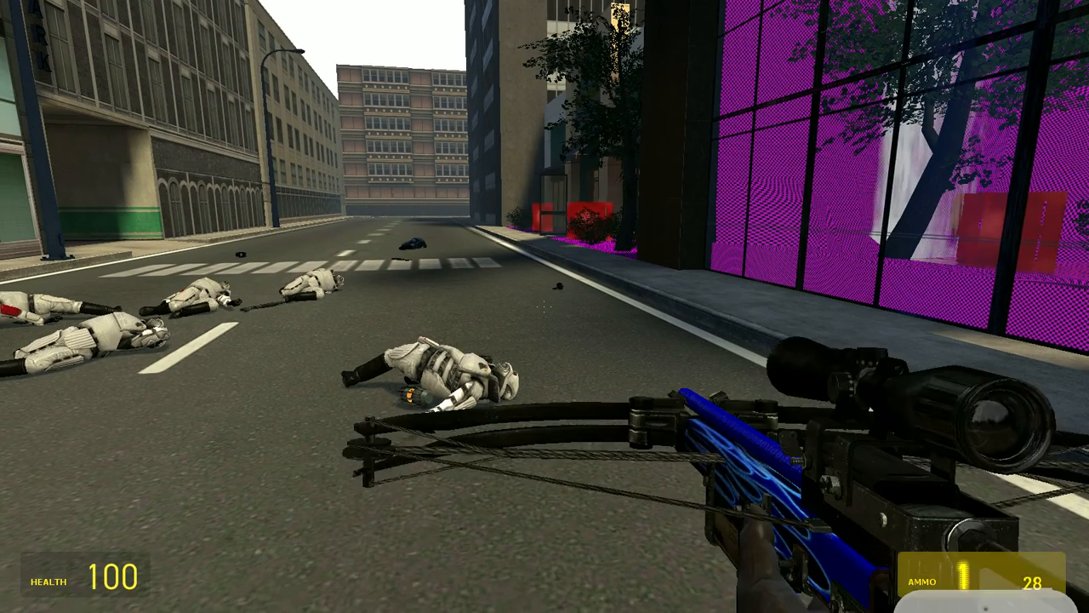
pyautogui.scroll(-1, 545, 306)
pyautogui.click(545, 306)
pyautogui.scroll(-1, 544, 306)
pyautogui.click(545, 306)
pyautogui.scroll(-1, 545, 306)
pyautogui.scroll(-1, 545, 307)
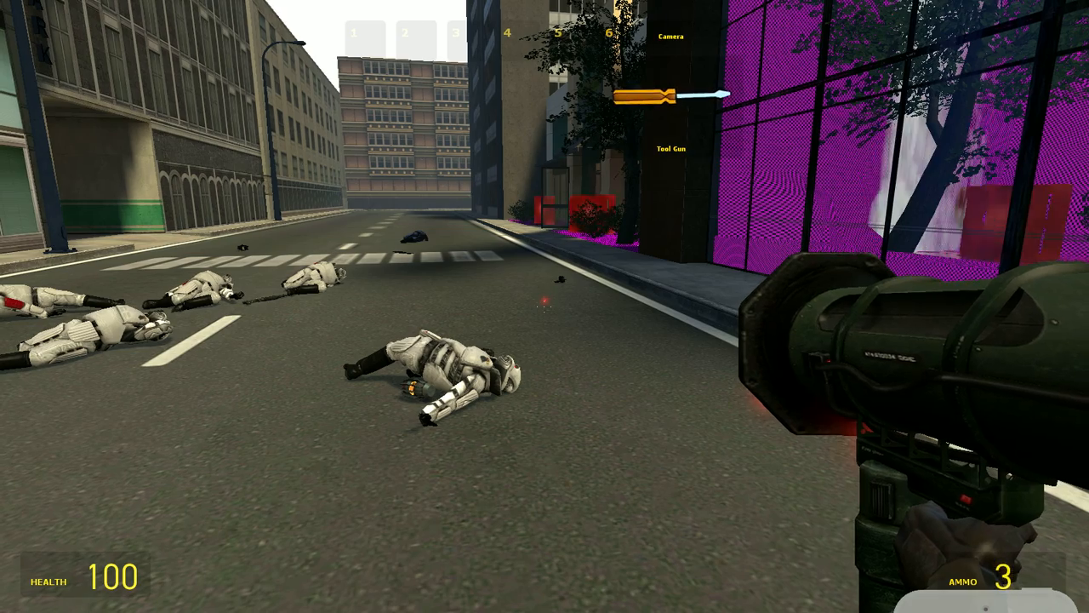
pyautogui.scroll(-1, 545, 306)
pyautogui.click(545, 307)
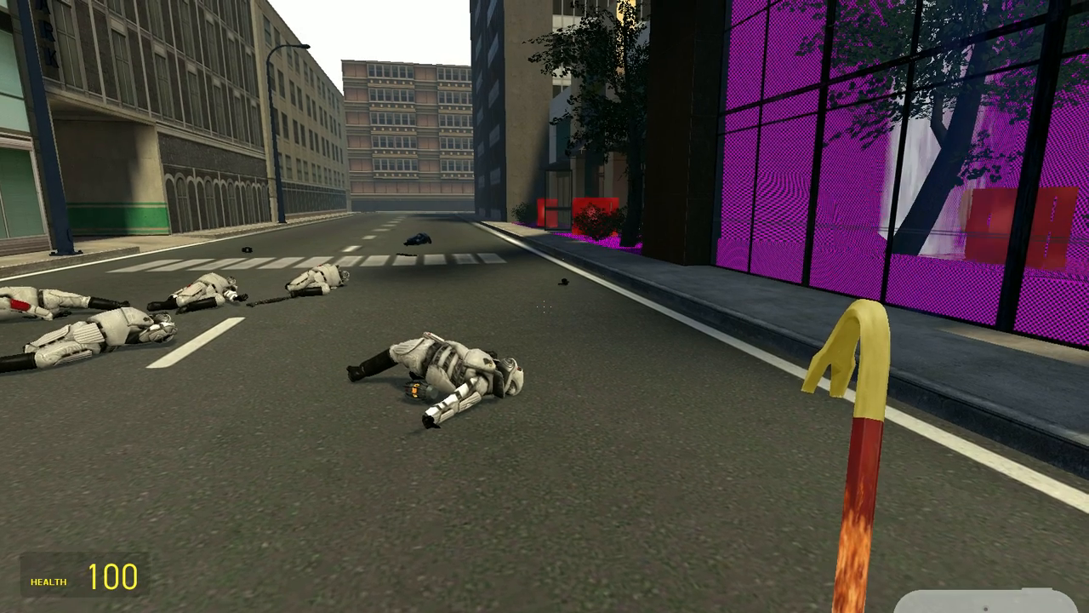
pyautogui.scroll(-1, 544, 307)
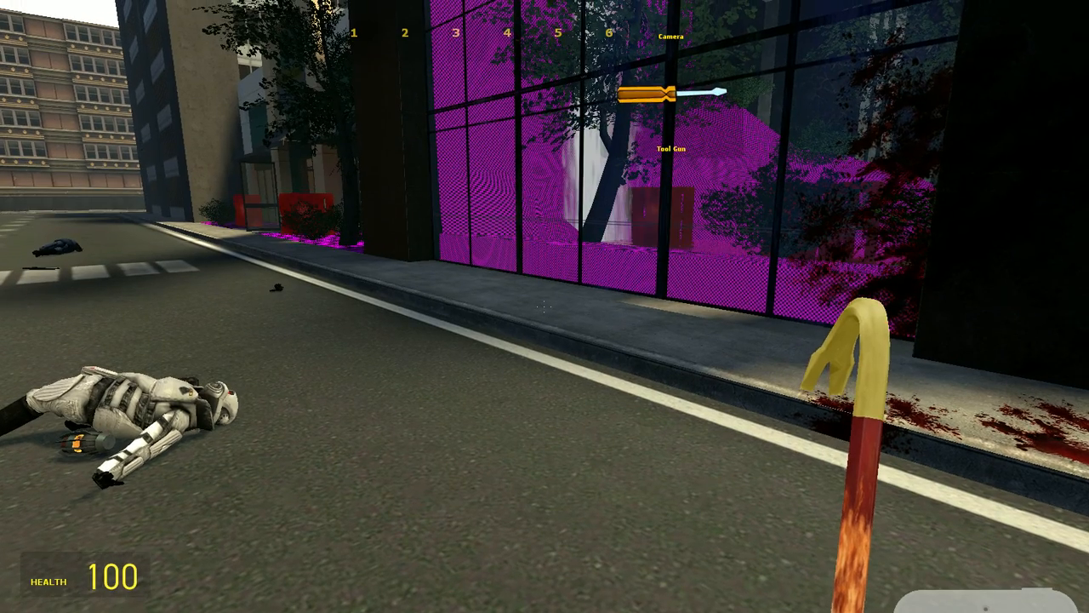
# - Equip the HS24 'Sapphire' light rifle and fire an energy blast at the glass door
pyautogui.click(545, 307)
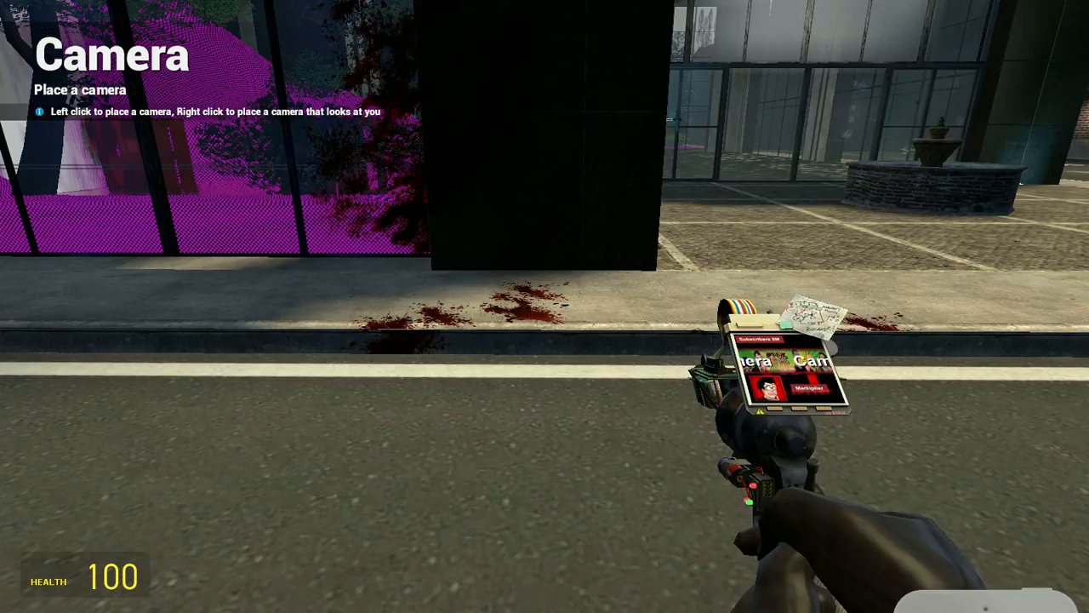
pyautogui.press('q')
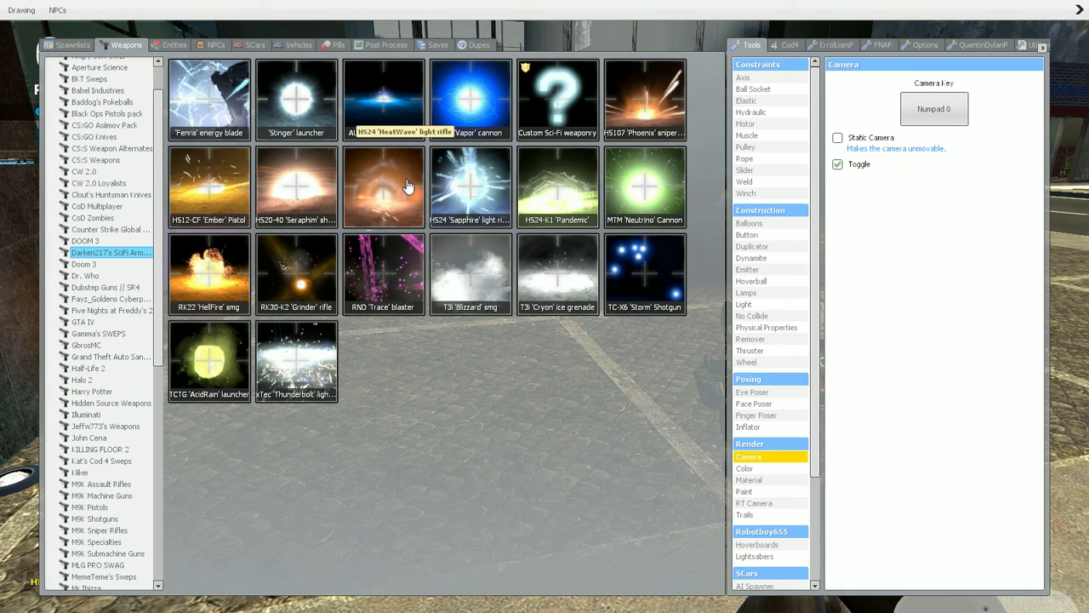
pyautogui.click(471, 195)
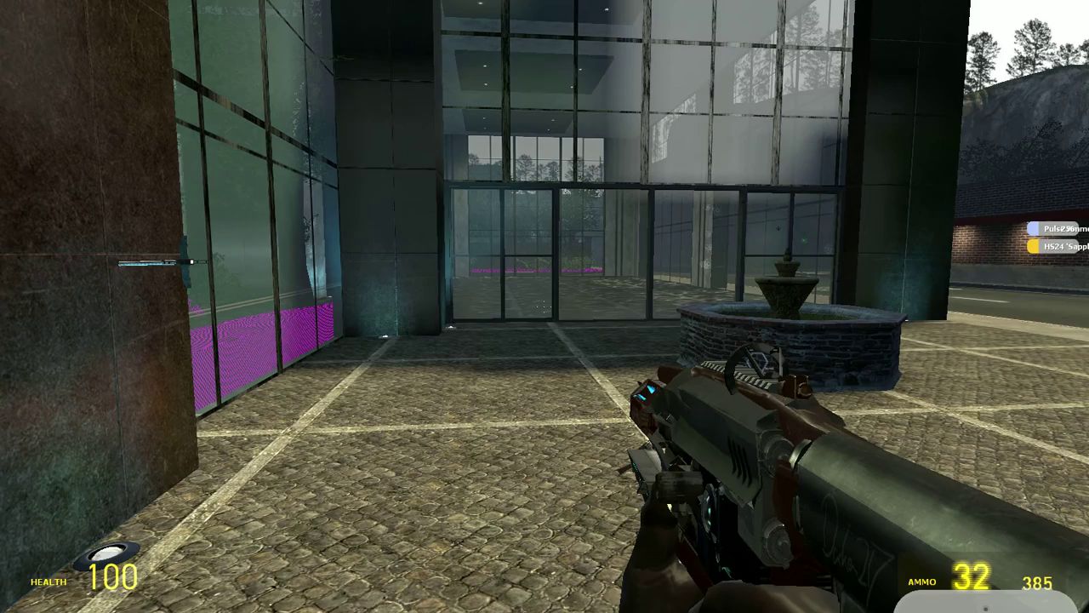
pyautogui.click(545, 307)
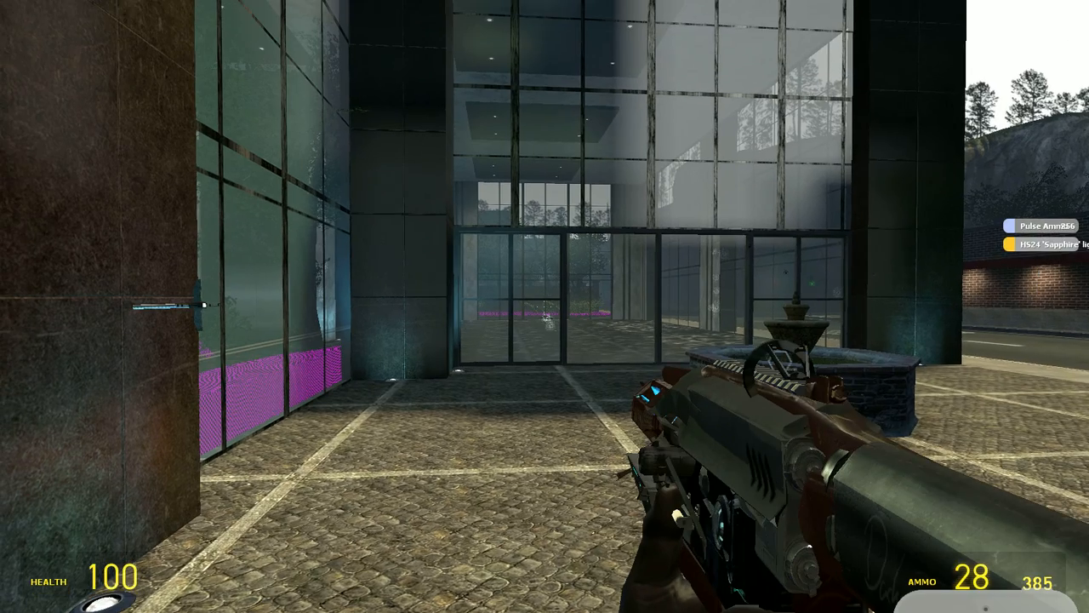
pyautogui.rightClick(545, 306)
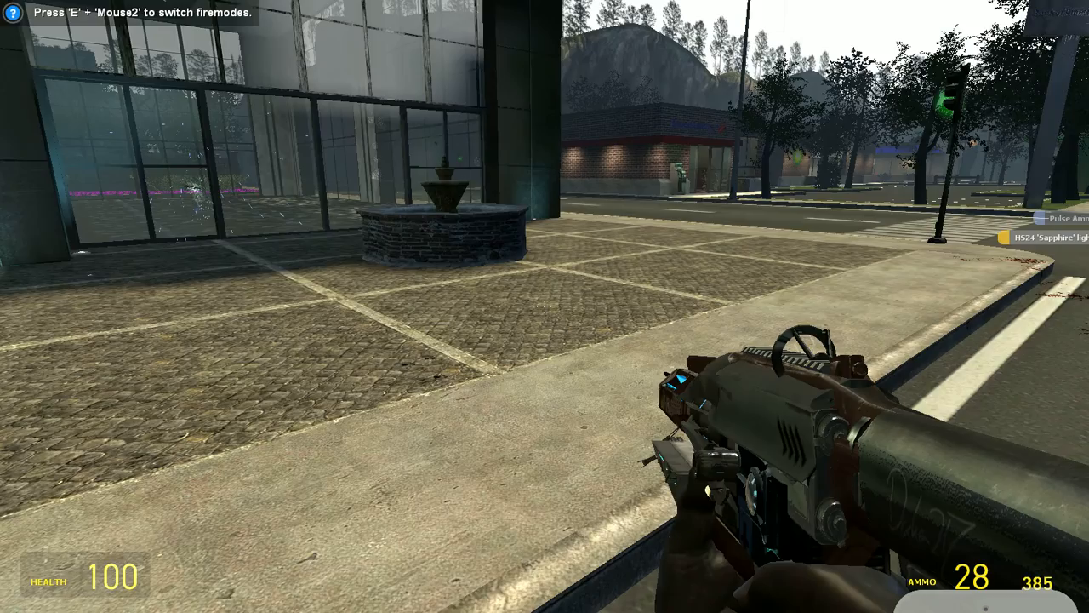
# - Turn to the corpse in the street and blast it until it dissolves
pyautogui.press('q')
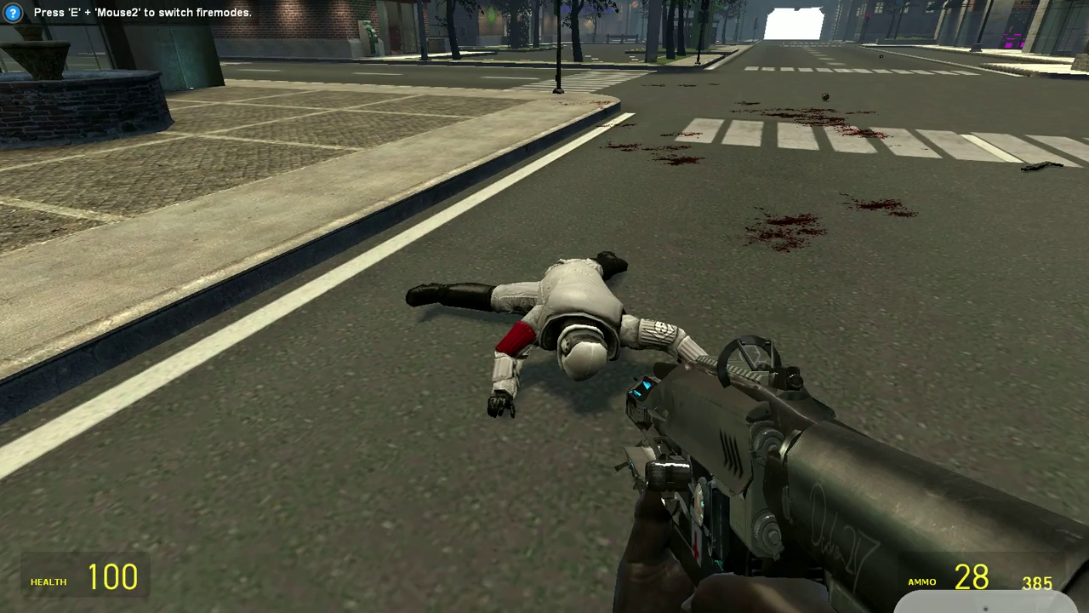
pyautogui.click(545, 306)
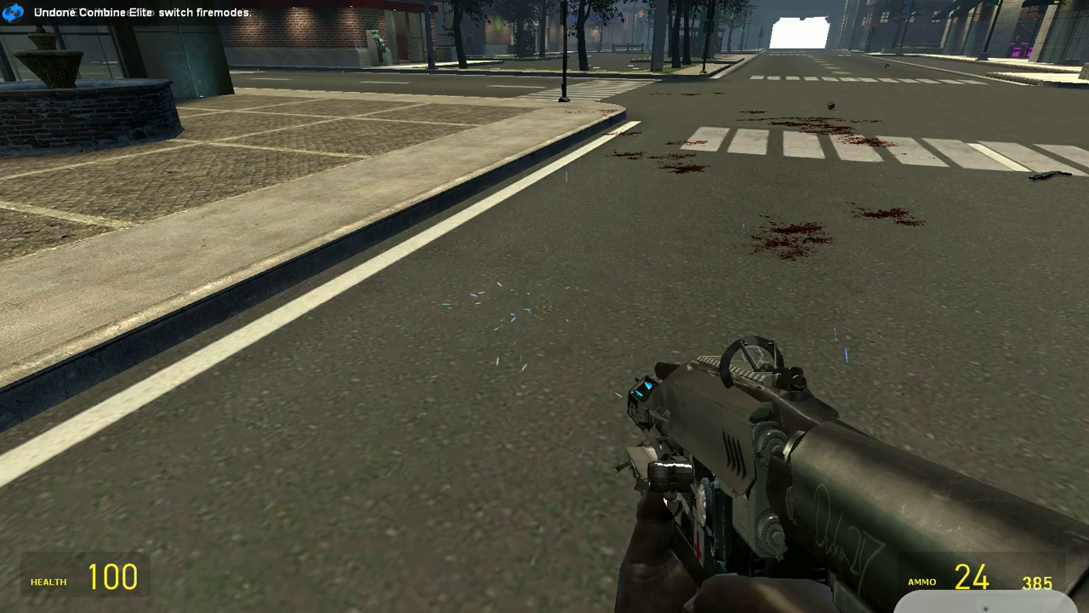
pyautogui.press('q')
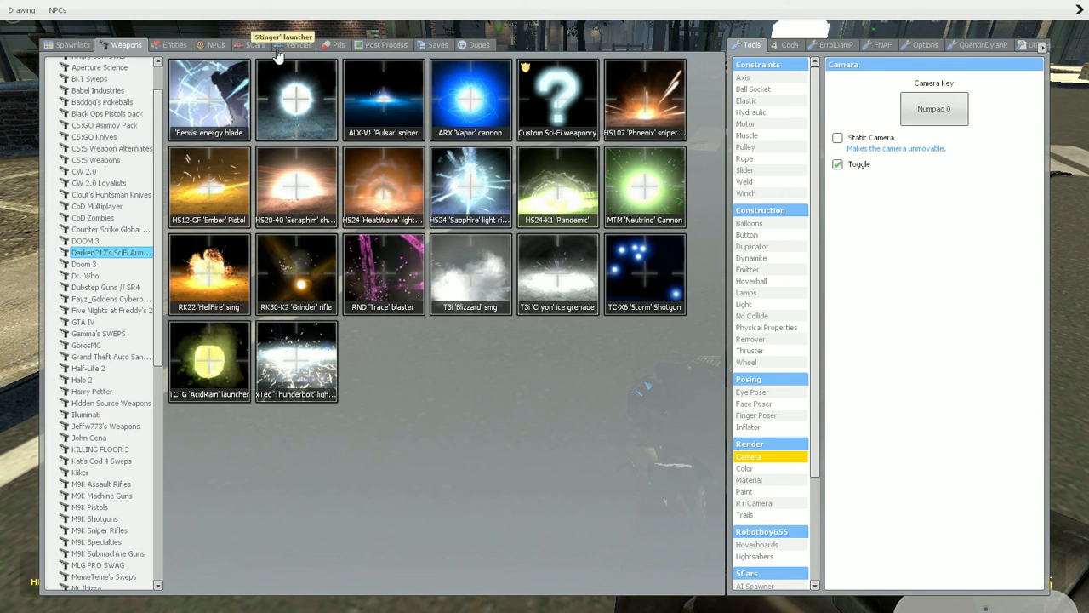
# - Spawn Father Grigori from the Animals NPC category onto the street
pyautogui.click(220, 45)
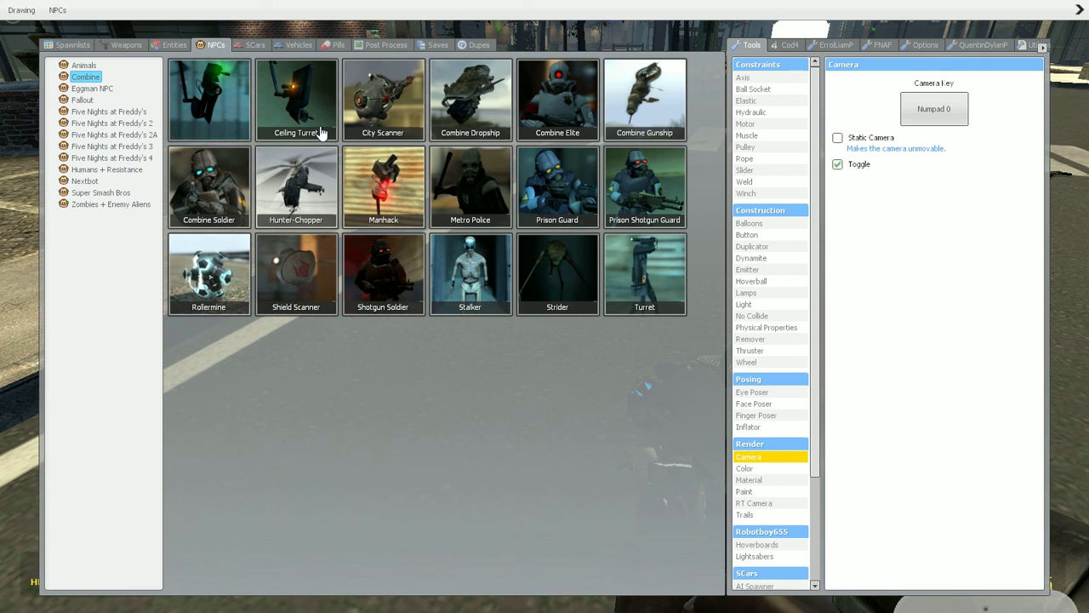
pyautogui.click(84, 66)
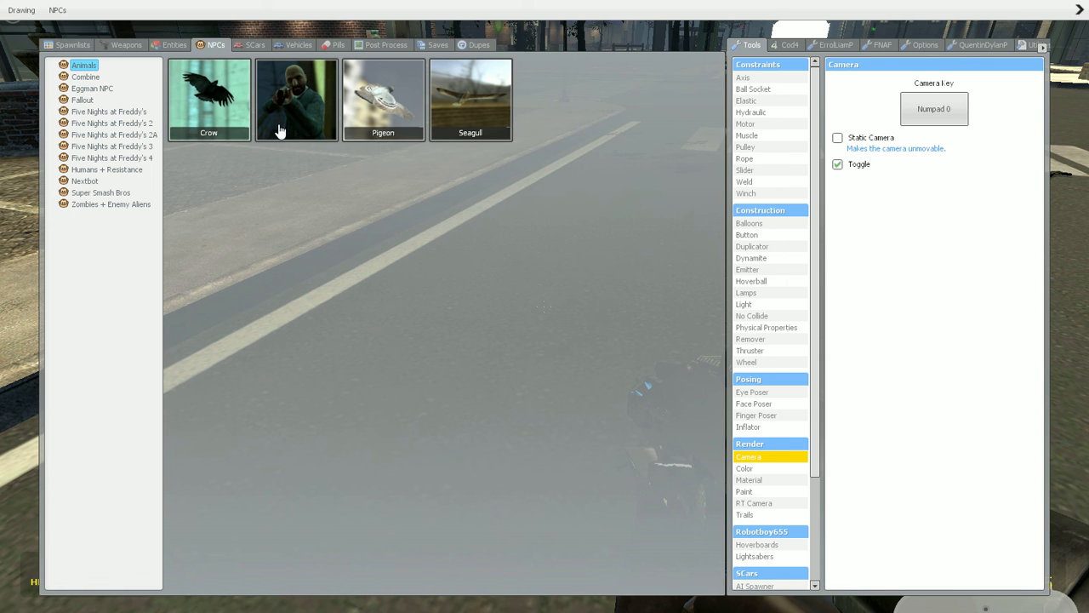
pyautogui.click(297, 99)
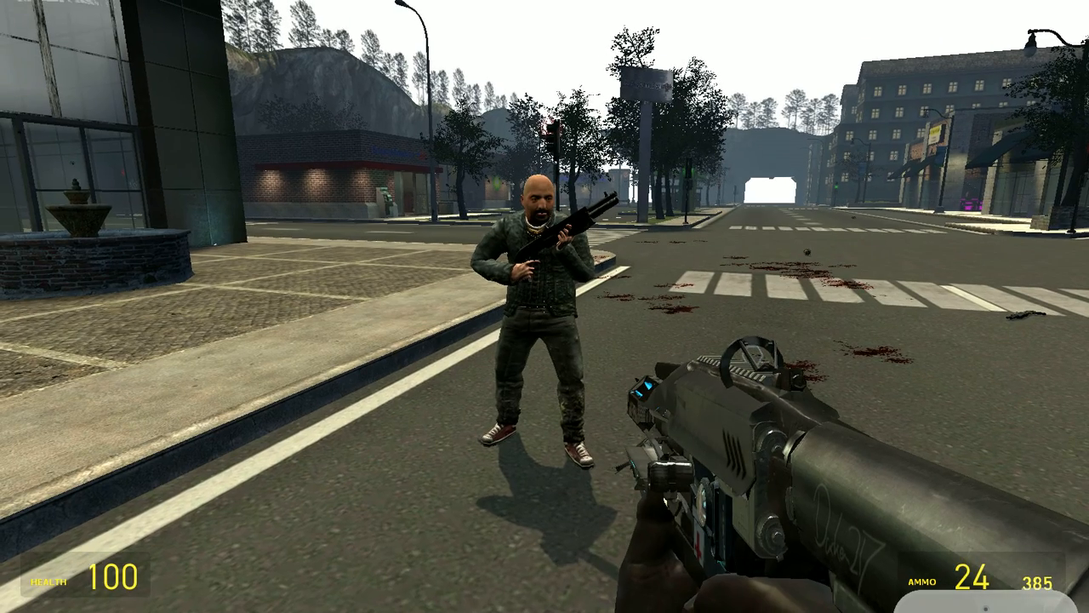
# - Shoot Father Grigori with the Sapphire rifle and return to the weapons list
pyautogui.click(545, 306)
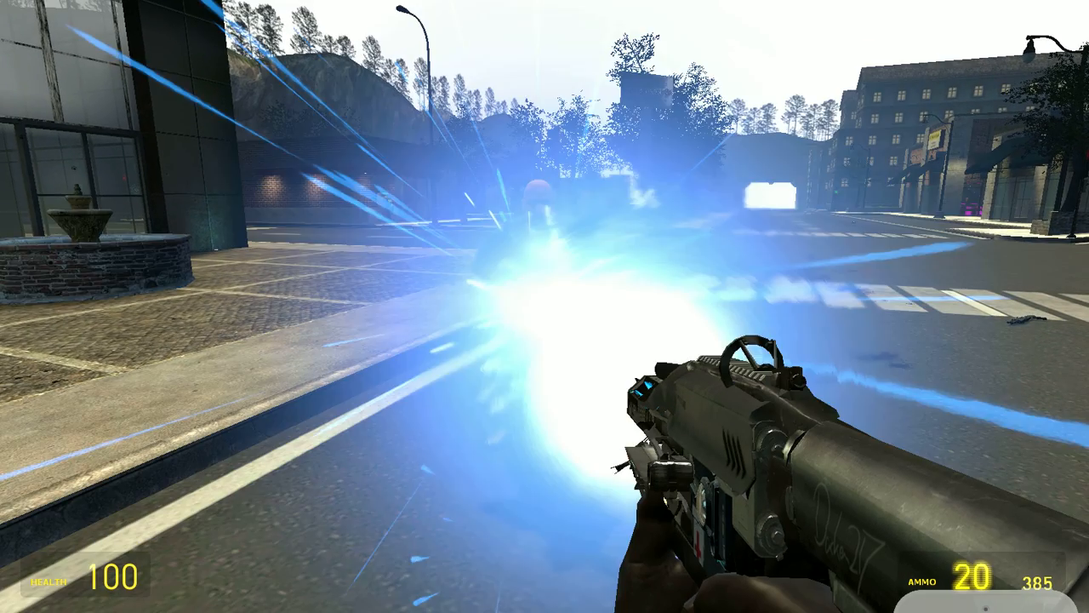
pyautogui.press('q')
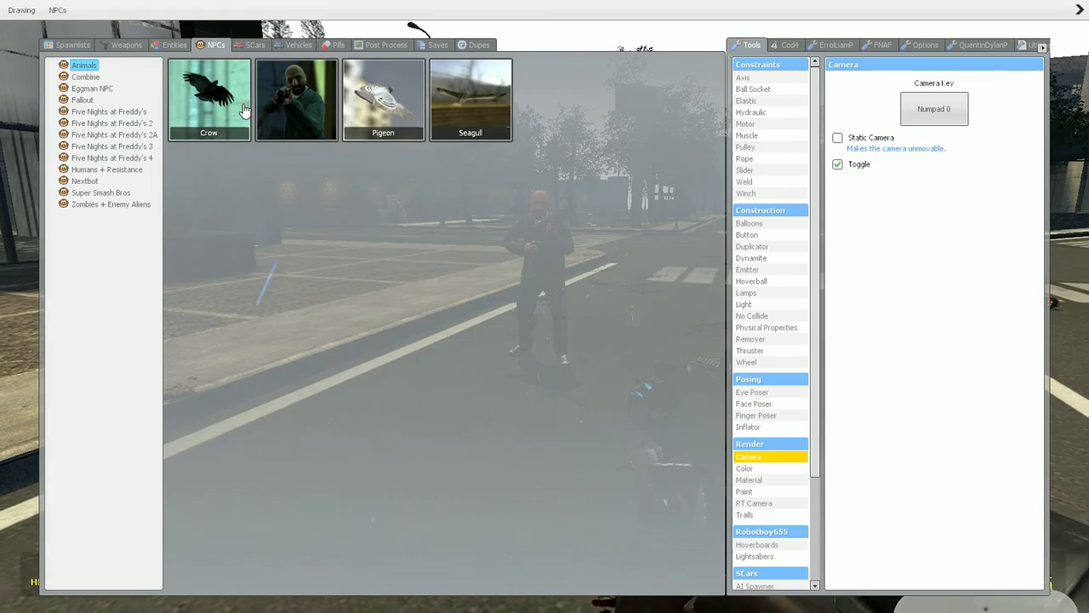
pyautogui.click(128, 45)
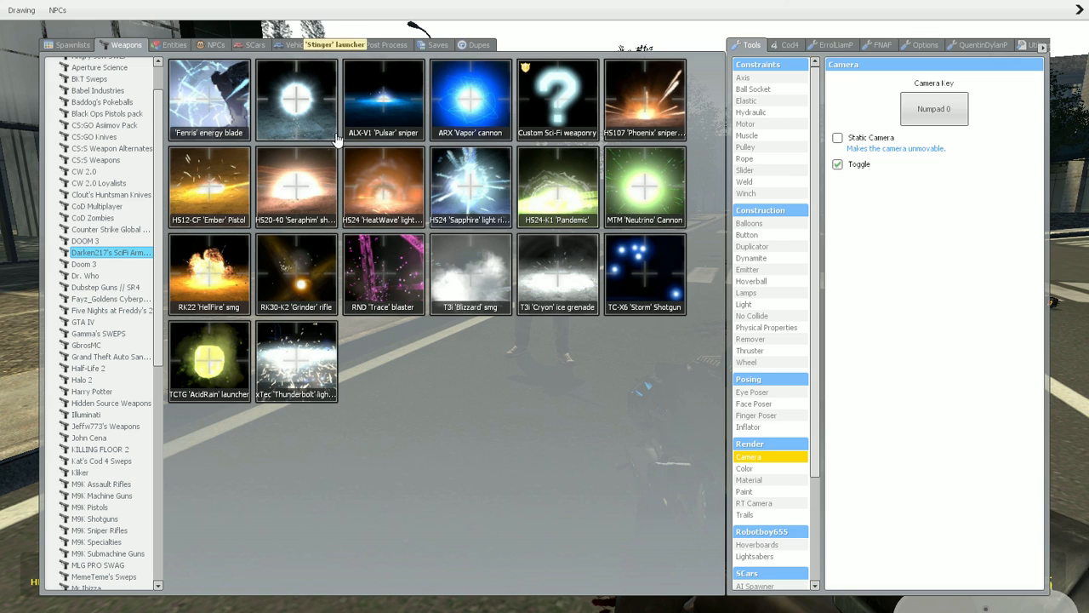
# - Take the ALX-V1 'Pulsar' sniper, aim down its sights and hit Grigori with charged shots
pyautogui.click(392, 115)
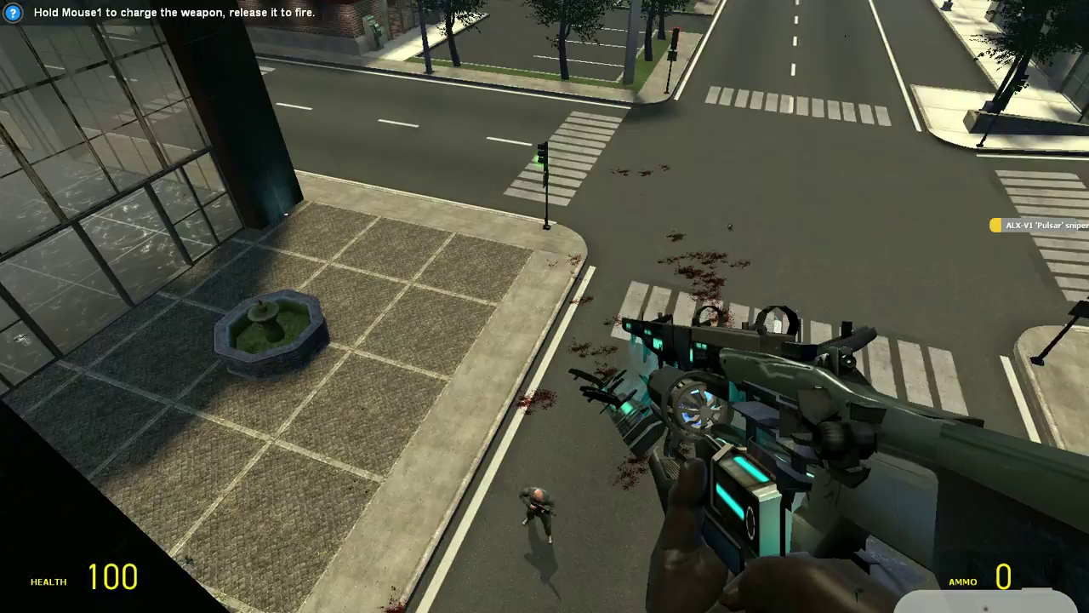
pyautogui.rightClick(545, 306)
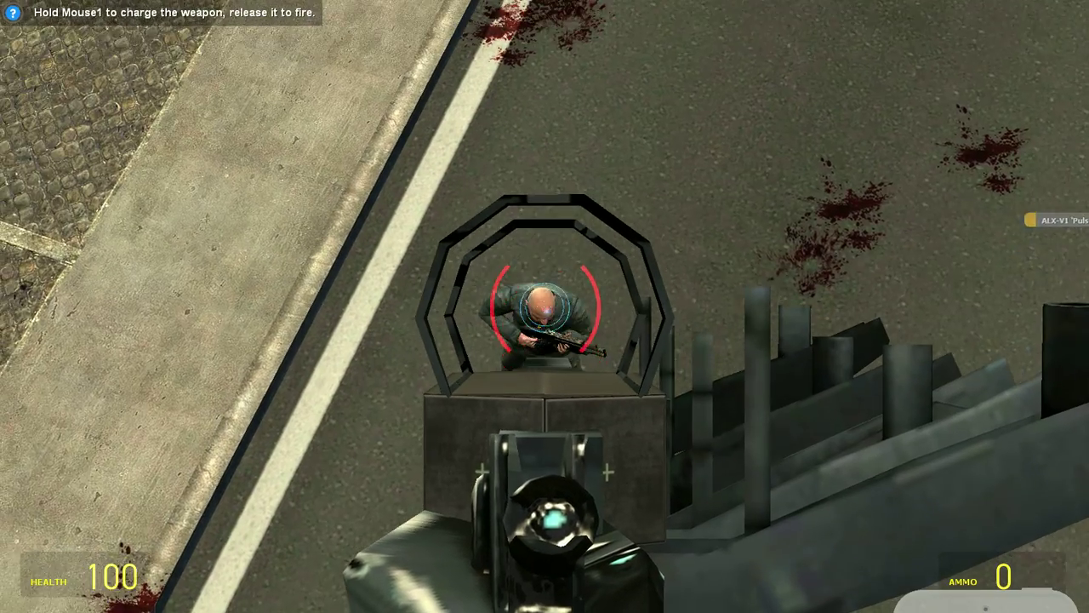
pyautogui.click(545, 310)
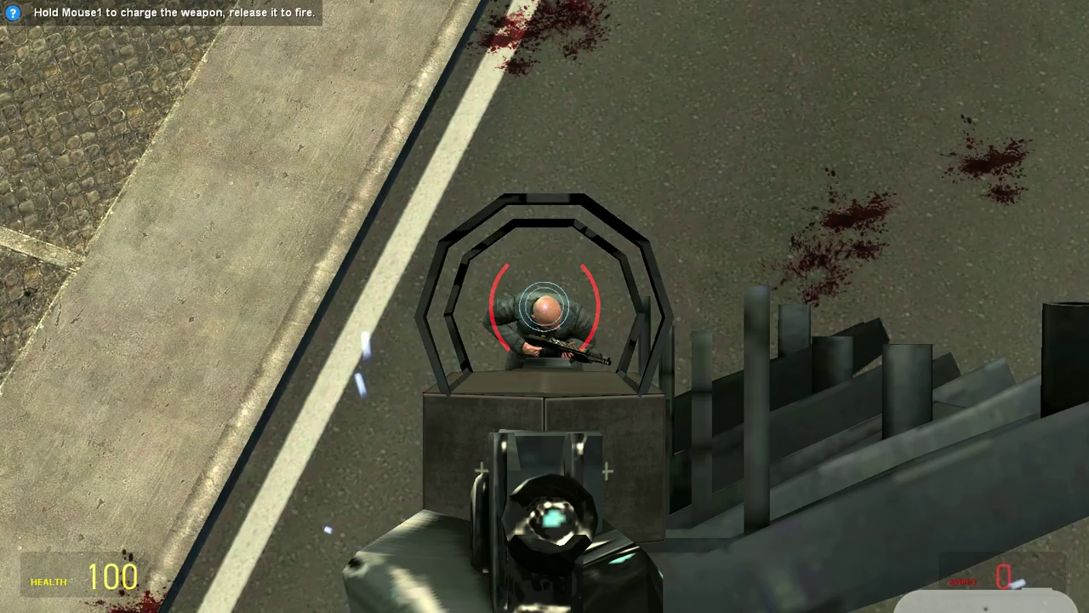
pyautogui.click(545, 306)
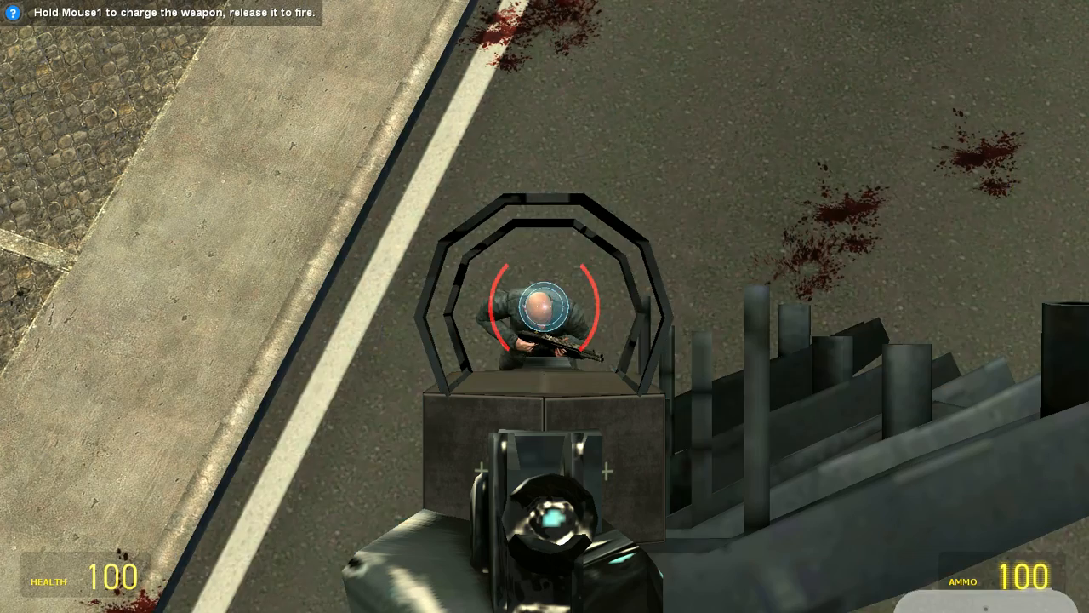
pyautogui.click(544, 306)
# - Lower the sights and land another charged shot on Grigori from the hip
pyautogui.rightClick(544, 307)
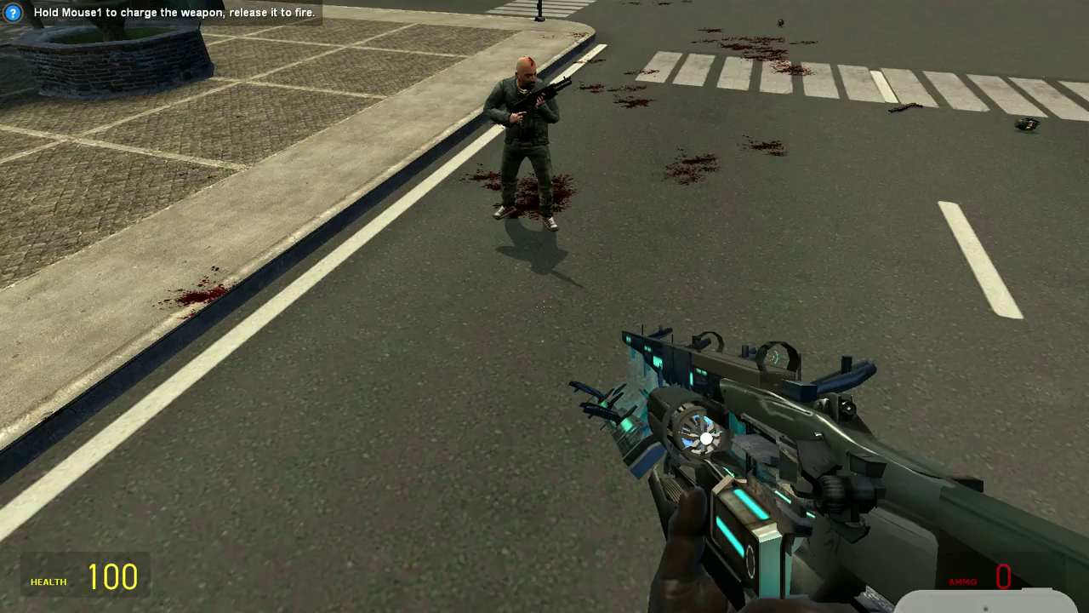
pyautogui.click(545, 307)
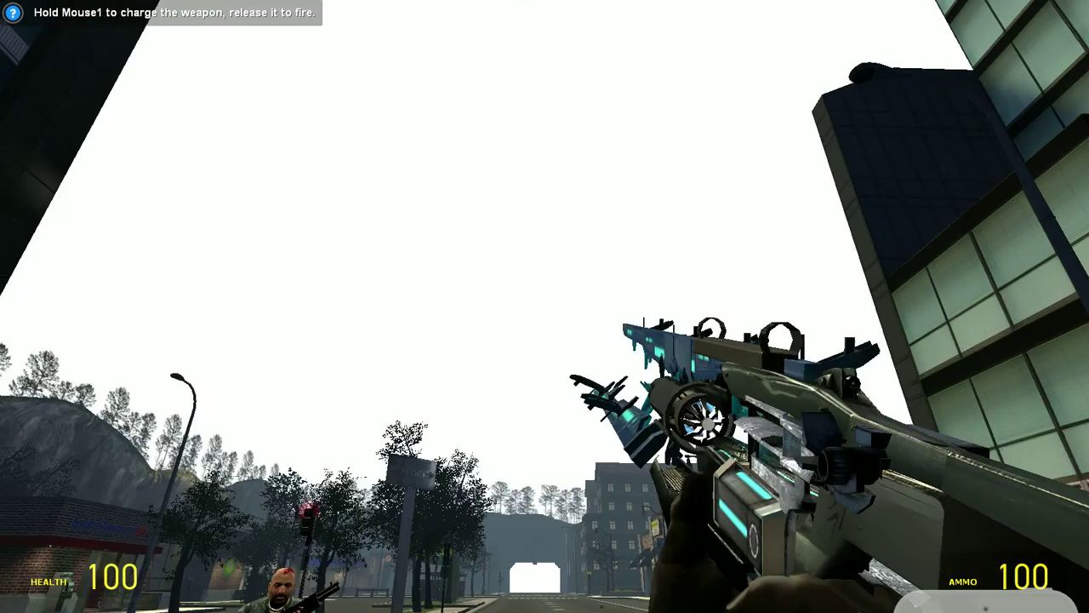
pyautogui.click(545, 306)
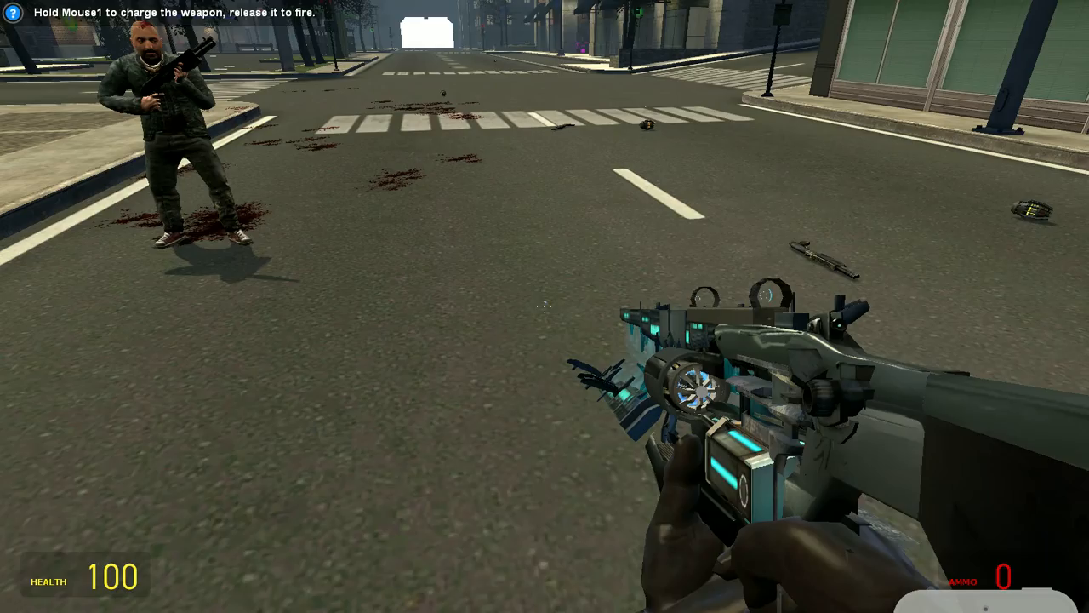
pyautogui.press('q')
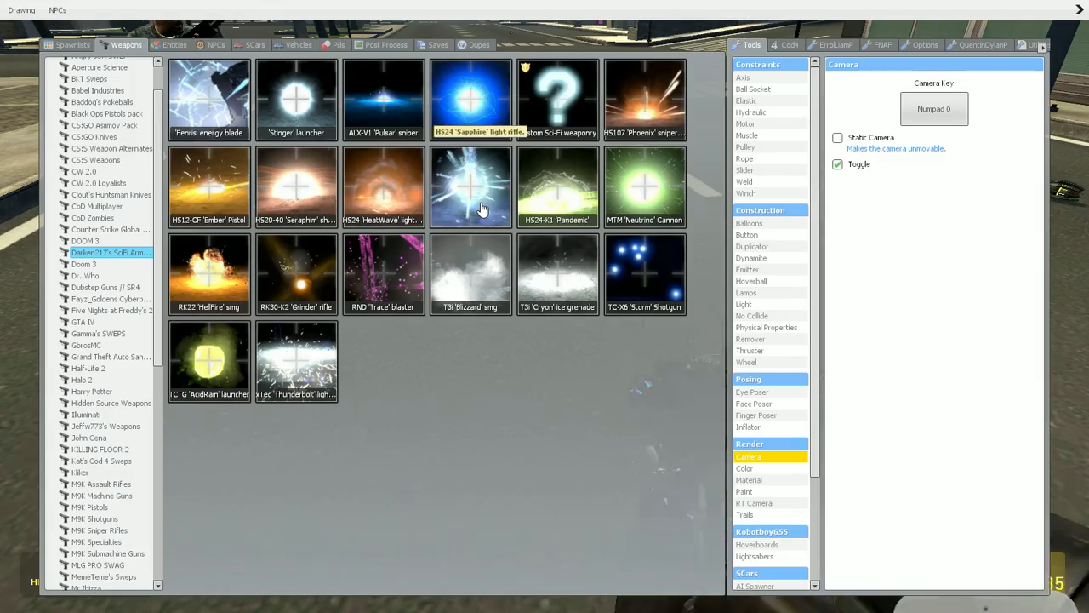
# - Re-equip the HS24 'Sapphire' rifle and pour repeated blasts into Father Grigori
pyautogui.click(482, 207)
pyautogui.press('q')
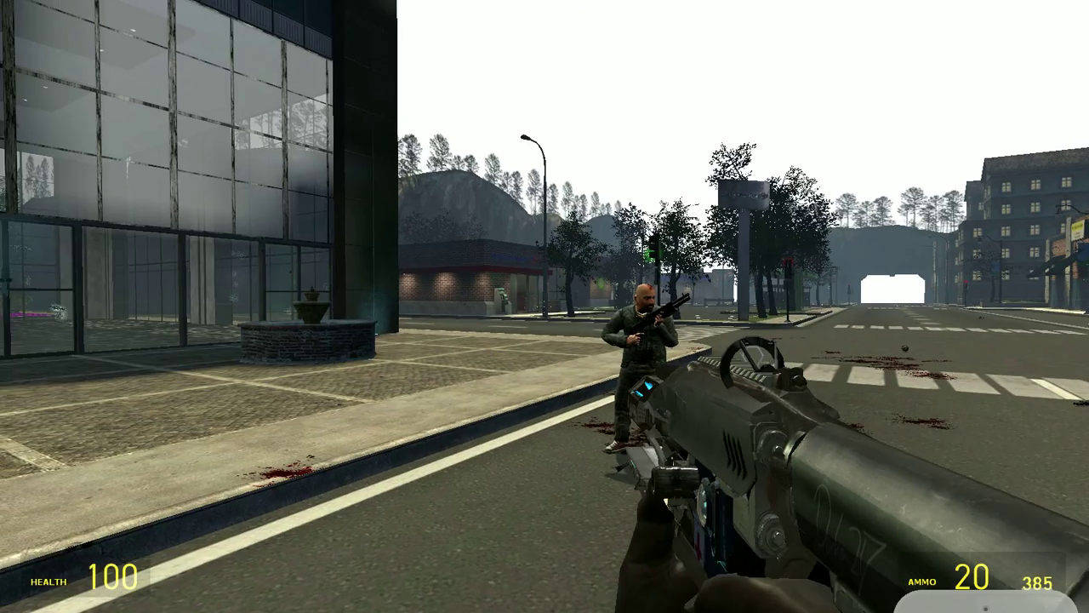
pyautogui.click(544, 306)
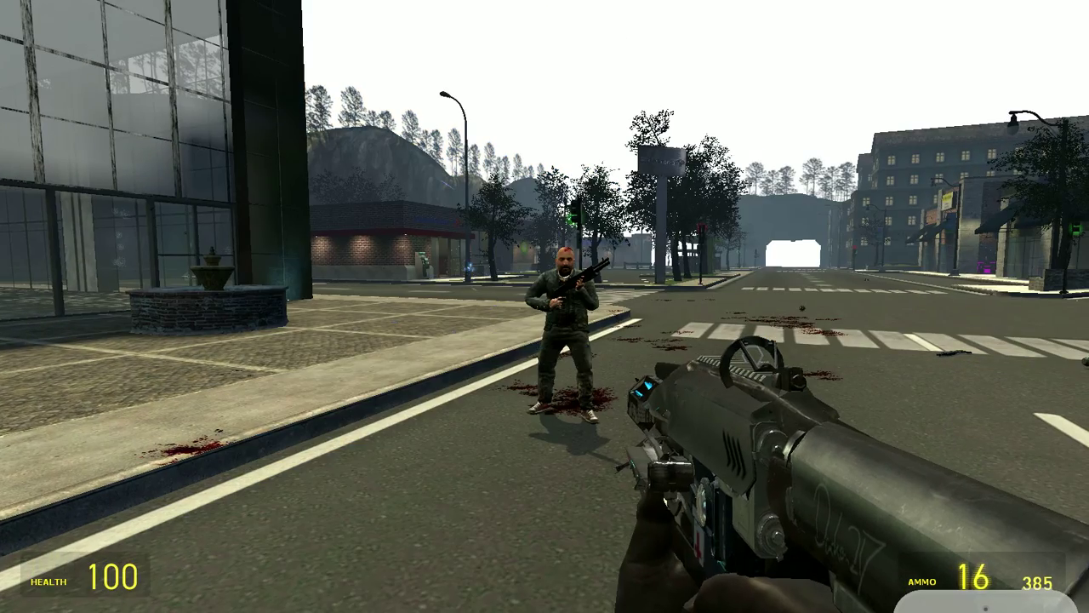
pyautogui.click(545, 307)
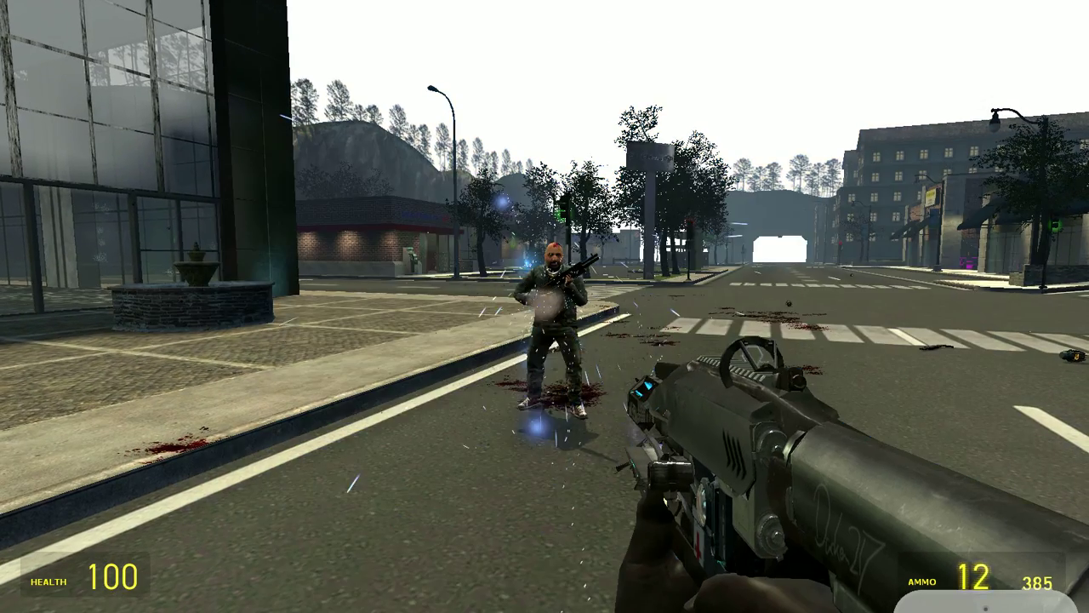
pyautogui.click(545, 306)
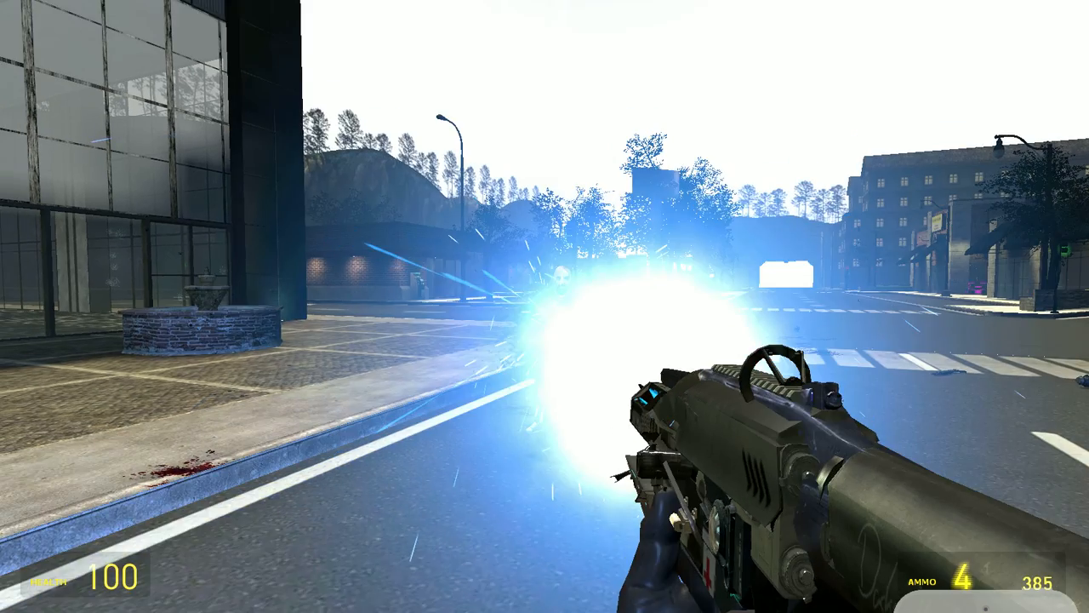
pyautogui.click(545, 307)
# - Reload and finish off Father Grigori, leaving him dead in the street
pyautogui.press('r')
pyautogui.click(545, 307)
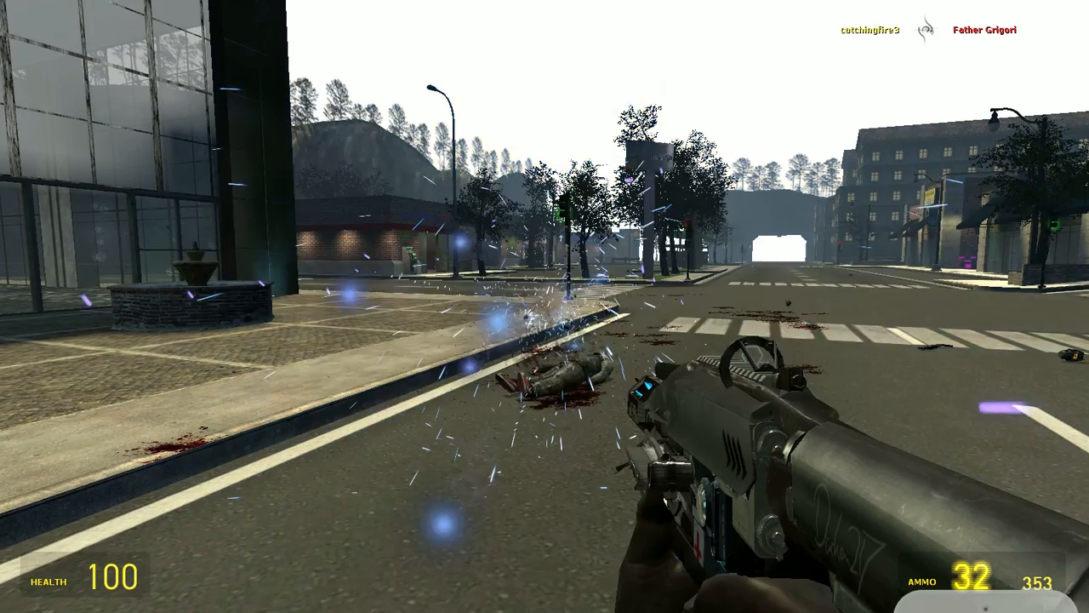
pyautogui.press('q')
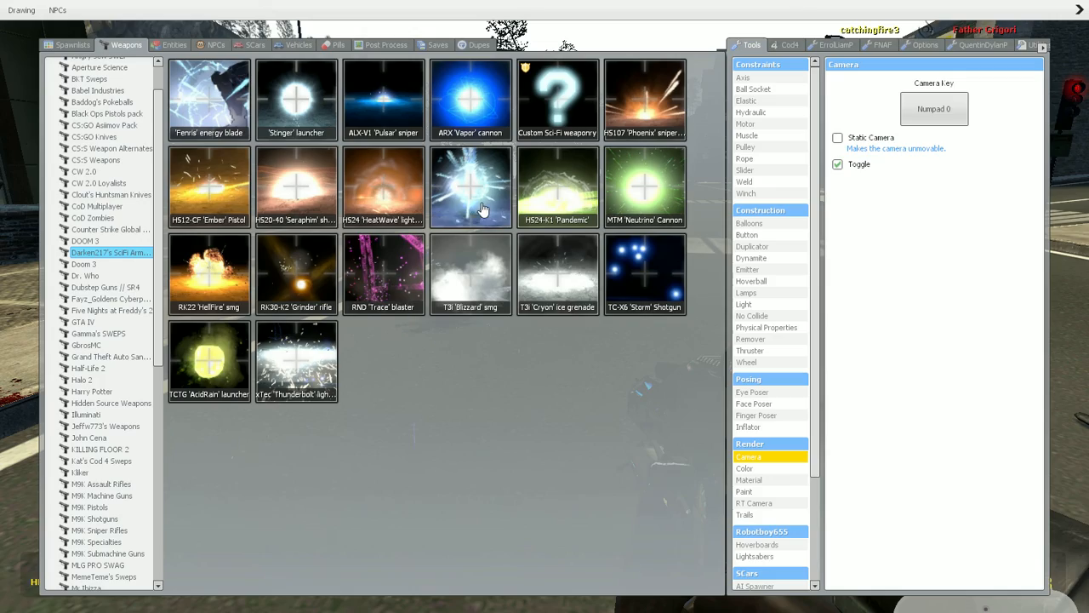
# - Select the T3i 'Cryon' ice grenade, throw one onto the road and walk toward the sword
pyautogui.click(558, 274)
pyautogui.click(545, 307)
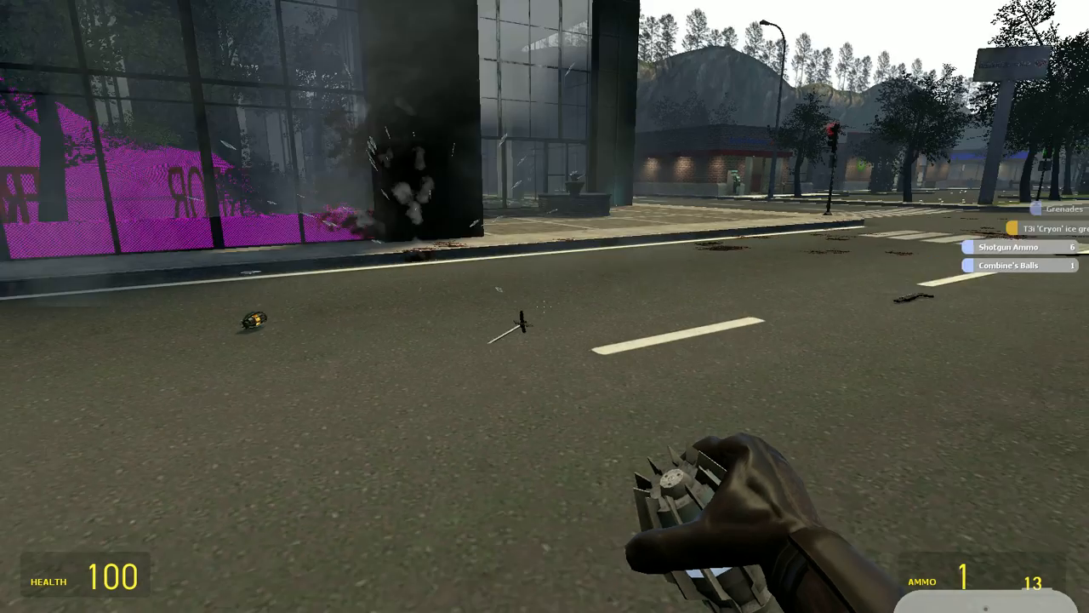
pyautogui.press('w')
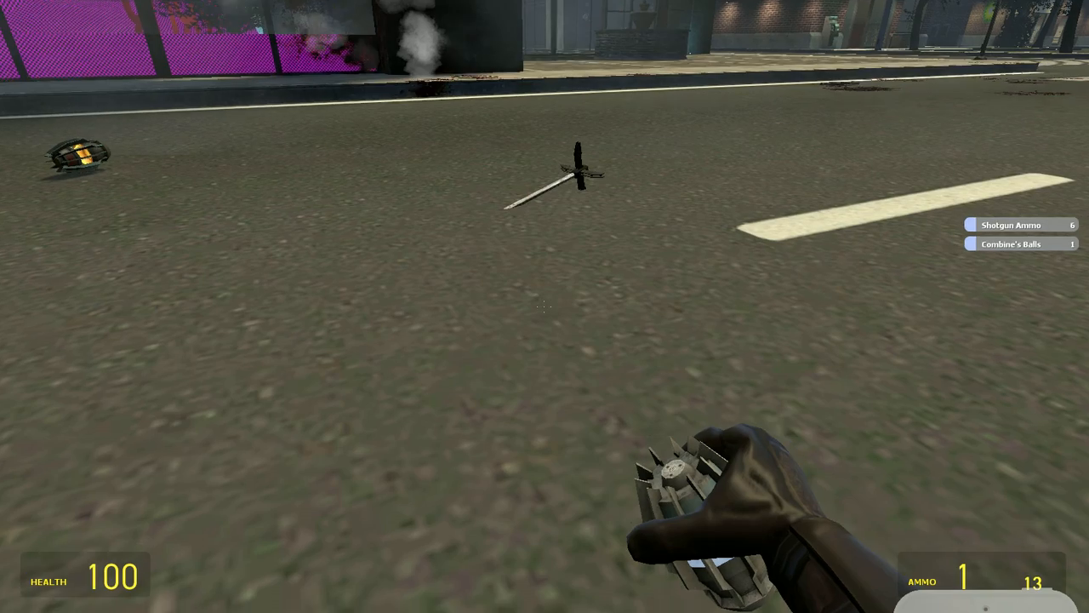
pyautogui.press('w')
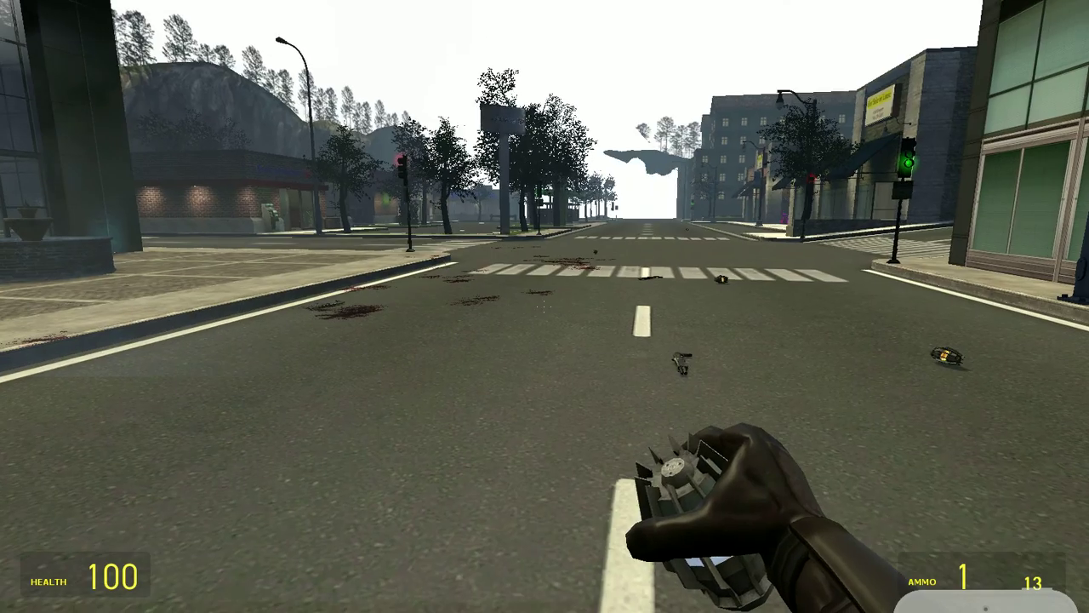
pyautogui.press('q')
# - Spawn Father Grigori from the NPCs tab and pelt him with five Cryon ice grenades
pyautogui.click(220, 46)
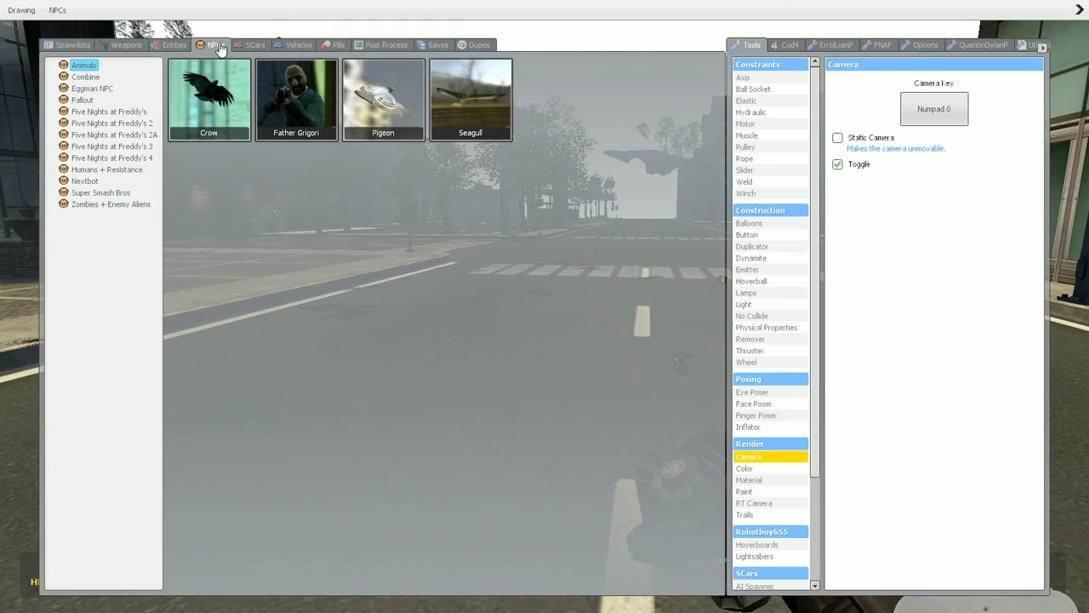
pyautogui.click(291, 112)
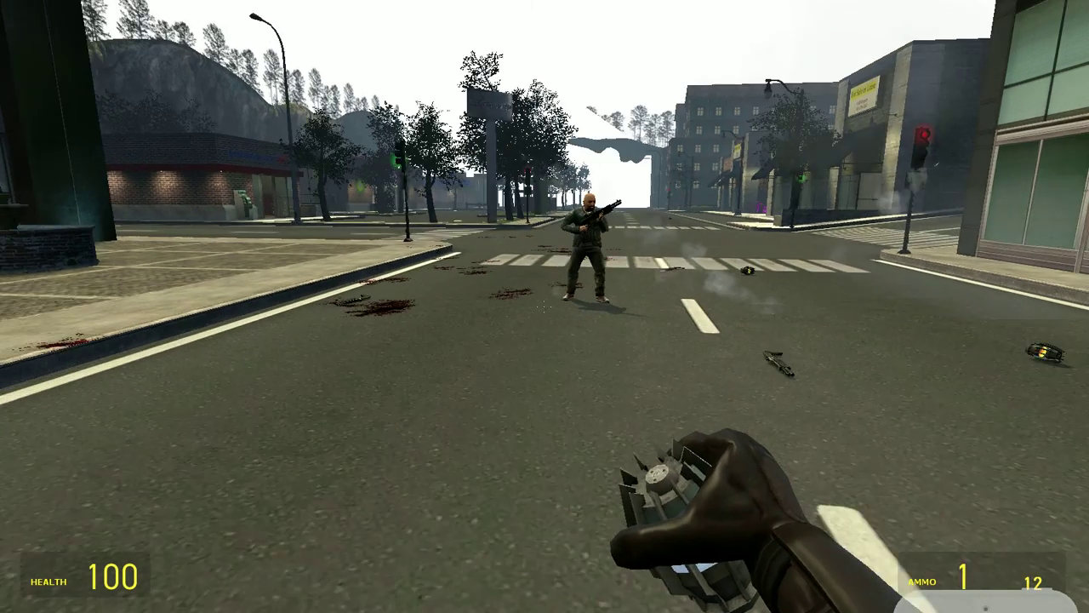
pyautogui.click(545, 306)
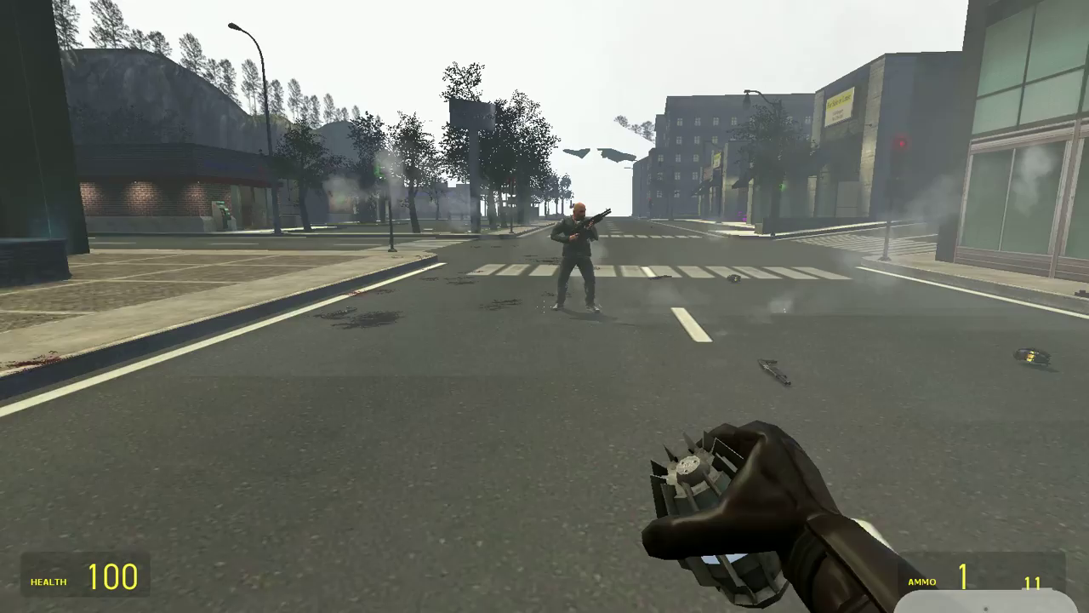
pyautogui.click(545, 307)
pyautogui.press('s')
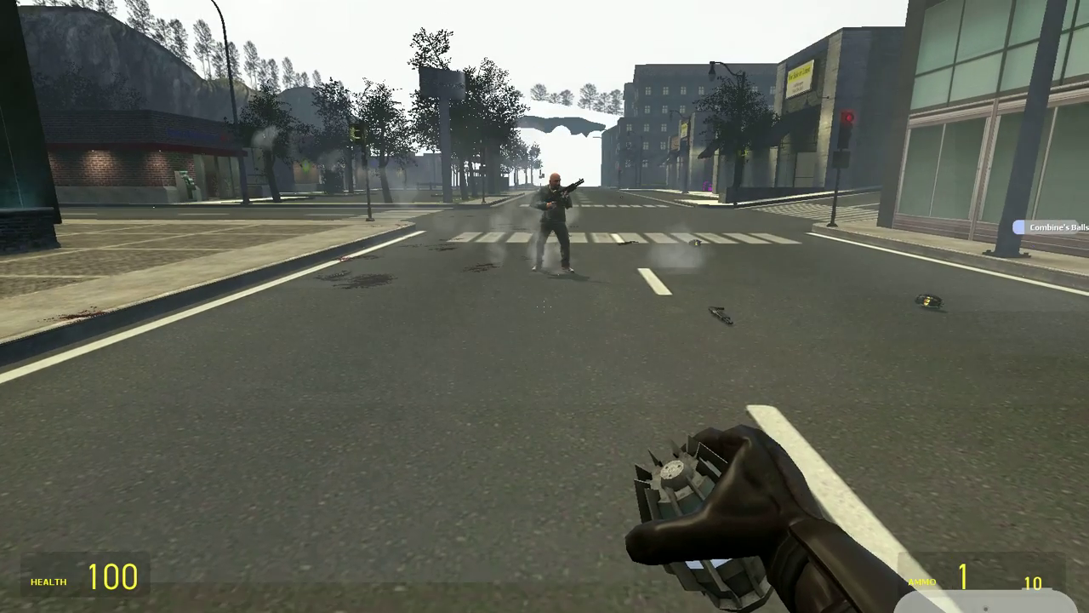
pyautogui.click(544, 307)
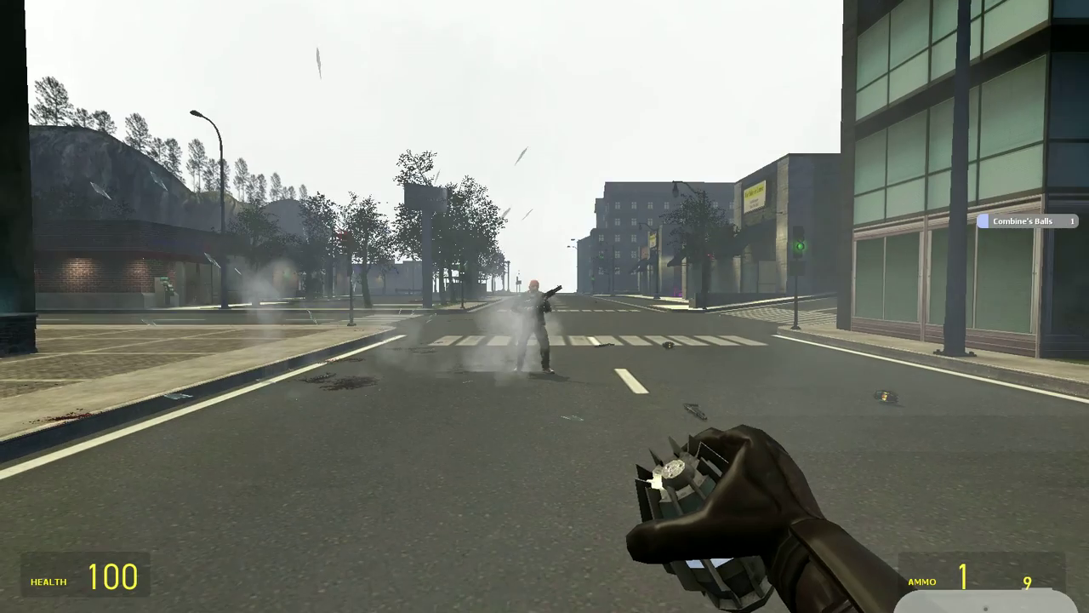
pyautogui.click(544, 306)
pyautogui.click(544, 307)
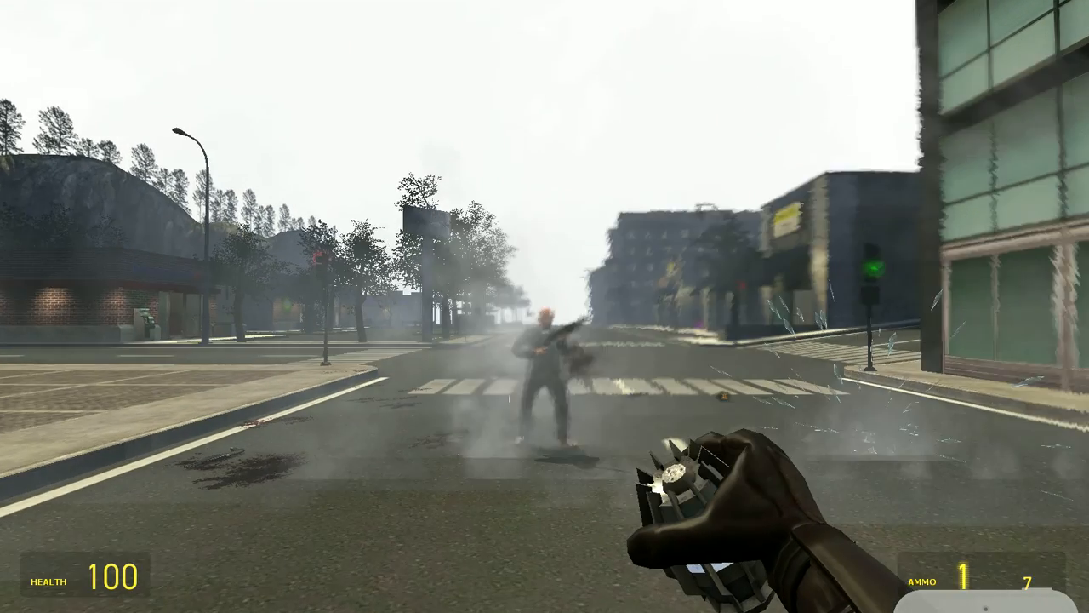
# - Spawn a Combine Elite from the Combine NPC list and kill it with an ice grenade
pyautogui.press('q')
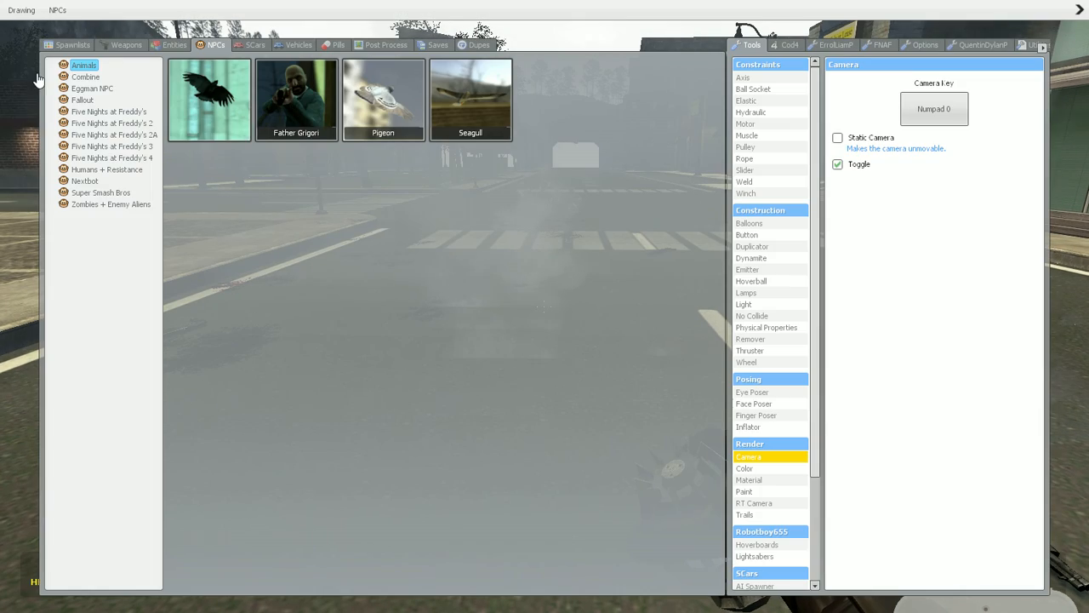
pyautogui.click(84, 76)
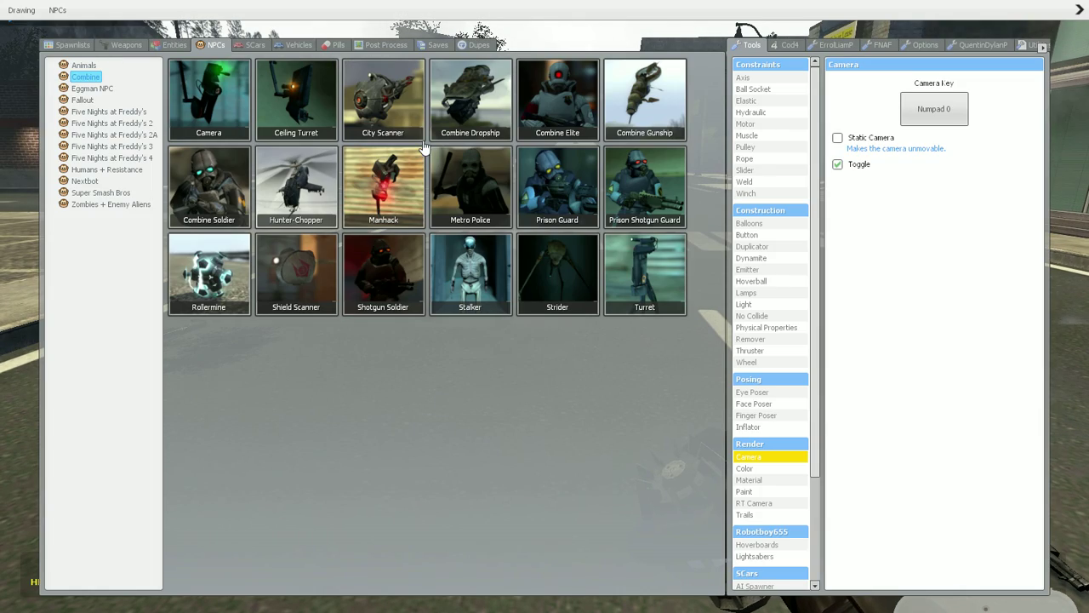
pyautogui.click(574, 117)
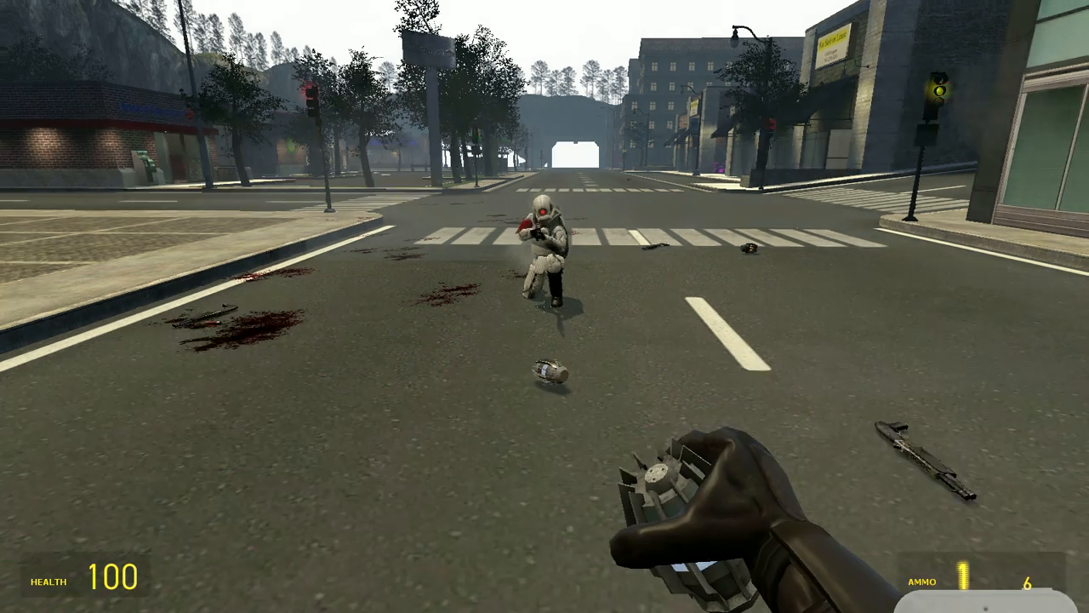
pyautogui.click(544, 307)
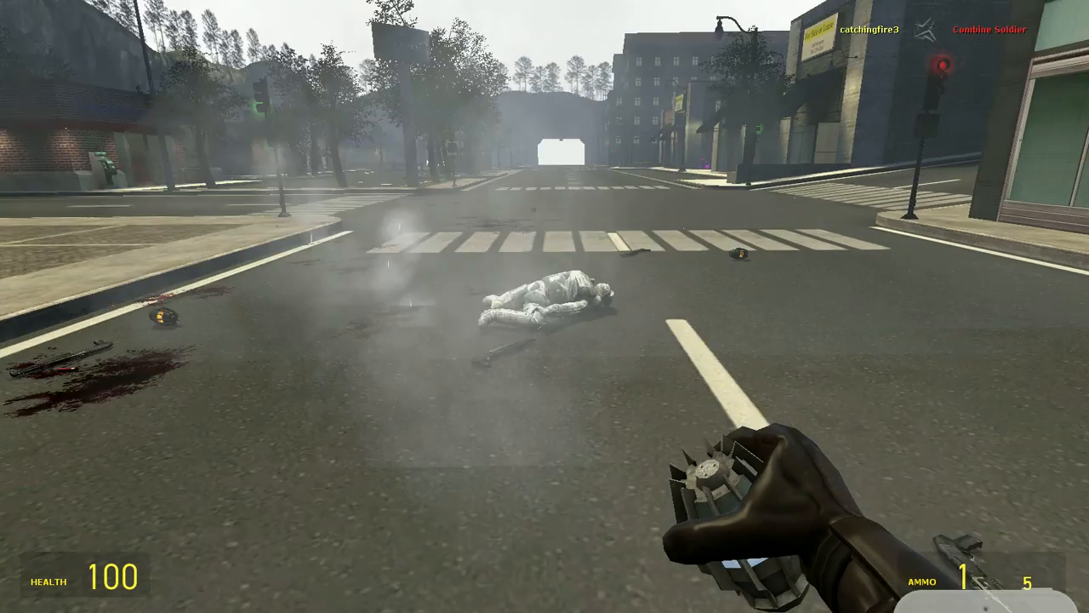
# - Rocket the soldier's corpse with the RPG, then lift and fling it with the physics gun
pyautogui.press('w')
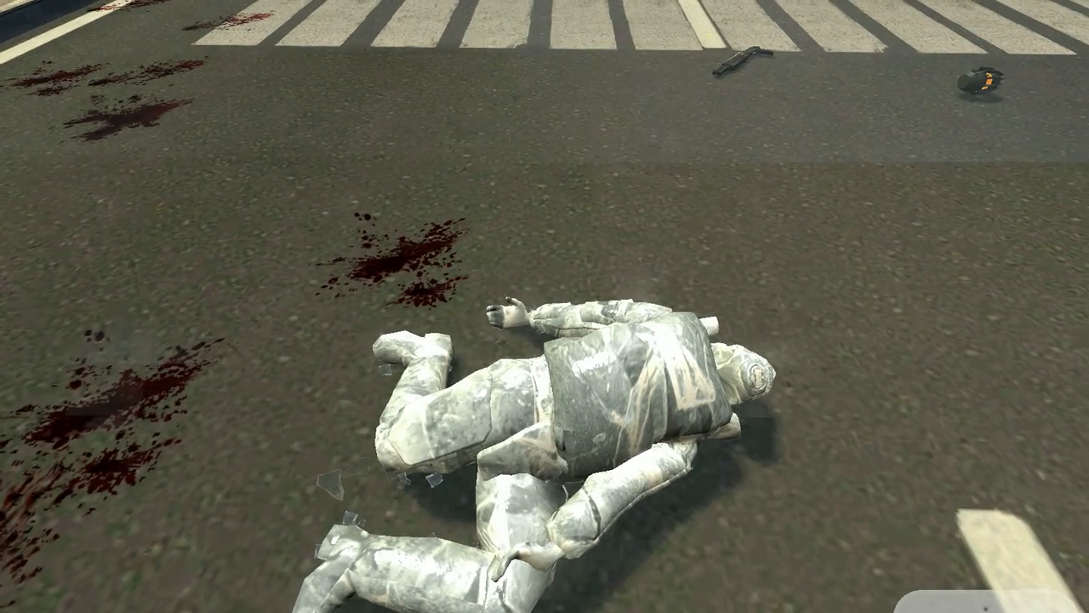
pyautogui.click(545, 306)
pyautogui.scroll(-1, 544, 307)
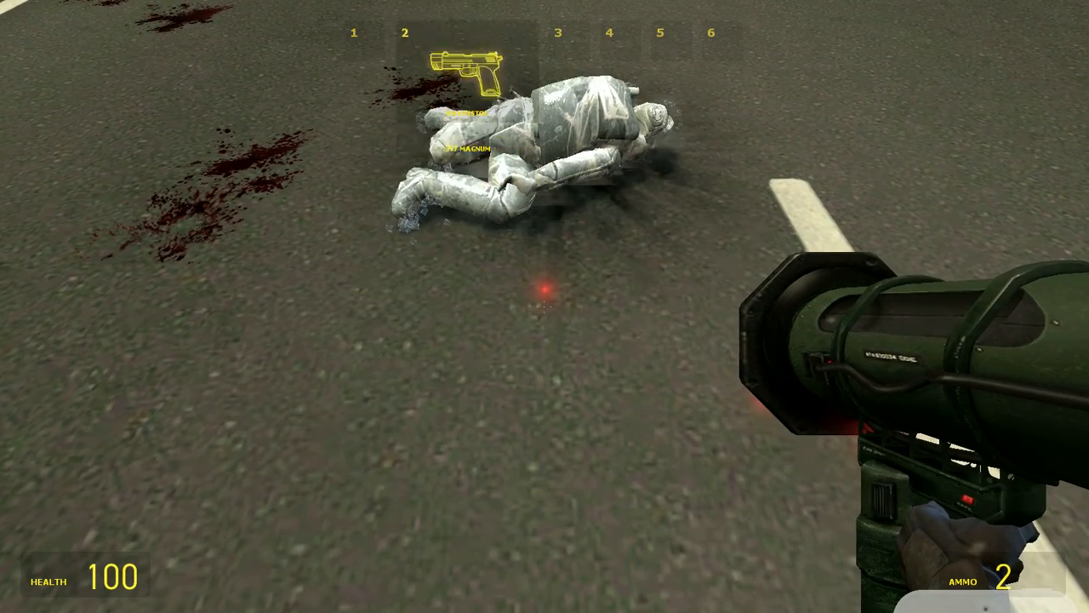
pyautogui.click(545, 306)
pyautogui.moveTo(544, 306); pyautogui.dragTo(545, 256)
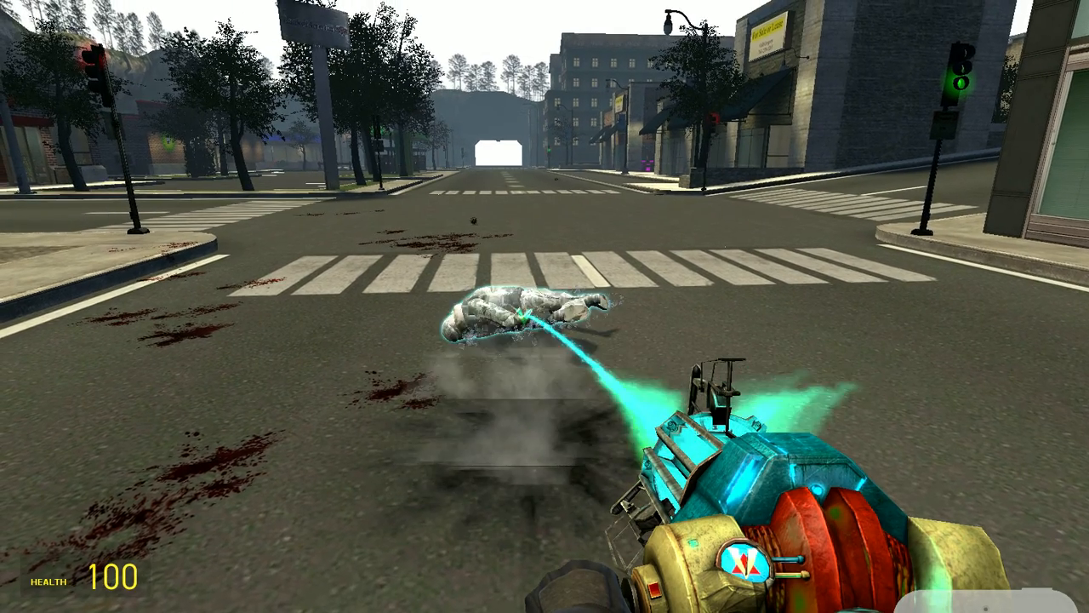
pyautogui.moveTo(545, 307); pyautogui.dragTo(544, 256)
pyautogui.moveTo(545, 306); pyautogui.dragTo(545, 408)
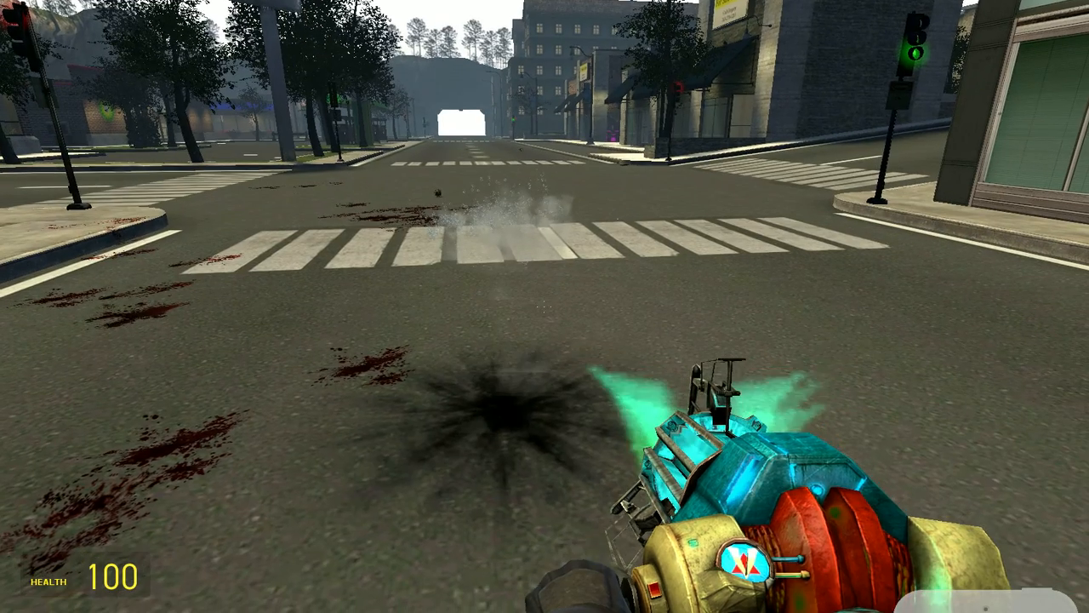
pyautogui.press('q')
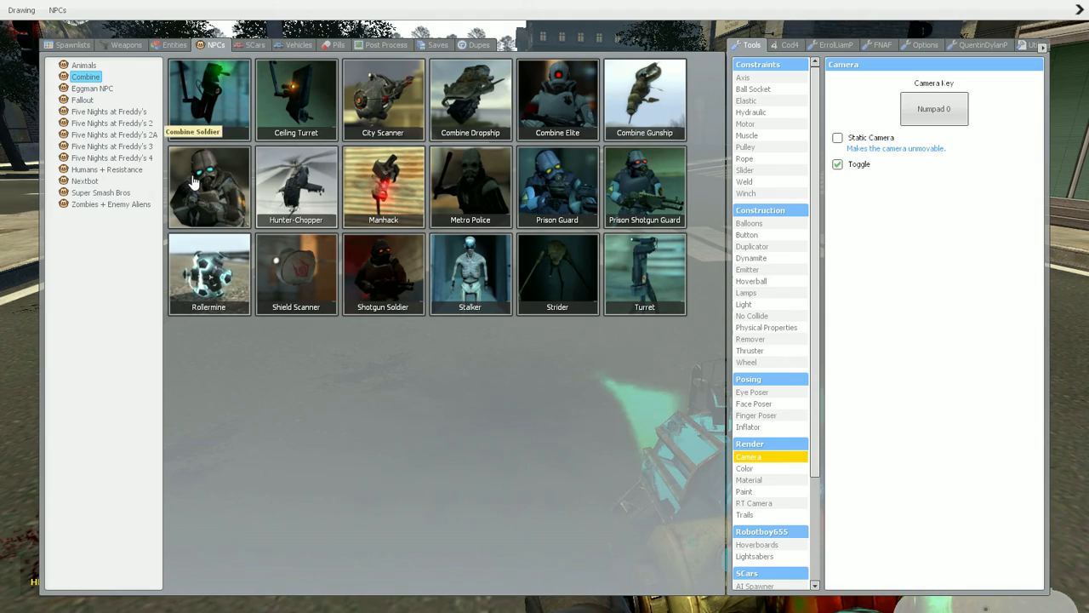
# - Equip the xTec 'Thunderbolt' lightning emitter and electrocute the Combine soldier
pyautogui.click(128, 46)
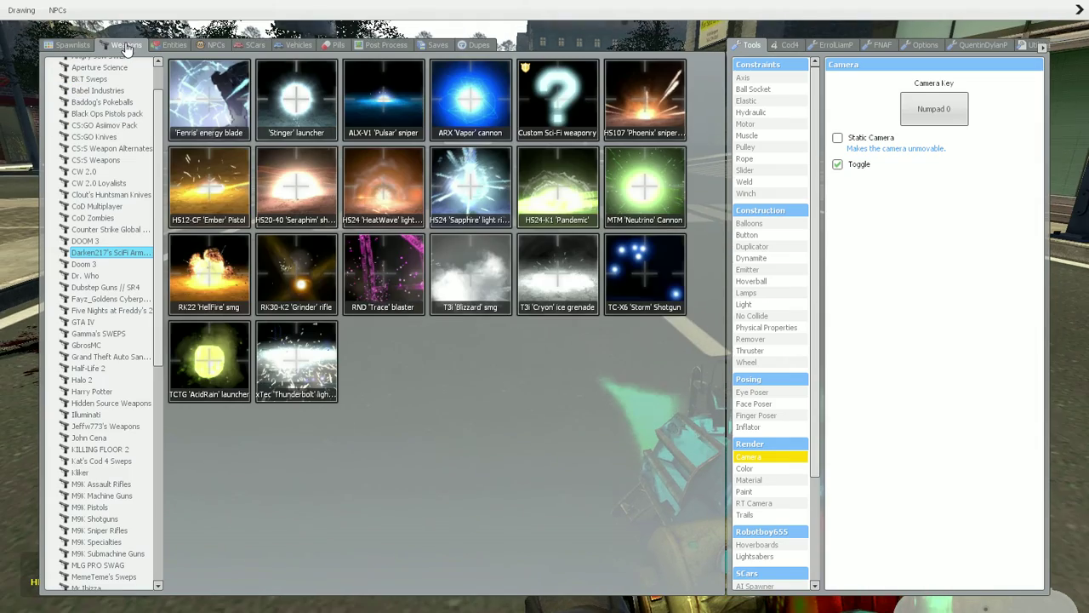
pyautogui.click(290, 370)
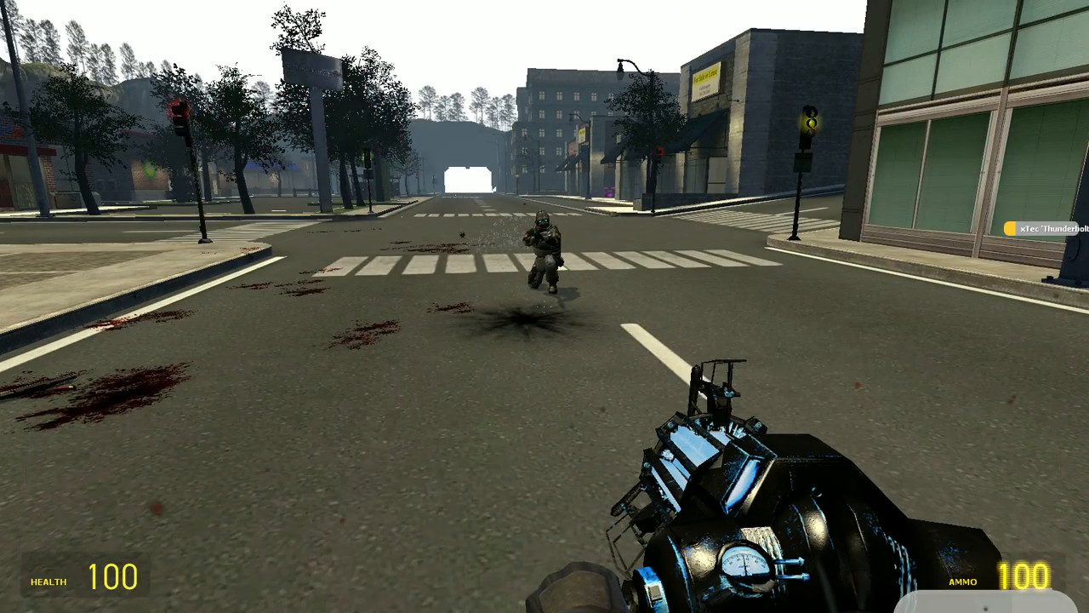
pyautogui.click(545, 307)
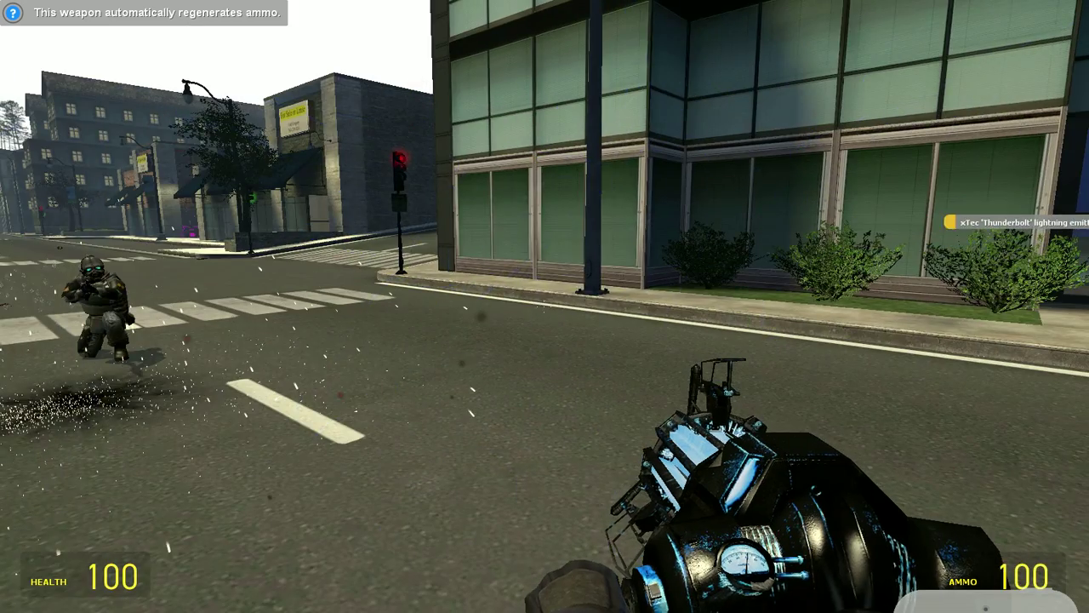
pyautogui.moveTo(544, 307); pyautogui.dragTo(545, 306)
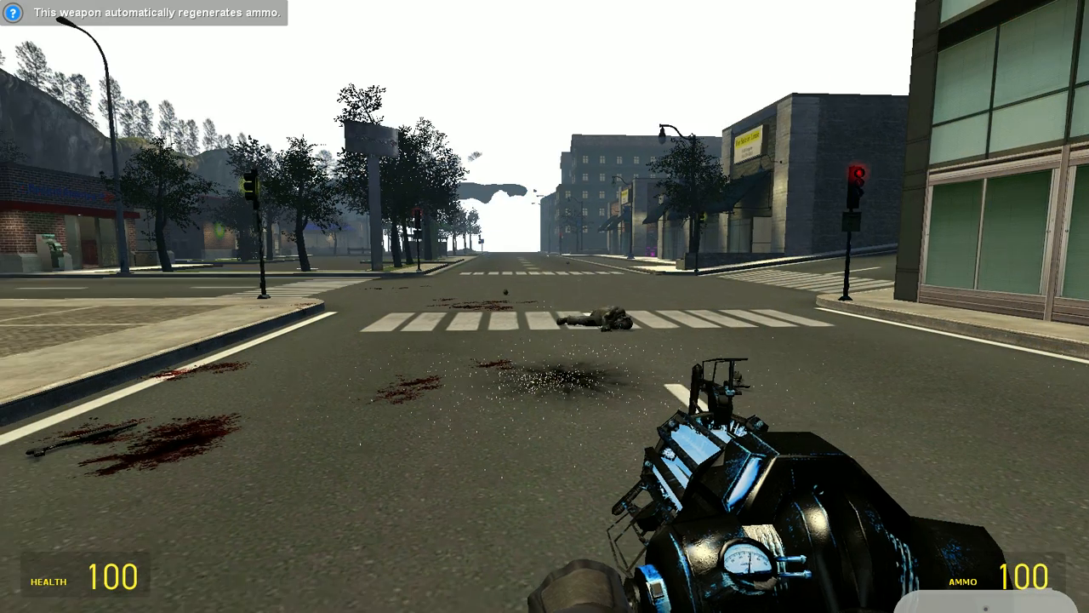
# - Walk to the crosswalk and keep firing lightning around the corpse and intersection
pyautogui.press('w')
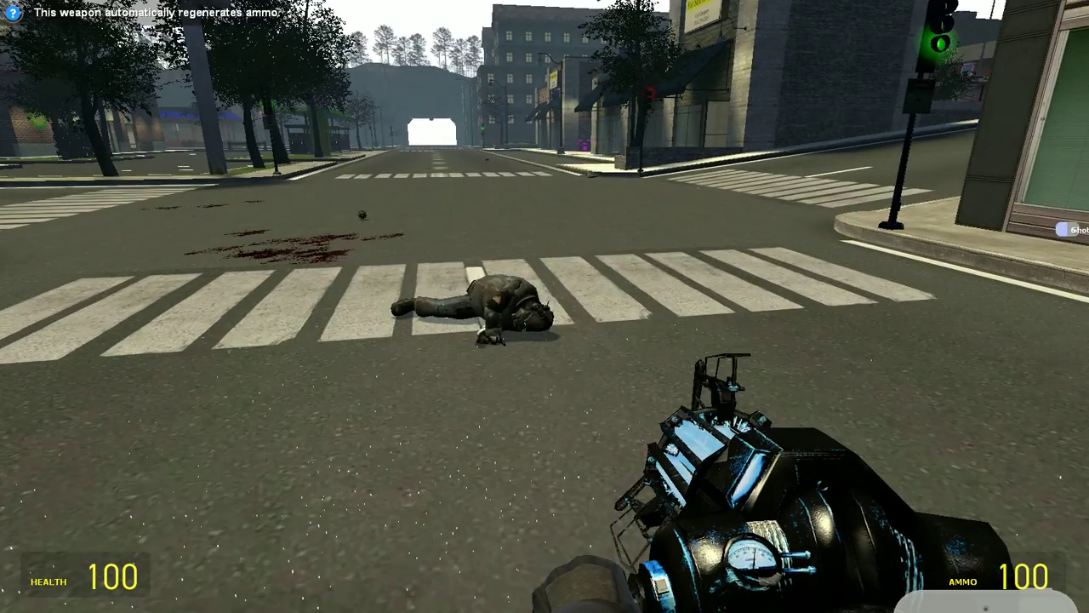
pyautogui.click(545, 307)
pyautogui.click(545, 307)
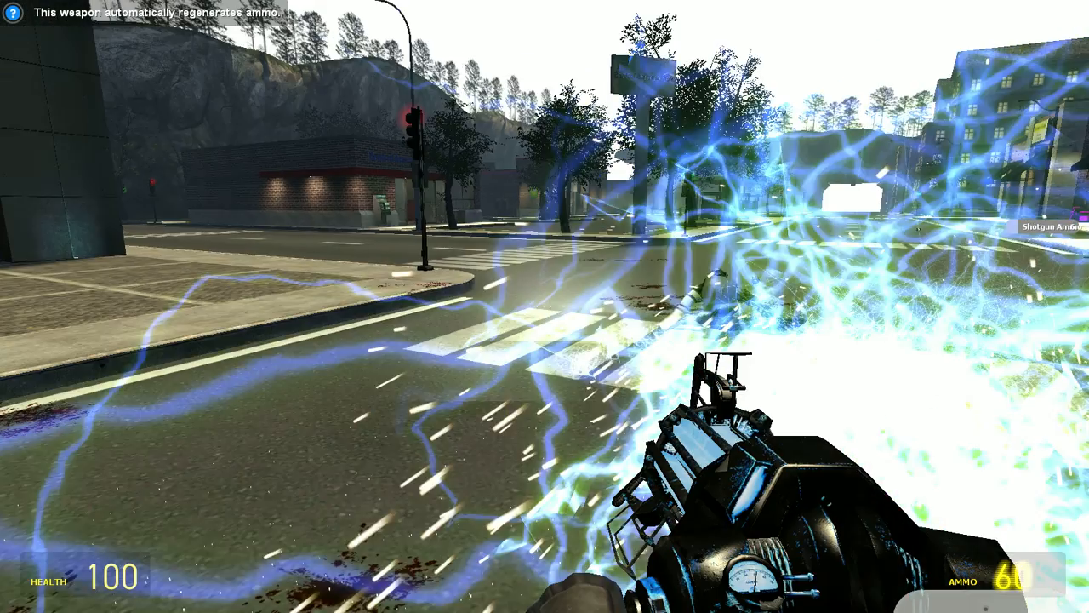
pyautogui.click(545, 307)
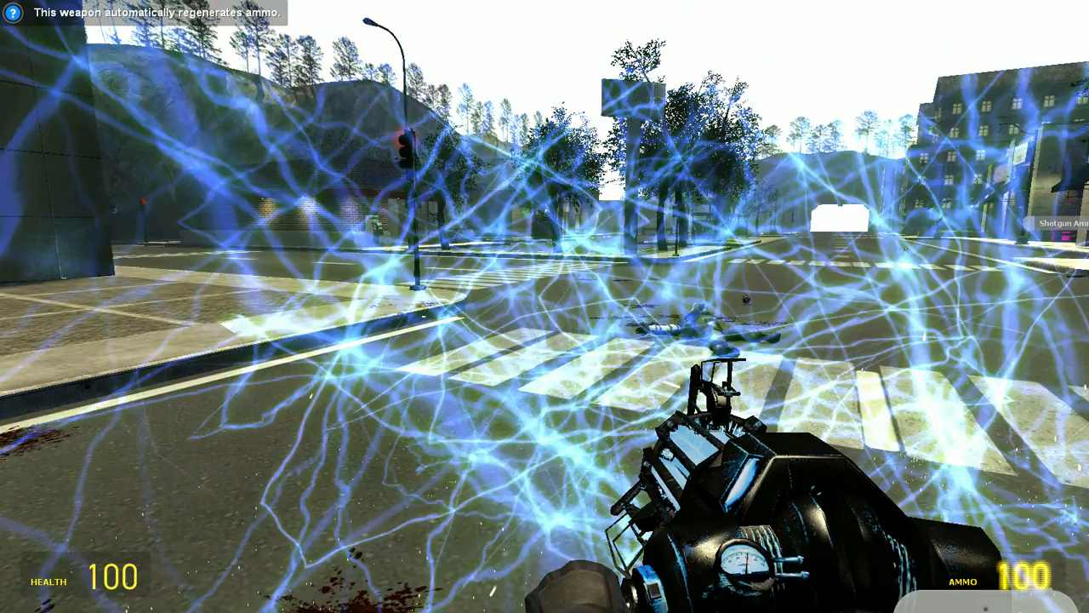
# - Walk across the intersection into the clothing store and up to the upper floor
pyautogui.press('w')
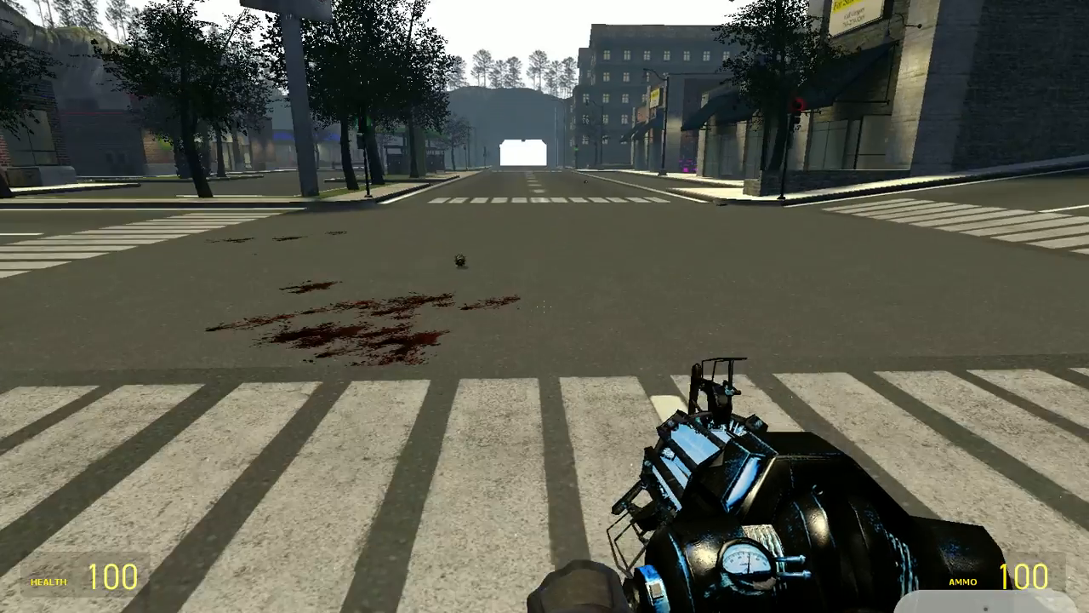
pyautogui.press('w')
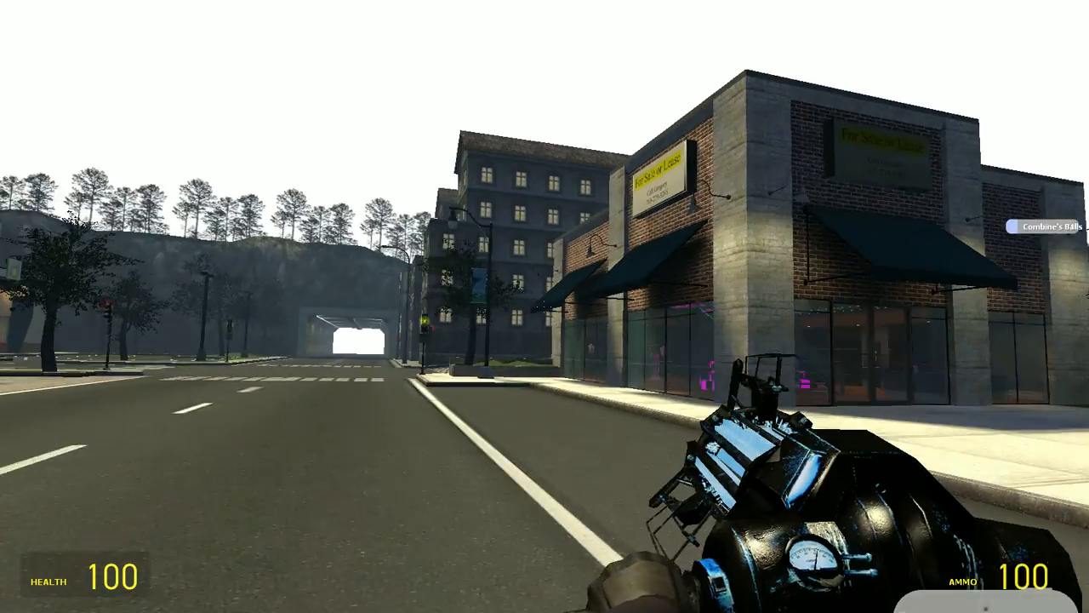
pyautogui.press('w')
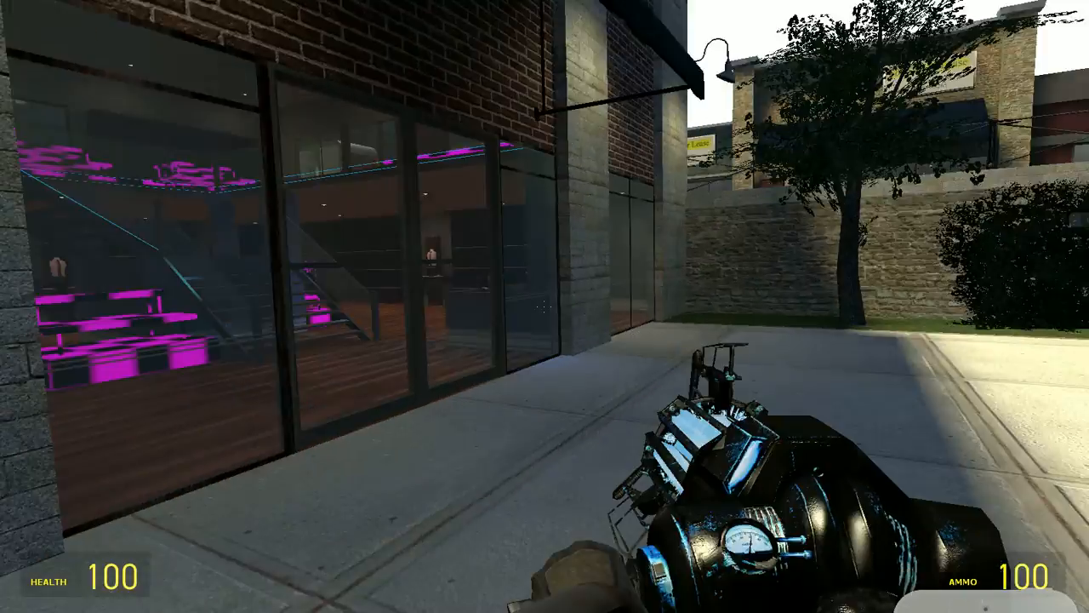
pyautogui.press('w')
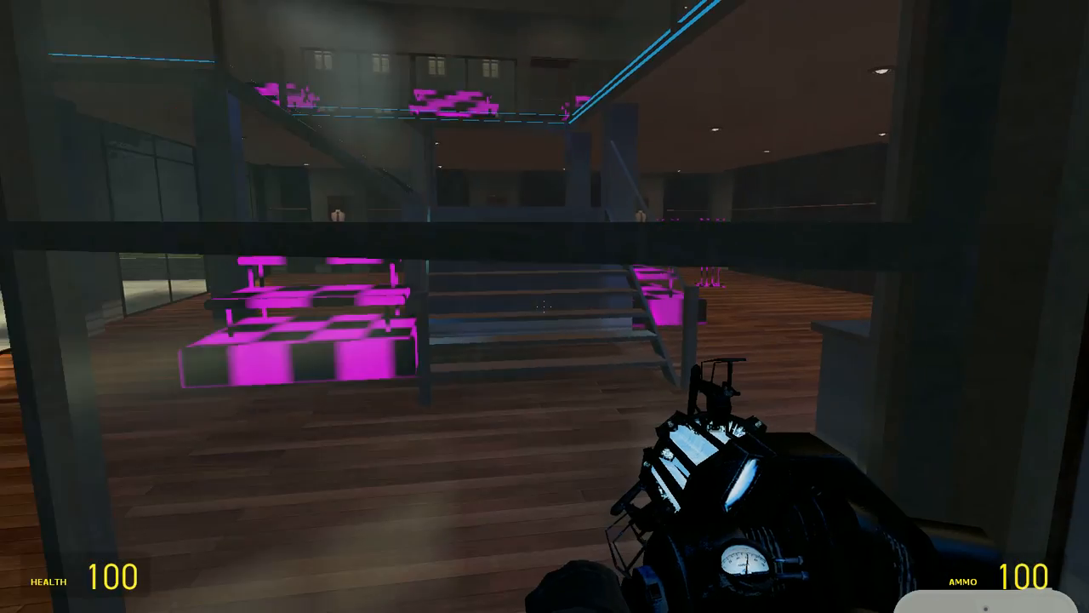
pyautogui.press('w')
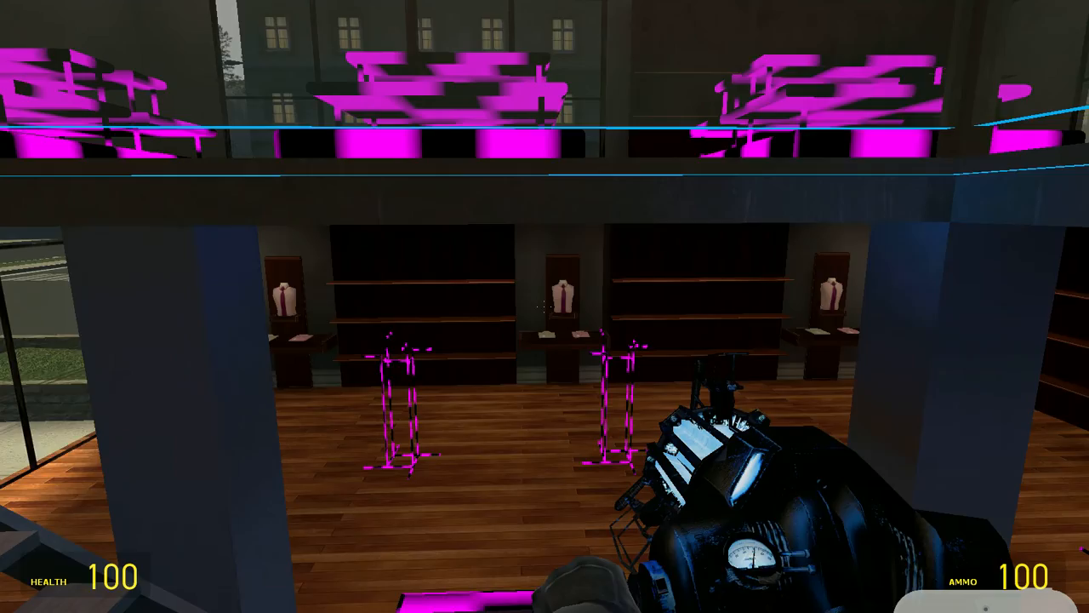
pyautogui.press('w')
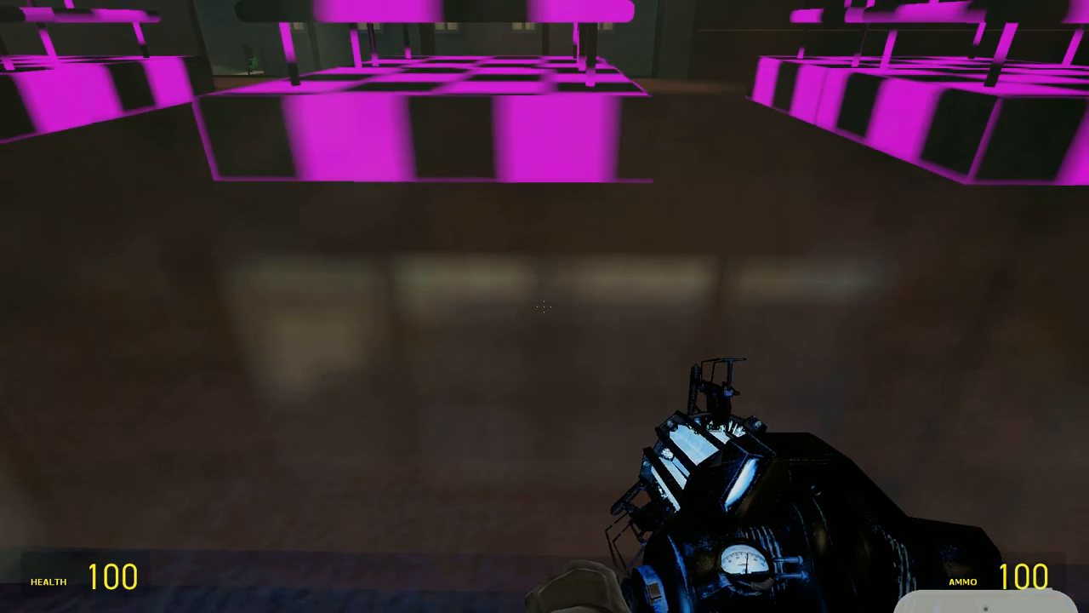
pyautogui.press('w')
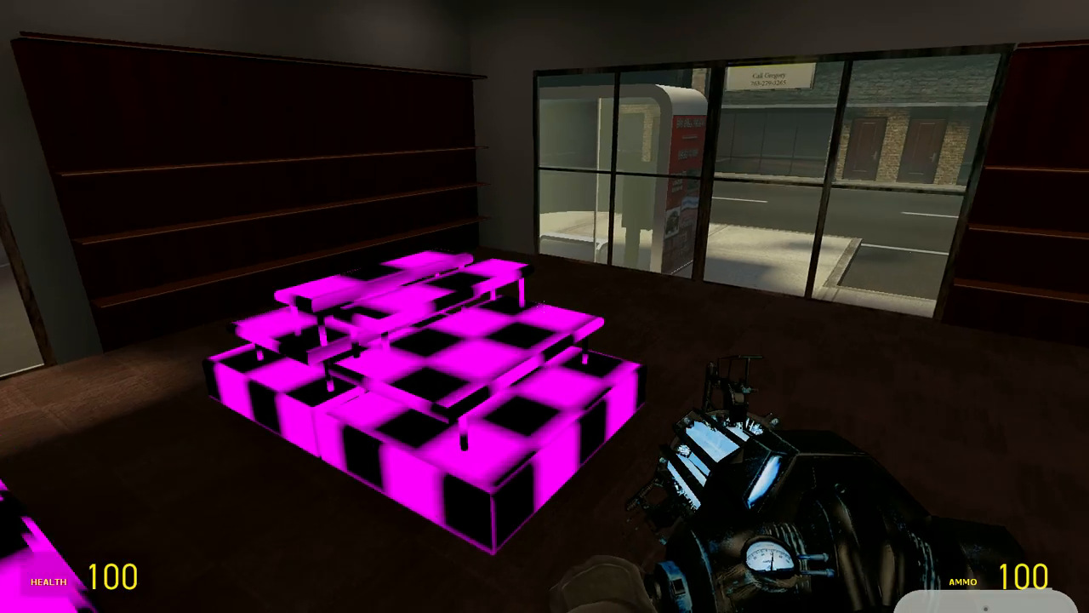
pyautogui.press('w')
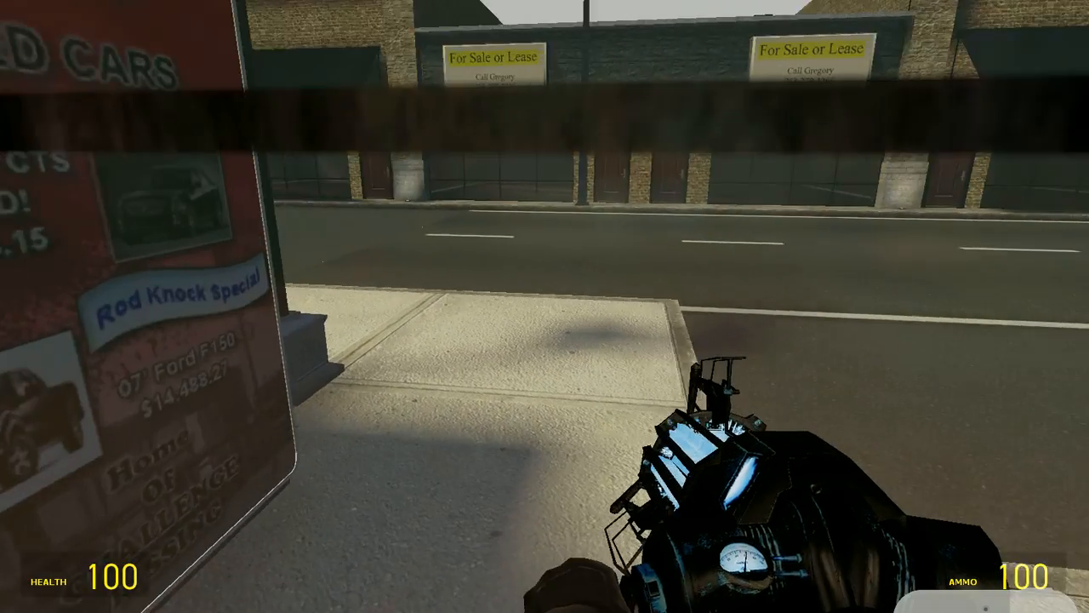
pyautogui.press('w')
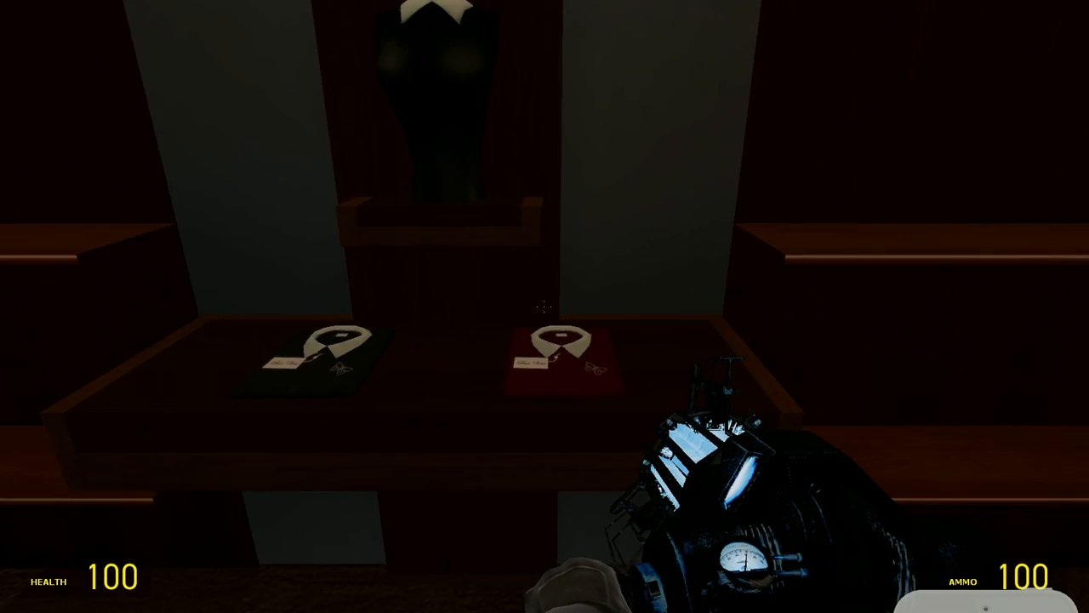
# - Blast the shirt display, then grab the shelf with the physics gun
pyautogui.click(544, 306)
pyautogui.click(545, 306)
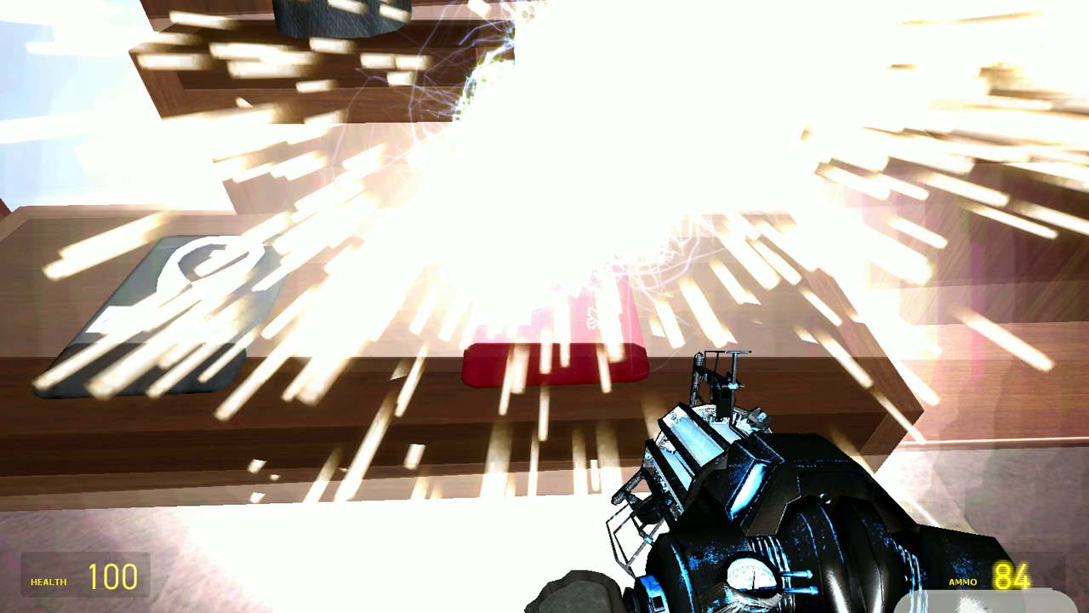
pyautogui.press('2')
pyautogui.scroll(1, 544, 306)
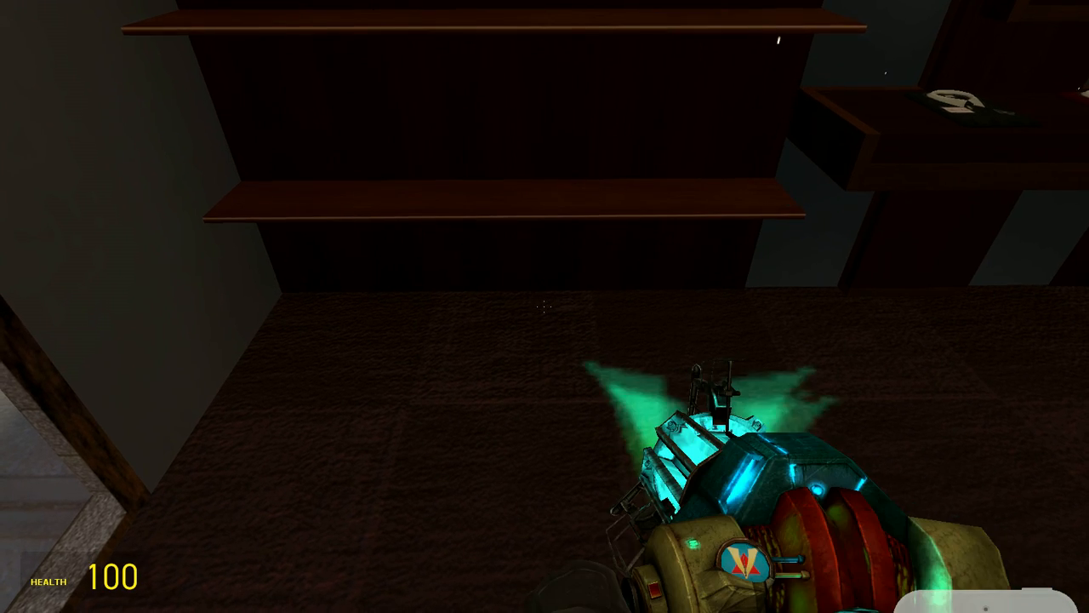
pyautogui.click(545, 307)
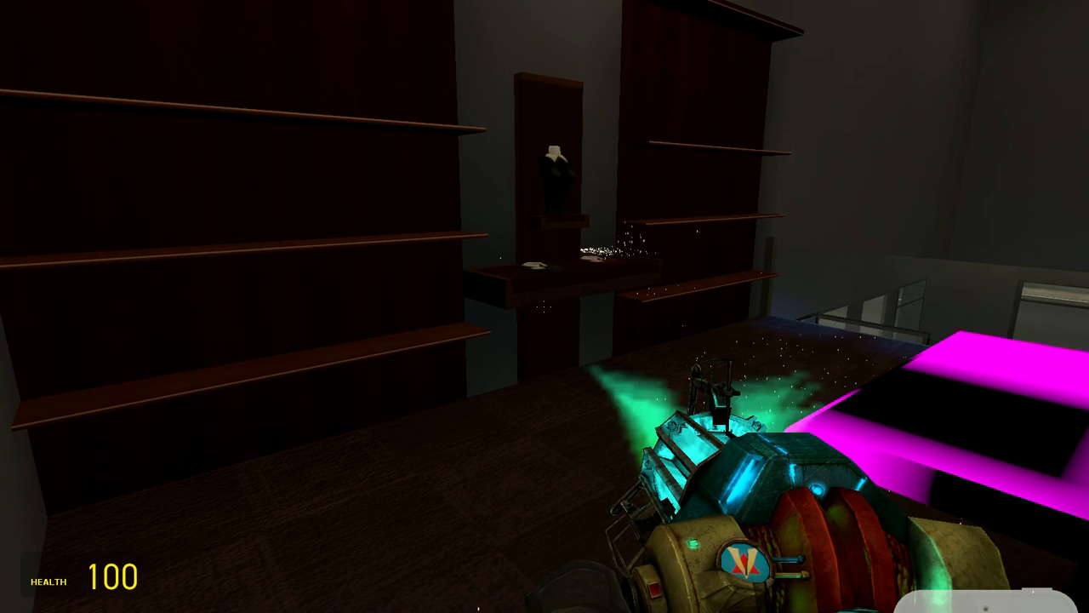
# - Drop to the ground floor, look around the shop and walk out onto the sidewalk
pyautogui.press('w')
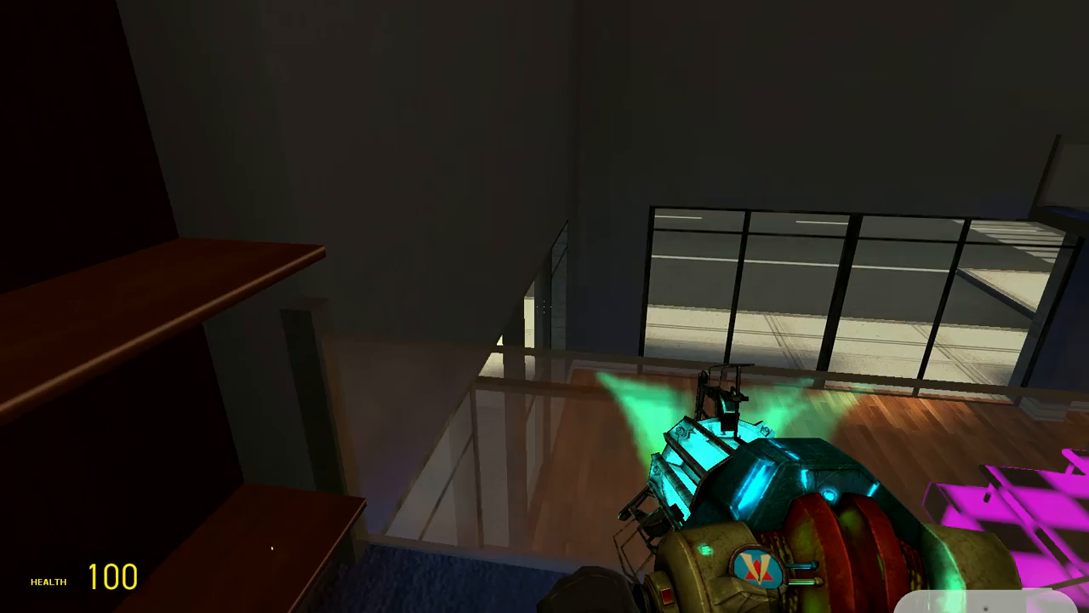
pyautogui.press('w')
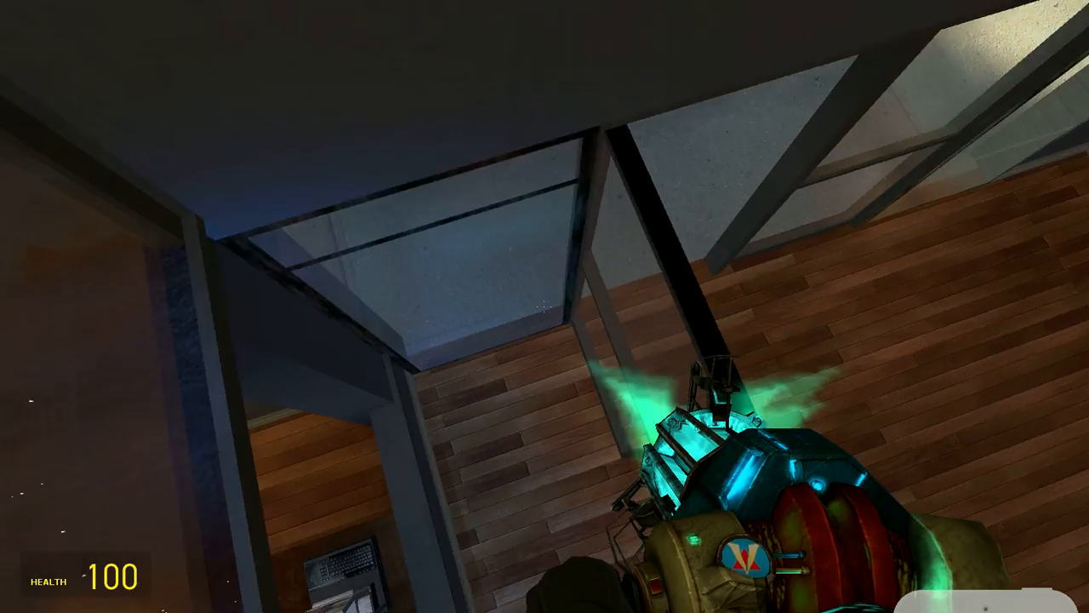
pyautogui.press('w')
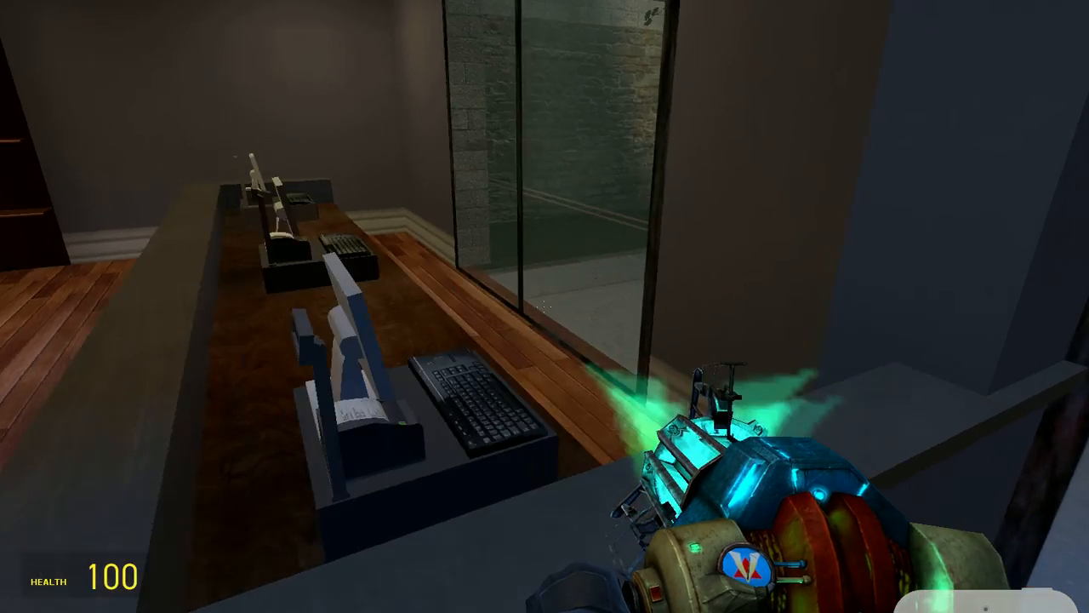
pyautogui.press('w')
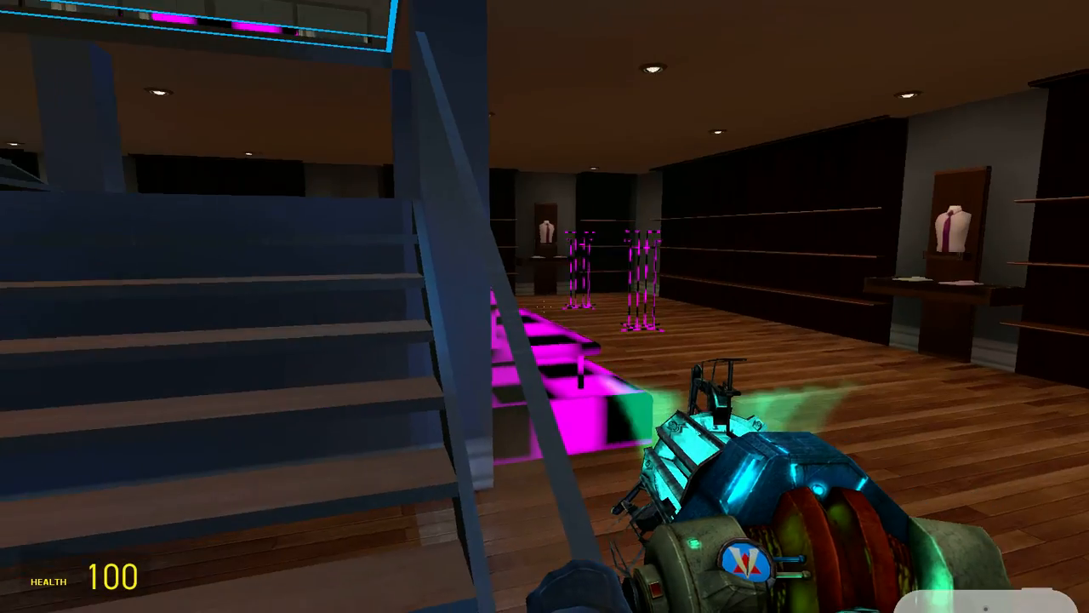
pyautogui.press('w')
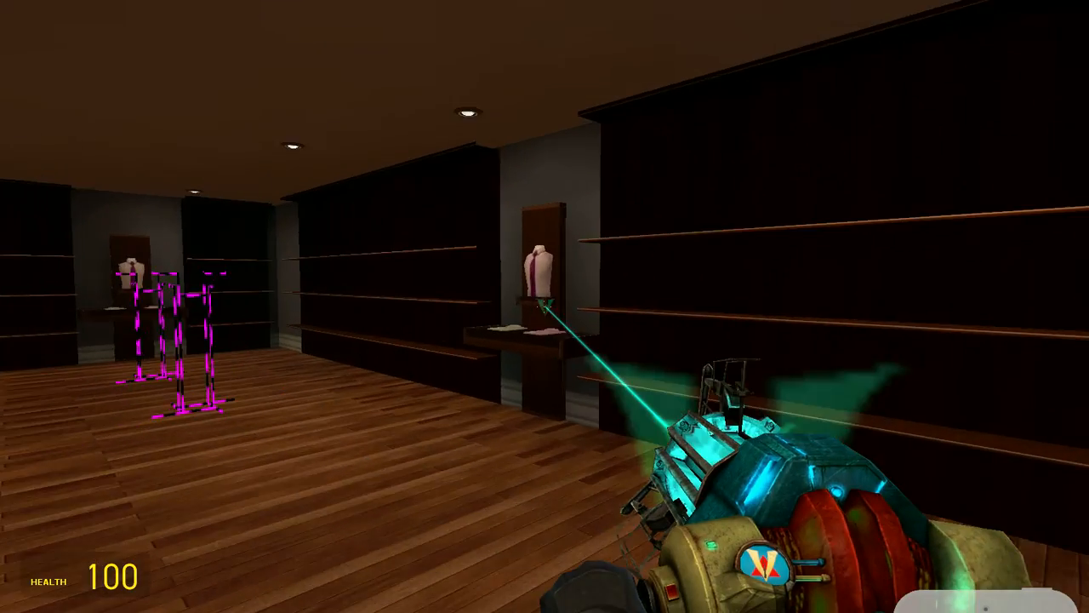
pyautogui.press('w')
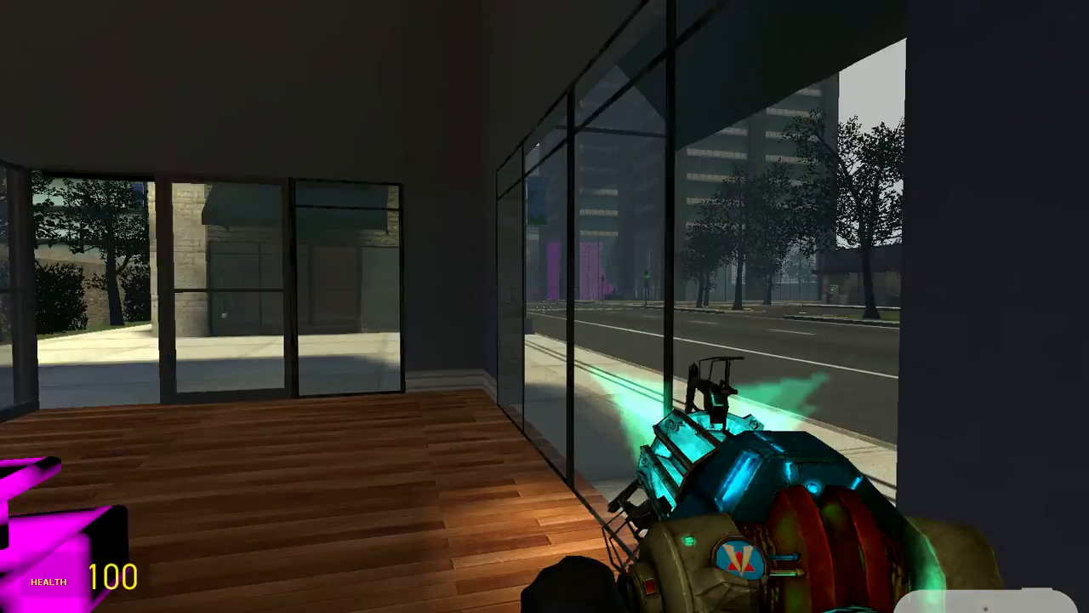
pyautogui.press('w')
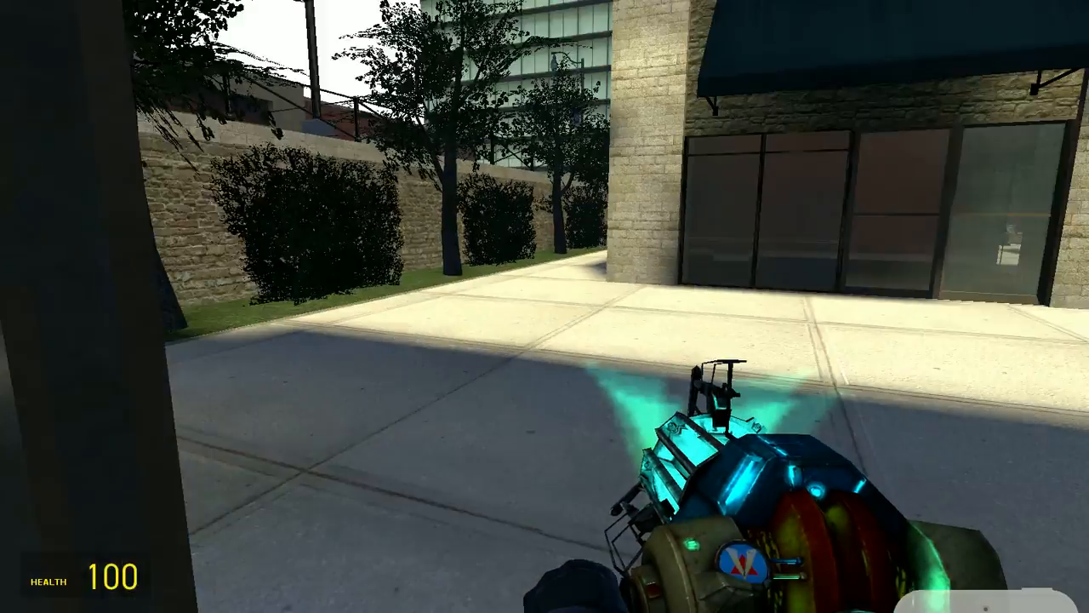
# - Cross the street into the Burger King and walk up to the order counter
pyautogui.press('w')
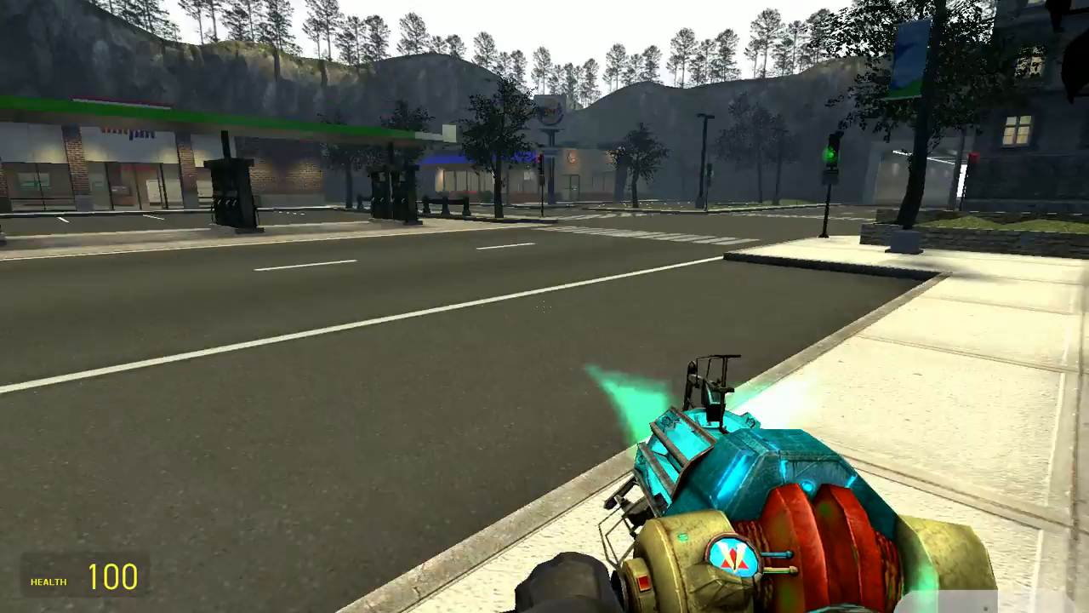
pyautogui.press('w')
pyautogui.press('w')
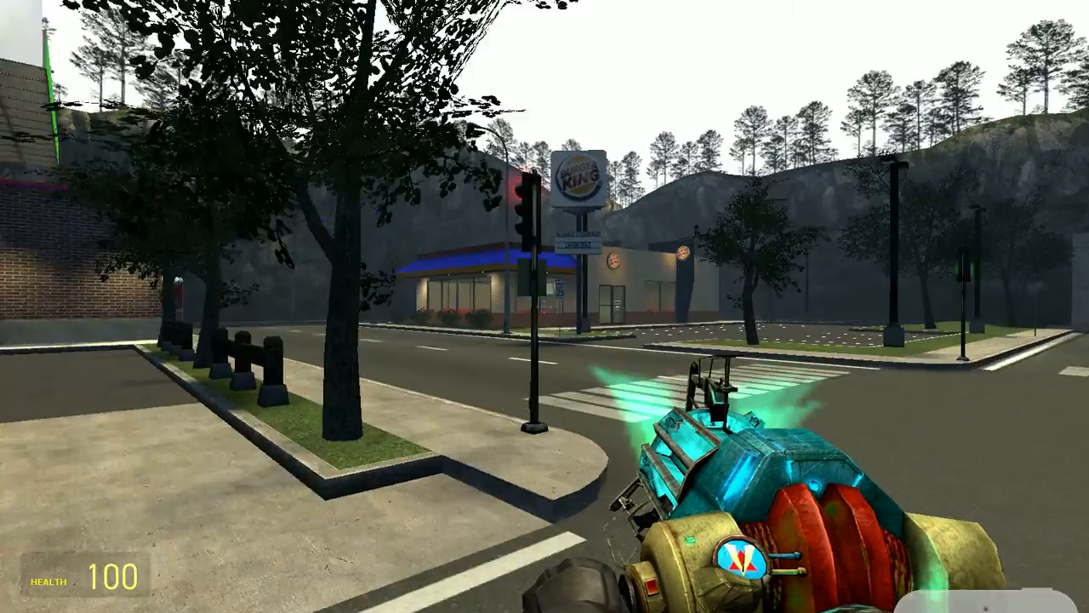
pyautogui.press('w')
pyautogui.press('w')
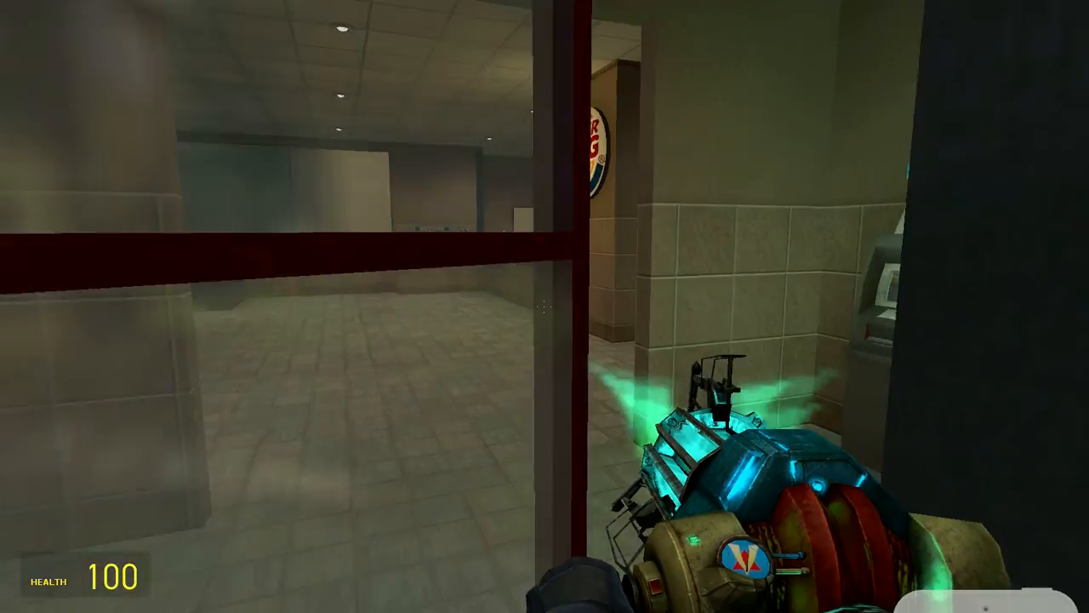
pyautogui.press('w')
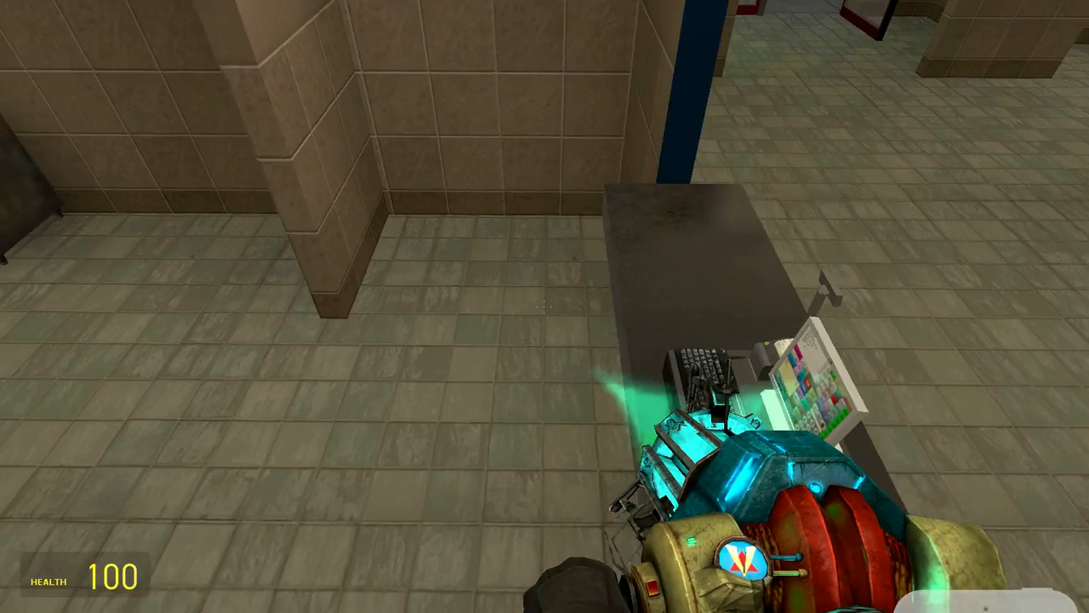
pyautogui.press('w')
pyautogui.press('w')
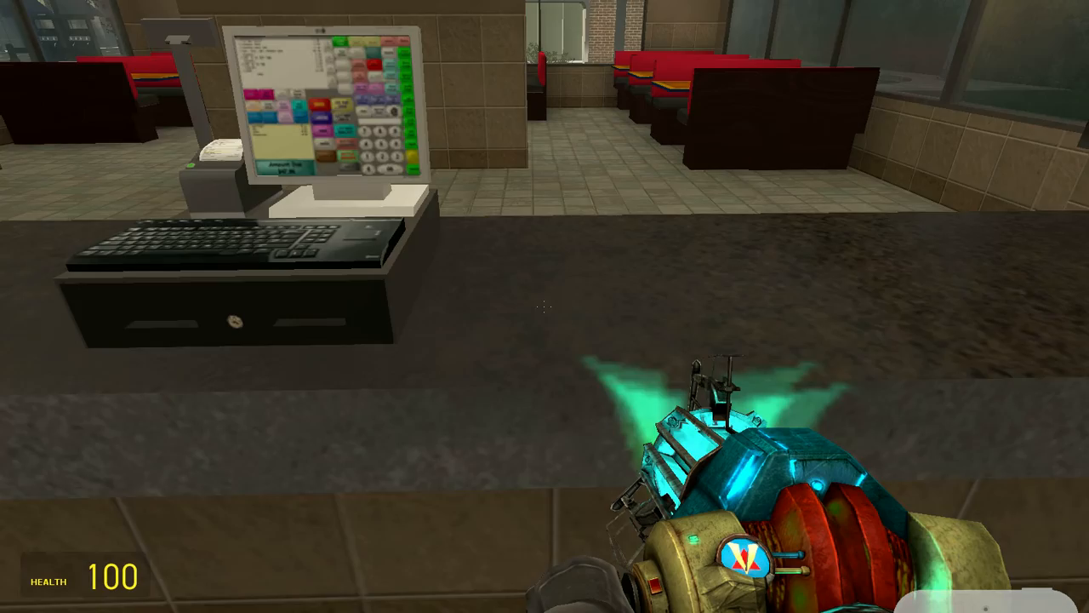
pyautogui.press('w')
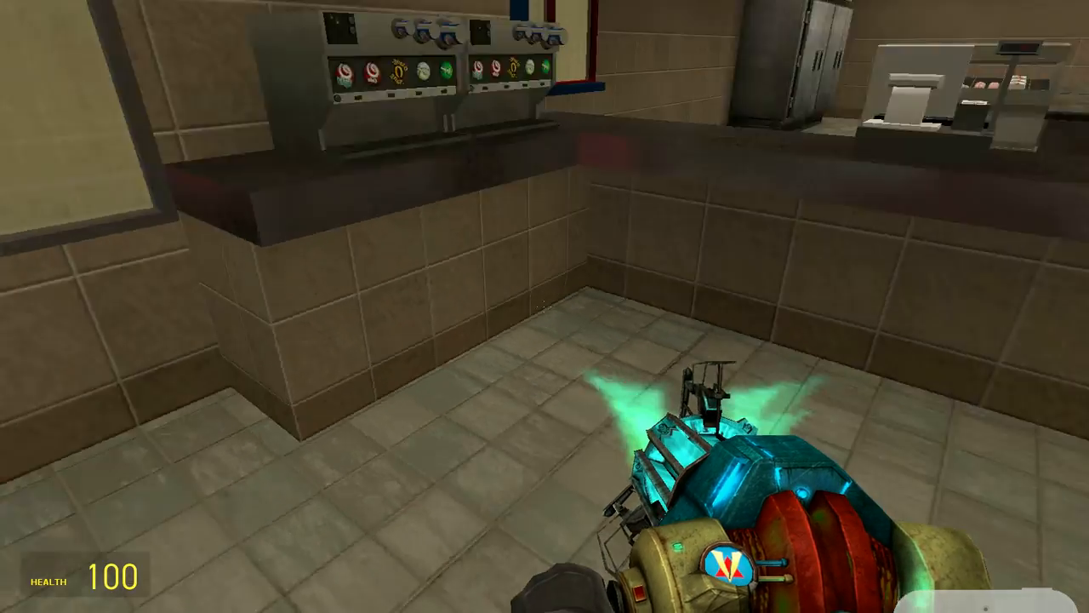
pyautogui.press('w')
pyautogui.press('w')
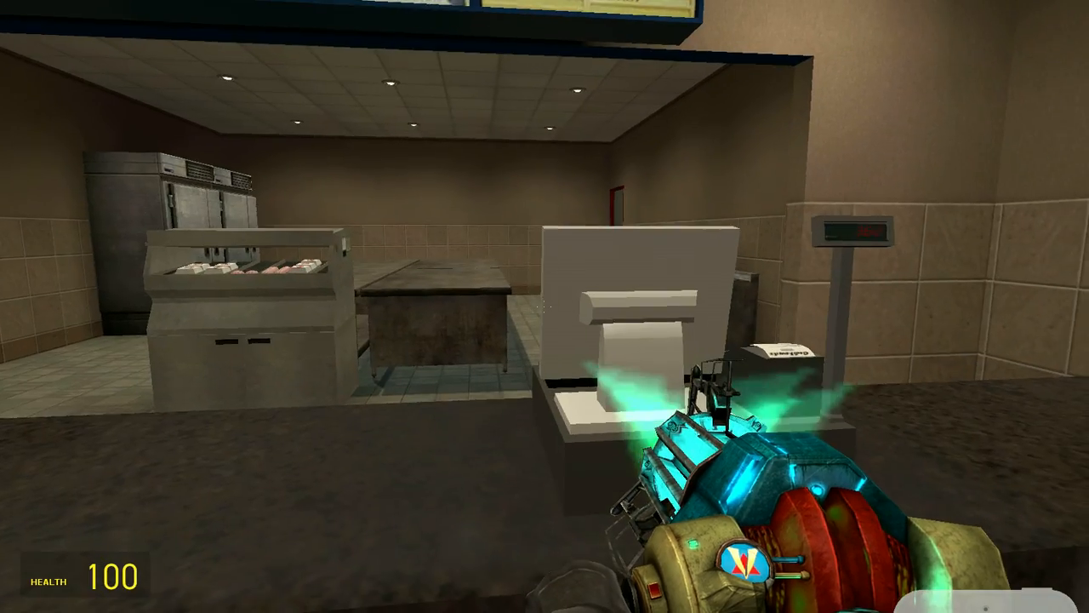
pyautogui.press('w')
pyautogui.press('w')
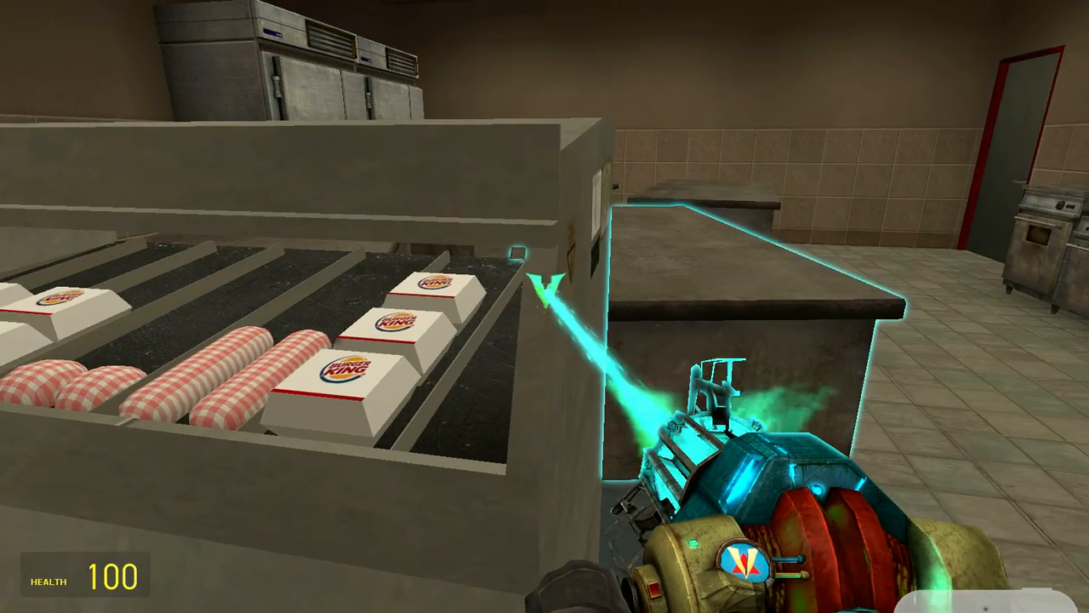
# - Swing the food warmer around with the Physgun, then head into the dining area
pyautogui.moveTo(545, 307); pyautogui.dragTo(544, 306)
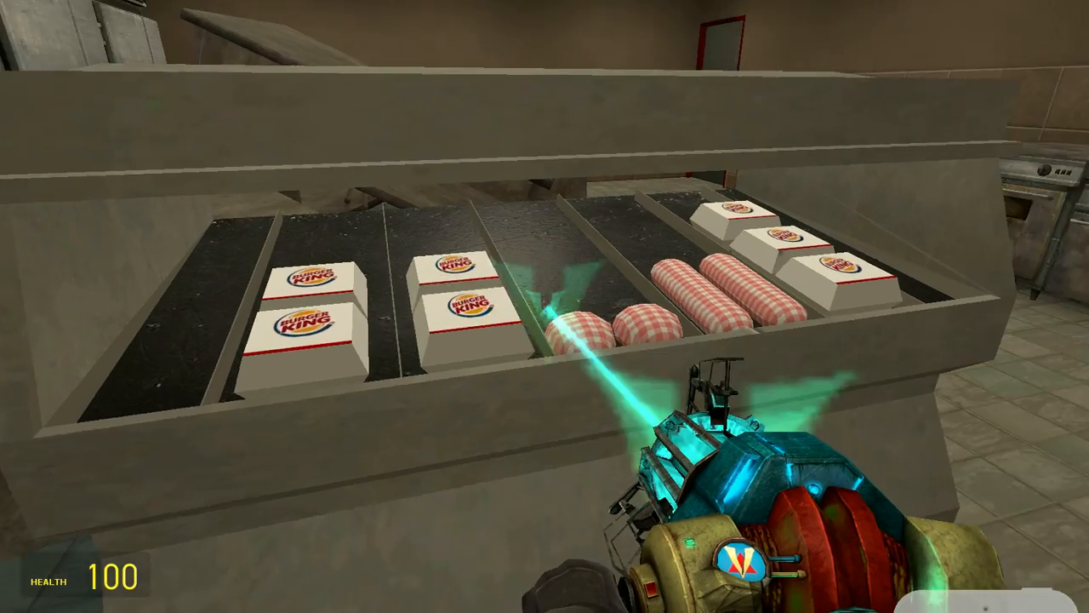
pyautogui.press('w')
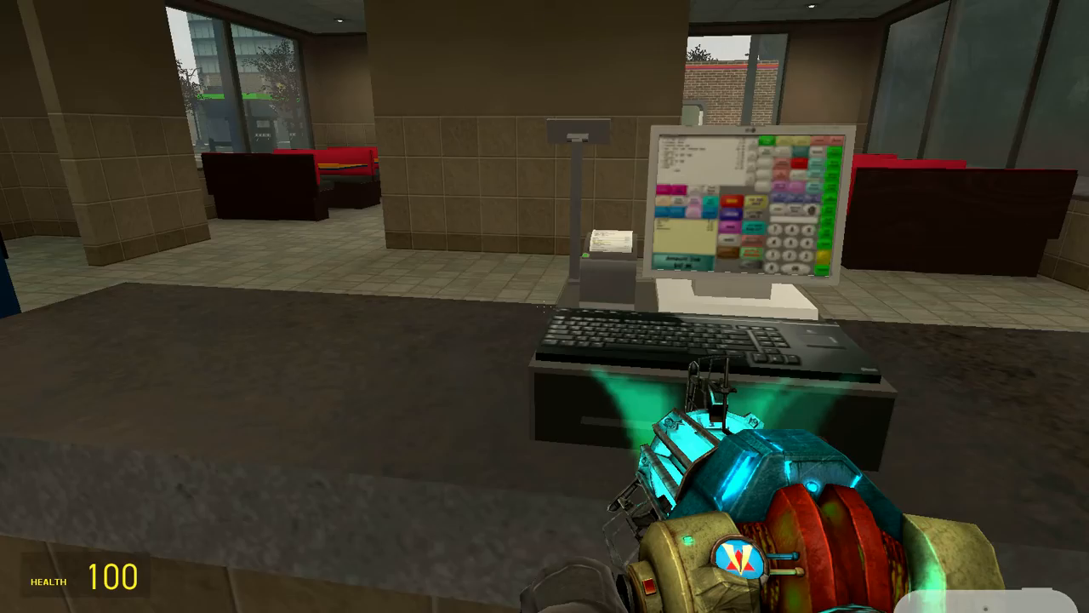
pyautogui.press('w')
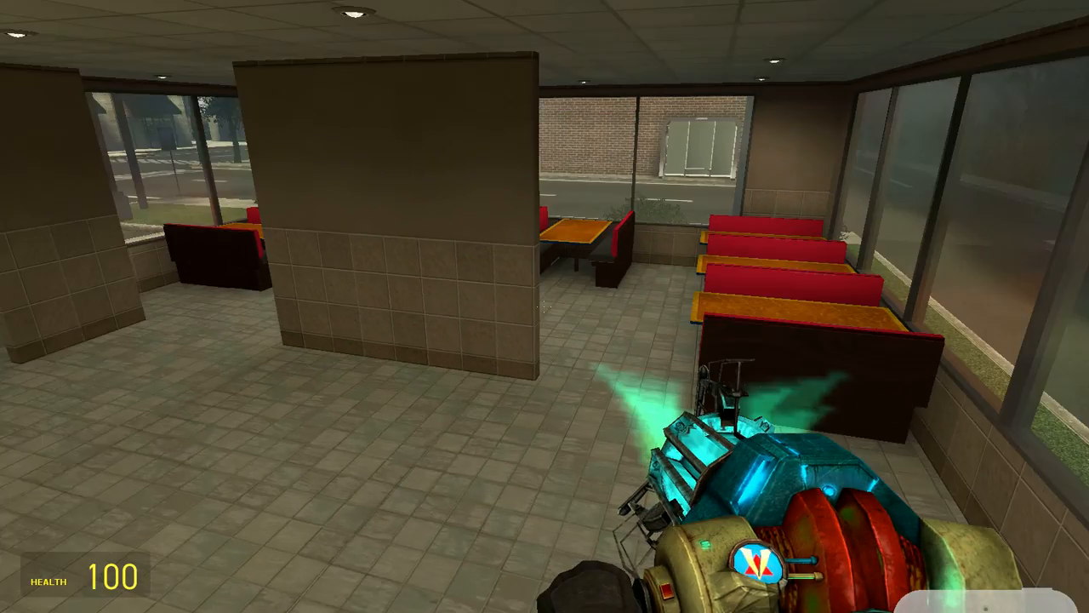
pyautogui.press('w')
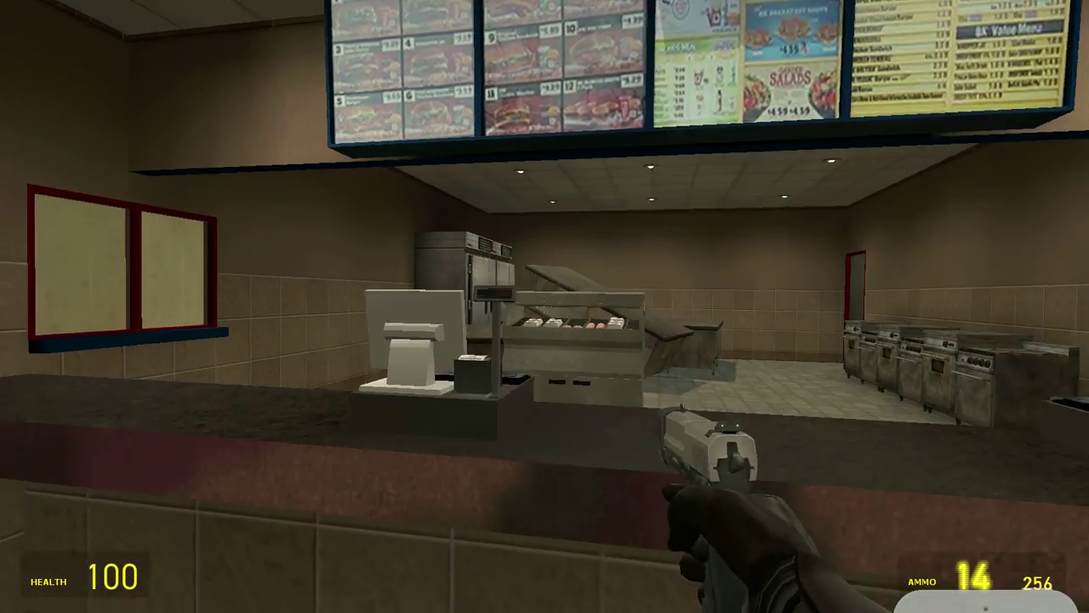
# - Fire the pistol toward the kitchen and at the soda dispenser, moving in close
pyautogui.press('w')
pyautogui.click(545, 306)
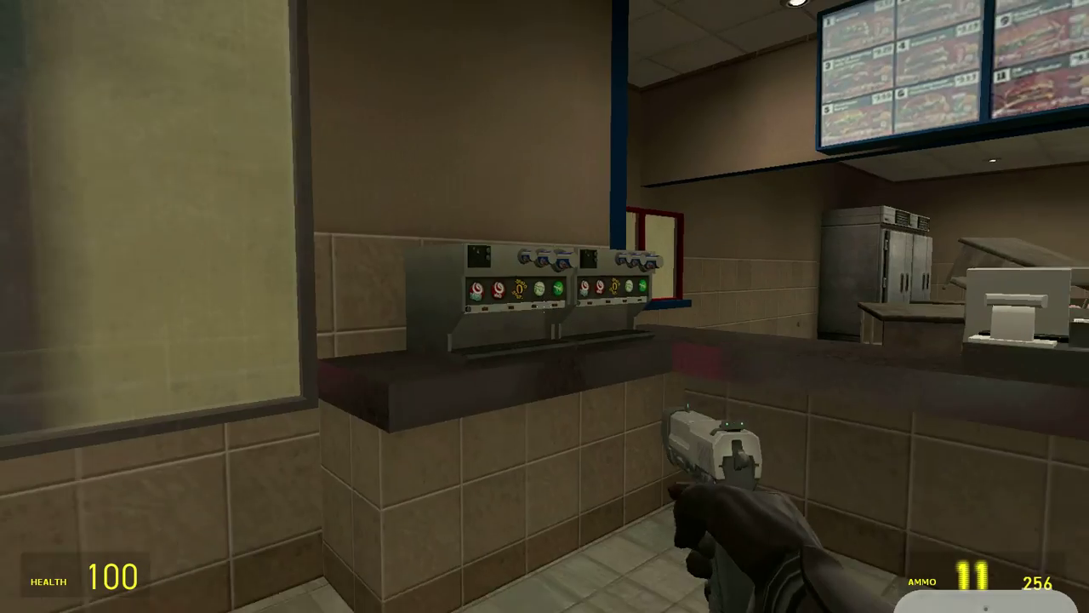
pyautogui.press('w')
pyautogui.click(545, 307)
pyautogui.press('w')
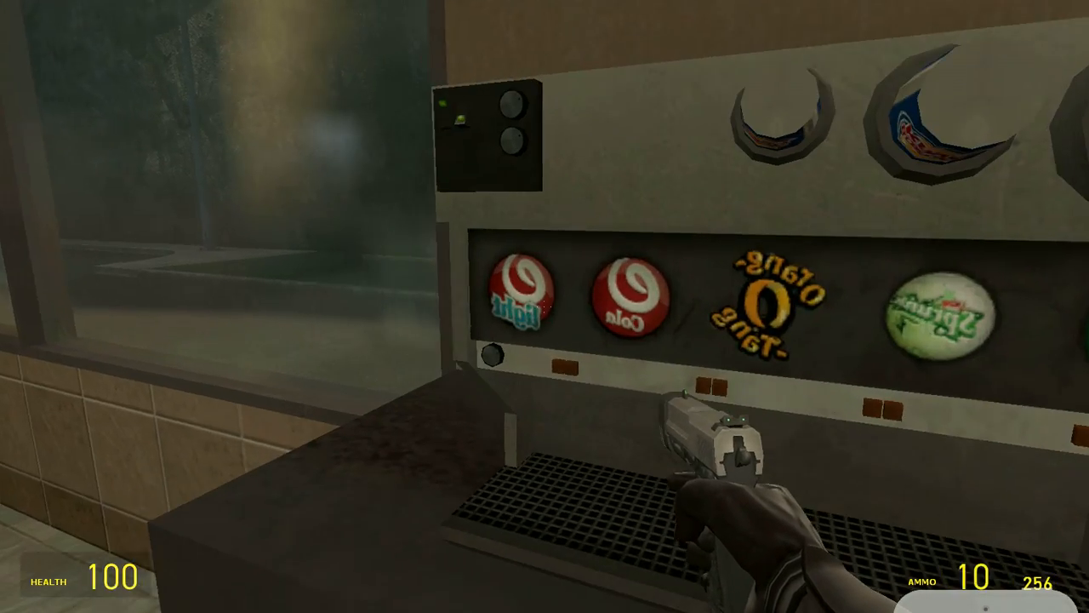
# - Leave the restaurant, cross the street and walk through the glass doors to the sundial
pyautogui.press('w')
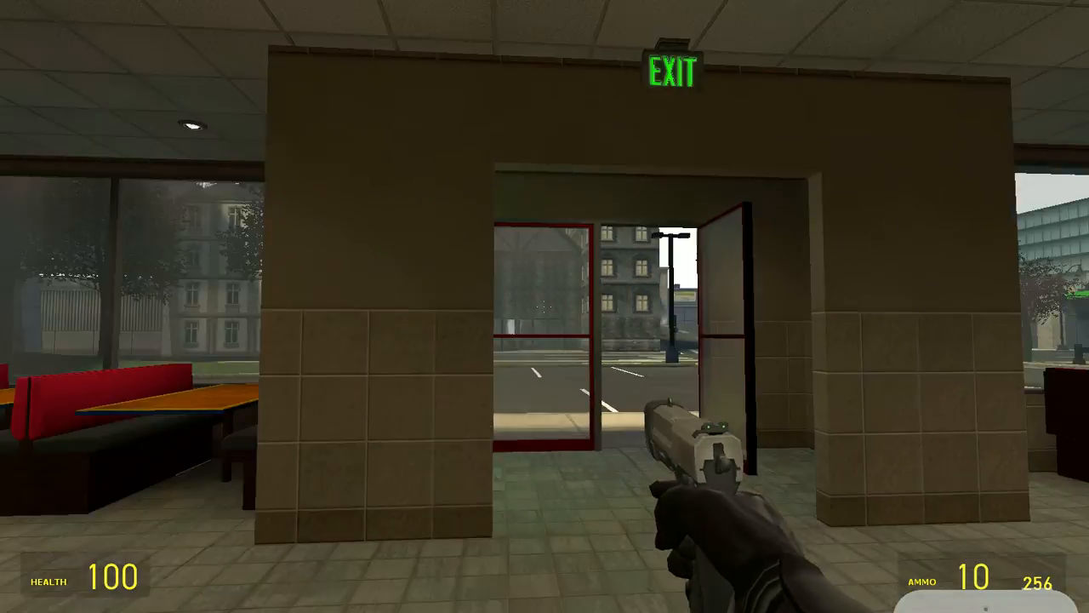
pyautogui.press('w')
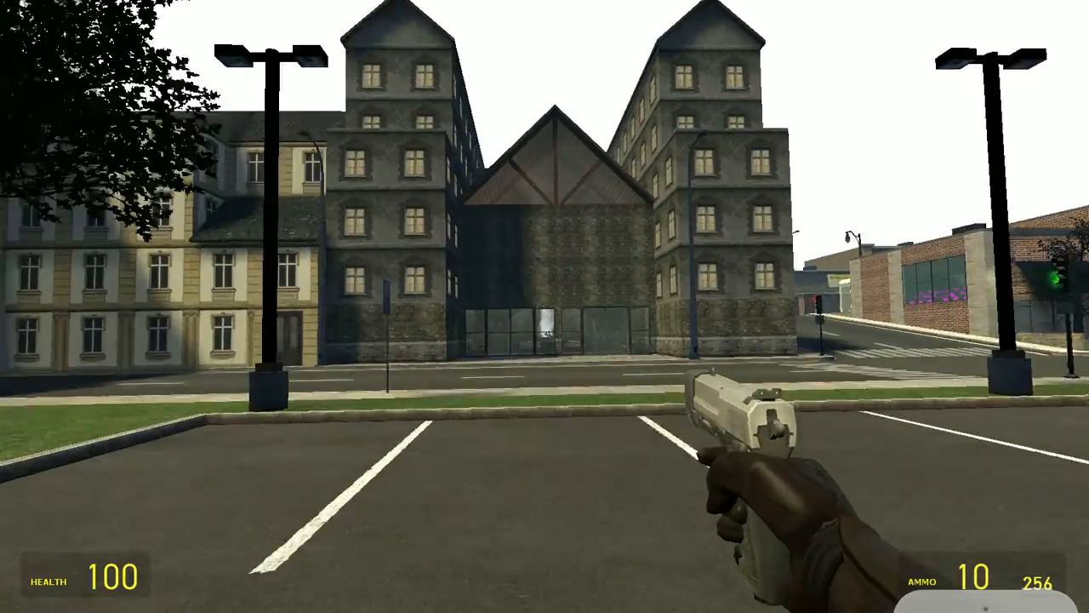
pyautogui.press('w')
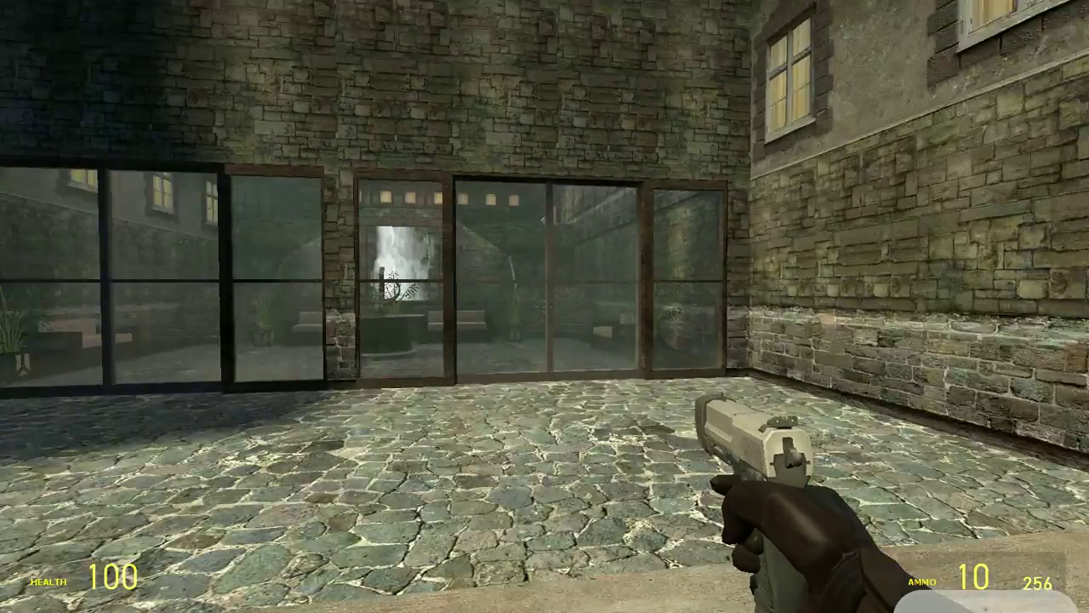
pyautogui.click(545, 307)
pyautogui.press('w')
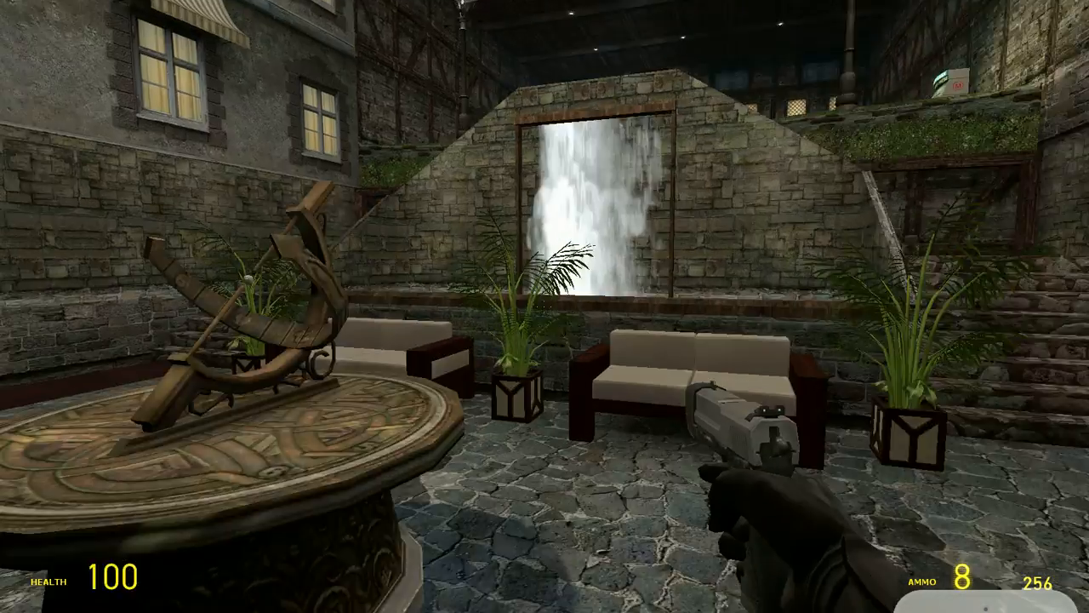
# - Lower the pistol and bring up the Other weapons collection in the spawn menu
pyautogui.press('2')
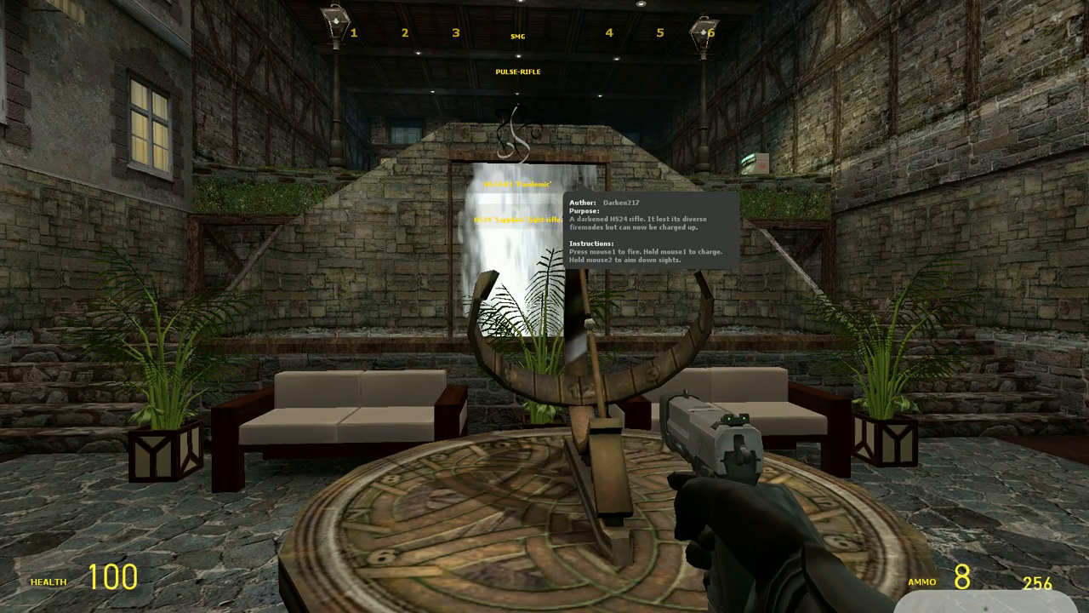
pyautogui.click(545, 306)
pyautogui.press('q')
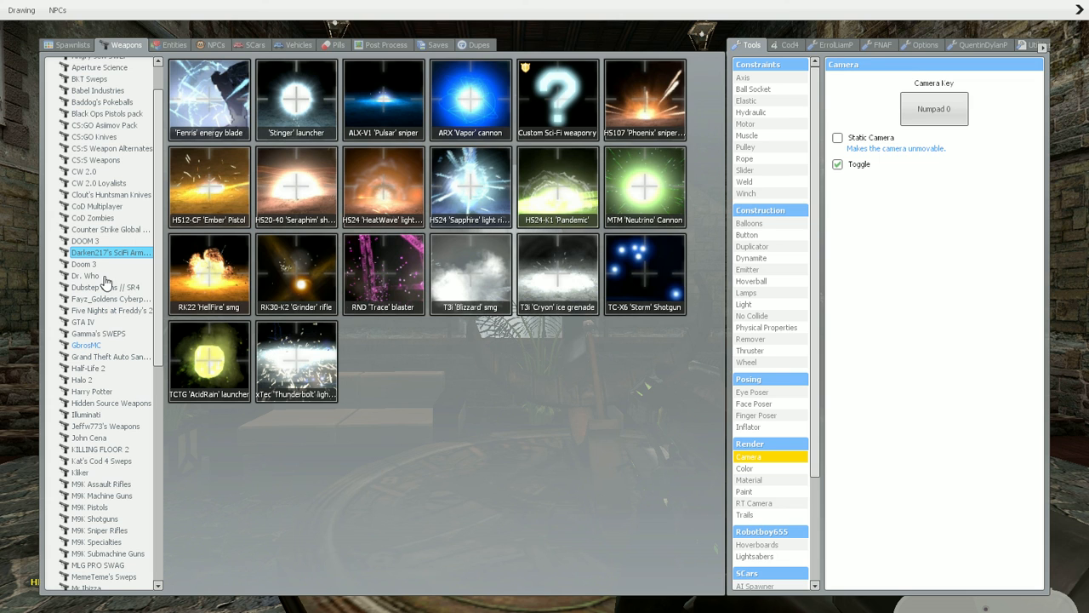
pyautogui.scroll(-3, 109, 428)
pyautogui.scroll(-3, 102, 429)
pyautogui.click(82, 419)
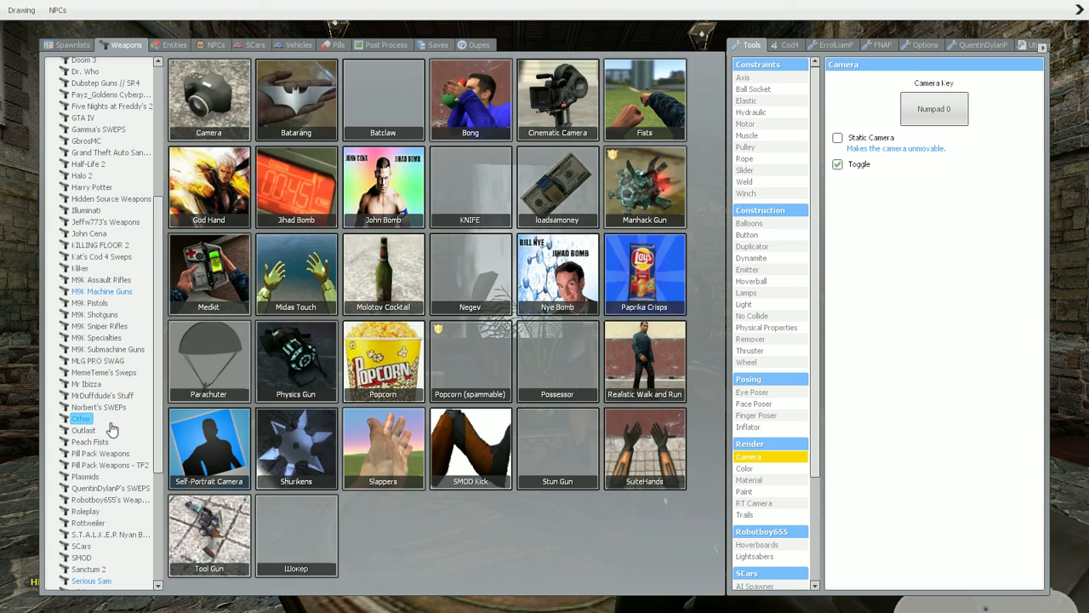
# - Equip the SuiteHands, climb the stairs and go through the door into the brick corridor
pyautogui.click(625, 462)
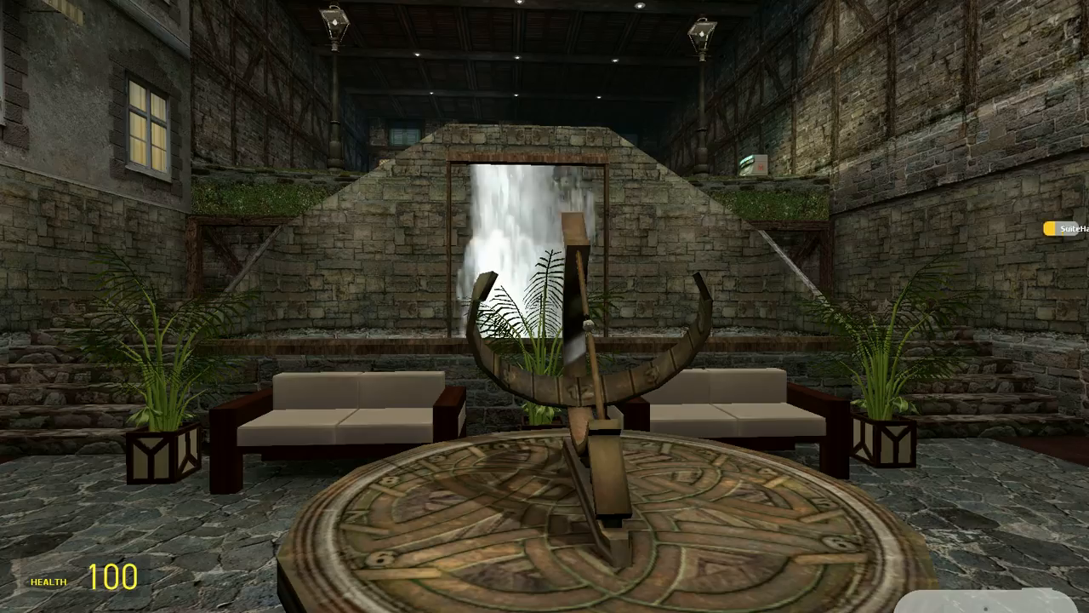
pyautogui.press('w')
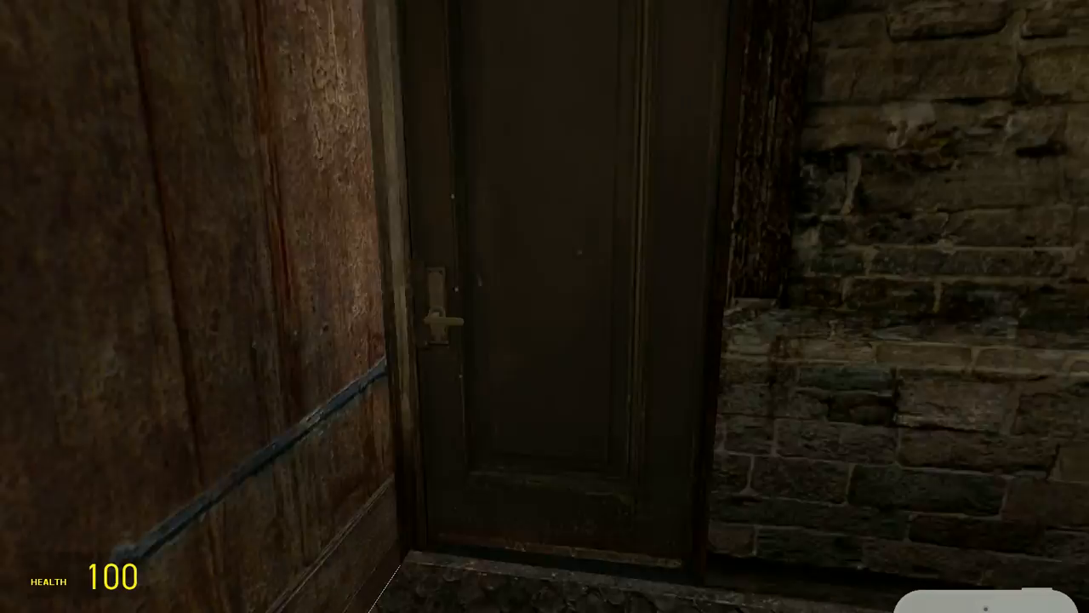
pyautogui.press('e')
pyautogui.press('w')
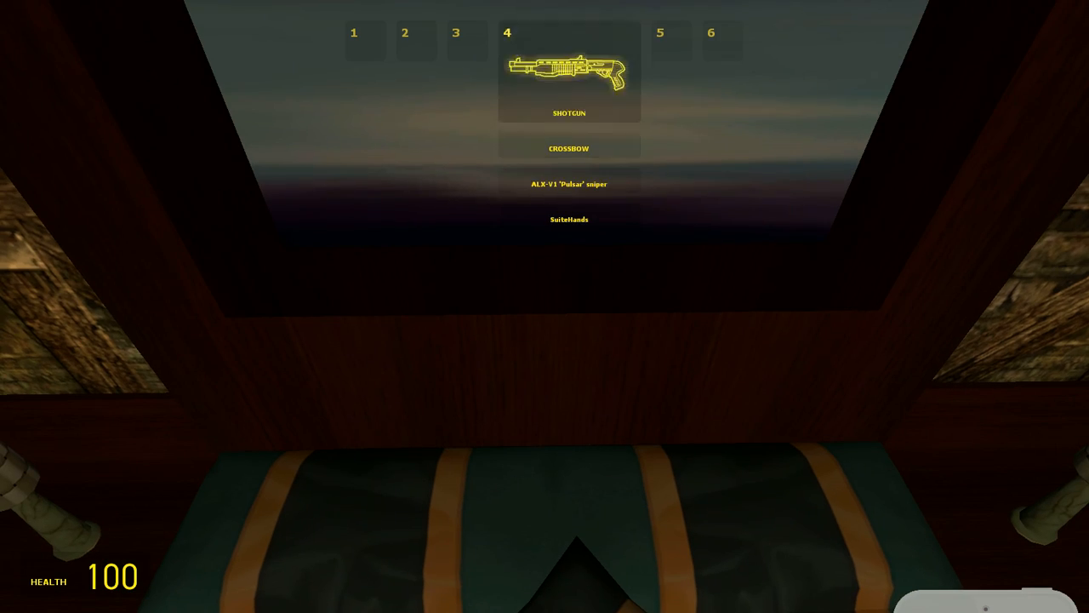
pyautogui.scroll(3, 545, 306)
pyautogui.scroll(2, 545, 307)
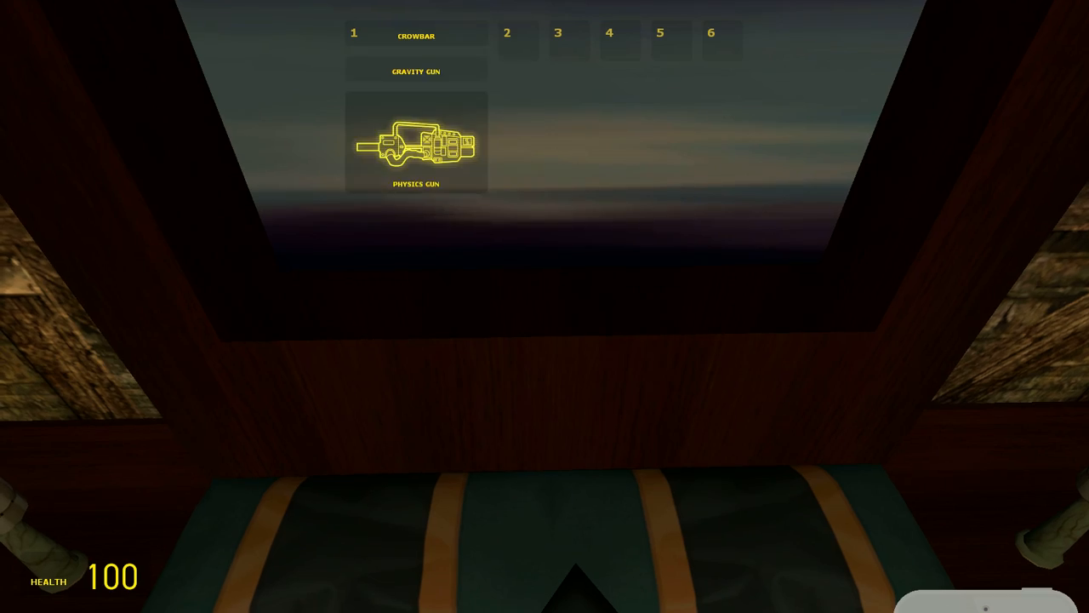
# - Switch to the physics gun and beam the cabinet and bed while roaming the corridors
pyautogui.click(545, 306)
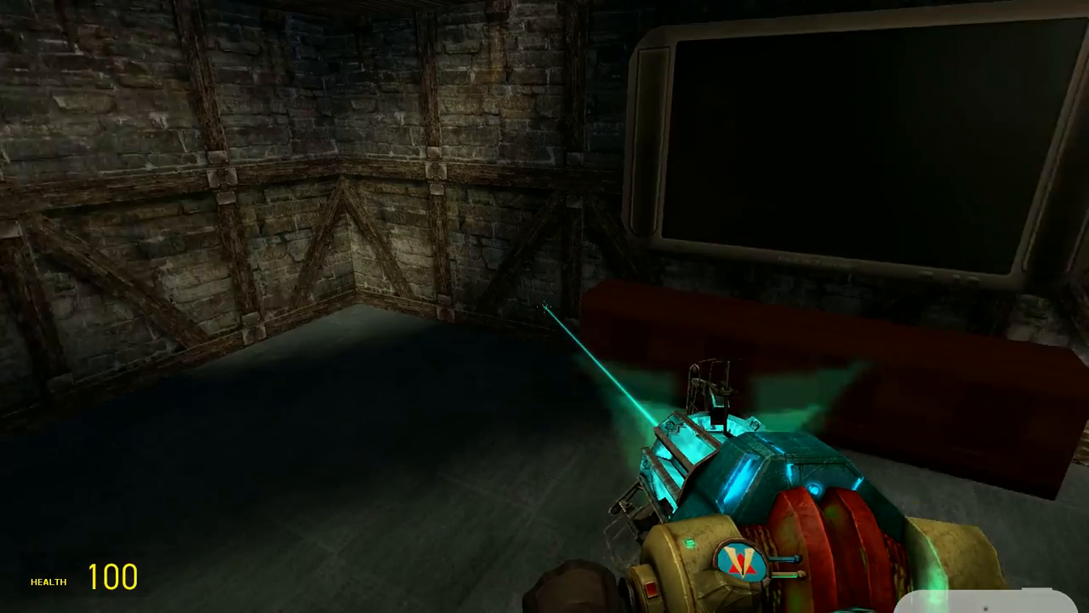
pyautogui.click(545, 307)
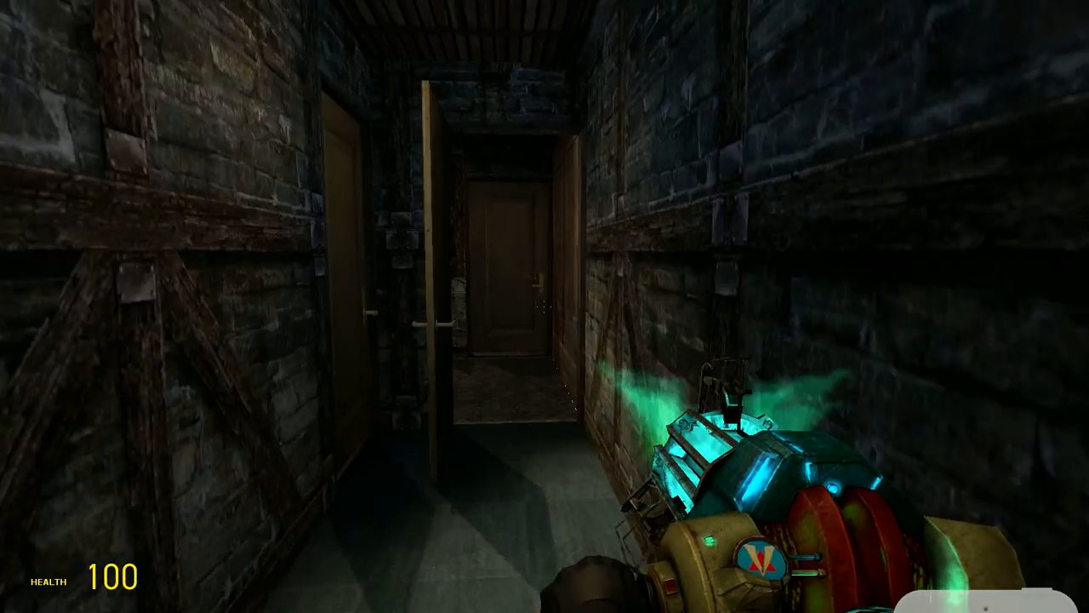
pyautogui.press('w')
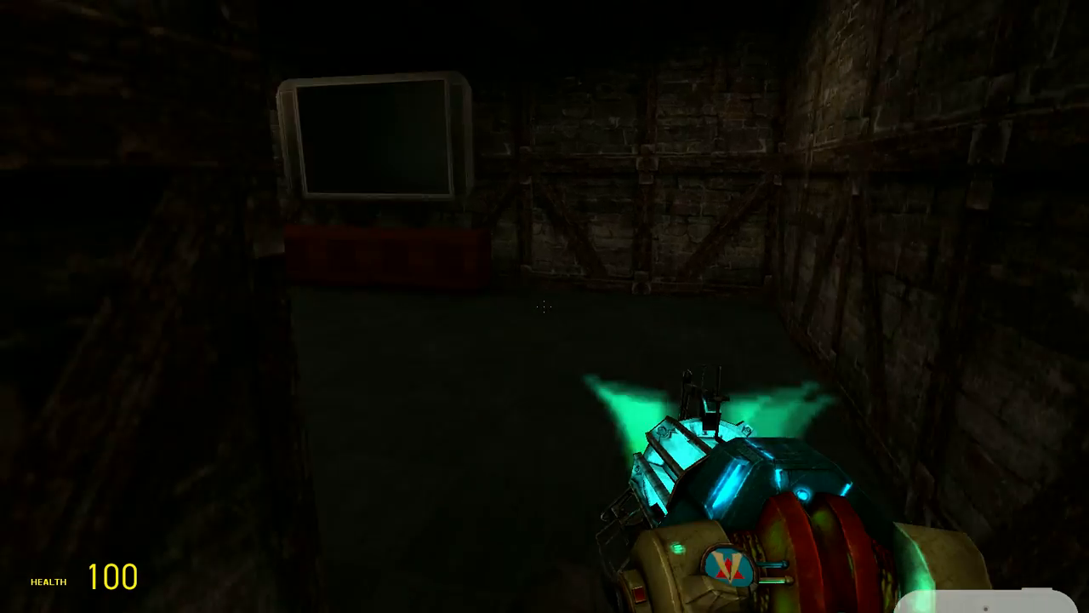
pyautogui.click(545, 306)
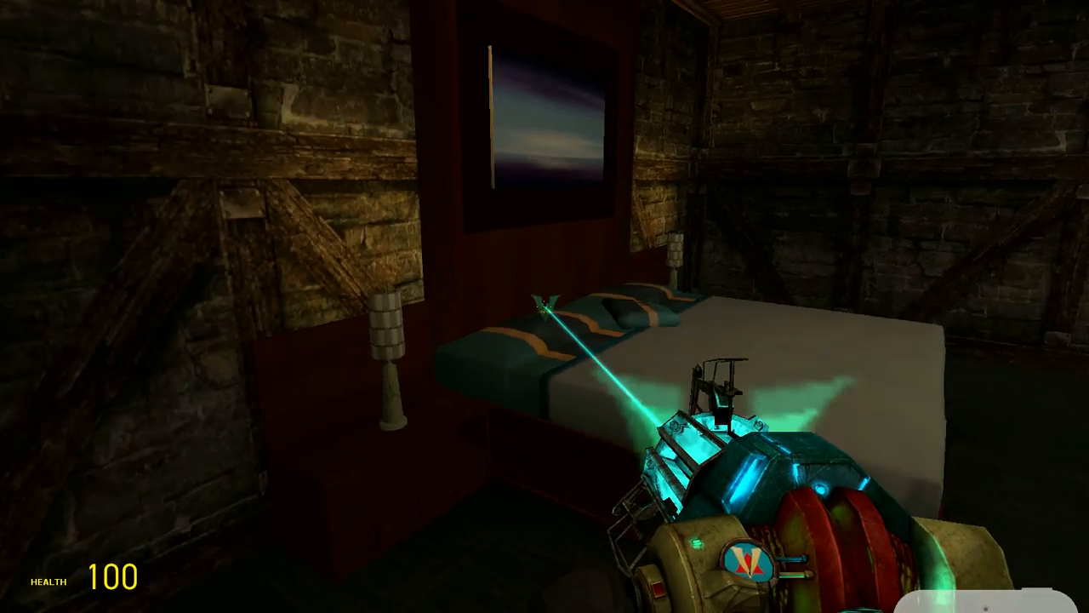
pyautogui.press('w')
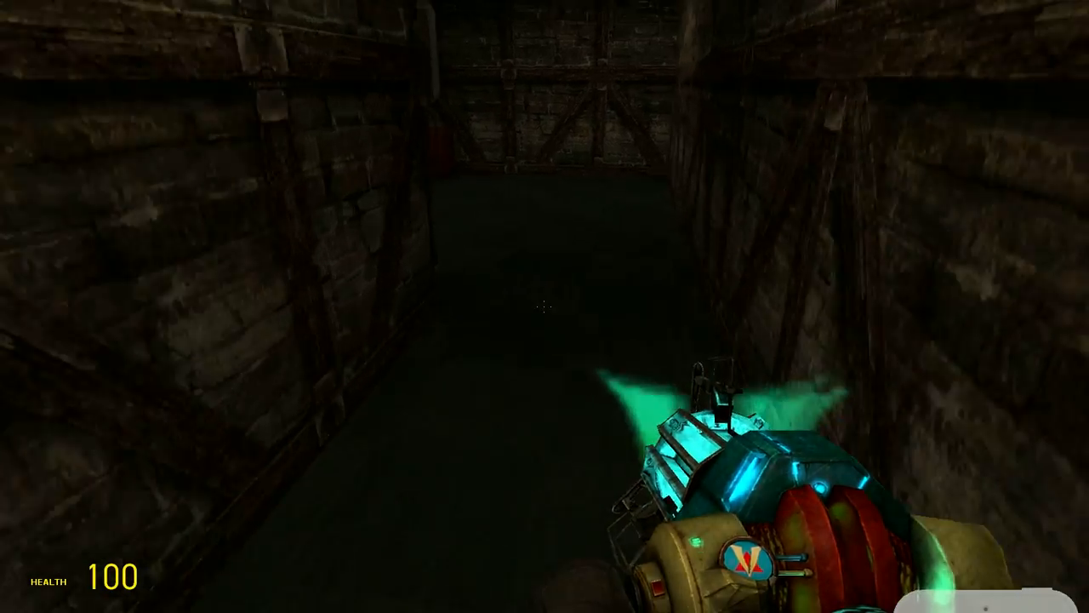
# - Walk through the corridor and courtyard out to the outdoor part of the map
pyautogui.press('w')
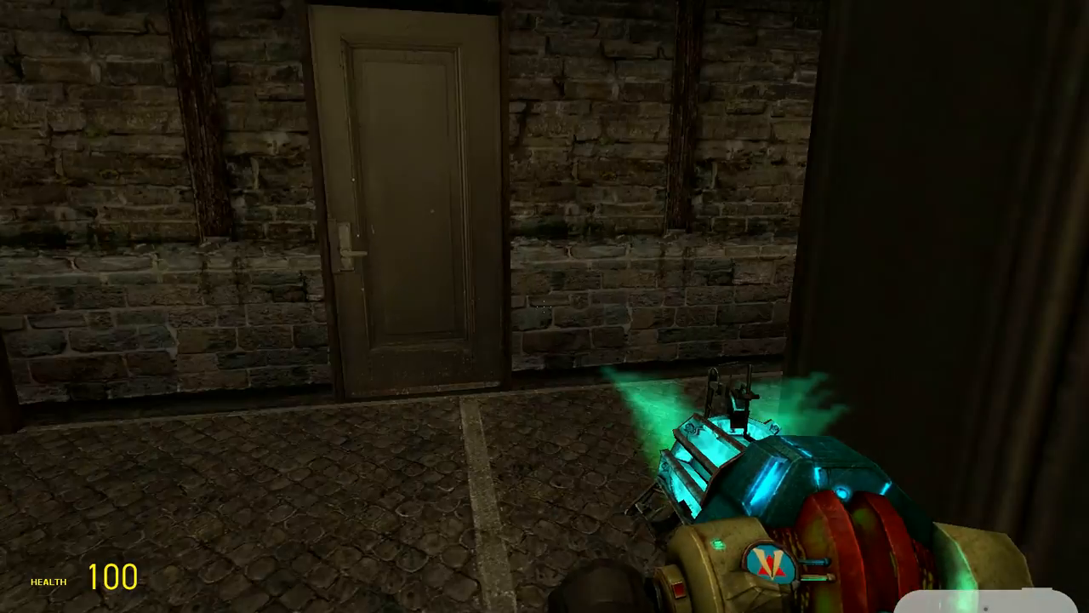
pyautogui.press('w')
pyautogui.press('w')
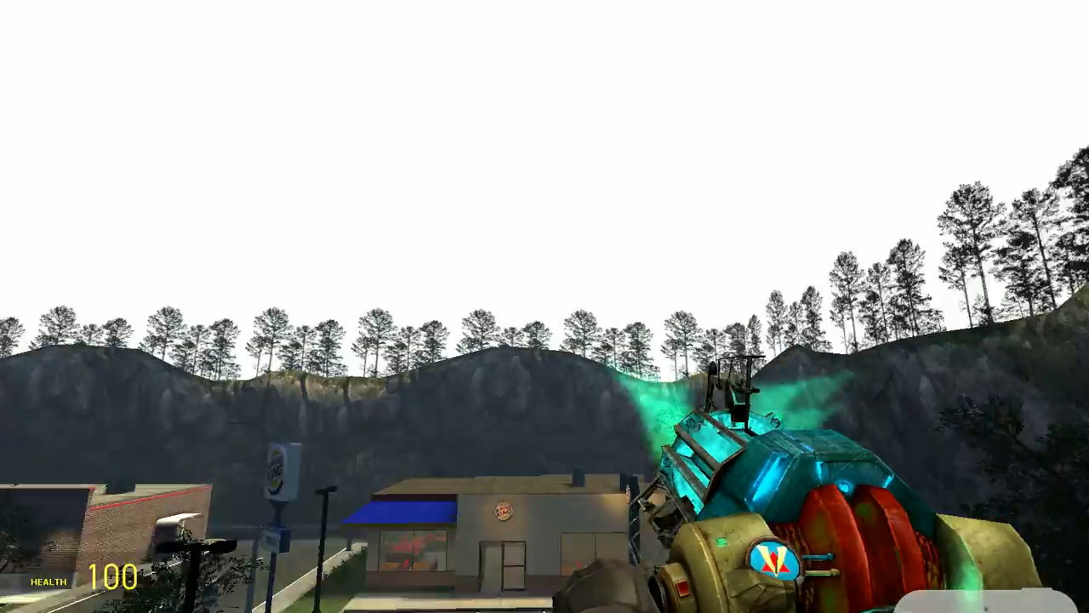
pyautogui.press('w')
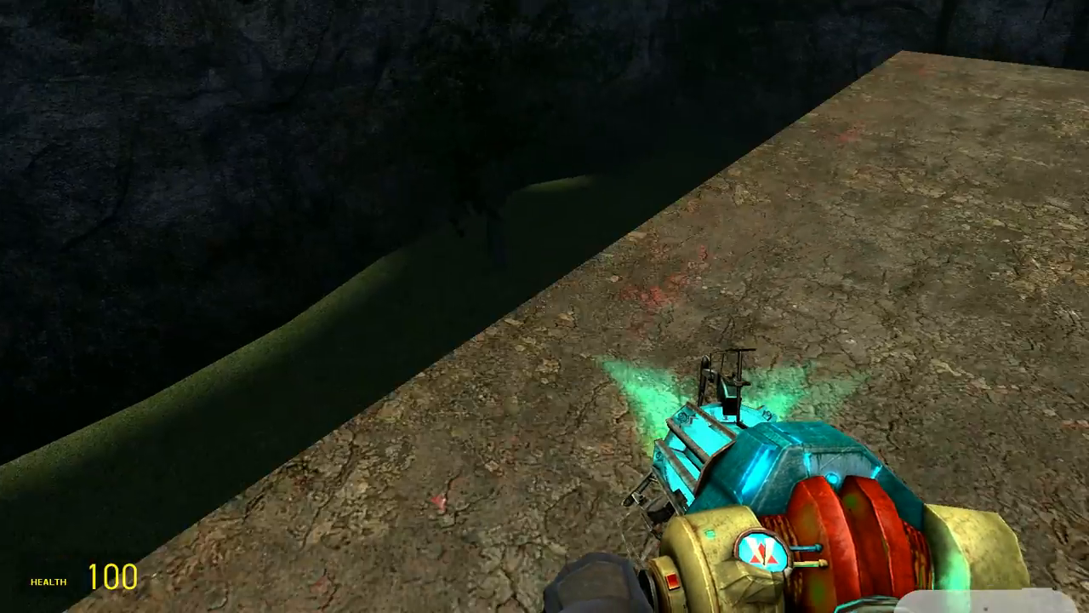
pyautogui.press('w')
# - Follow the restaurant sidewalk around to the drive-through window
pyautogui.press('w')
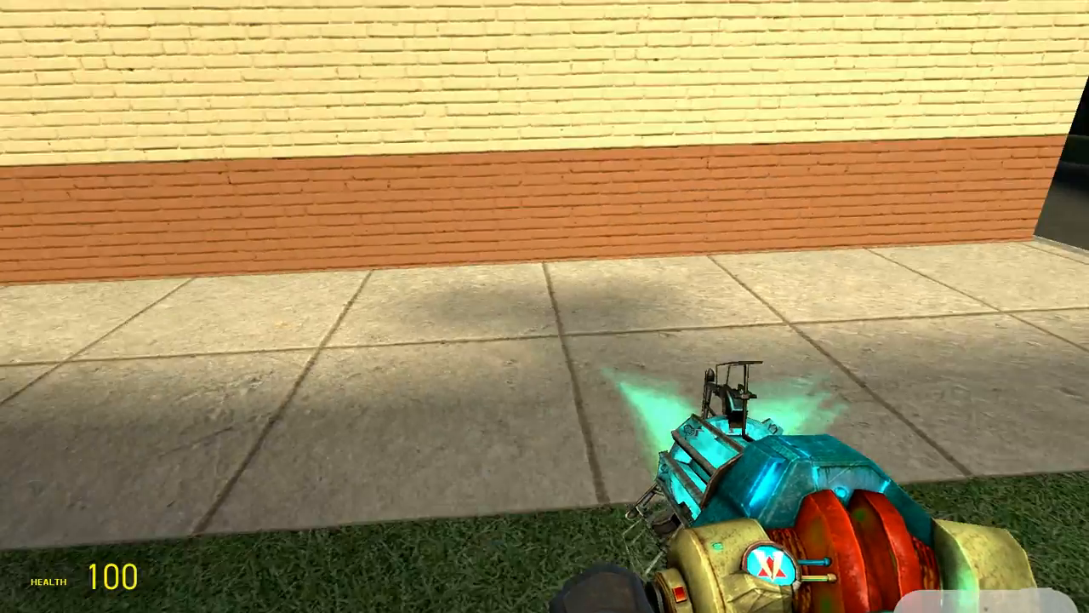
pyautogui.press('w')
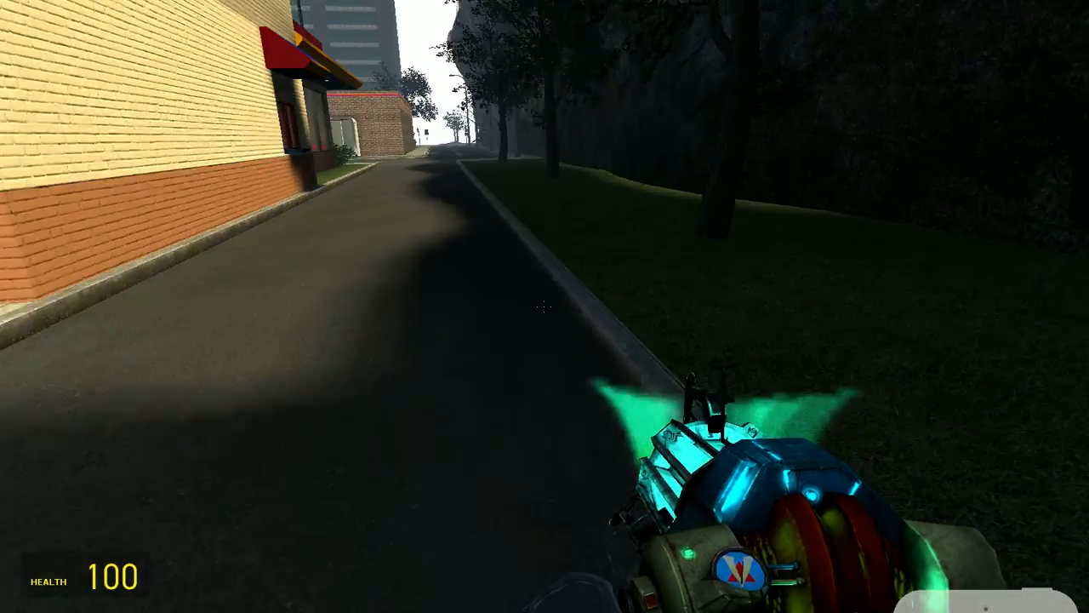
pyautogui.press('w')
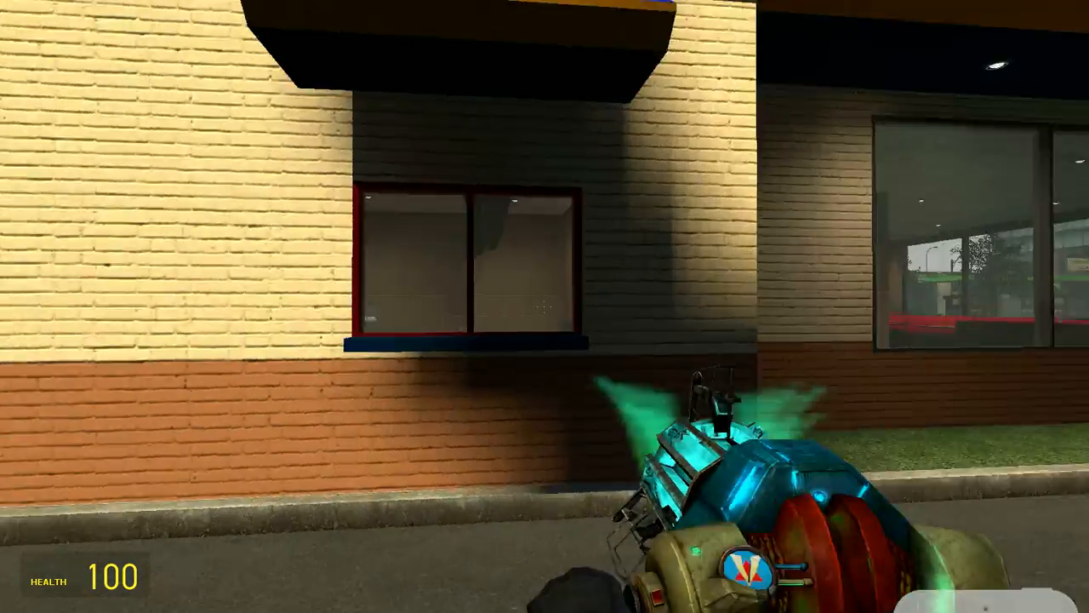
pyautogui.press('w')
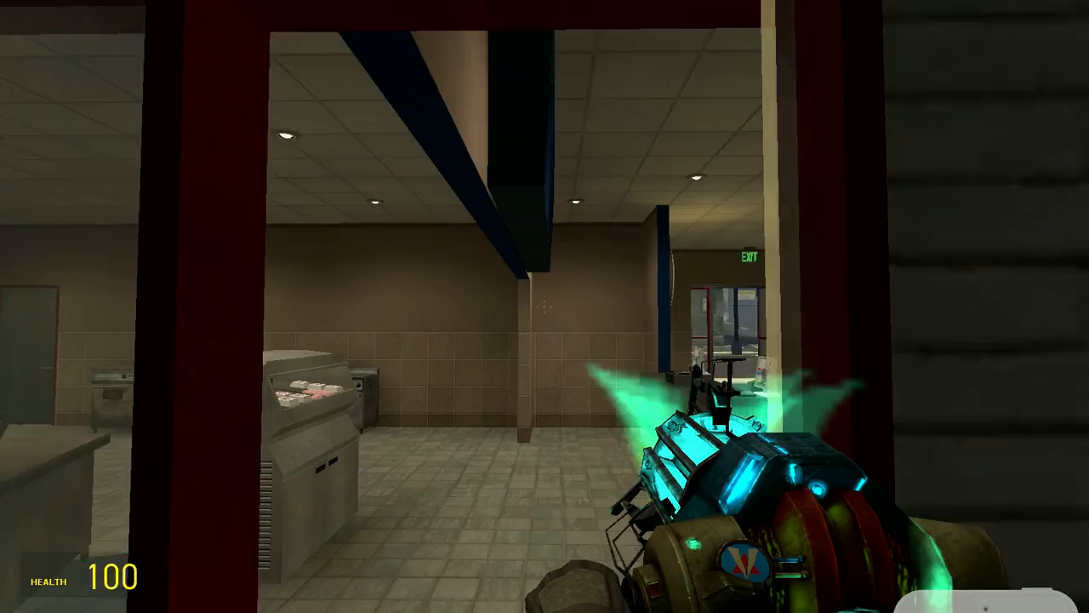
pyautogui.press('w')
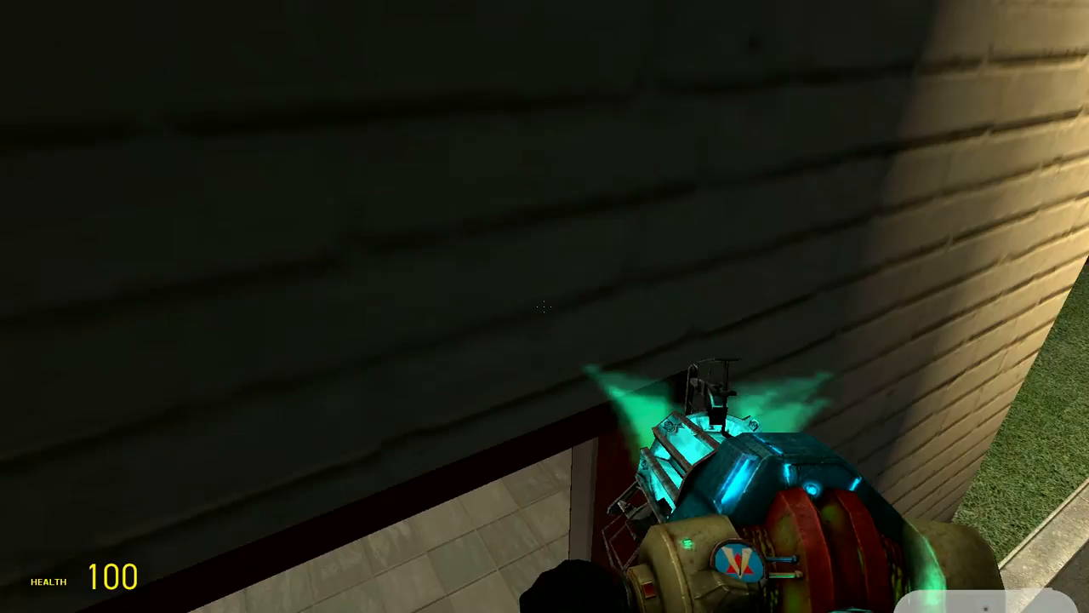
# - Cross the street into the City 7 bus shelter and bring up the spawn menu
pyautogui.press('w')
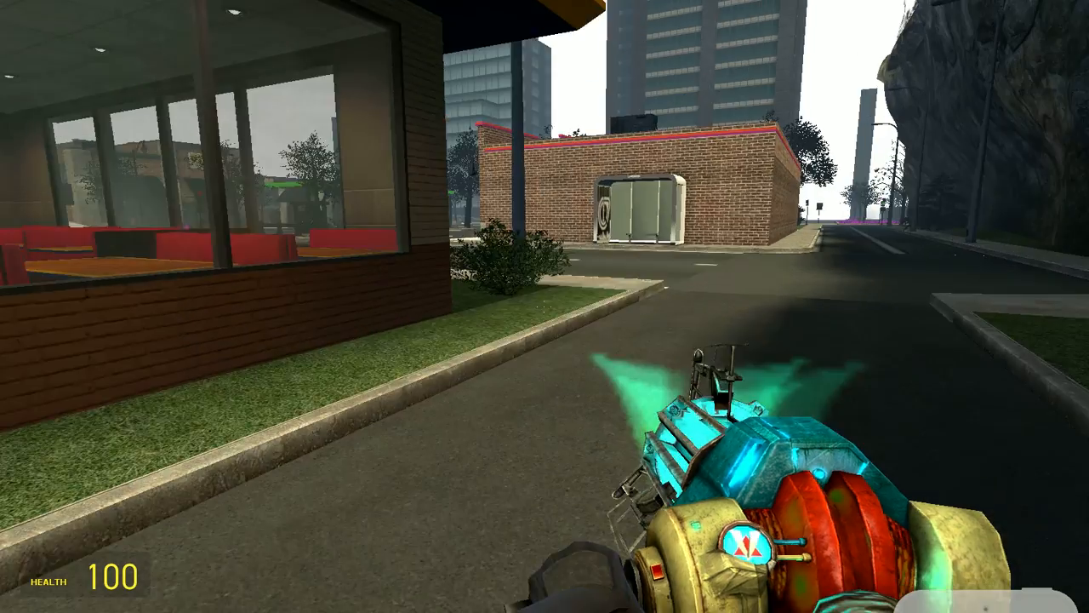
pyautogui.press('w')
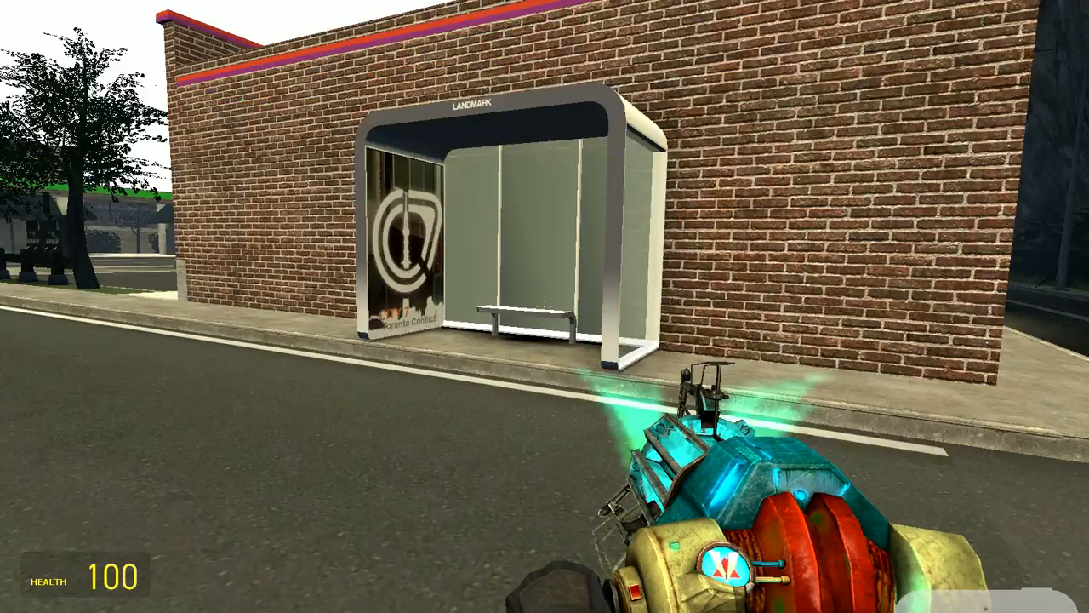
pyautogui.press('w')
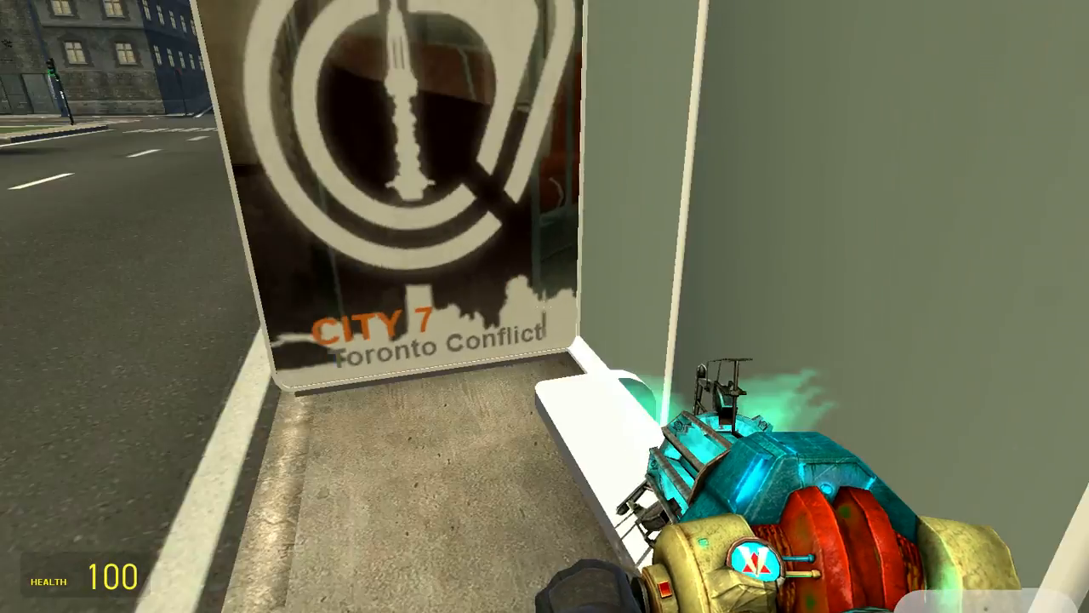
pyautogui.press('w')
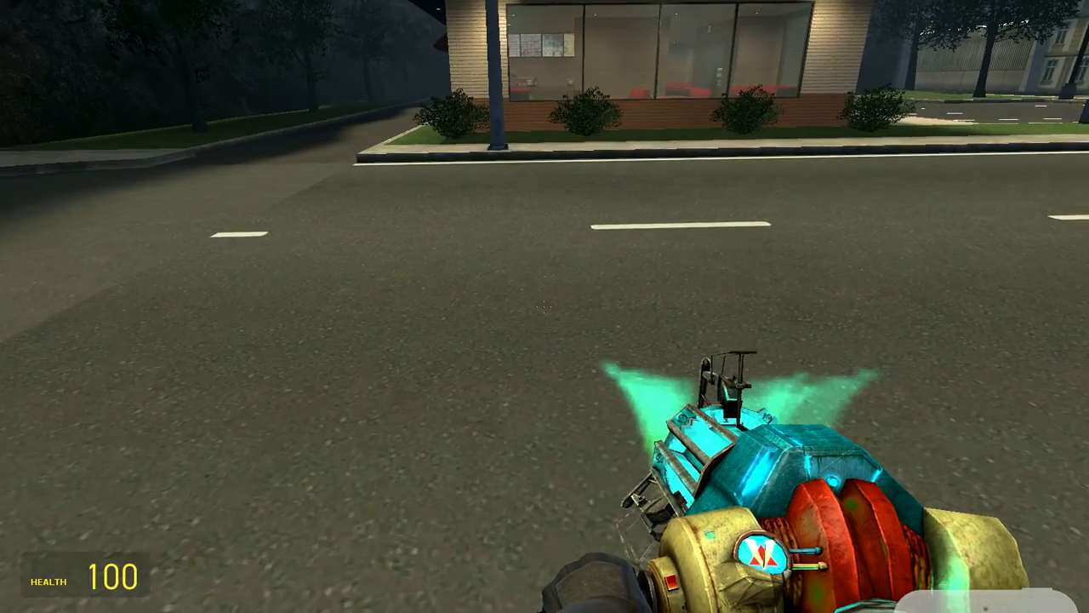
pyautogui.press('q')
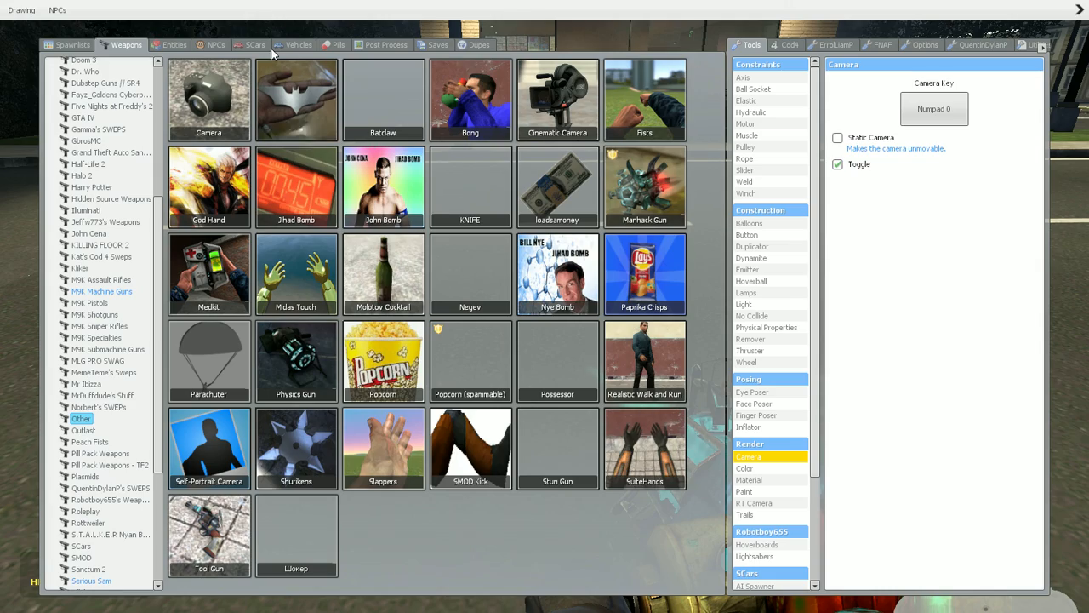
# - Spawn the bus from the SCars vehicle collection and climb in
pyautogui.click(255, 45)
pyautogui.press('q')
pyautogui.press('q')
pyautogui.scroll(-1, 536, 415)
pyautogui.scroll(-2, 287, 324)
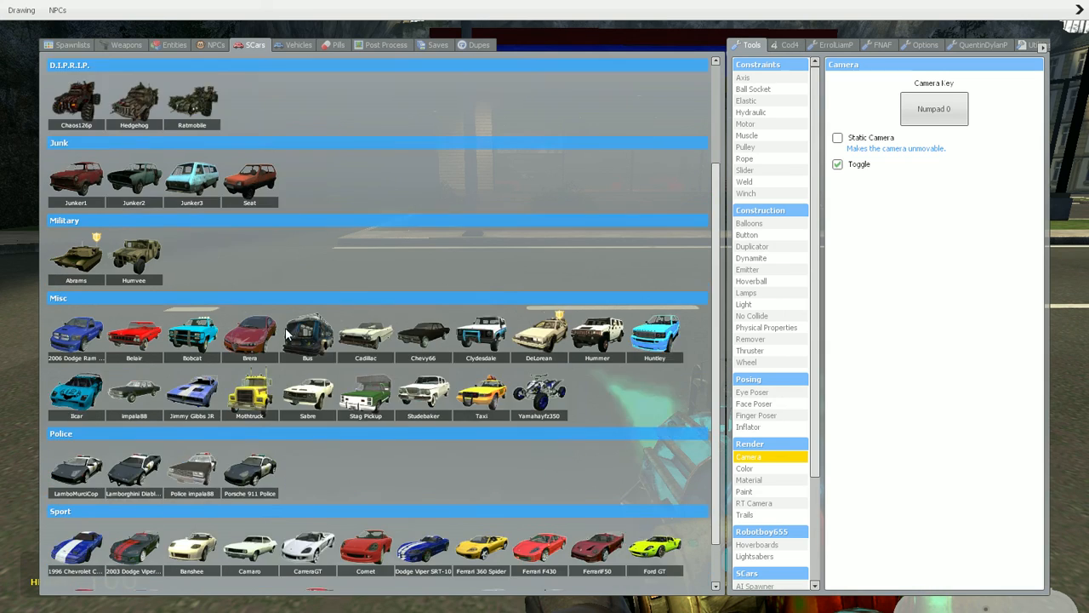
pyautogui.scroll(-1, 334, 395)
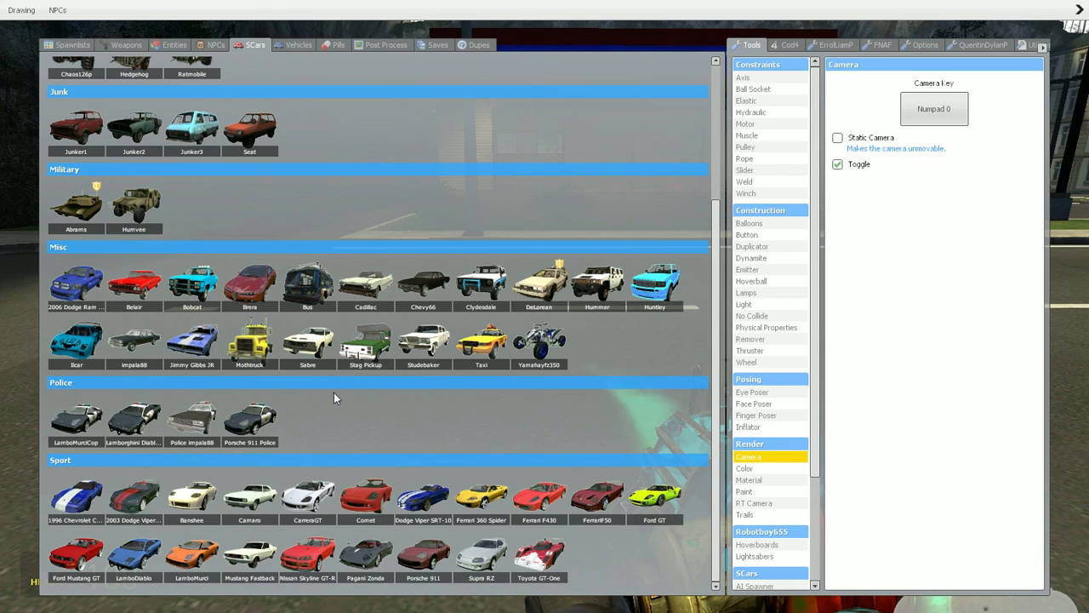
pyautogui.scroll(1, 334, 392)
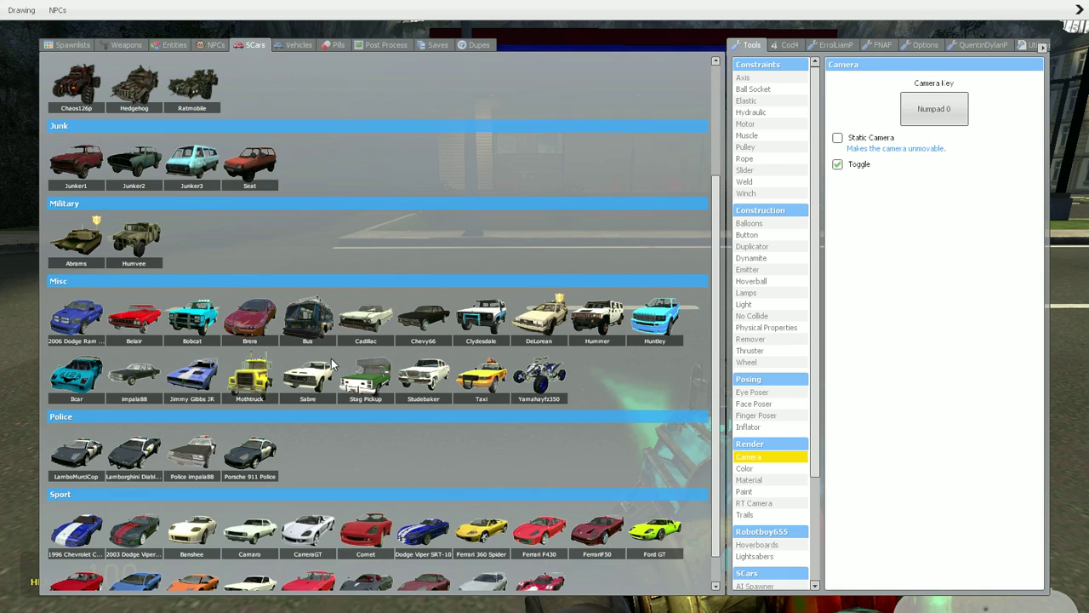
pyautogui.click(307, 322)
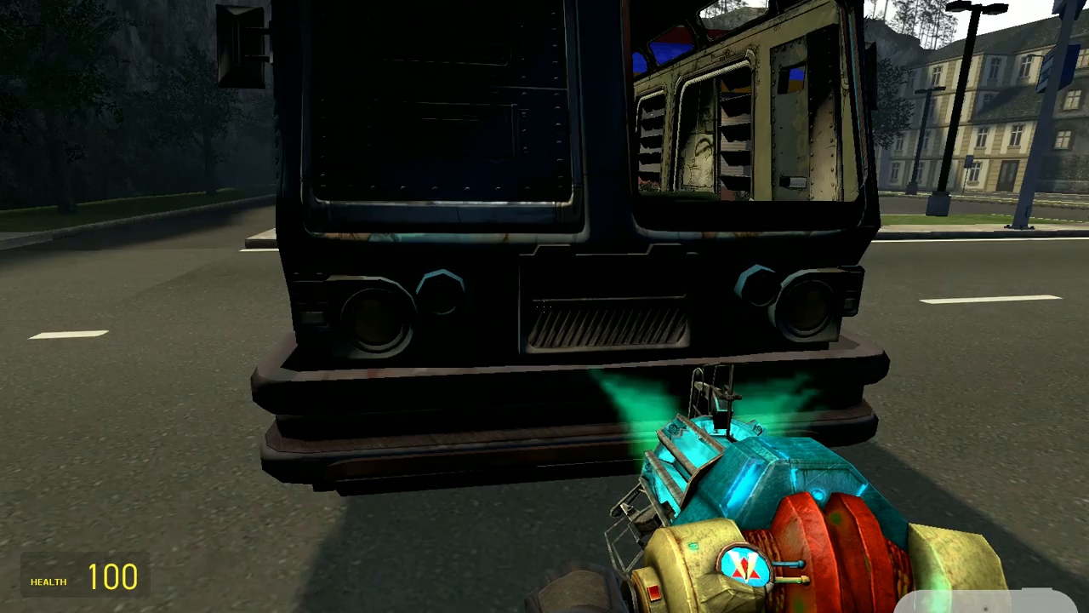
pyautogui.press('e')
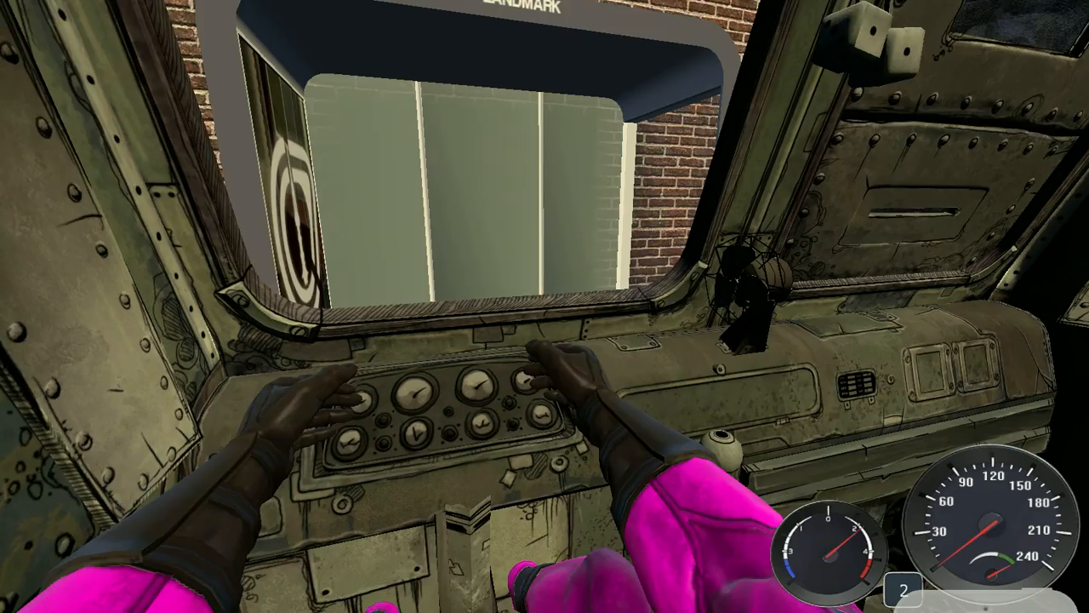
# - Drive off, back the bus up, get out, undo the bus and reopen the spawn menu
pyautogui.press('s')
pyautogui.press('w')
pyautogui.press('w')
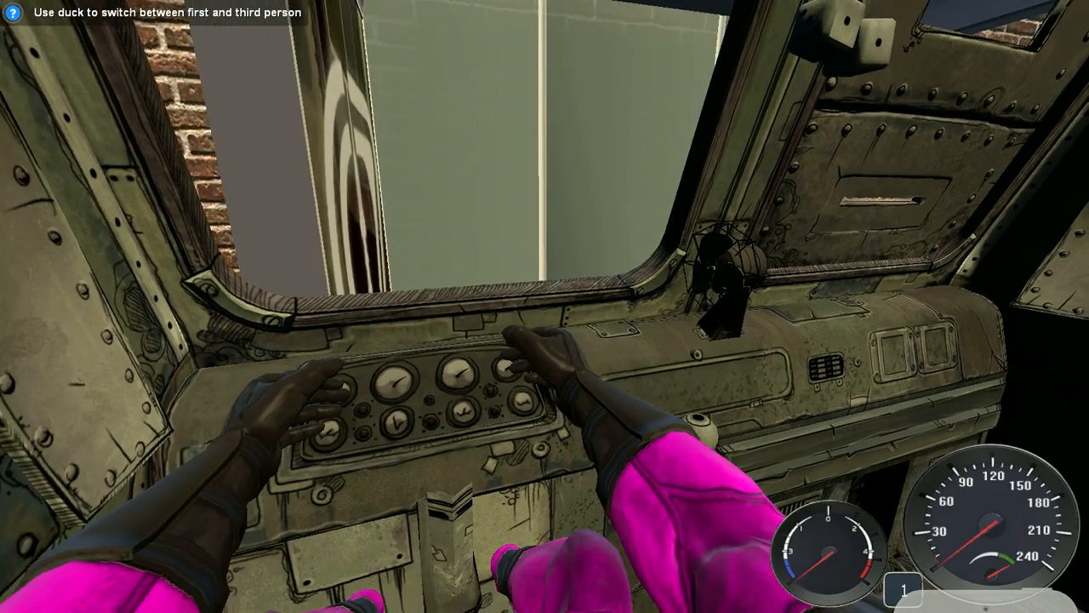
pyautogui.press('s')
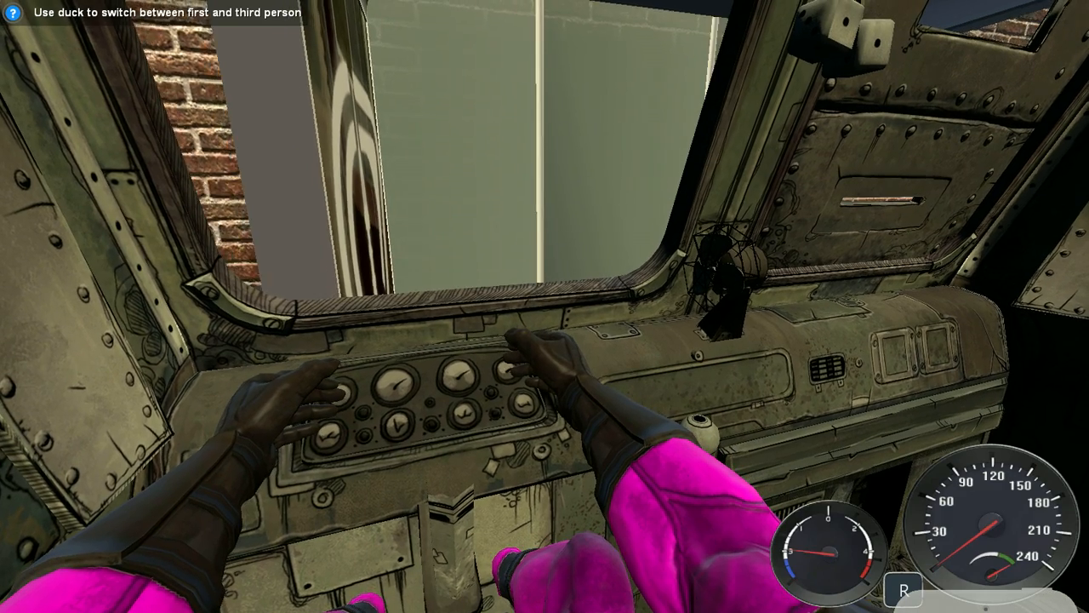
pyautogui.press('s')
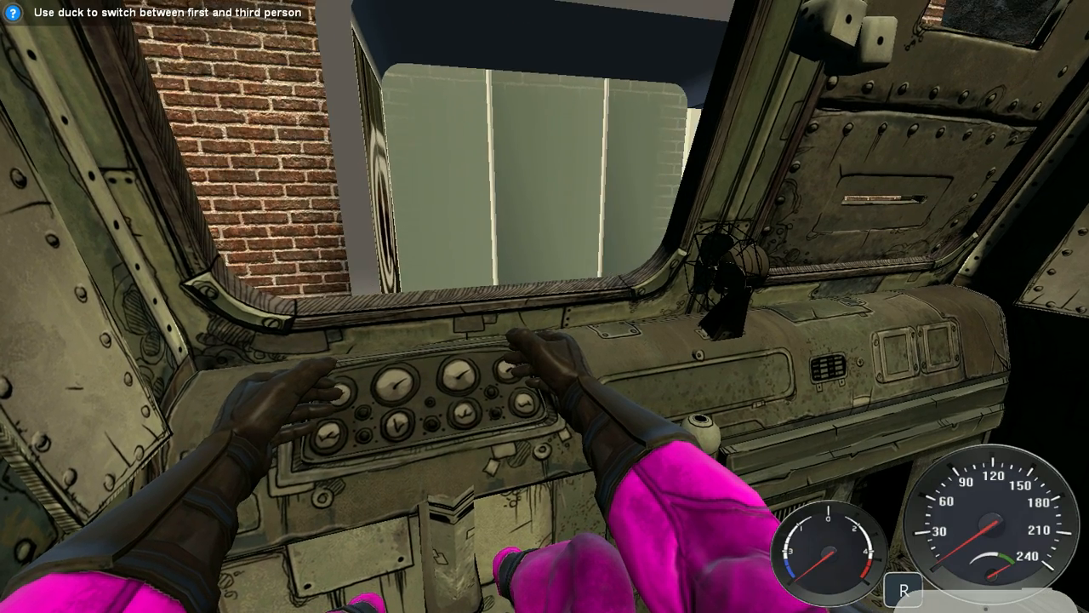
pyautogui.press('e')
pyautogui.press('z')
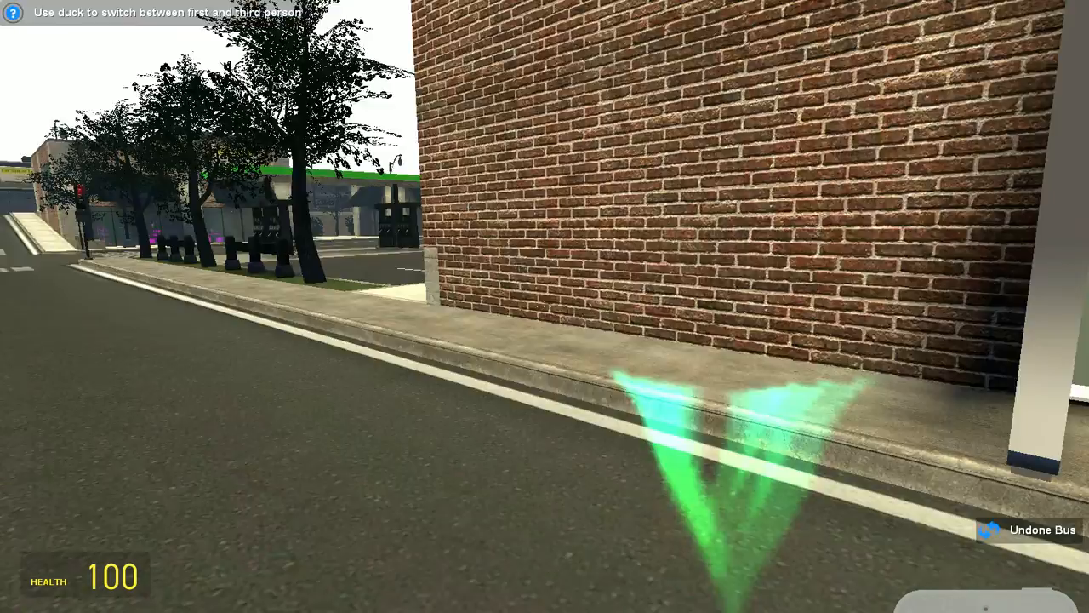
pyautogui.press('q')
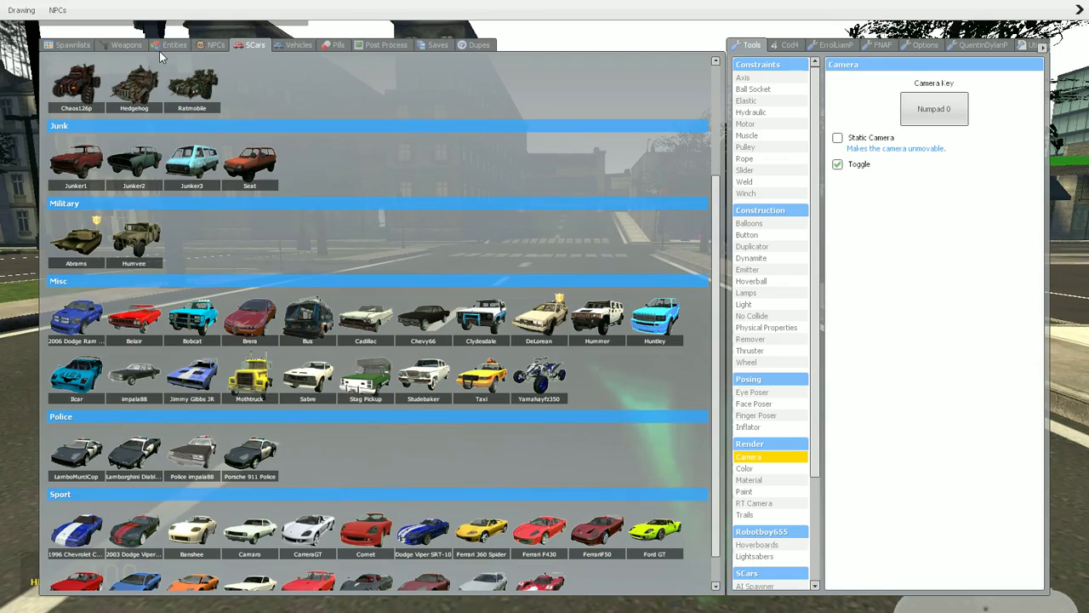
# - Leave the spawn menu and walk past the shop entrance to the gas station pumps
pyautogui.click(124, 45)
pyautogui.press('q')
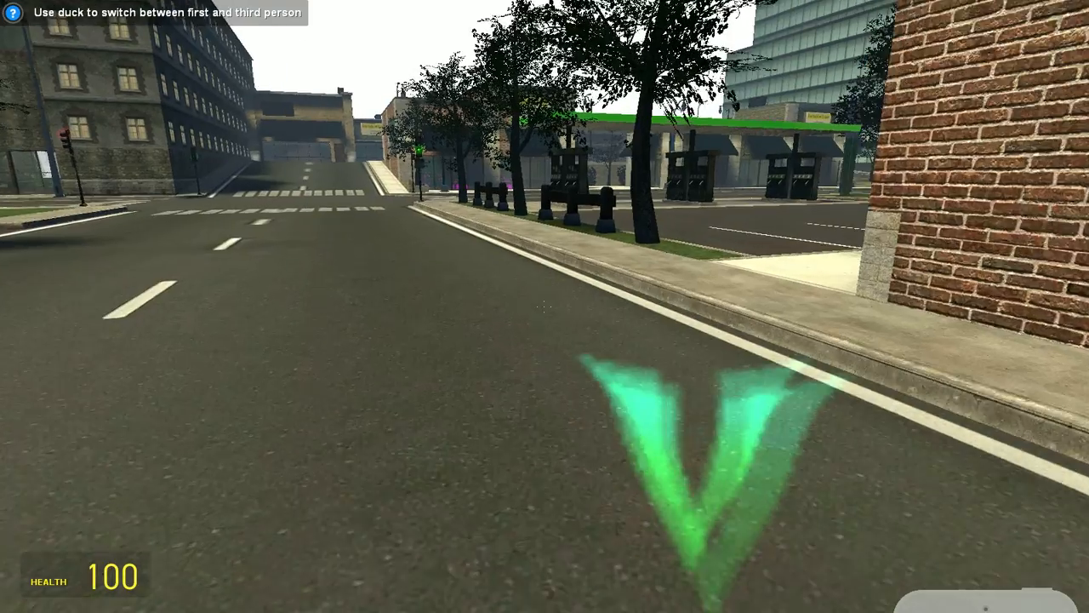
pyautogui.press('w')
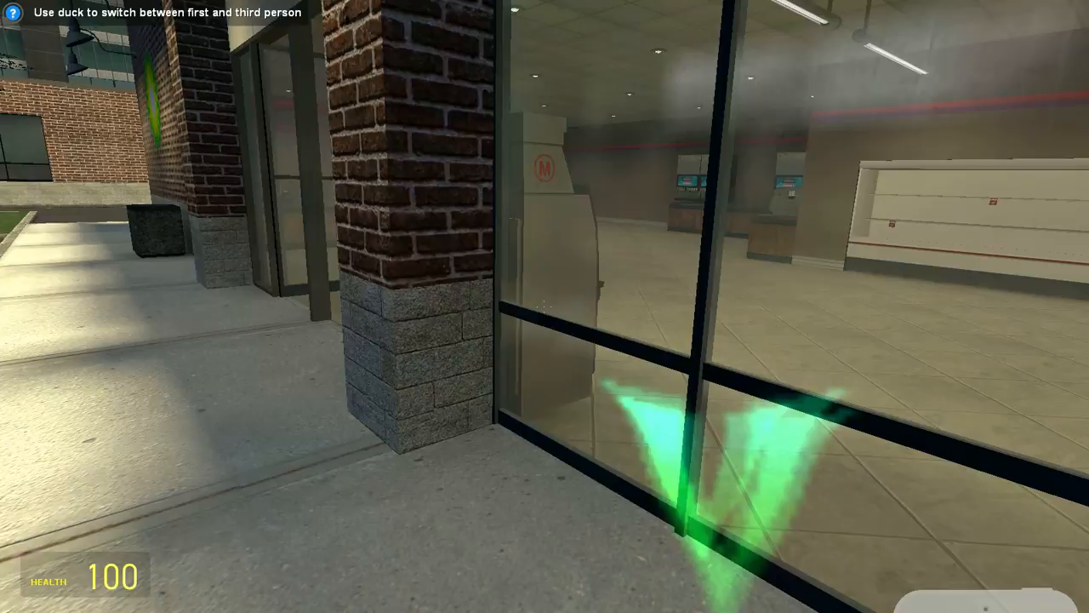
pyautogui.press('s')
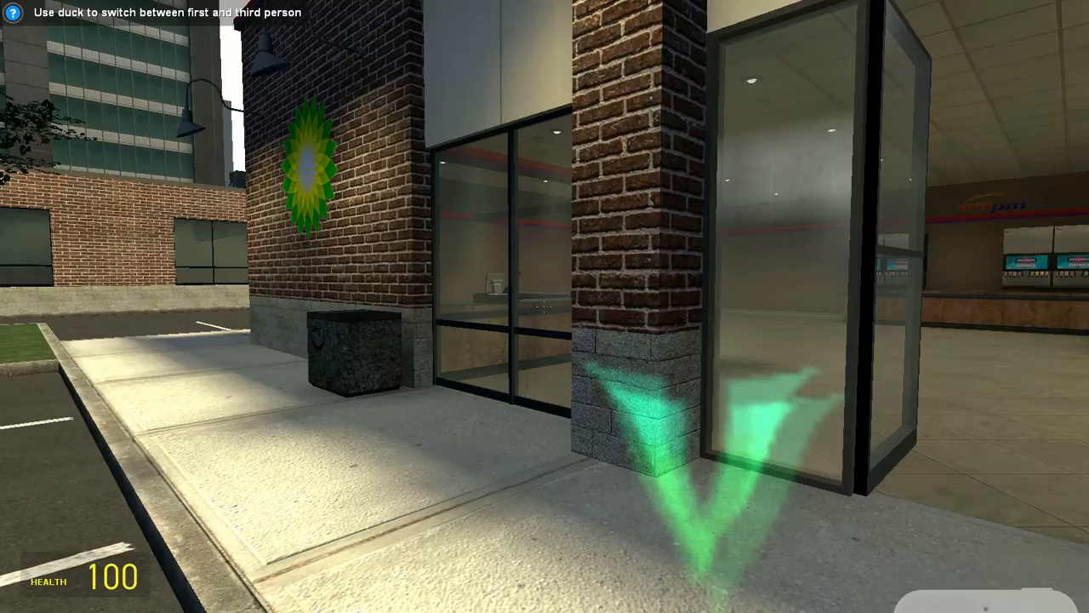
pyautogui.press('w')
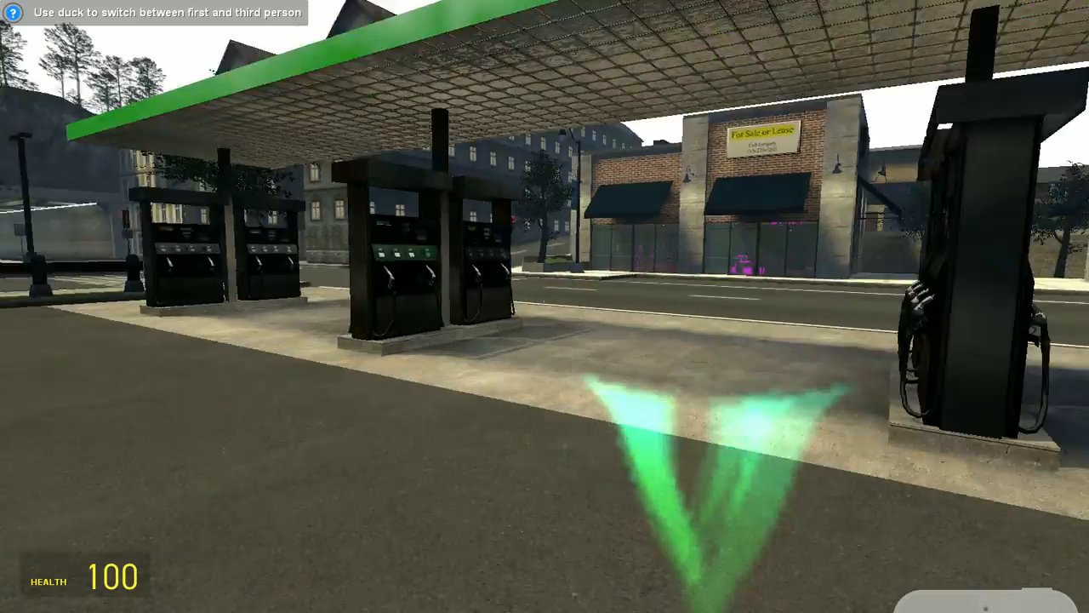
# - Continue down the street past the crosswalk toward the tunnel
pyautogui.press('w')
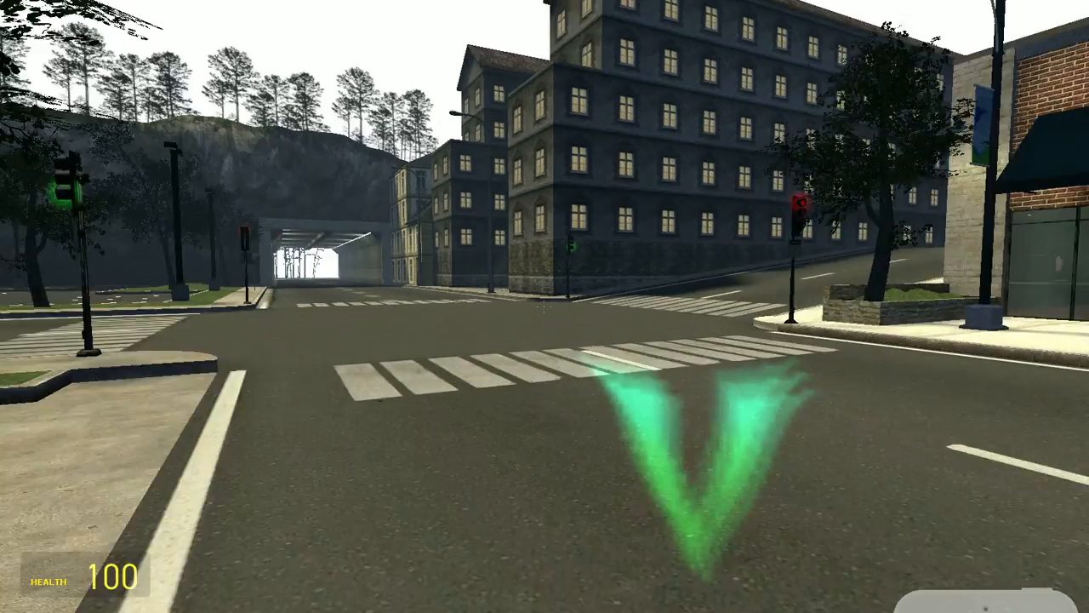
pyautogui.press('w')
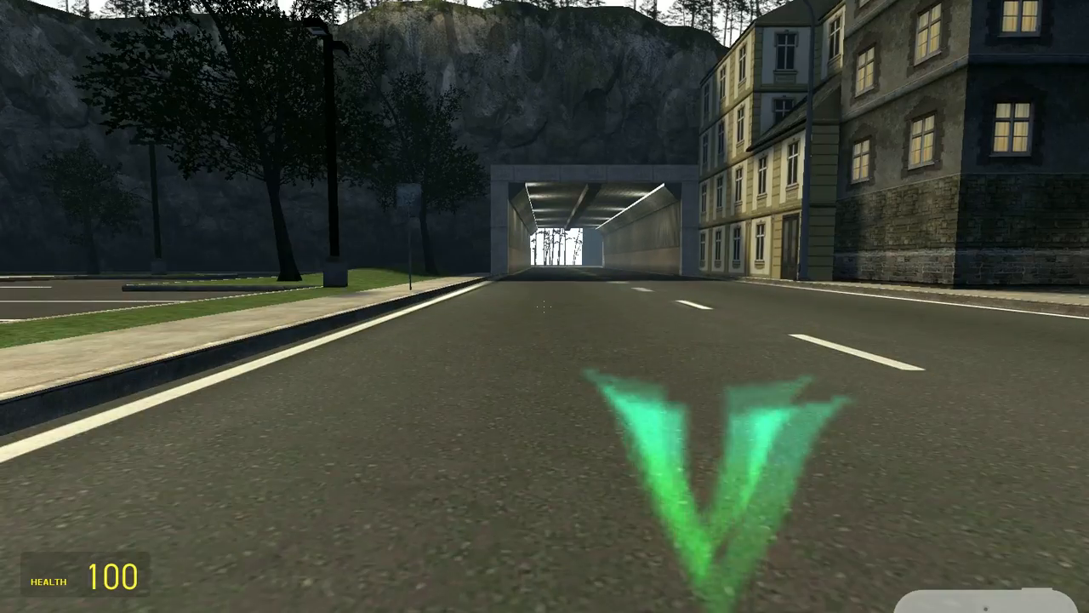
pyautogui.press('w')
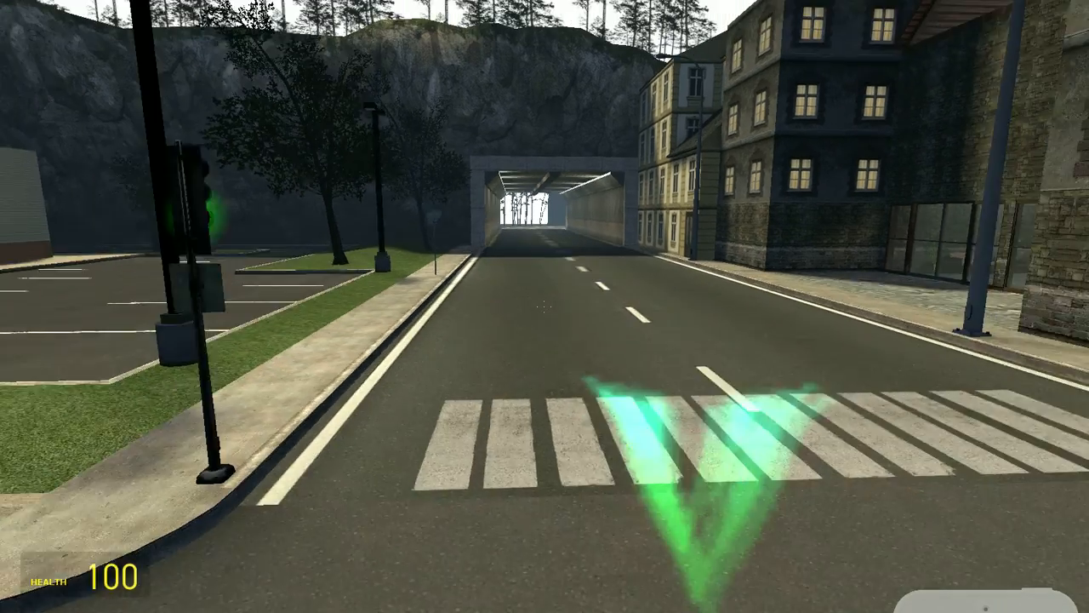
# - Spawn a Cadillac from the SCars Misc category onto the street
pyautogui.press('q')
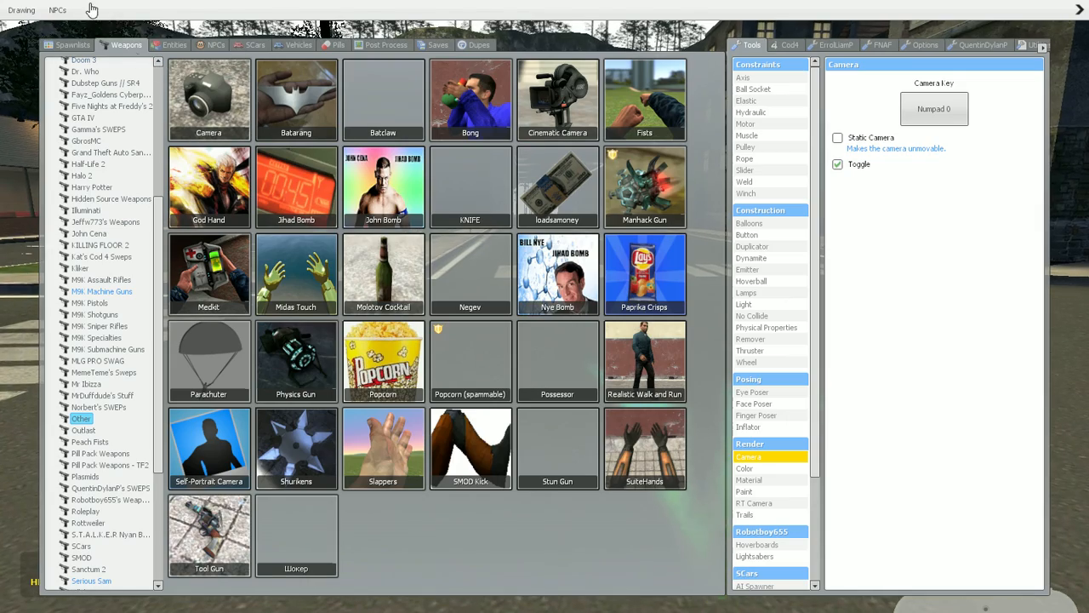
pyautogui.click(213, 46)
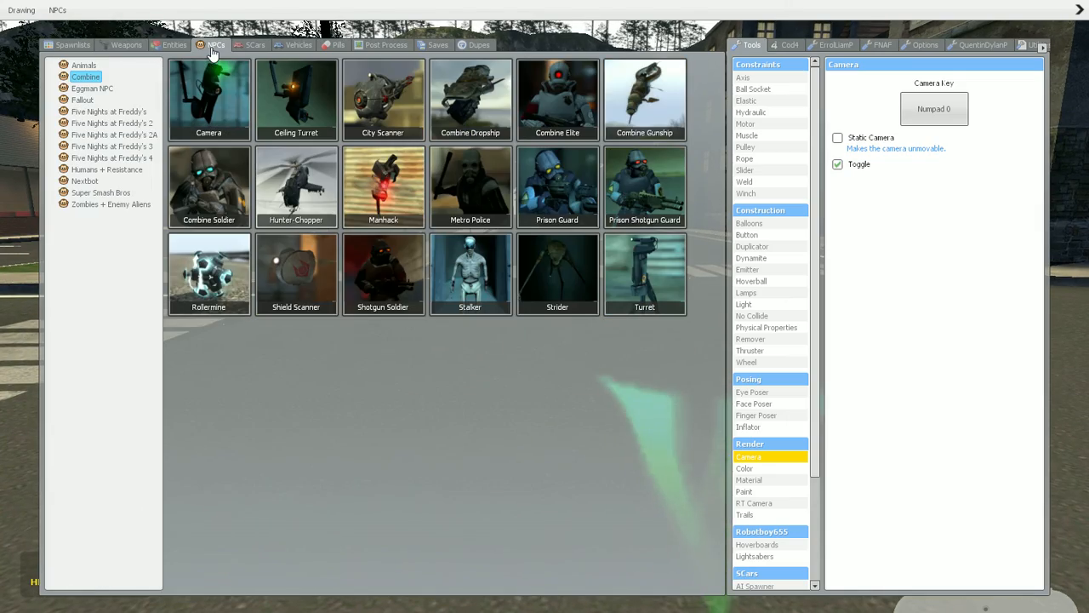
pyautogui.click(255, 46)
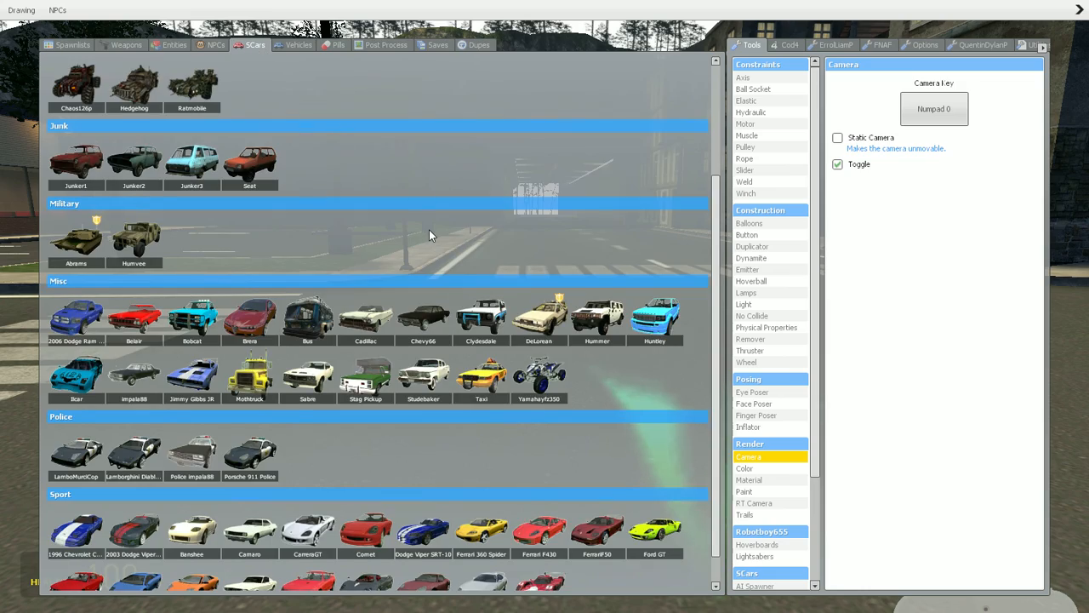
pyautogui.scroll(-1, 429, 229)
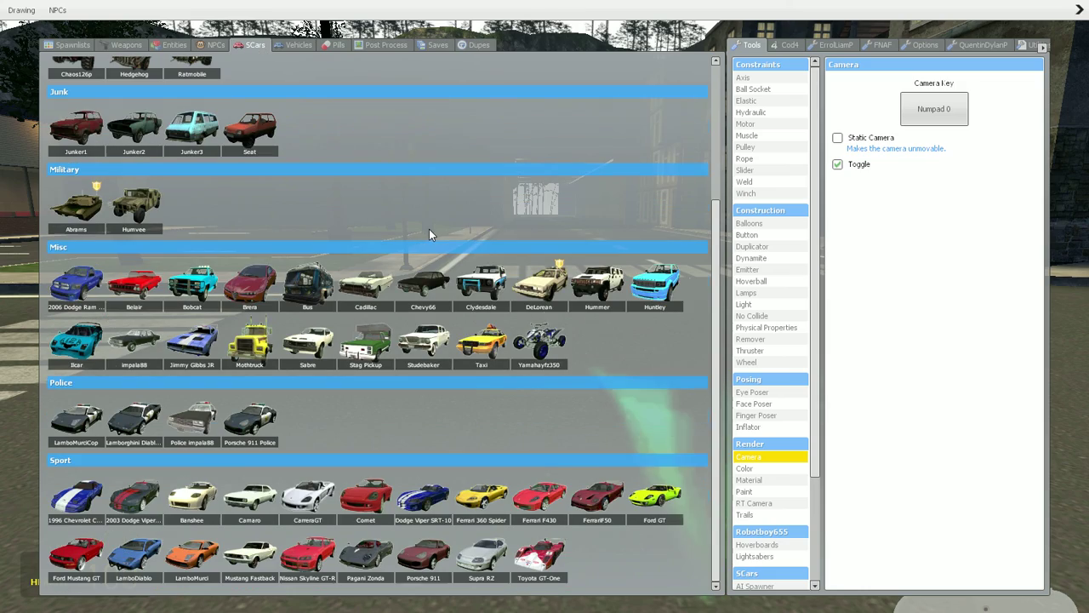
pyautogui.click(370, 292)
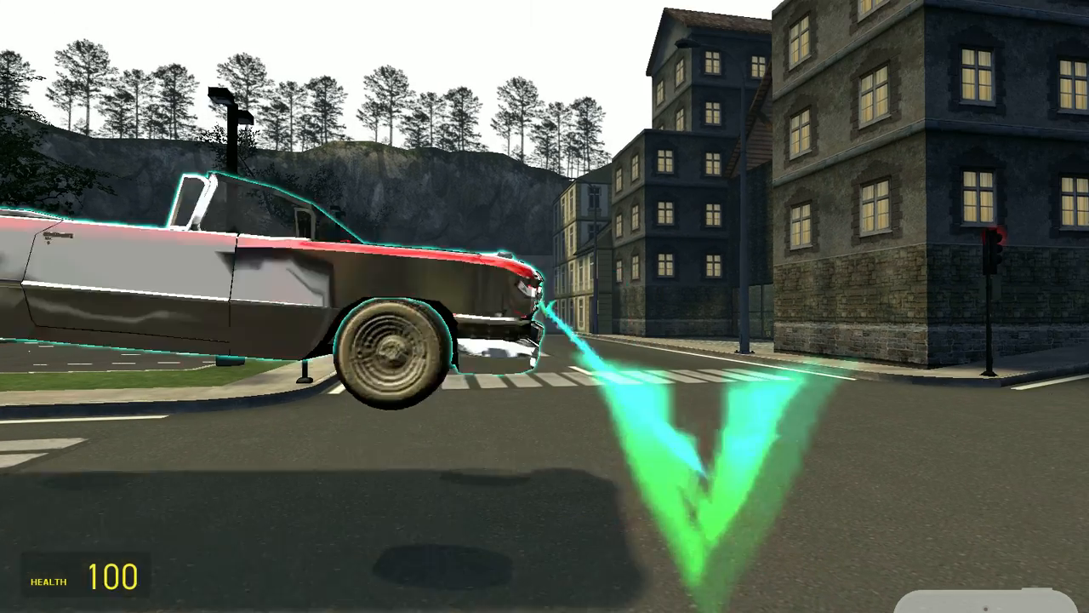
# - Drop the held Cadillac onto the road, climb in and accelerate toward the tunnel
pyautogui.moveTo(545, 307); pyautogui.dragTo(544, 306)
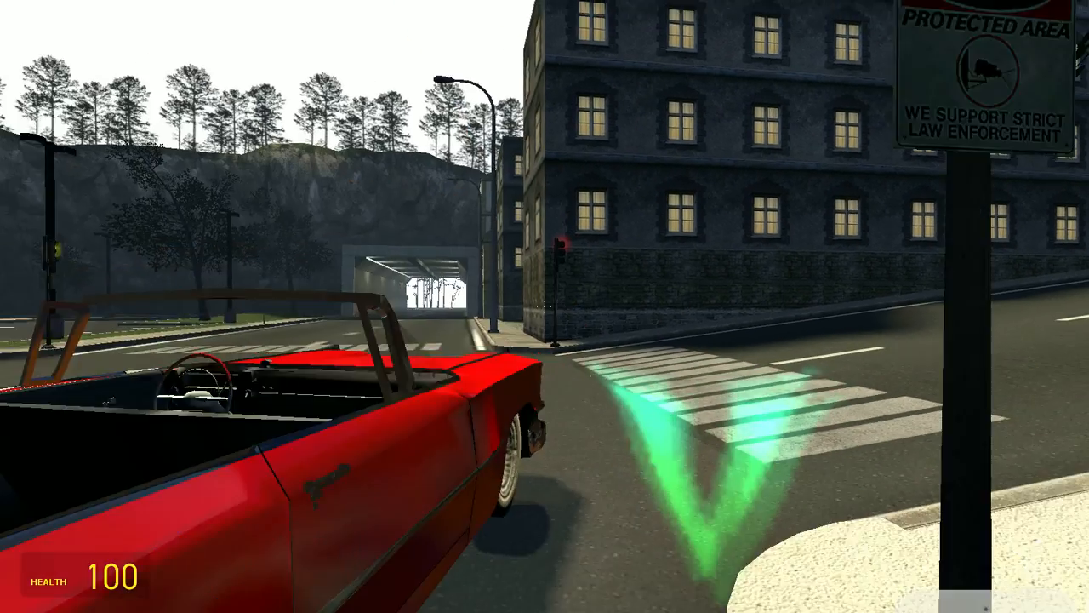
pyautogui.press('e')
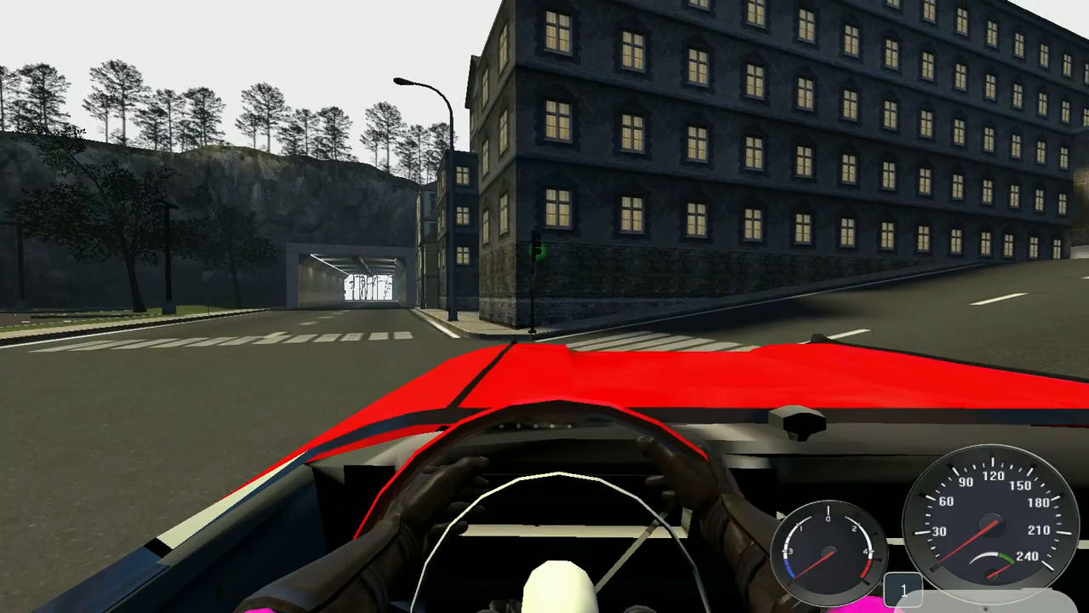
pyautogui.press('w')
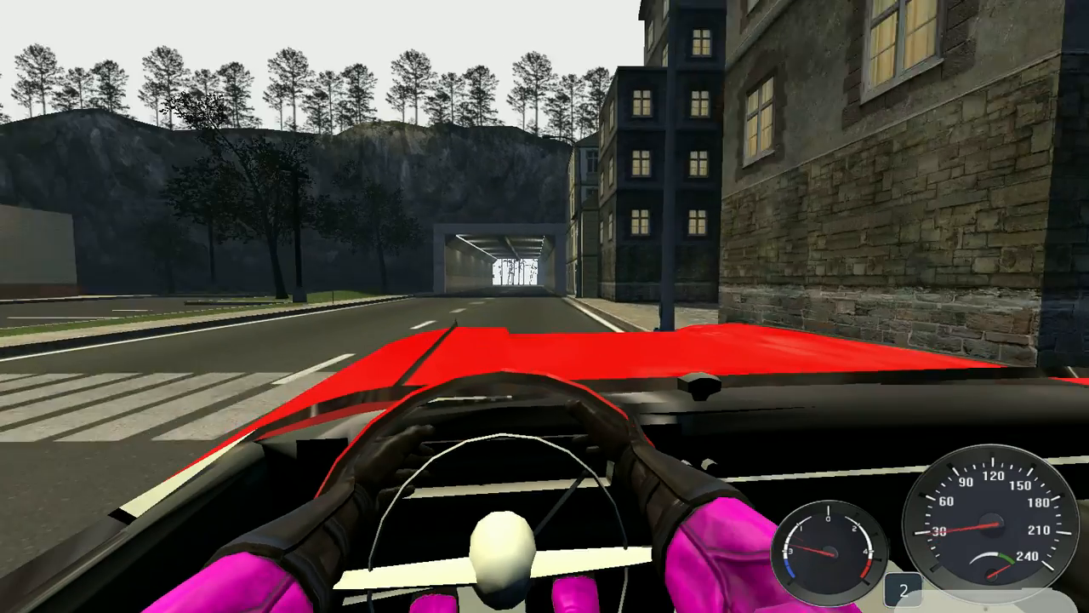
pyautogui.press('w')
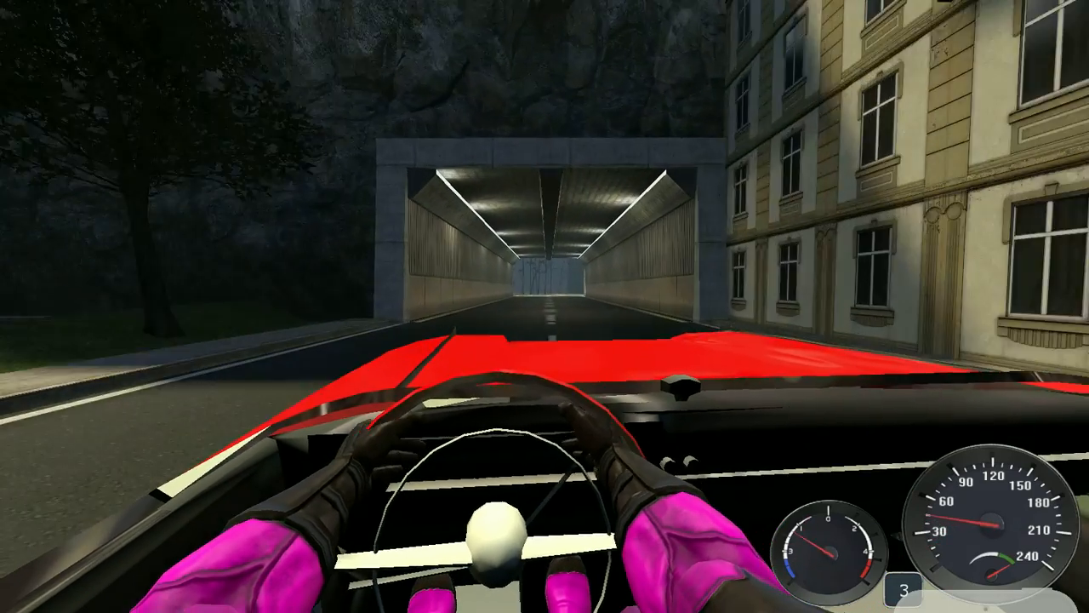
# - Drive through the tunnel and turn left along the road beyond it
pyautogui.press('w')
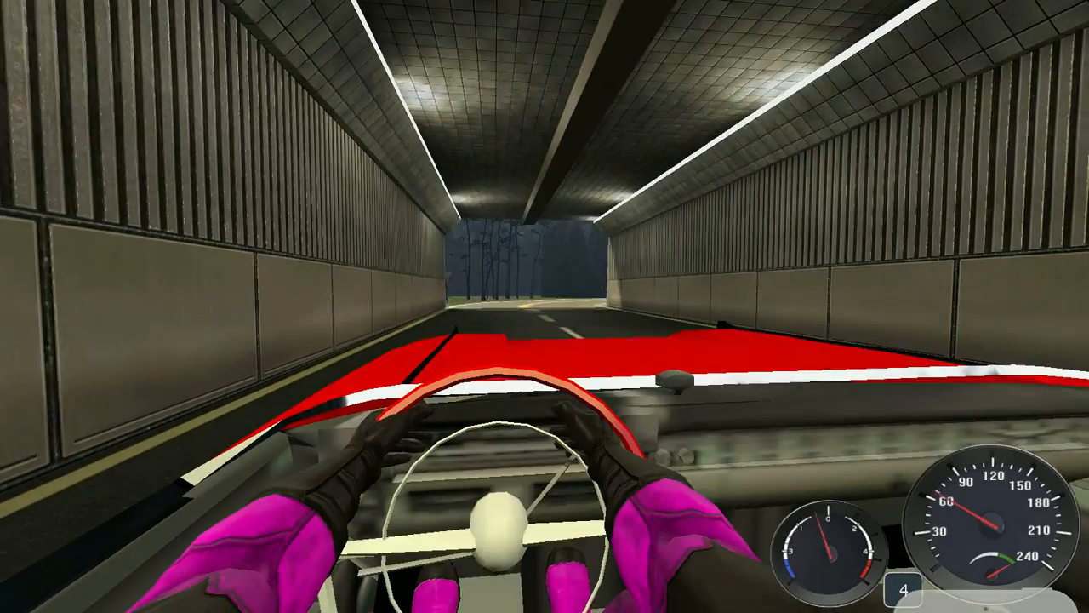
pyautogui.press('w')
pyautogui.press('a')
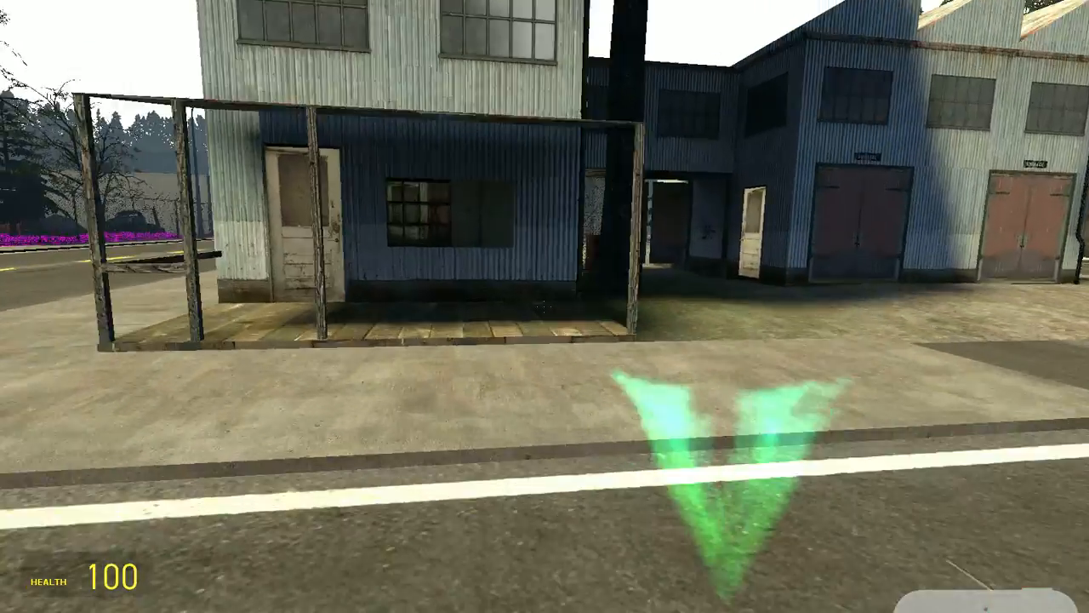
# - Enter the corrugated warehouse through its door and step into the room
pyautogui.press('w')
pyautogui.press('e')
pyautogui.press('w')
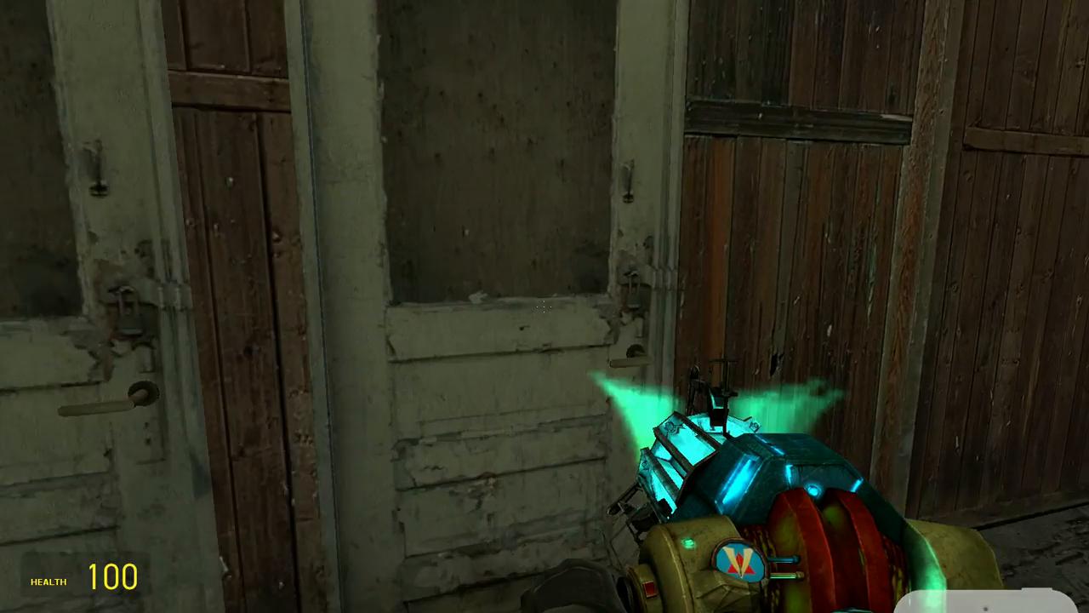
# - Turn back from the white door and walk out onto the street facing the road
pyautogui.press('w')
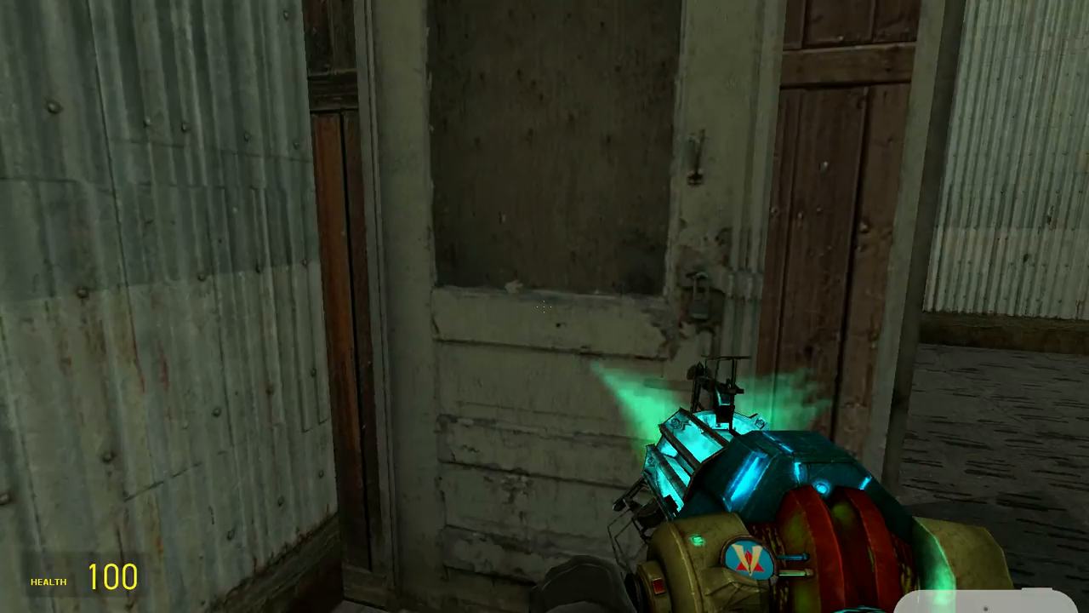
pyautogui.press('w')
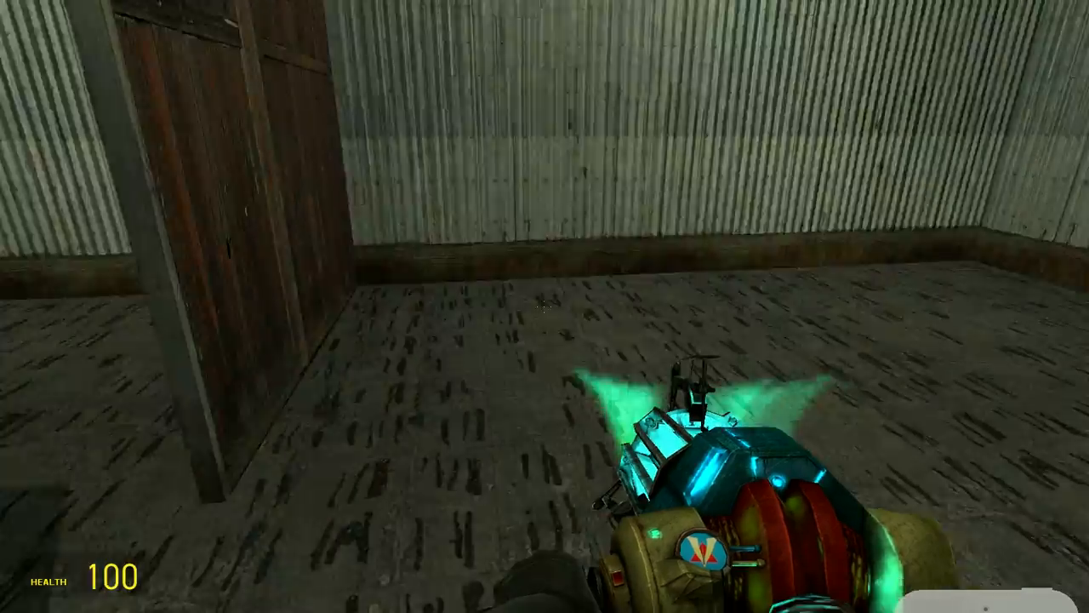
pyautogui.press('w')
pyautogui.press('w')
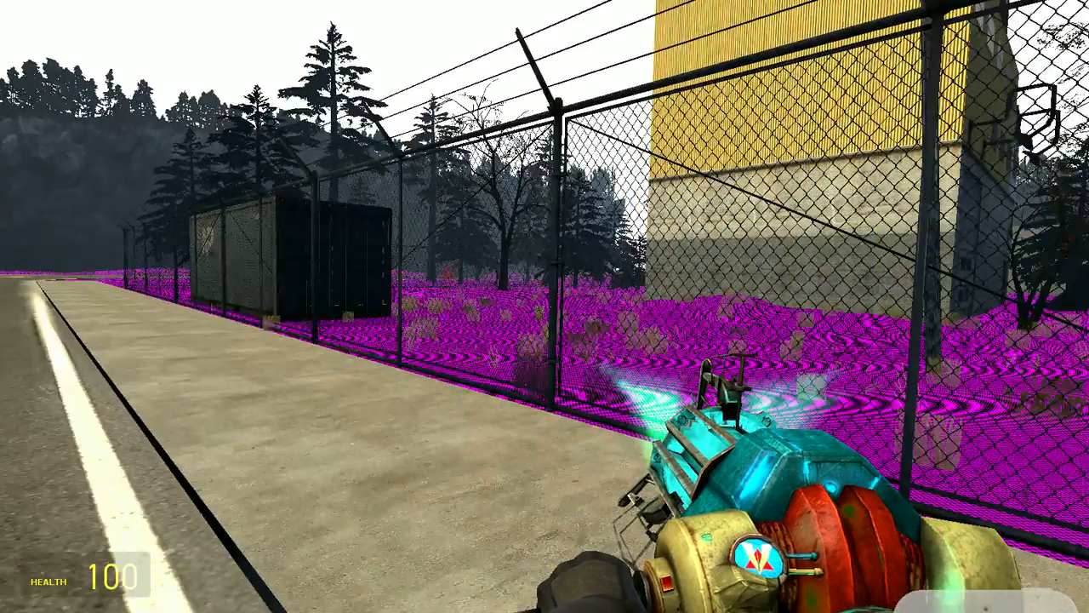
# - Equip the M202 rocket launcher from the M9K Specialties weapons list
pyautogui.press('q')
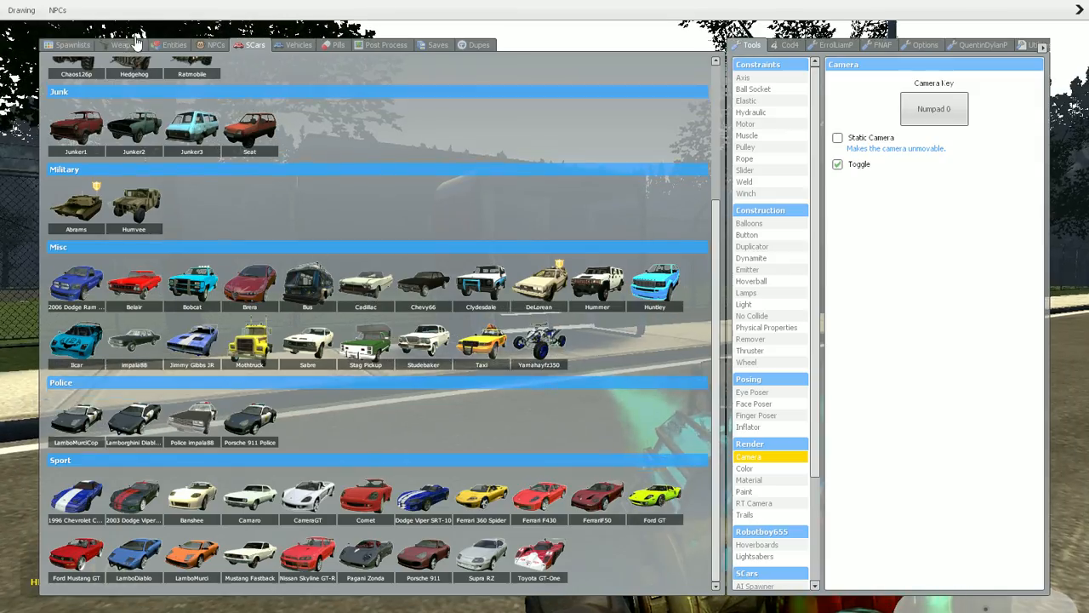
pyautogui.click(126, 46)
pyautogui.scroll(-3, 81, 343)
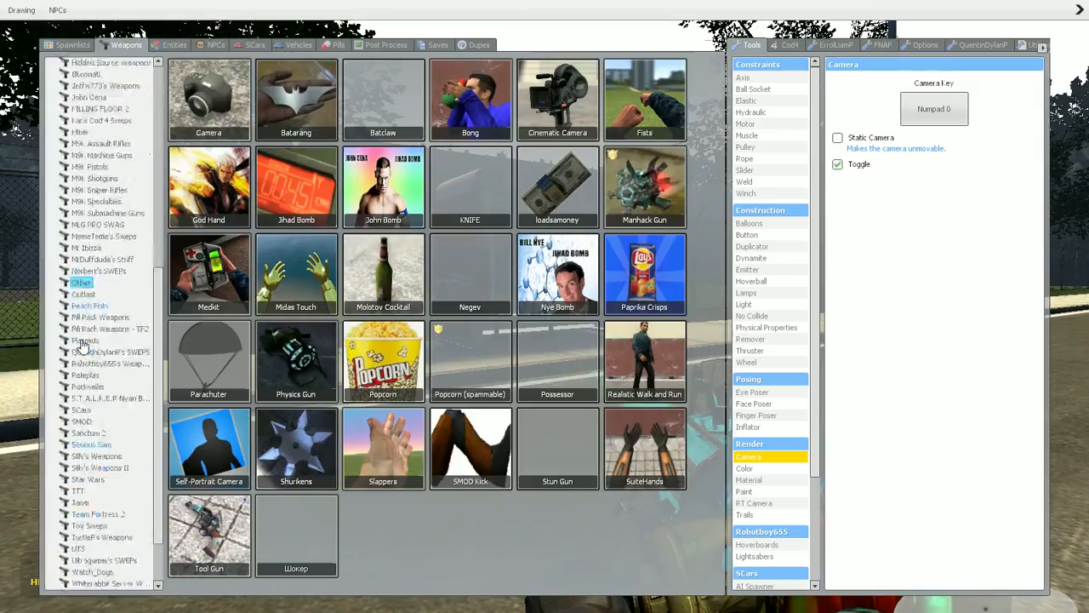
pyautogui.scroll(-3, 81, 343)
pyautogui.scroll(3, 96, 361)
pyautogui.scroll(3, 102, 349)
pyautogui.scroll(2, 111, 344)
pyautogui.scroll(3, 112, 344)
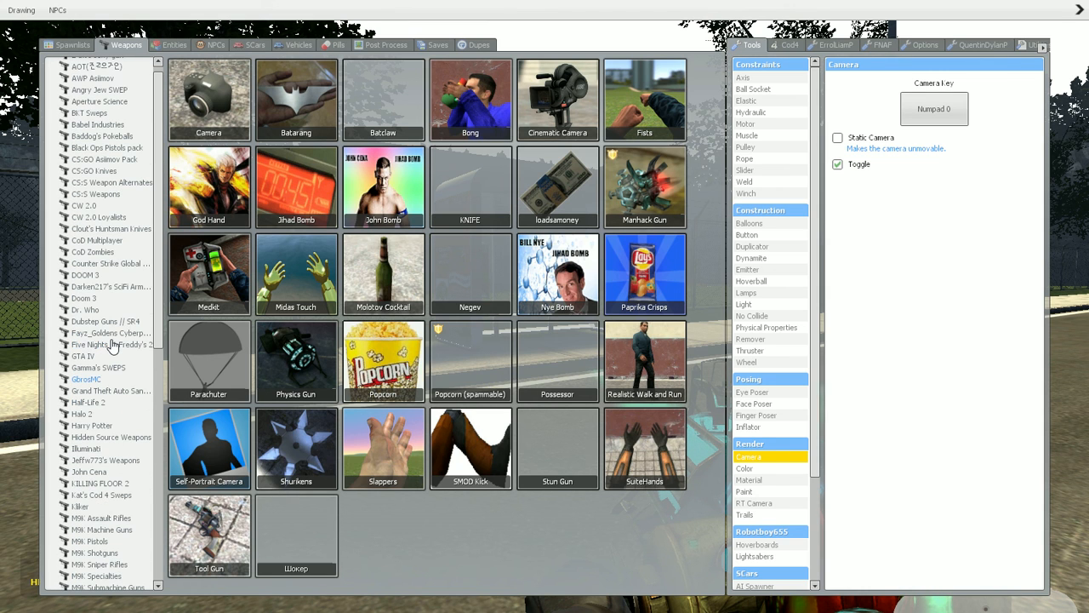
pyautogui.scroll(-3, 112, 344)
pyautogui.scroll(-3, 109, 375)
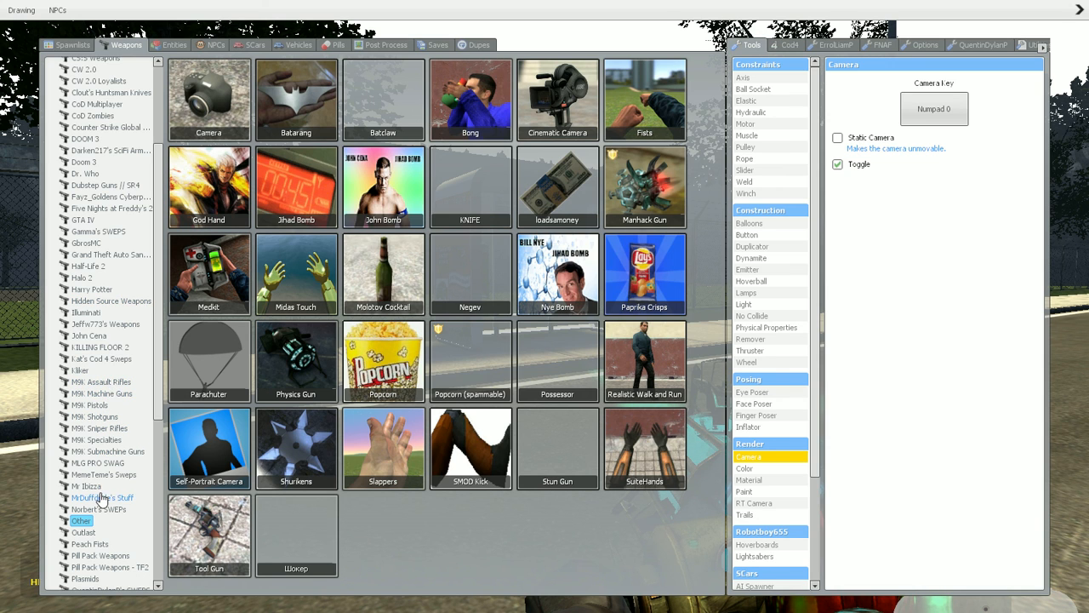
pyautogui.click(102, 440)
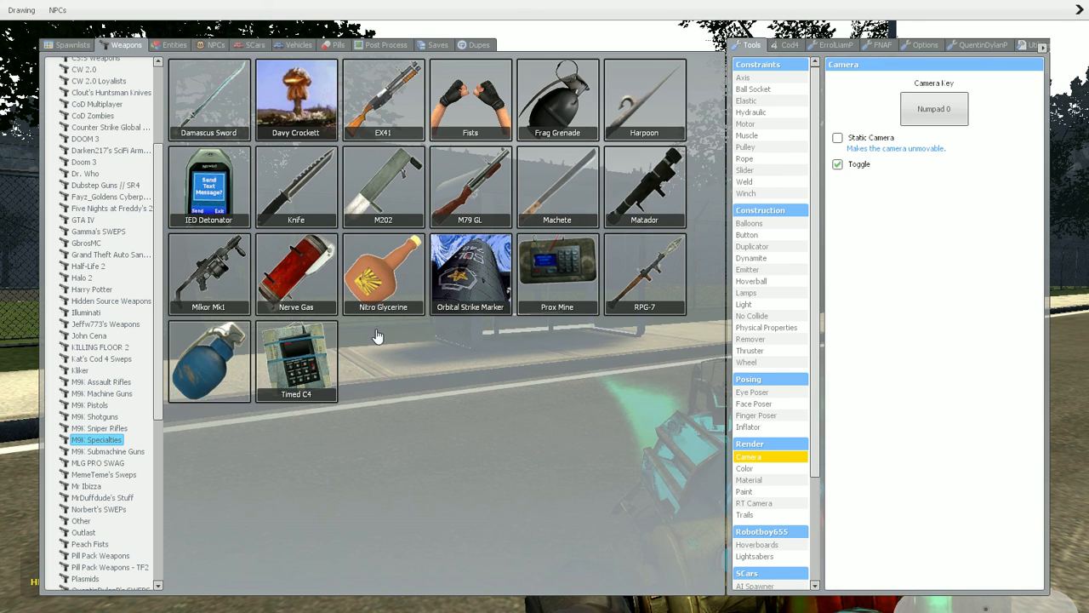
pyautogui.click(388, 196)
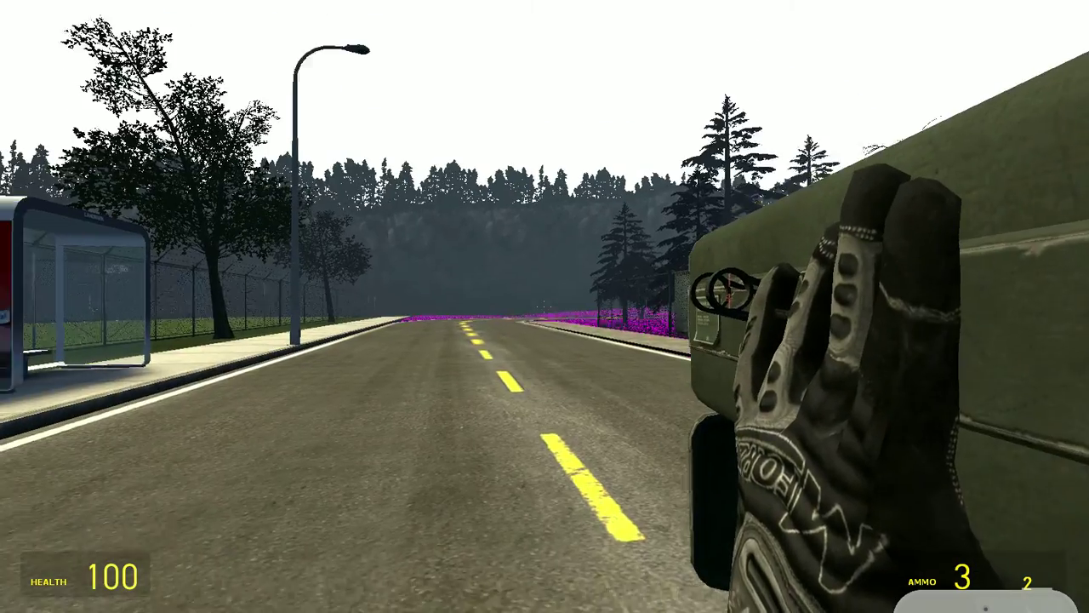
# - Fire the M202 down the road, then equip and throw a Prox Mine
pyautogui.click(545, 306)
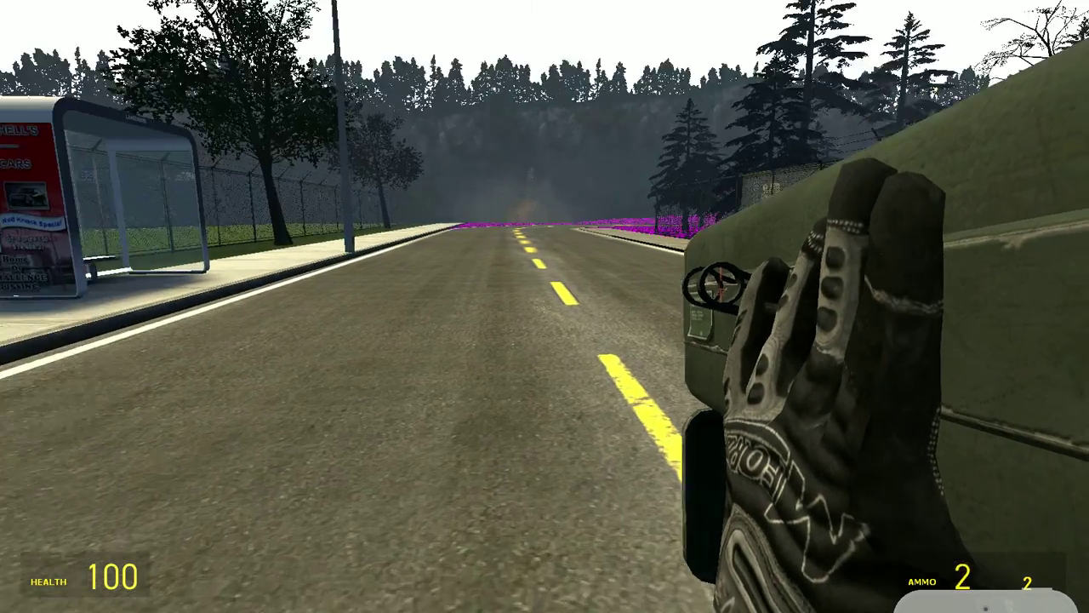
pyautogui.press('q')
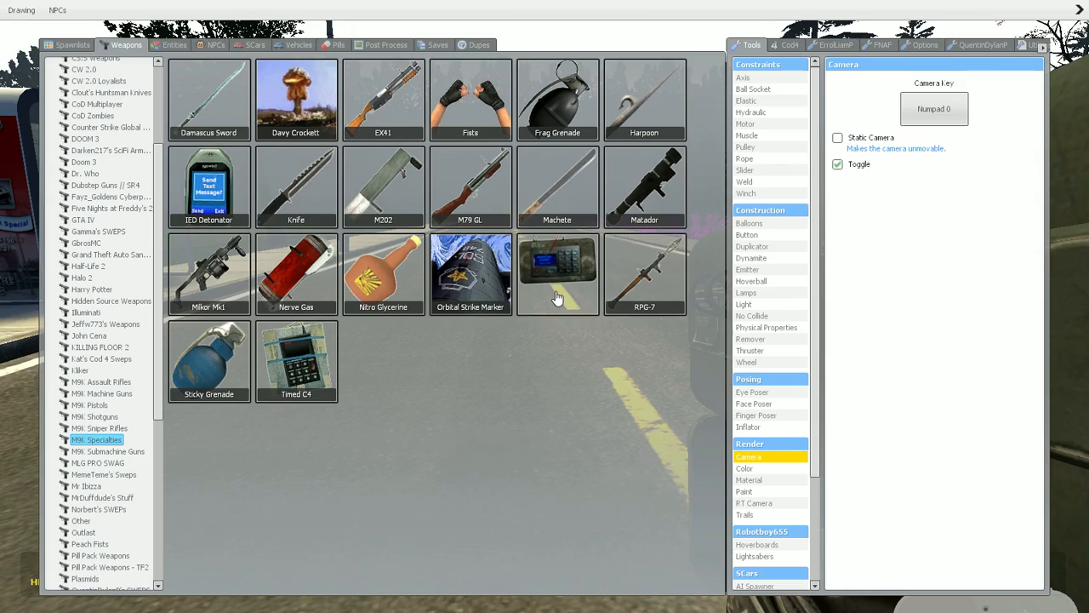
pyautogui.click(557, 296)
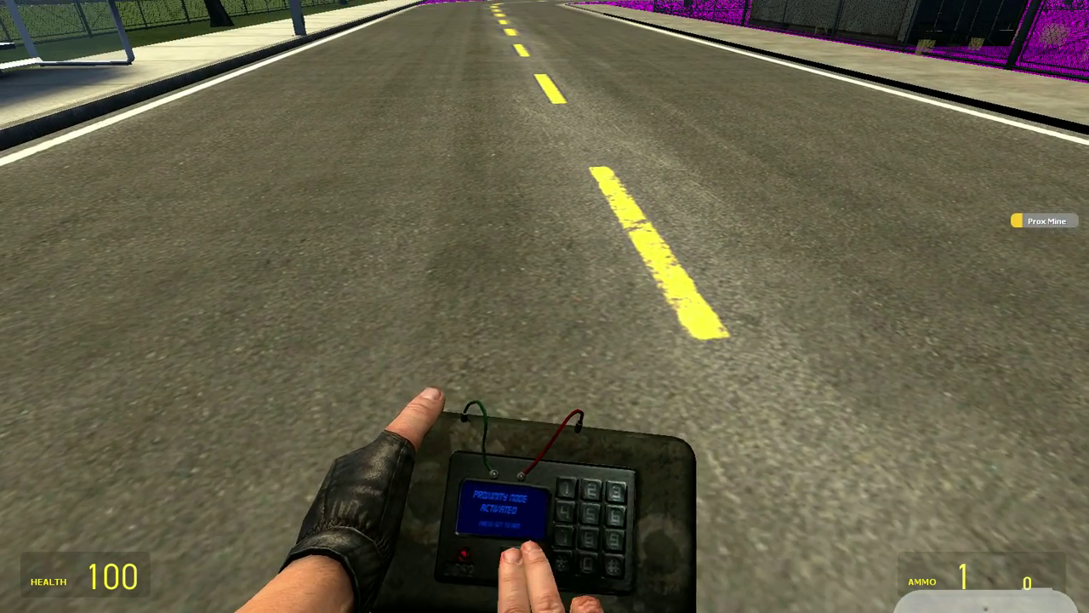
pyautogui.click(545, 307)
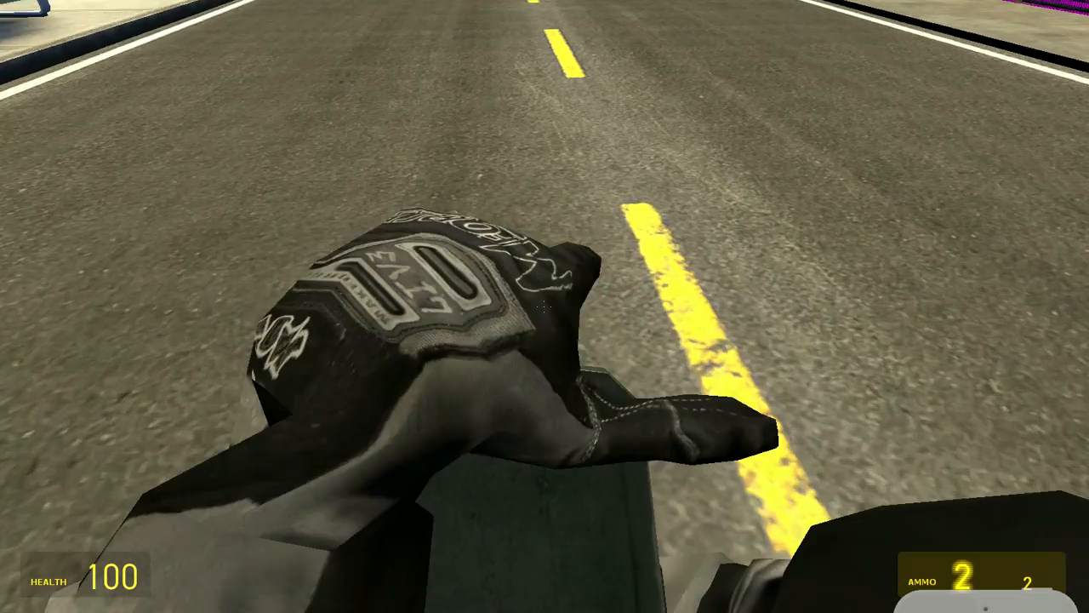
pyautogui.scroll(-1, 544, 306)
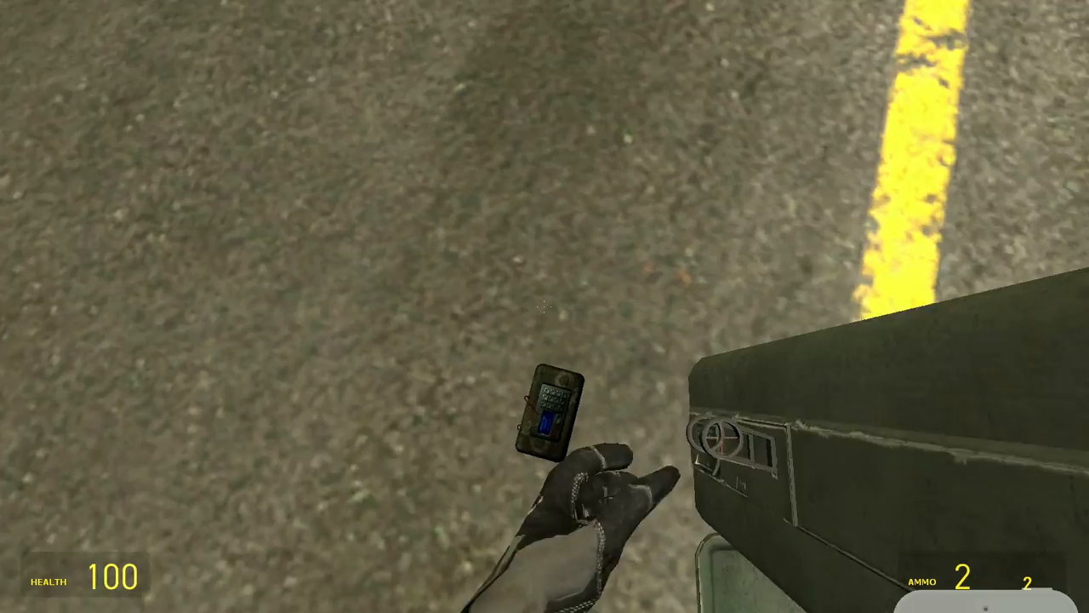
# - Fire the RPG-7 and then Nitro Glycerine toward the fence
pyautogui.press('q')
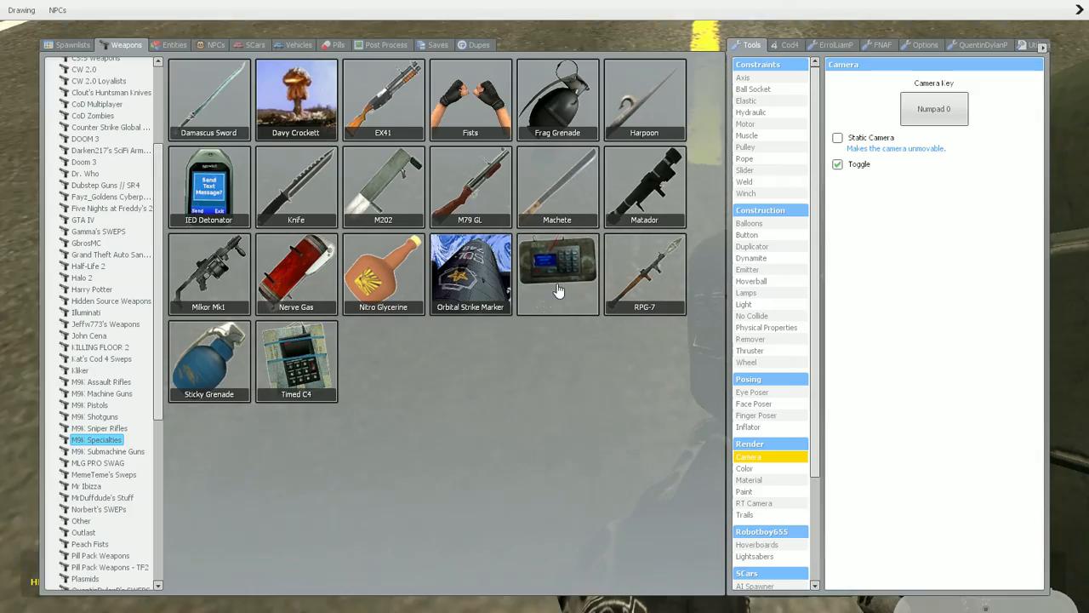
pyautogui.click(651, 288)
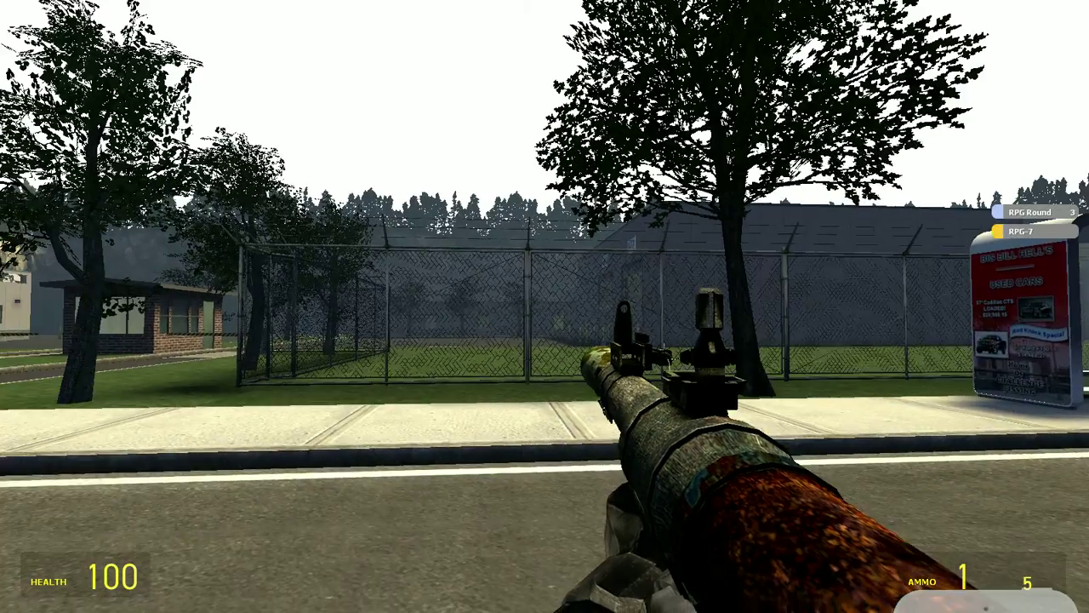
pyautogui.click(545, 306)
pyautogui.press('q')
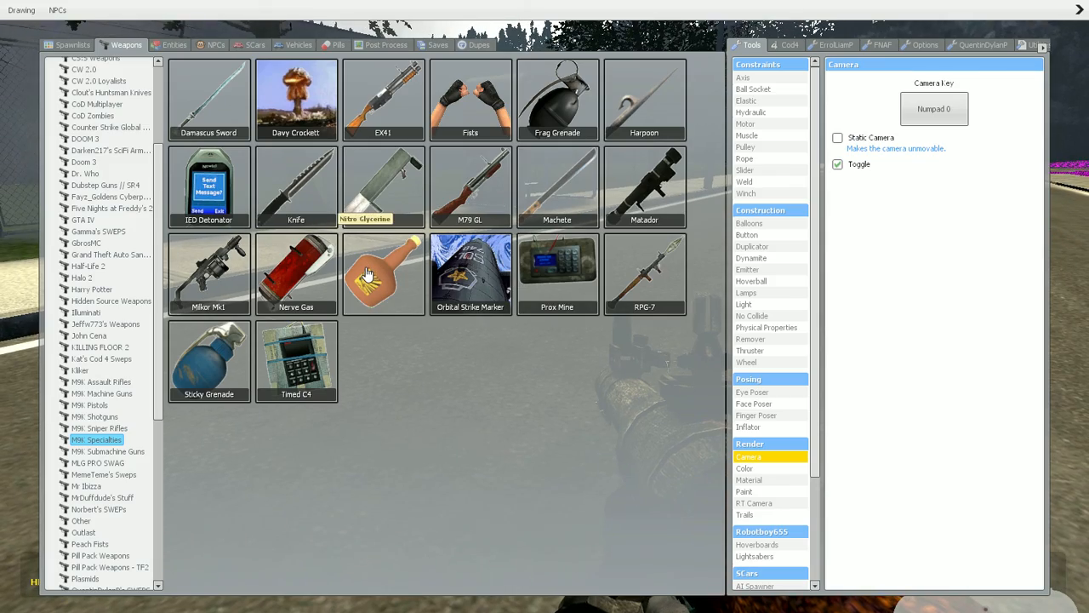
pyautogui.click(368, 274)
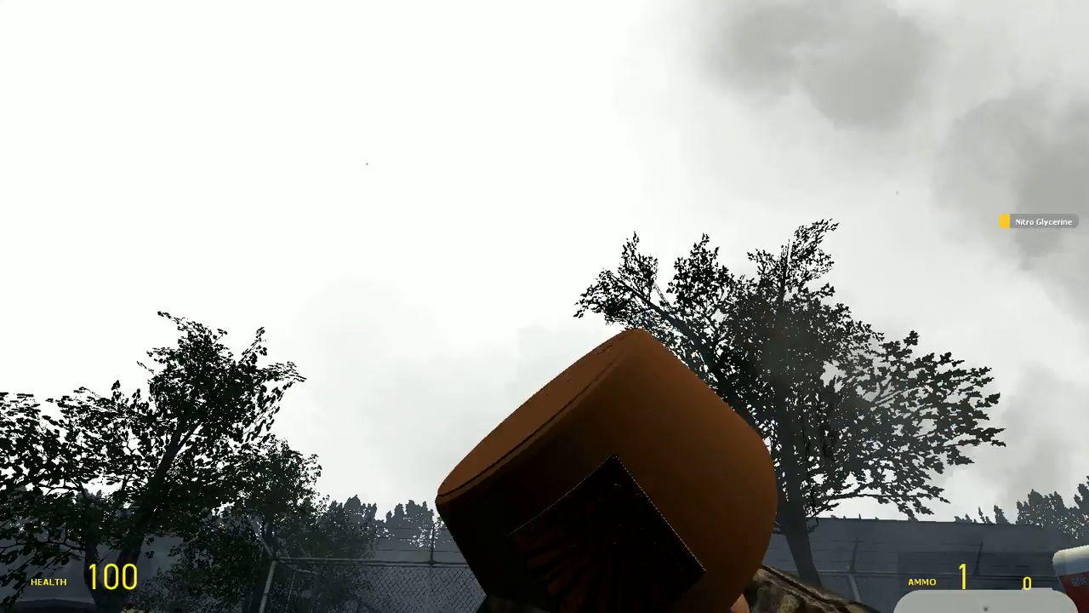
pyautogui.scroll(-1, 545, 306)
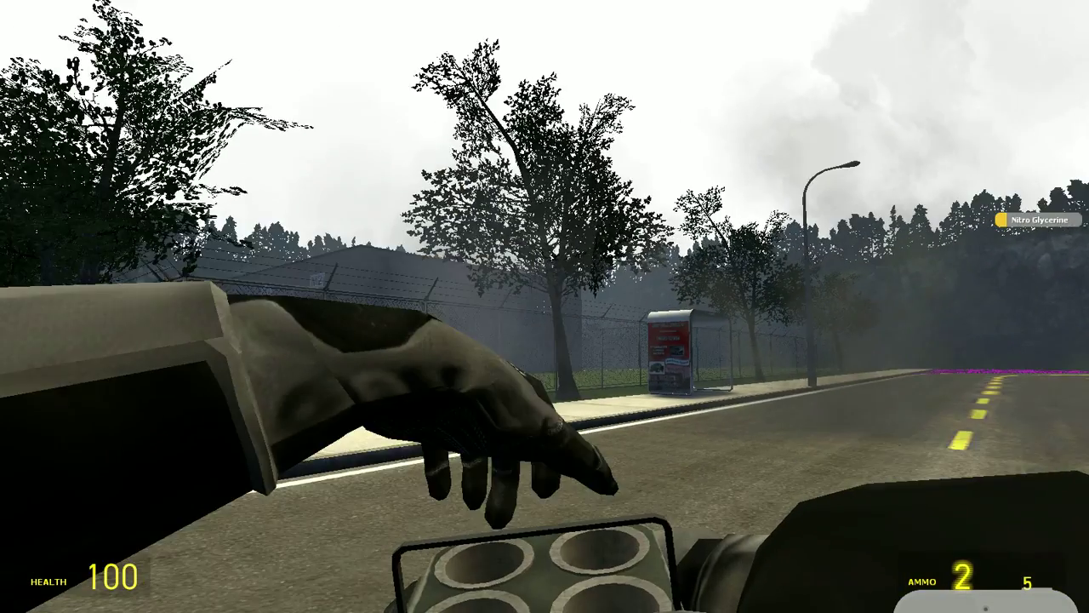
pyautogui.click(545, 306)
# - Throw Nerve Gas onto the grass and spawn a Combine soldier into the cloud
pyautogui.press('q')
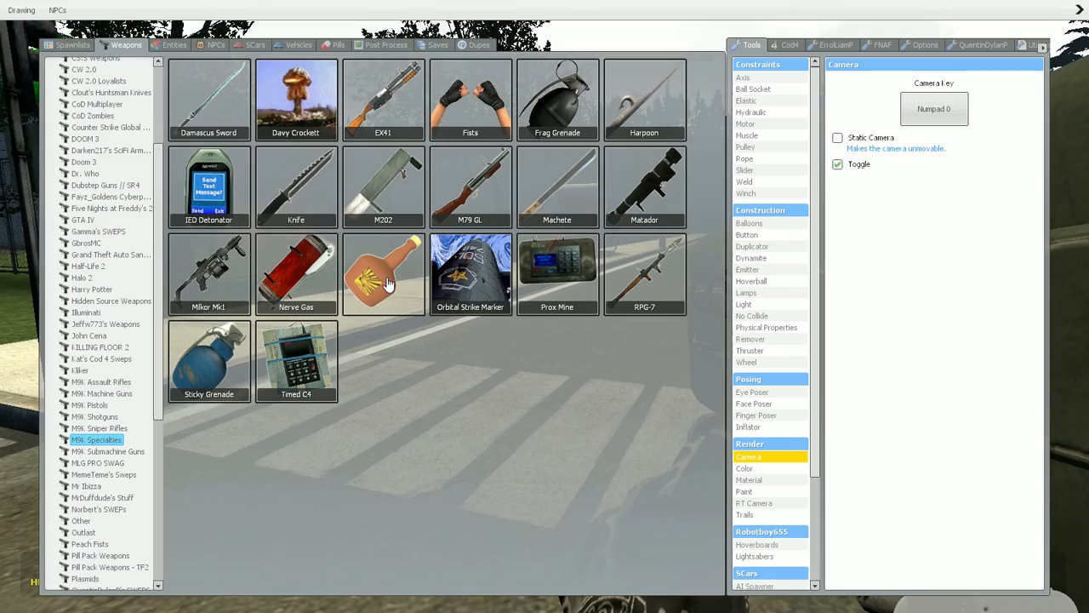
pyautogui.click(279, 270)
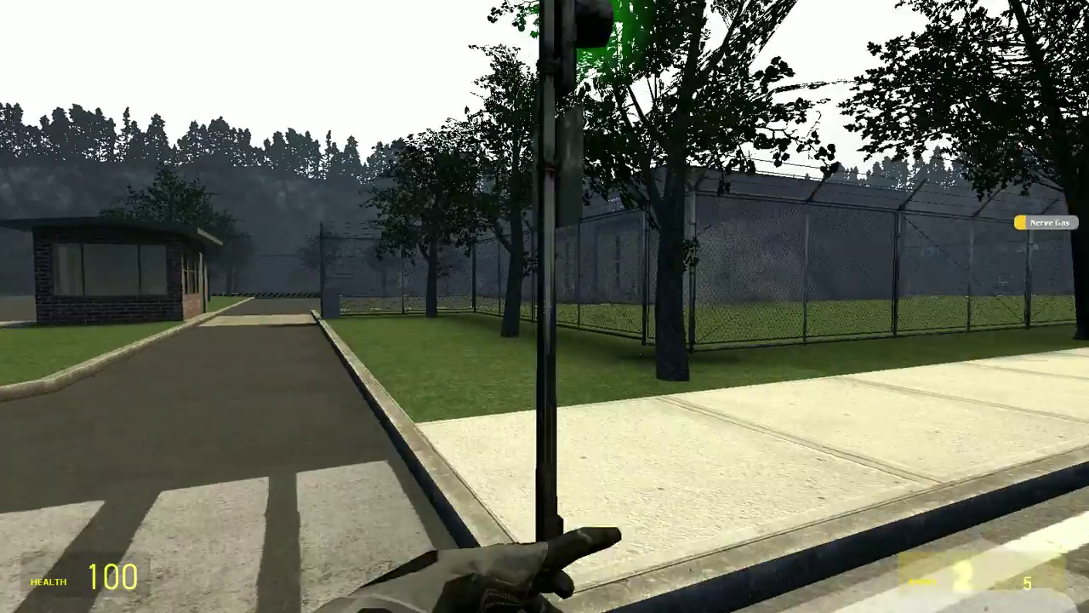
pyautogui.click(545, 306)
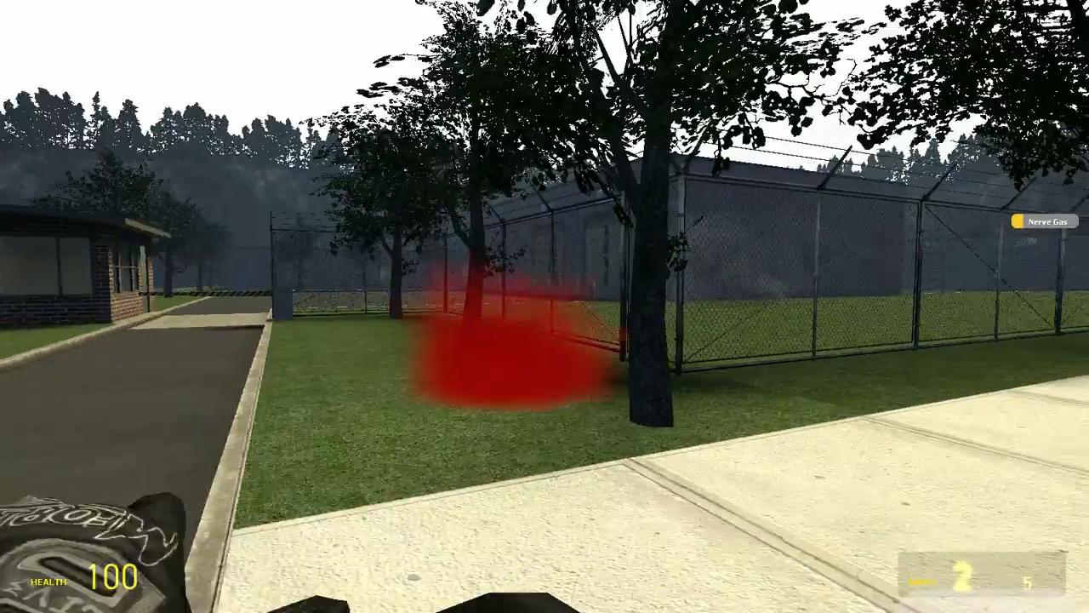
pyautogui.scroll(1, 545, 306)
pyautogui.scroll(1, 545, 307)
pyautogui.press('q')
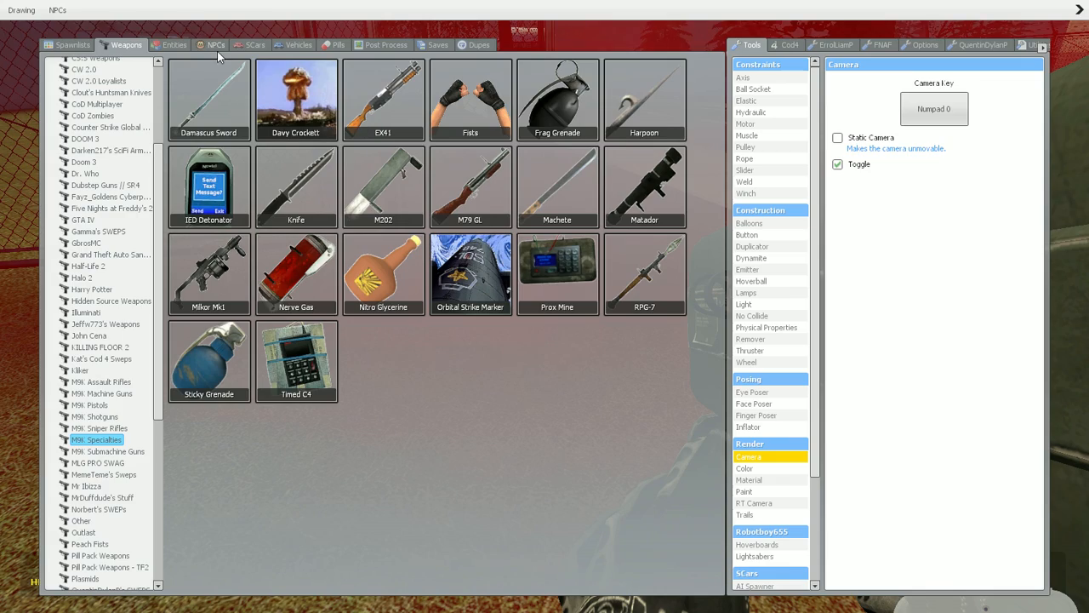
pyautogui.click(216, 45)
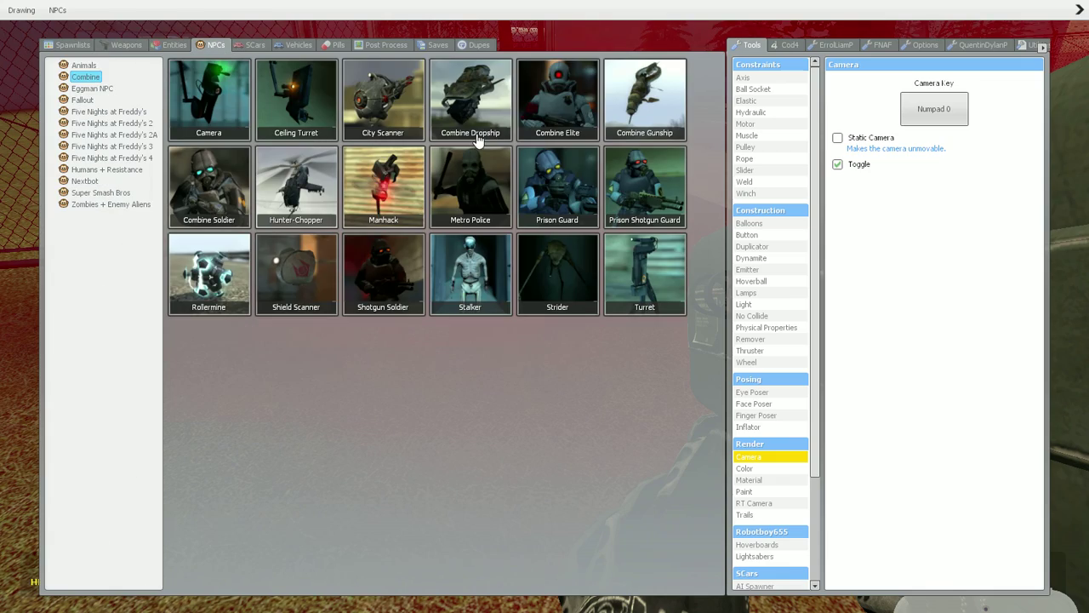
pyautogui.click(562, 111)
pyautogui.press('q')
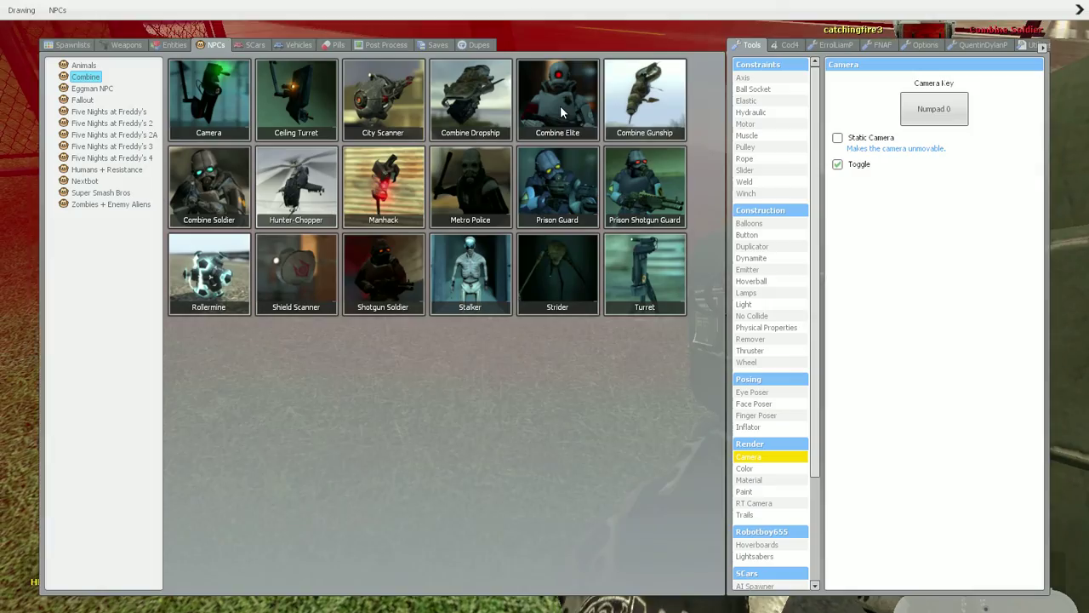
# - Equip the Milkor Mk1 and fire a grenade down the street through its sights
pyautogui.press('q')
pyautogui.click(126, 45)
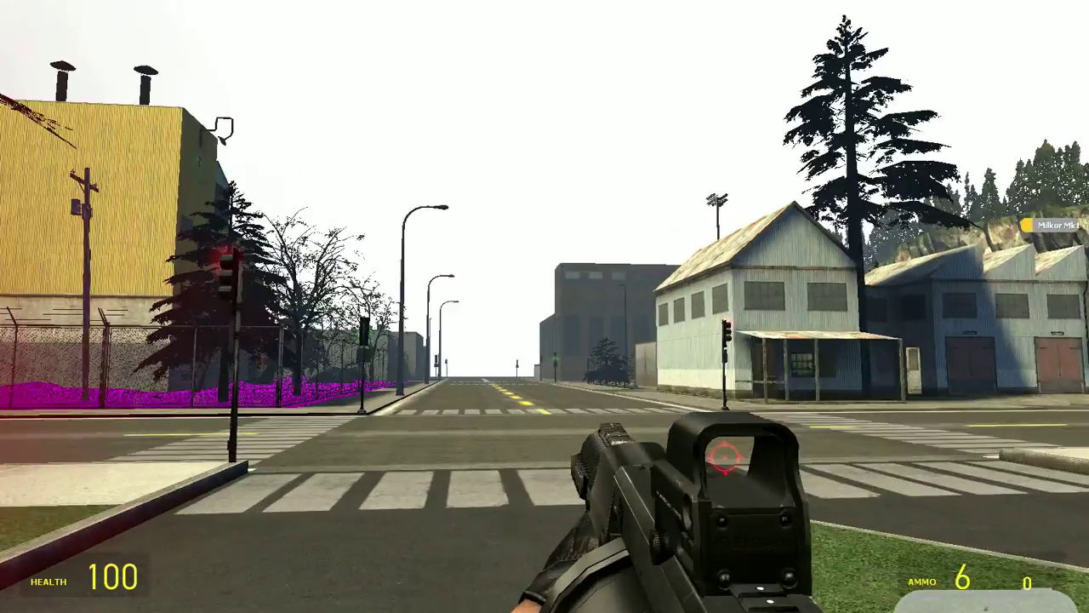
pyautogui.rightClick(545, 307)
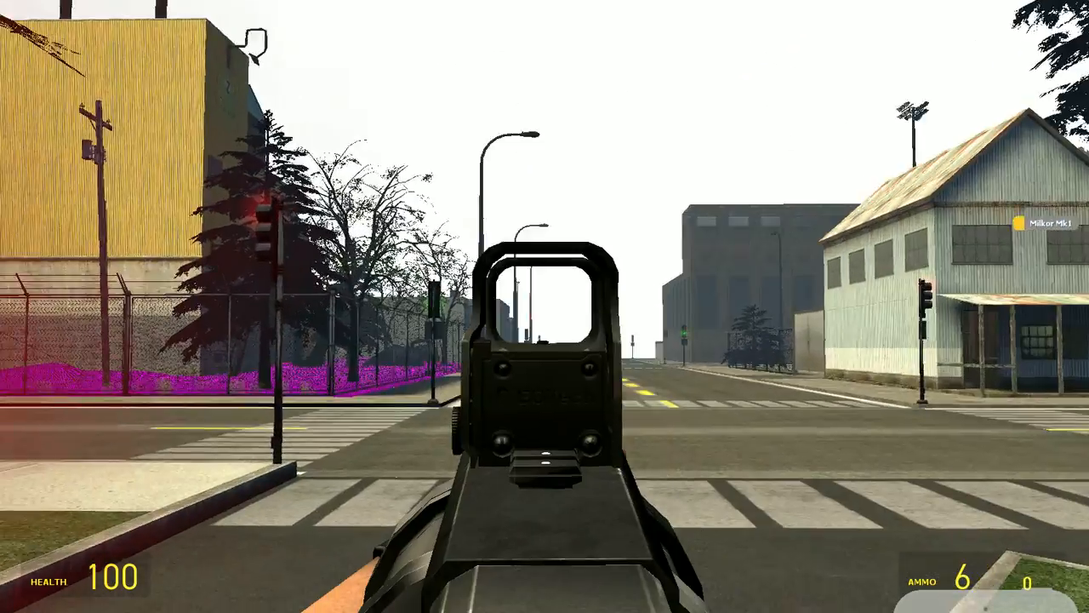
pyautogui.click(544, 306)
pyautogui.rightClick(545, 307)
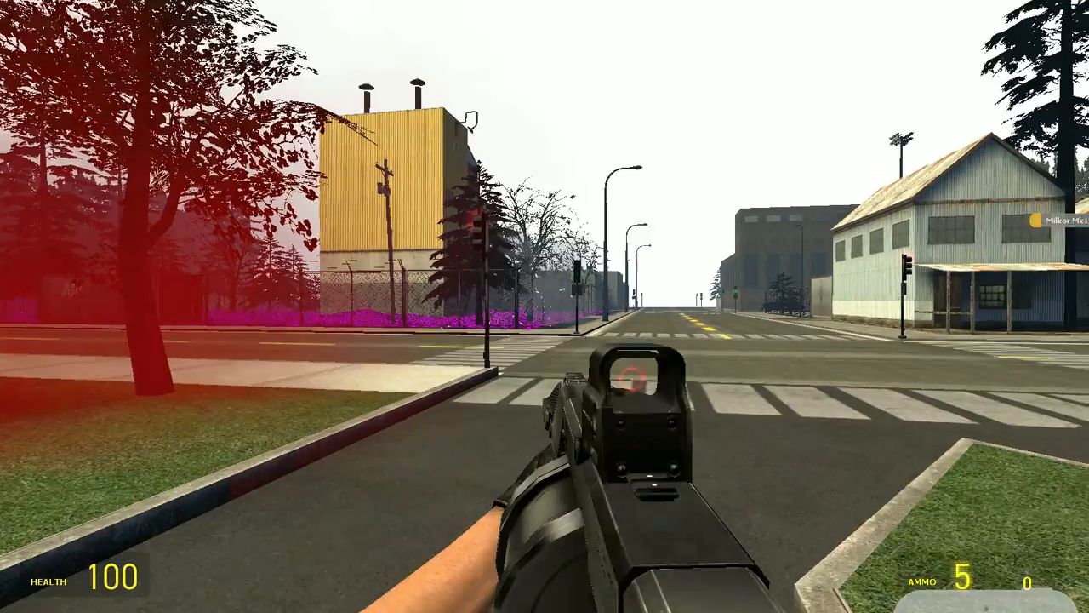
# - Spawn two Combine Elites on the street, shooting the first one
pyautogui.press('q')
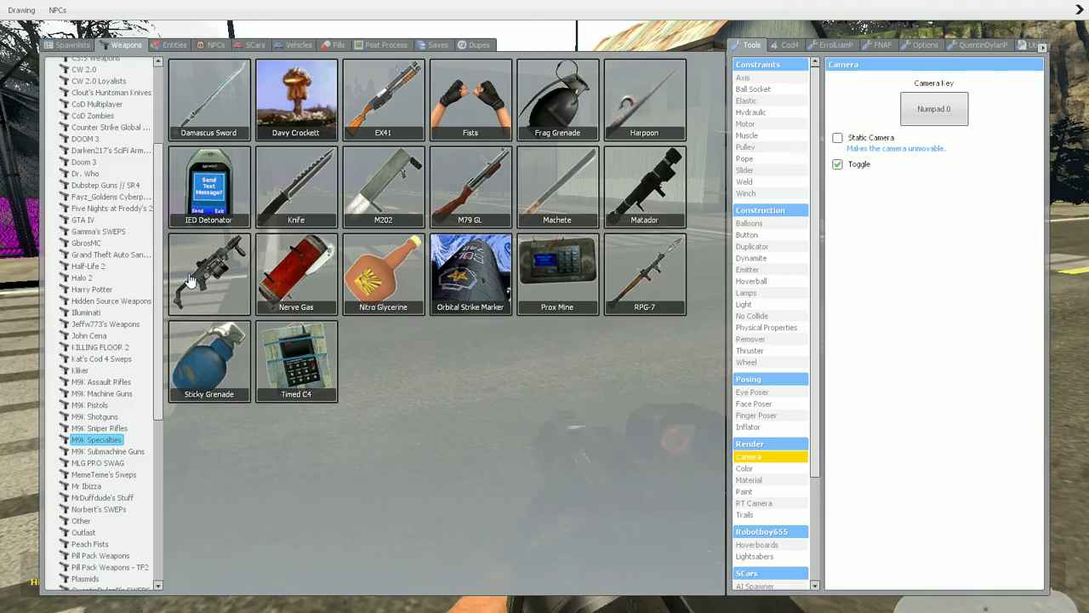
pyautogui.click(216, 45)
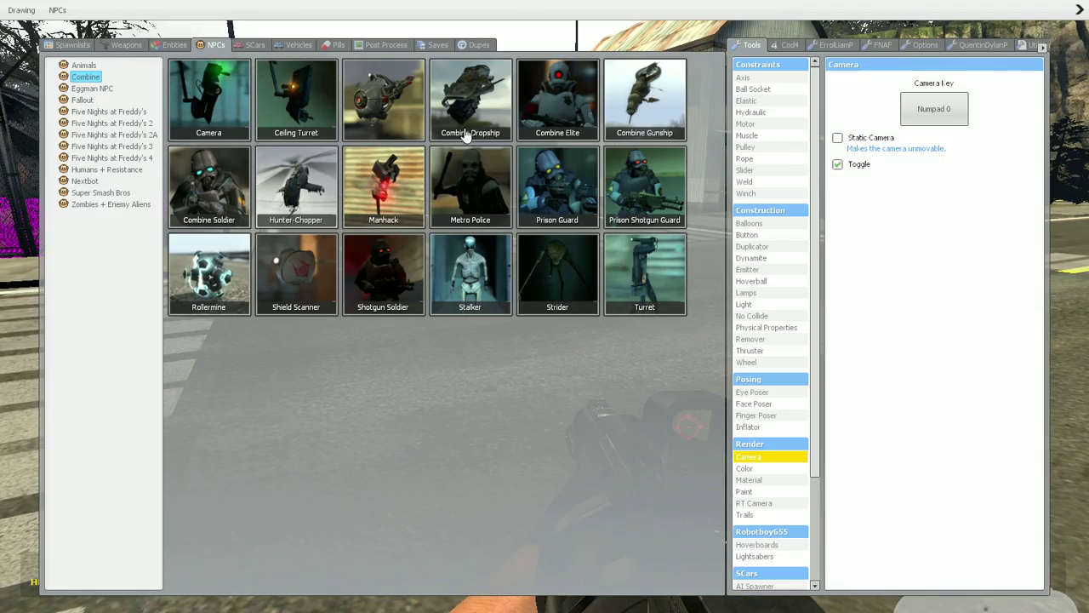
pyautogui.click(556, 101)
pyautogui.click(544, 306)
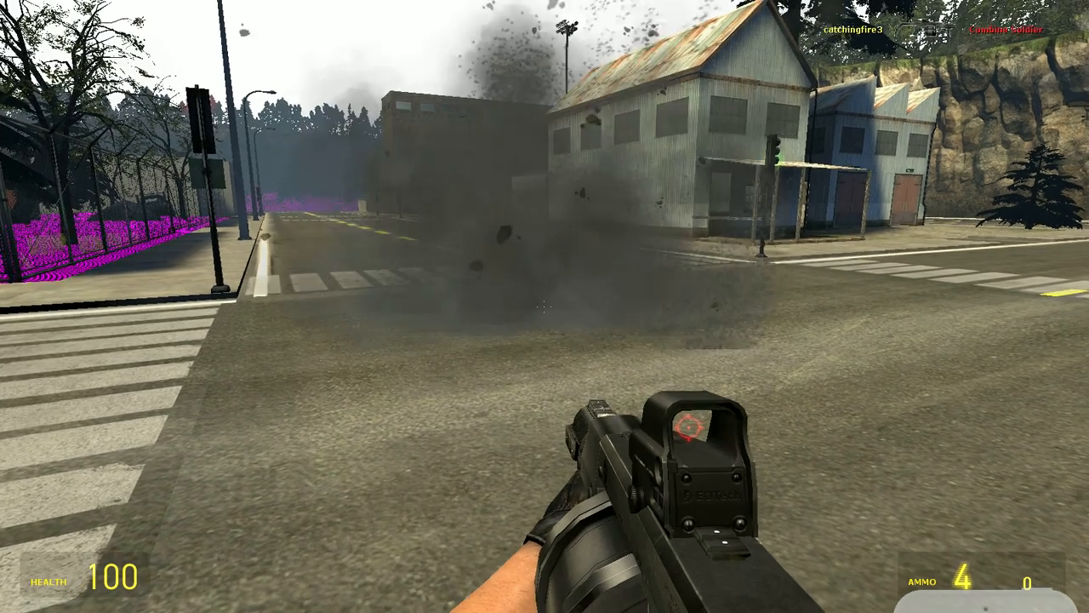
pyautogui.press('w')
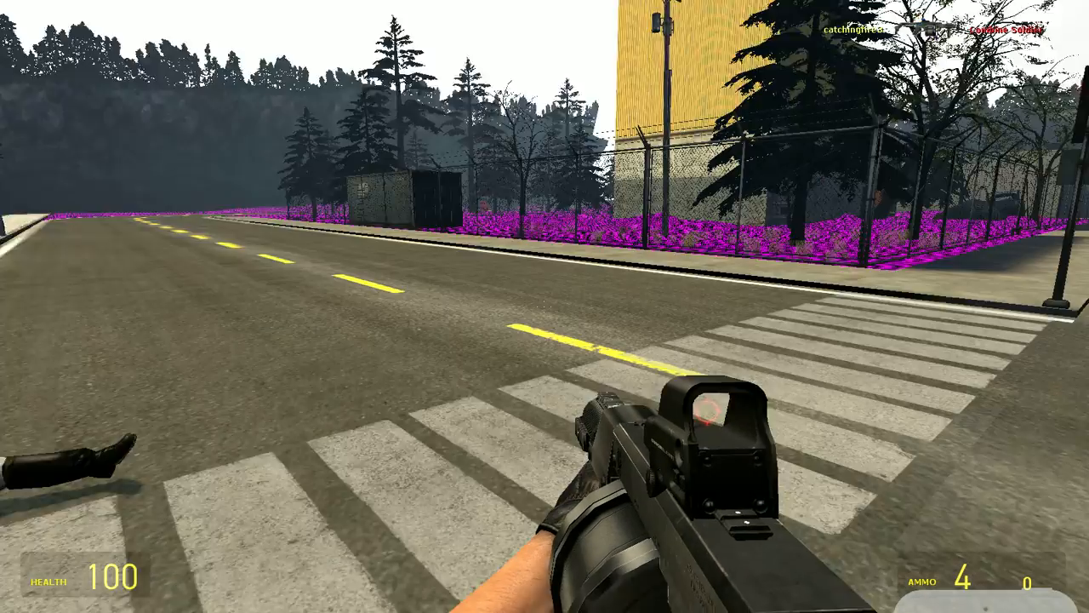
pyautogui.press('q')
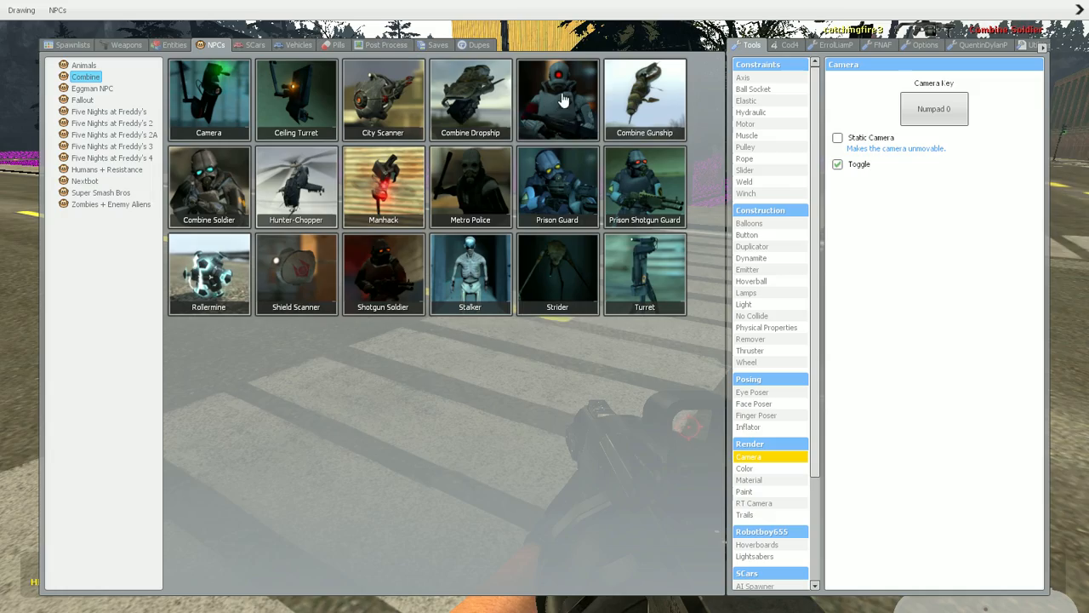
pyautogui.click(559, 103)
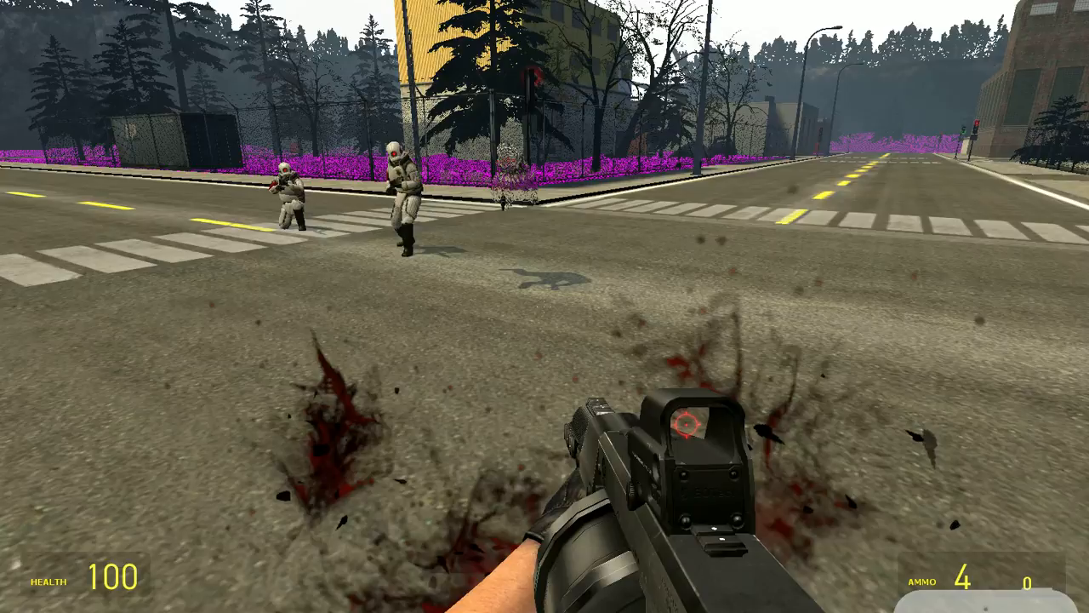
# - Equip the Damascus Sword and slash the Combine soldiers repeatedly
pyautogui.press('q')
pyautogui.click(125, 45)
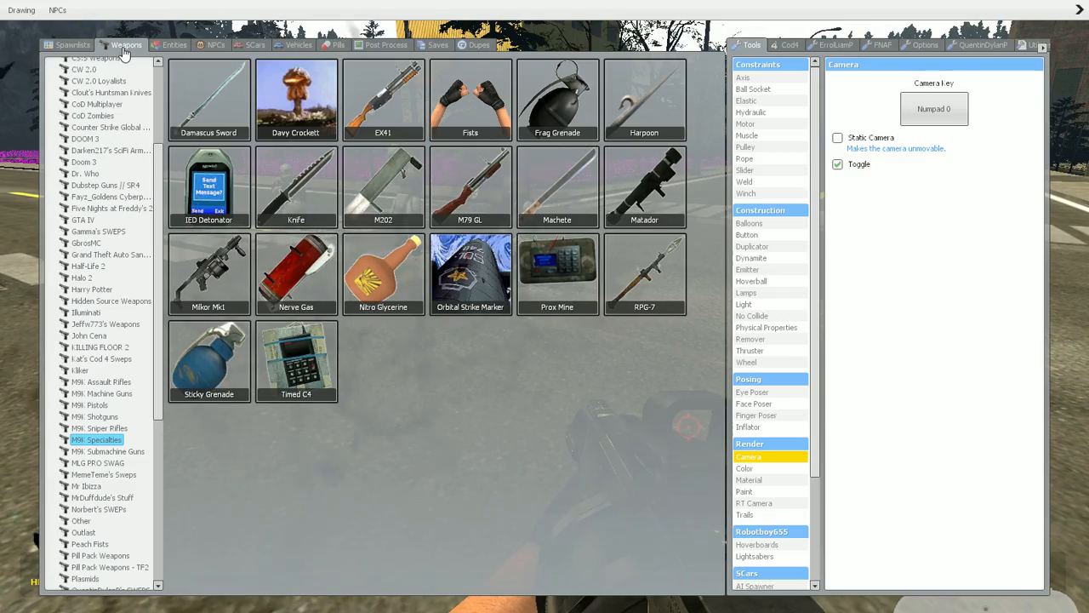
pyautogui.click(230, 113)
pyautogui.press('q')
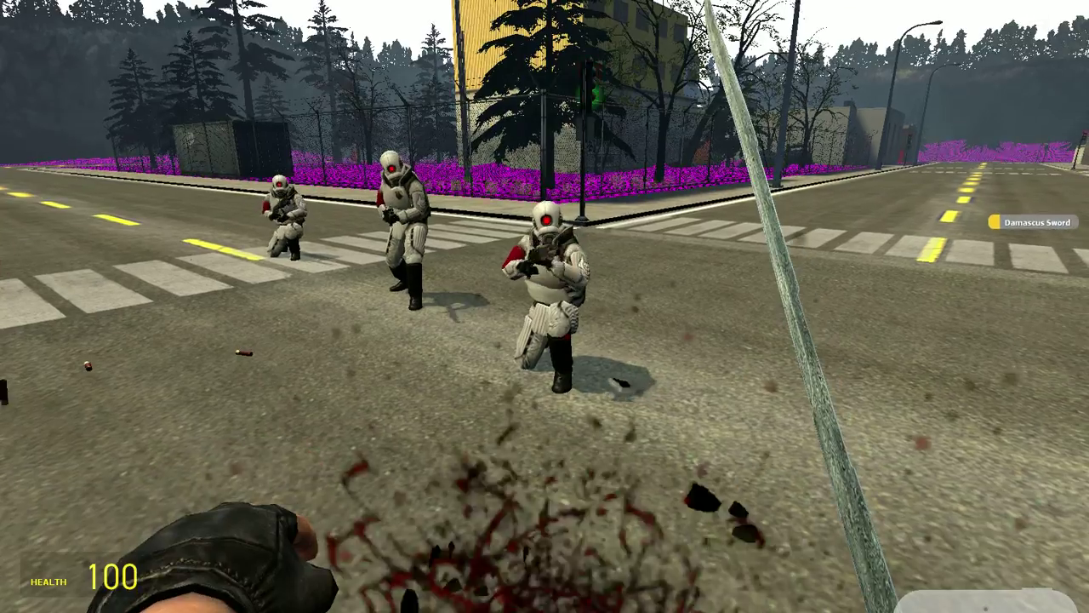
pyautogui.click(545, 306)
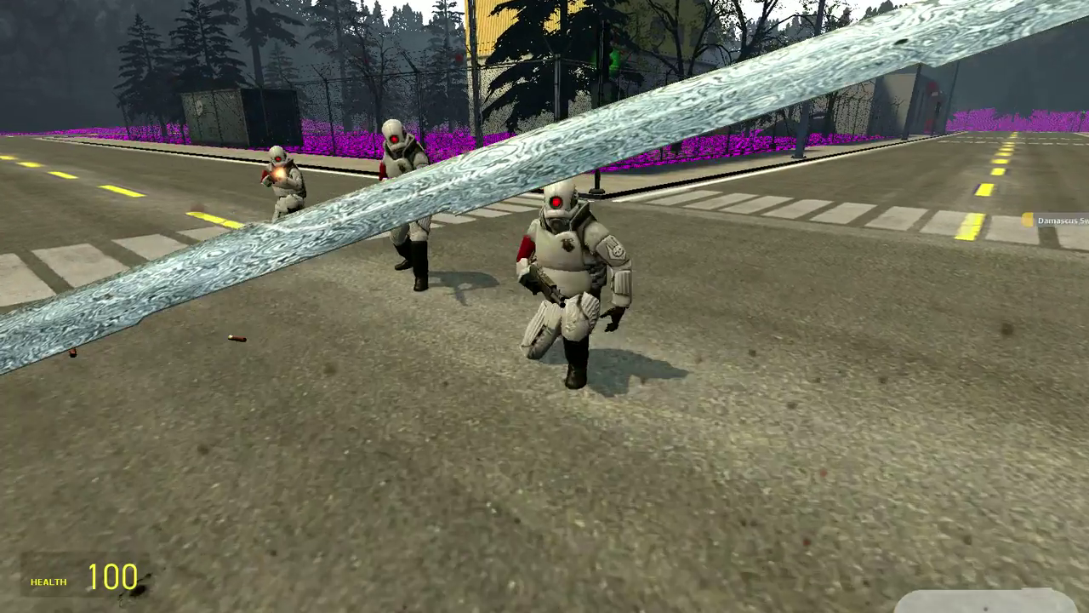
pyautogui.click(544, 307)
pyautogui.click(545, 306)
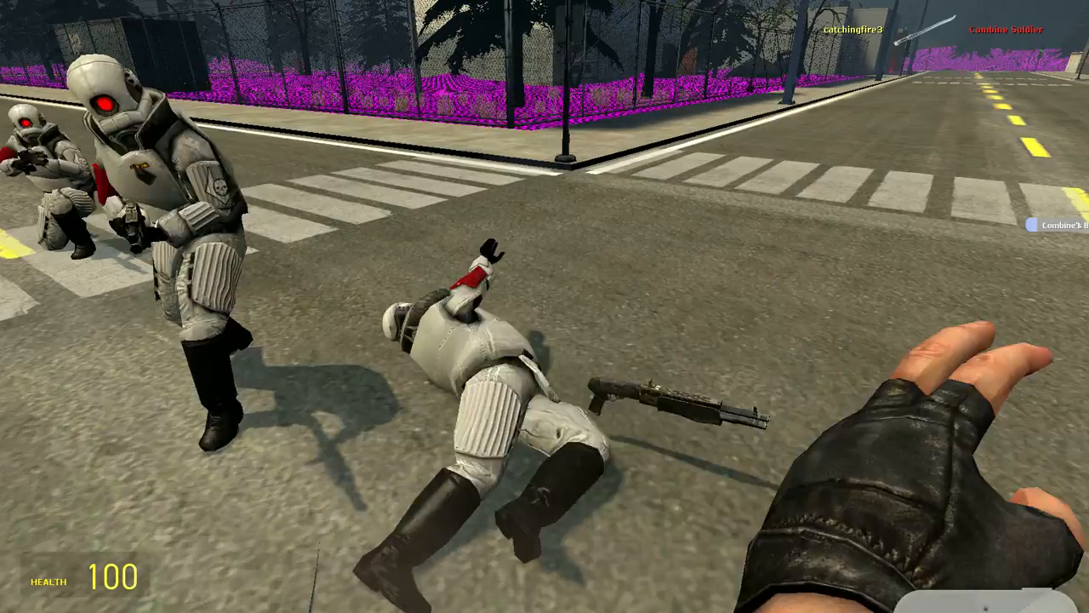
pyautogui.click(544, 307)
pyautogui.click(544, 307)
# - Switch to the Harpoon and attack the remaining soldiers with it
pyautogui.press('q')
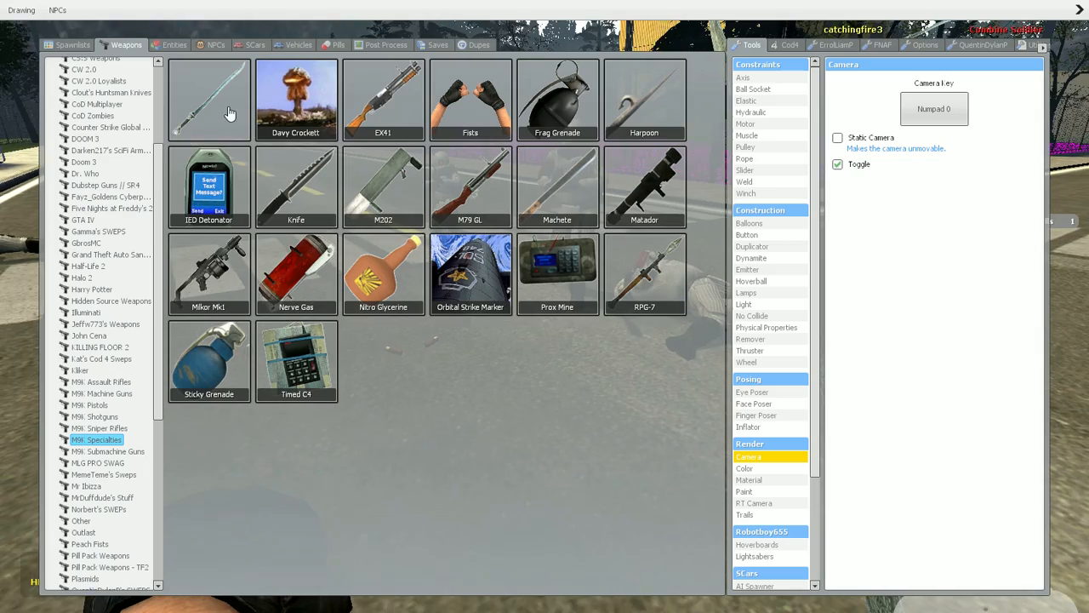
pyautogui.click(646, 101)
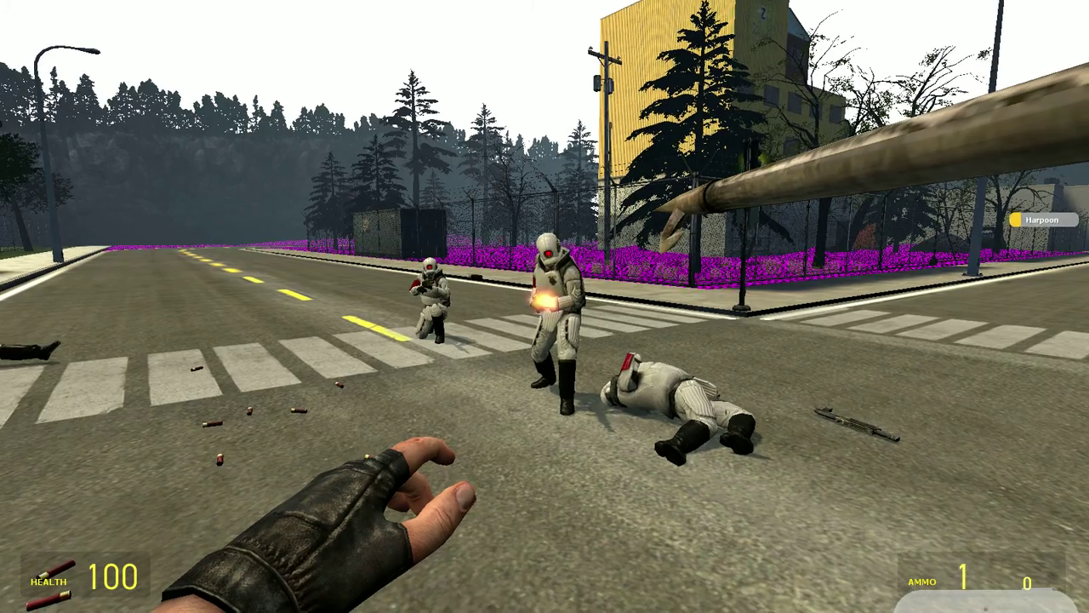
pyautogui.click(545, 306)
pyautogui.click(544, 306)
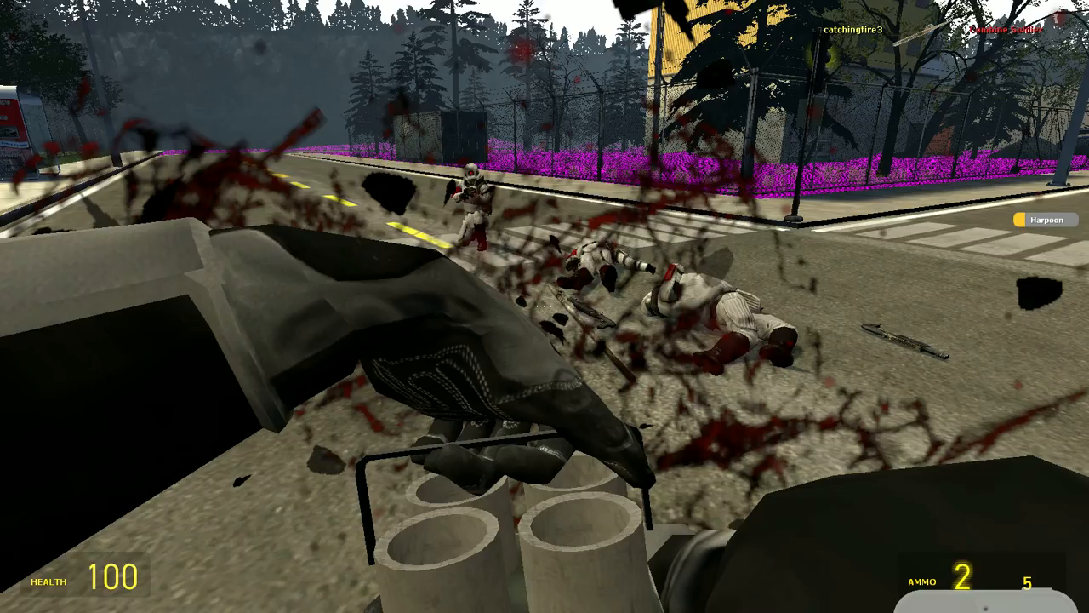
# - Equip the Matador launcher and fire it down the street
pyautogui.press('q')
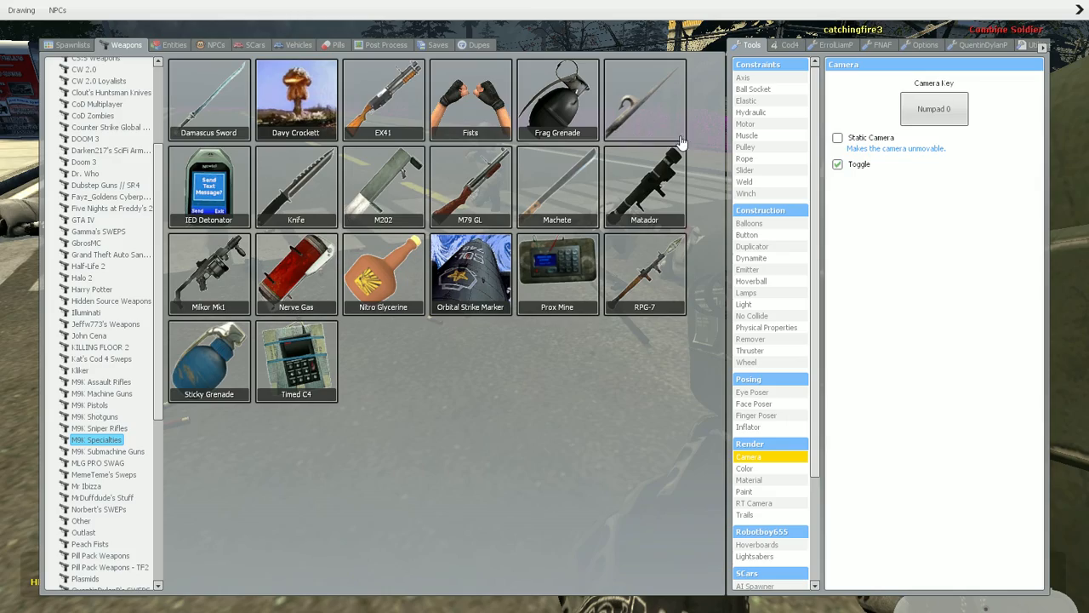
pyautogui.click(659, 183)
pyautogui.press('q')
pyautogui.press('q')
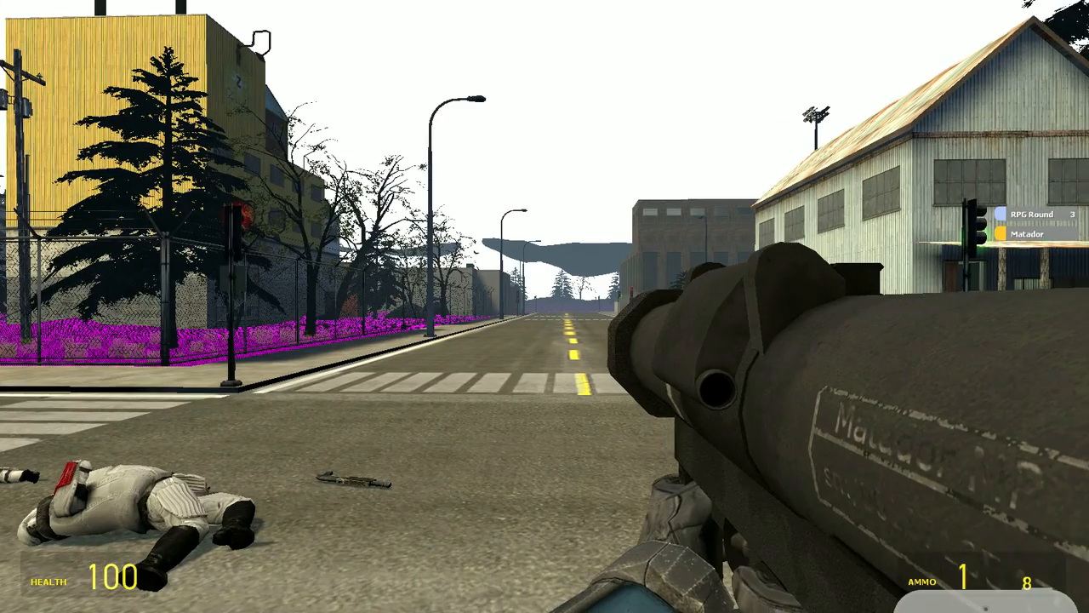
pyautogui.click(545, 307)
pyautogui.press('q')
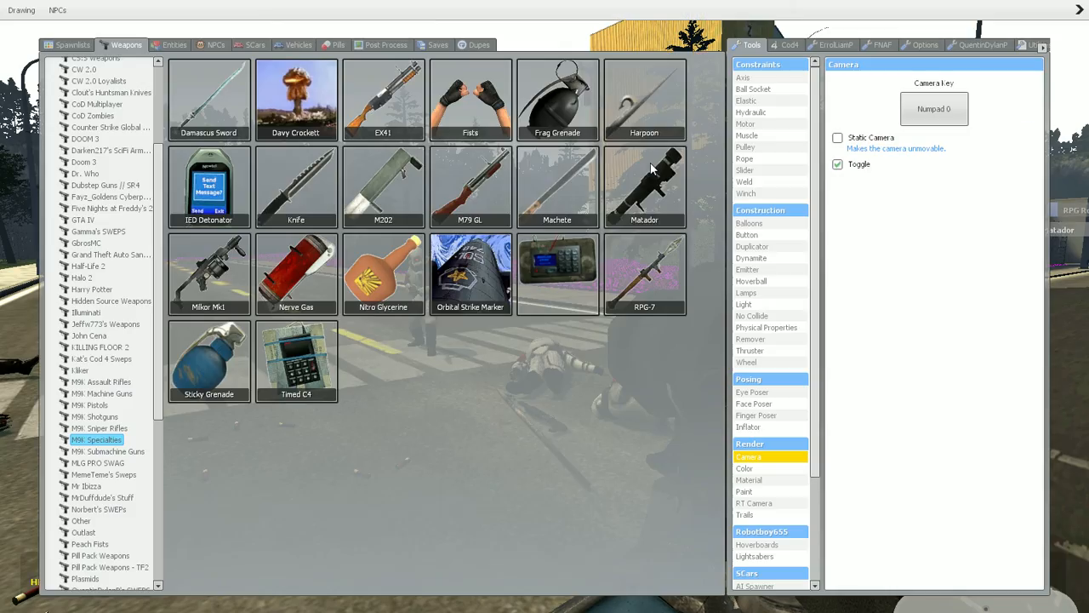
# - Equip the Davy Crockett and fire its warhead at the Combine soldier
pyautogui.click(296, 98)
pyautogui.press('q')
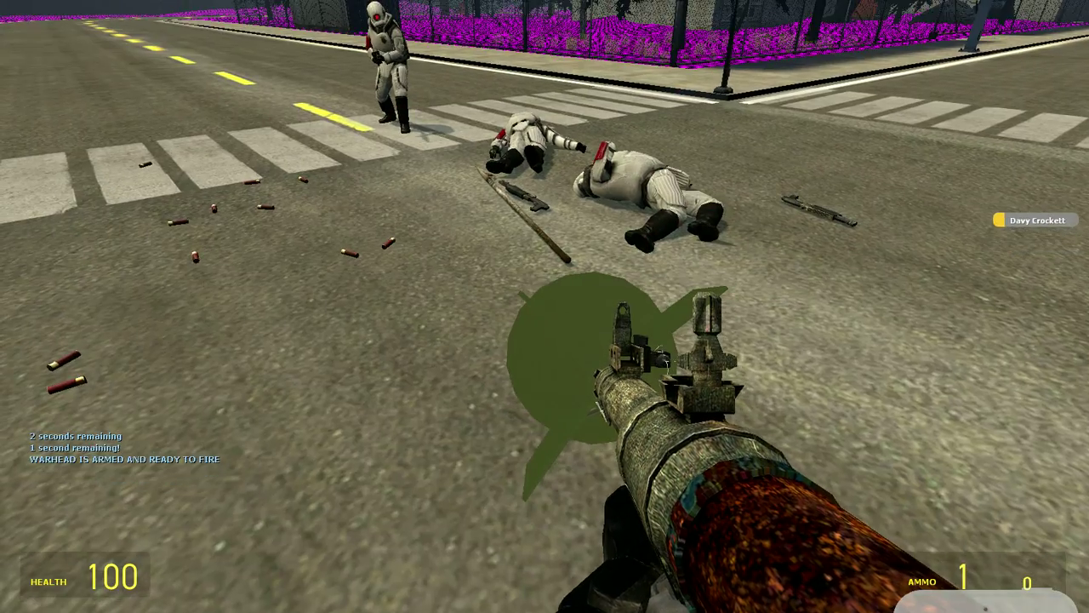
pyautogui.click(545, 307)
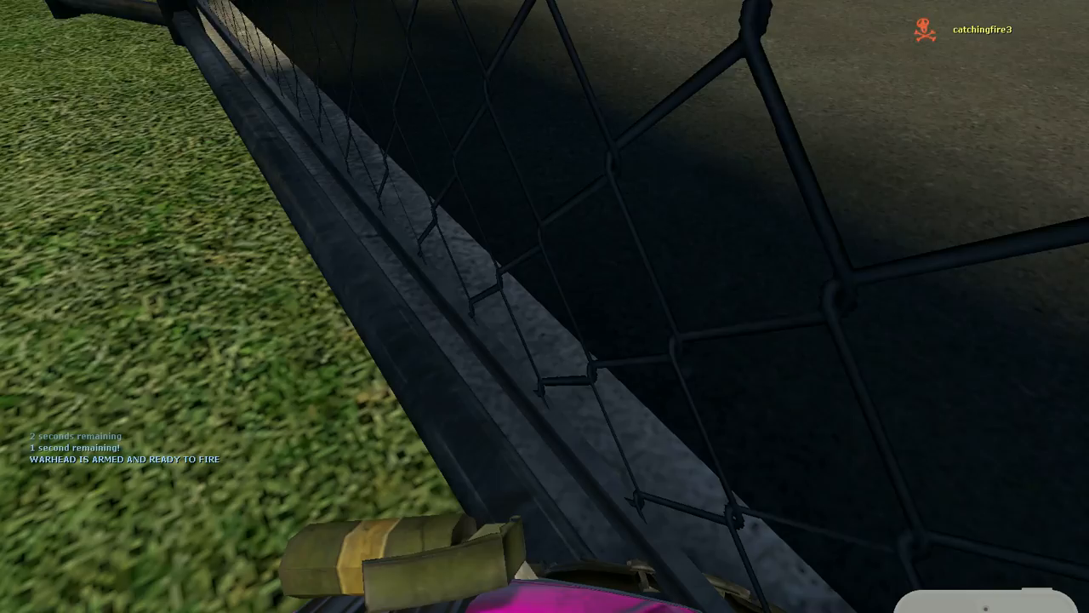
# - Respawn and move along the street storefronts toward the large building
pyautogui.press('space')
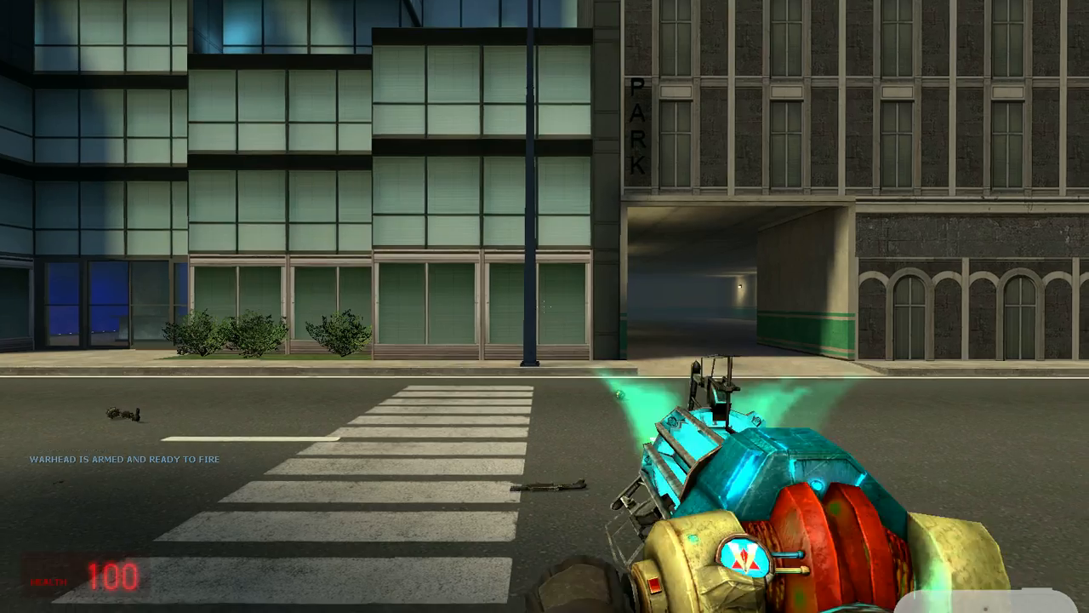
pyautogui.press('w')
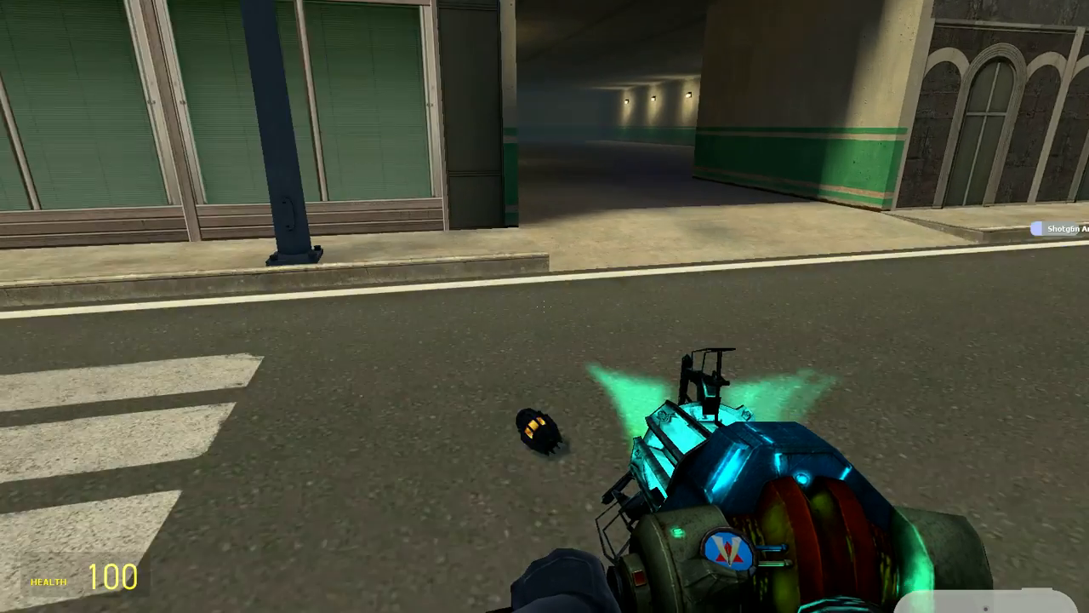
pyautogui.press('w')
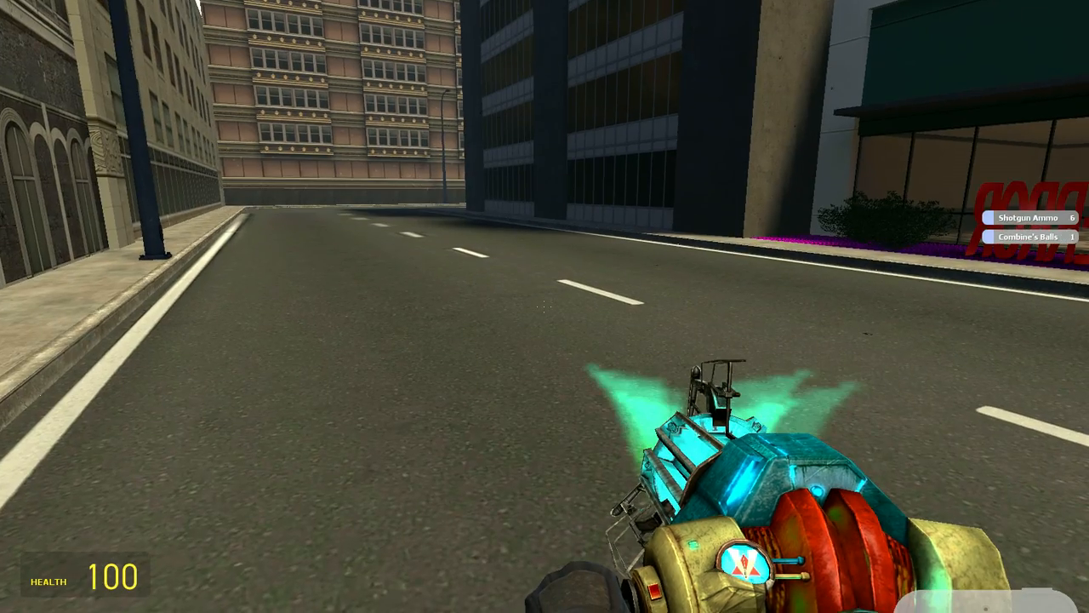
pyautogui.press('w')
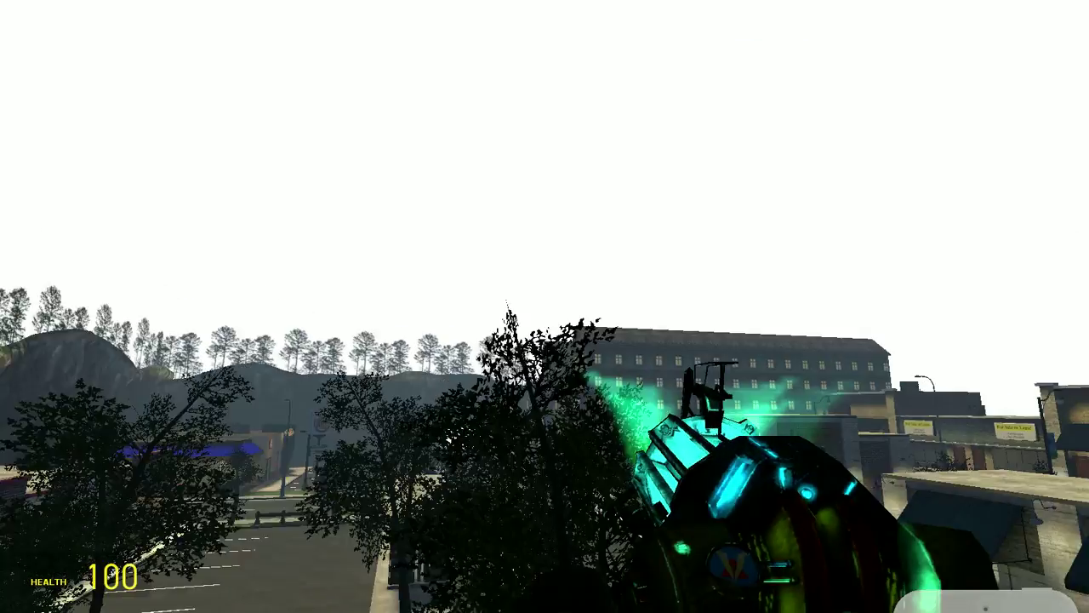
pyautogui.press('w')
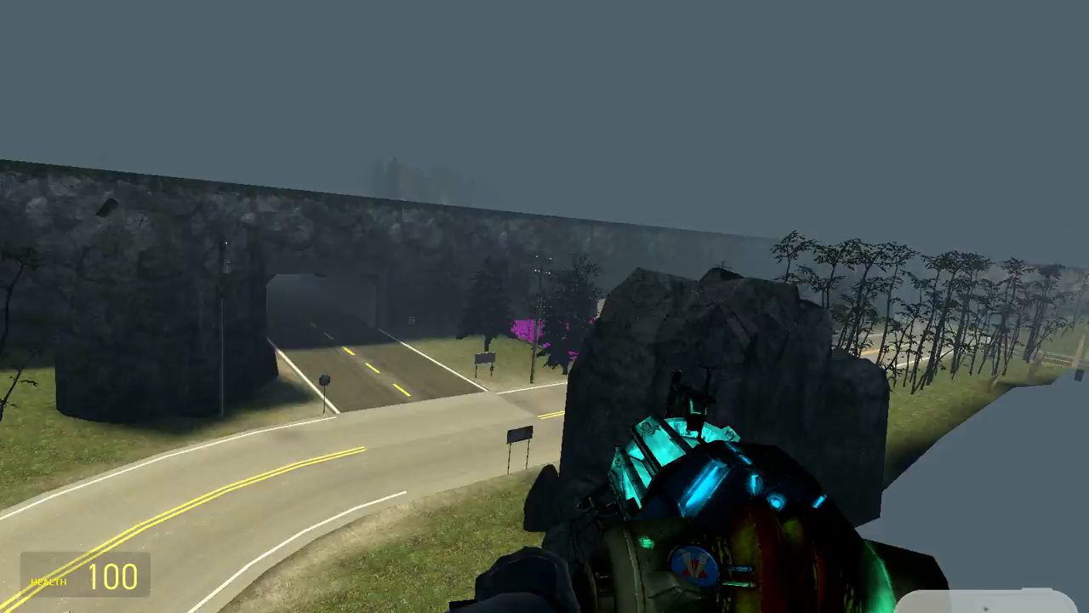
# - Fly along the highway past the warehouse and through the tunnel into the valley
pyautogui.press('w')
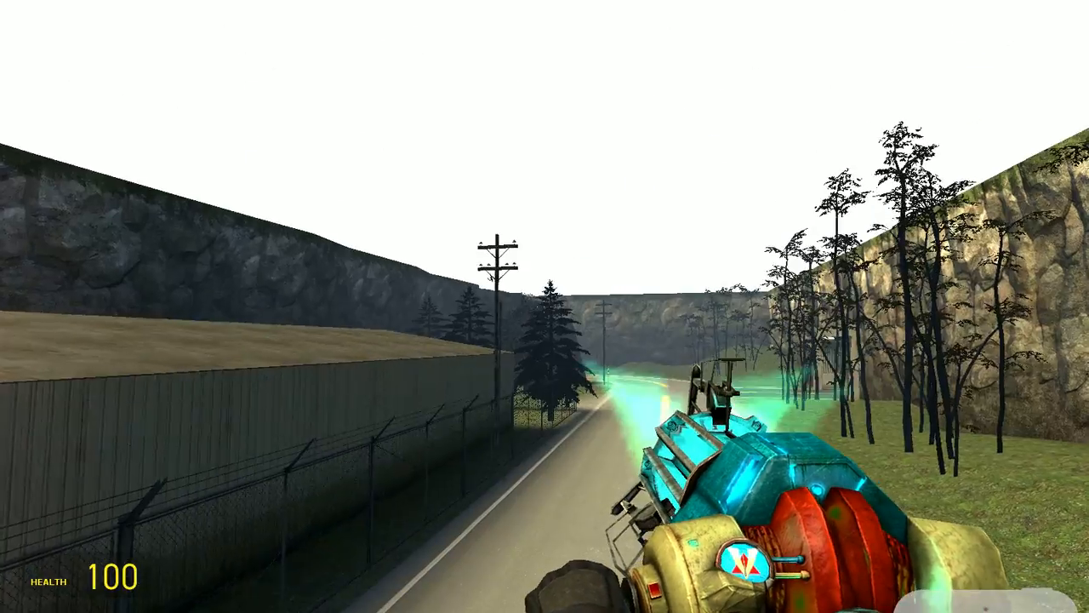
pyautogui.press('w')
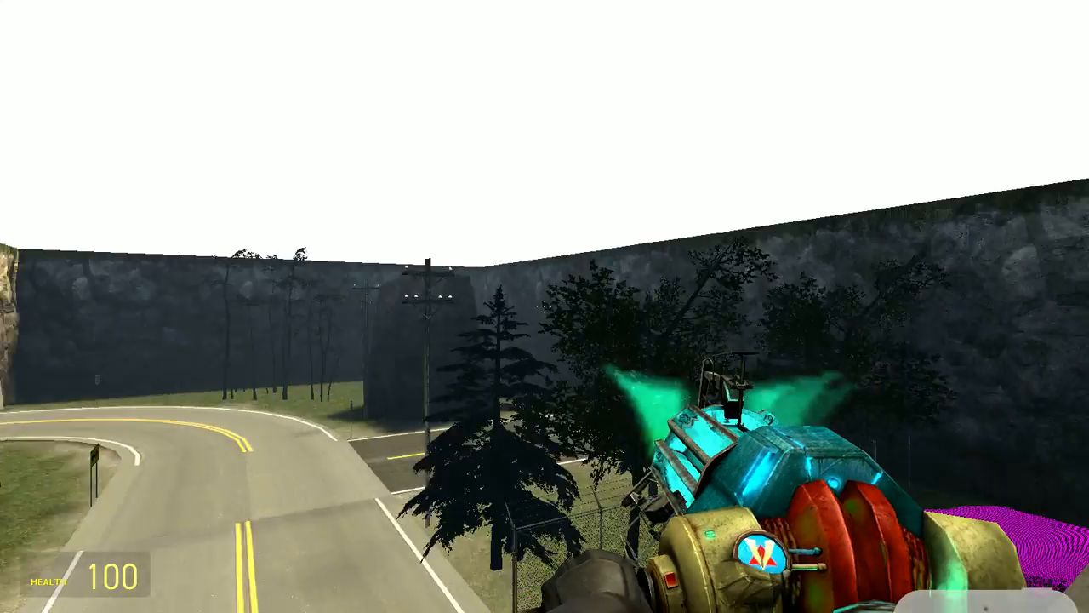
pyautogui.press('w')
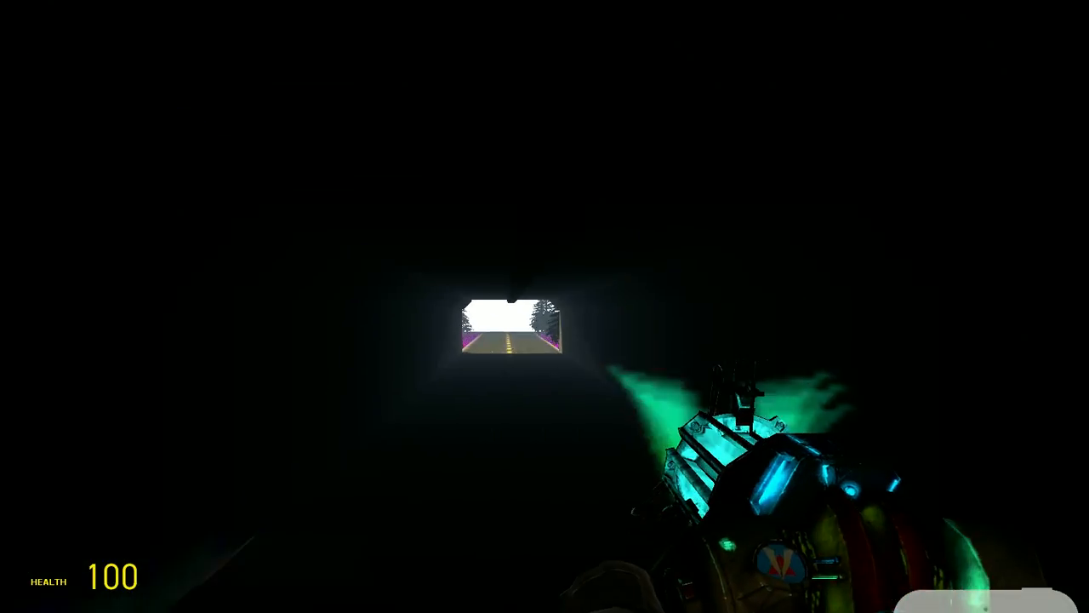
pyautogui.press('w')
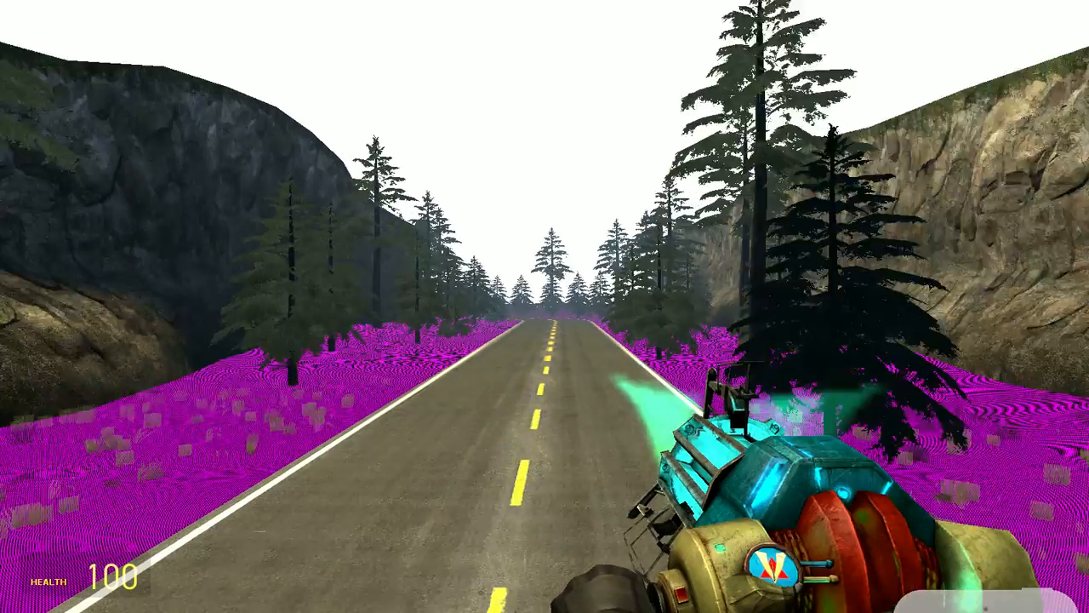
# - Follow the highway and cliff over the parking lot to the hospital
pyautogui.press('w')
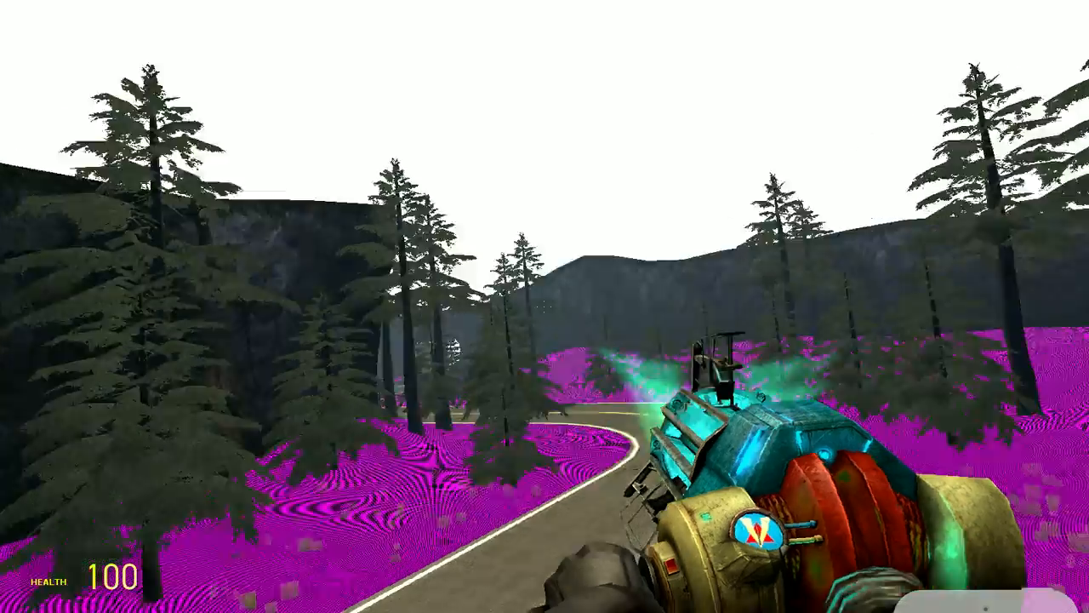
pyautogui.press('w')
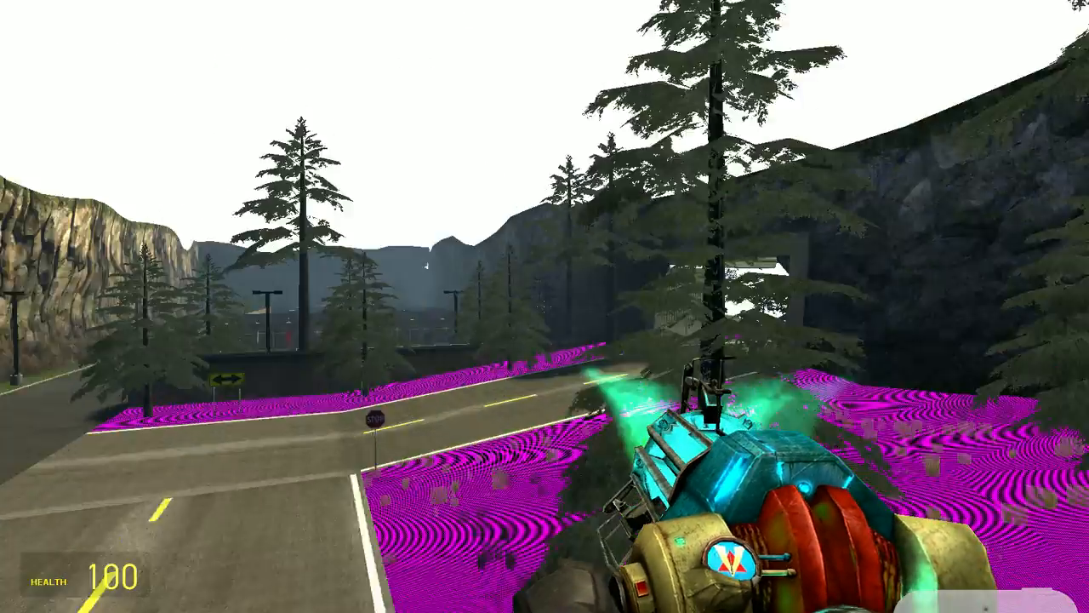
pyautogui.press('w')
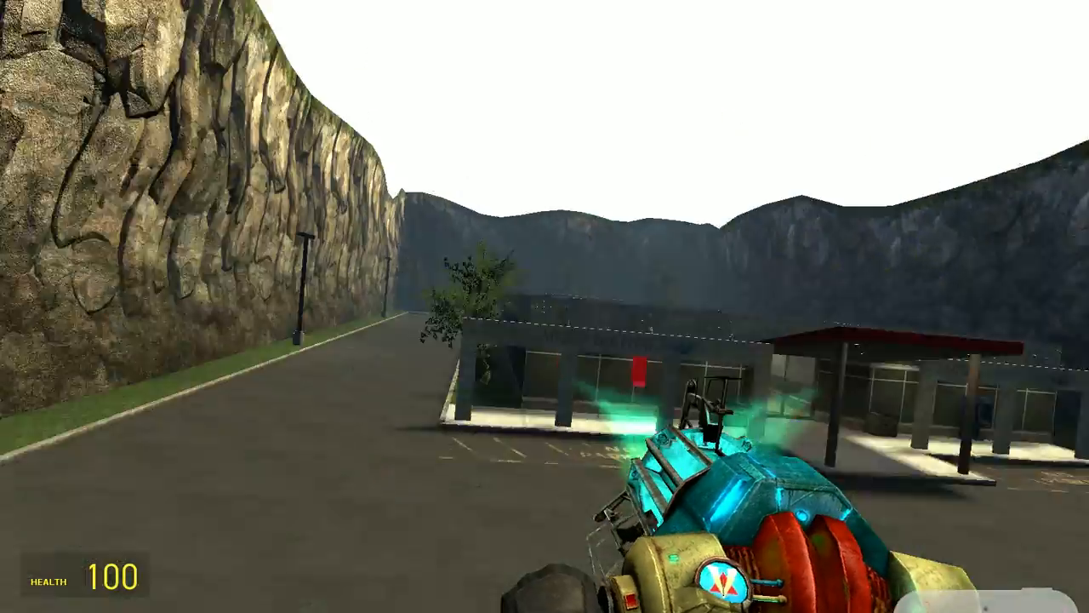
# - Descend into the hospital waiting room and reach the reception lobby by room 201
pyautogui.press('w')
pyautogui.press('w')
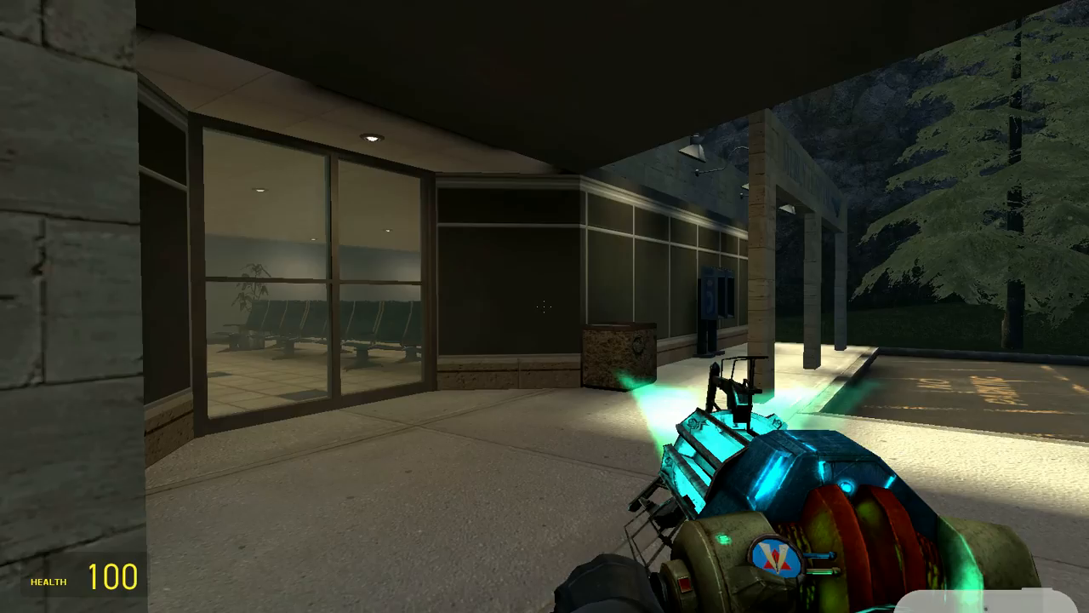
pyautogui.press('w')
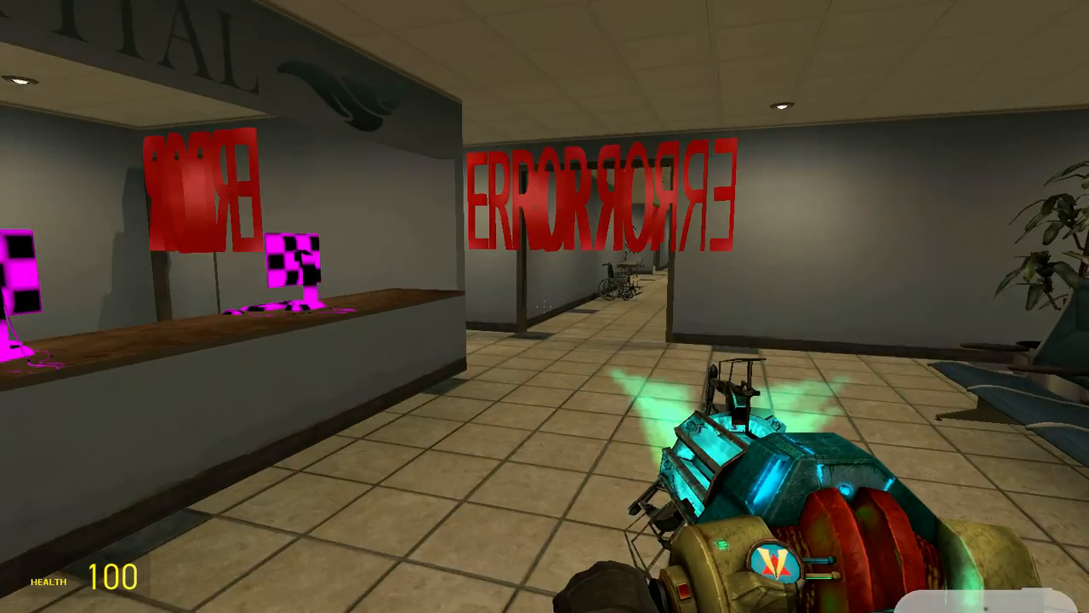
pyautogui.press('w')
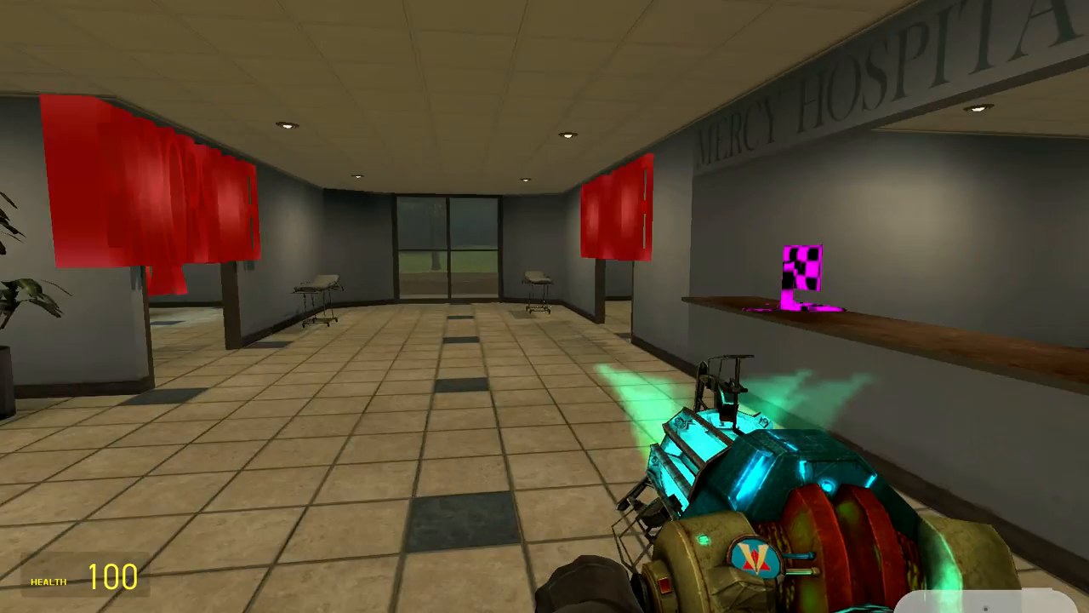
pyautogui.press('s')
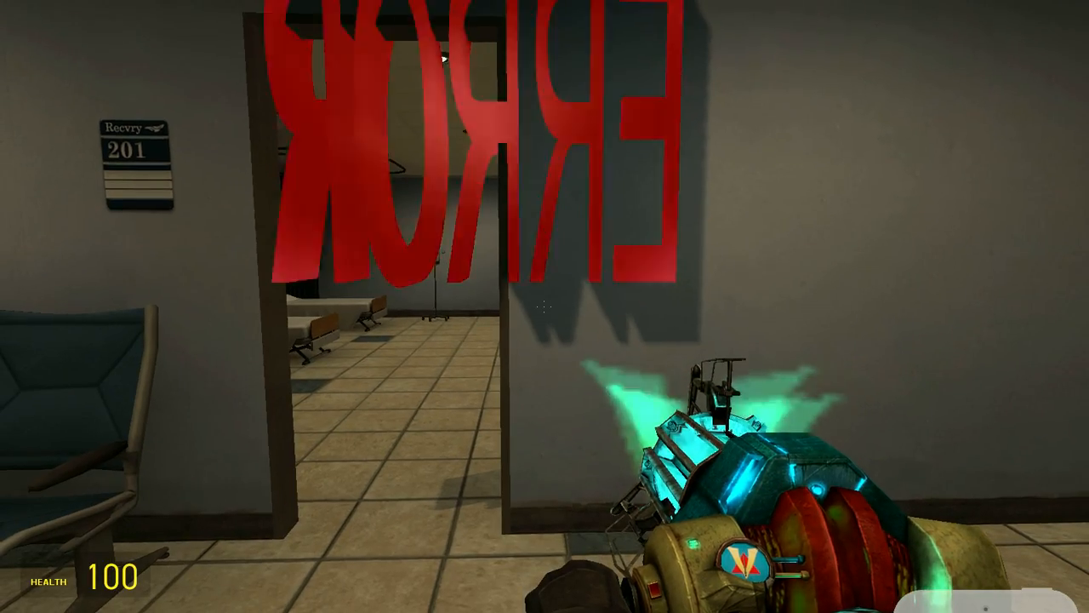
# - Explore the ward with beds, return to the lobby and enter the wheelchair room
pyautogui.press('w')
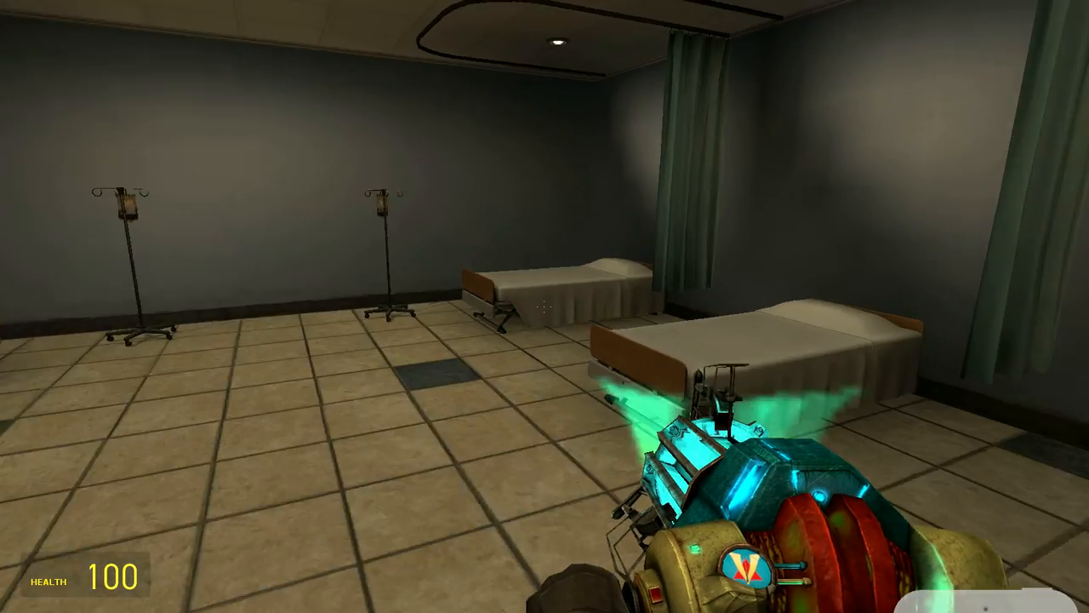
pyautogui.press('w')
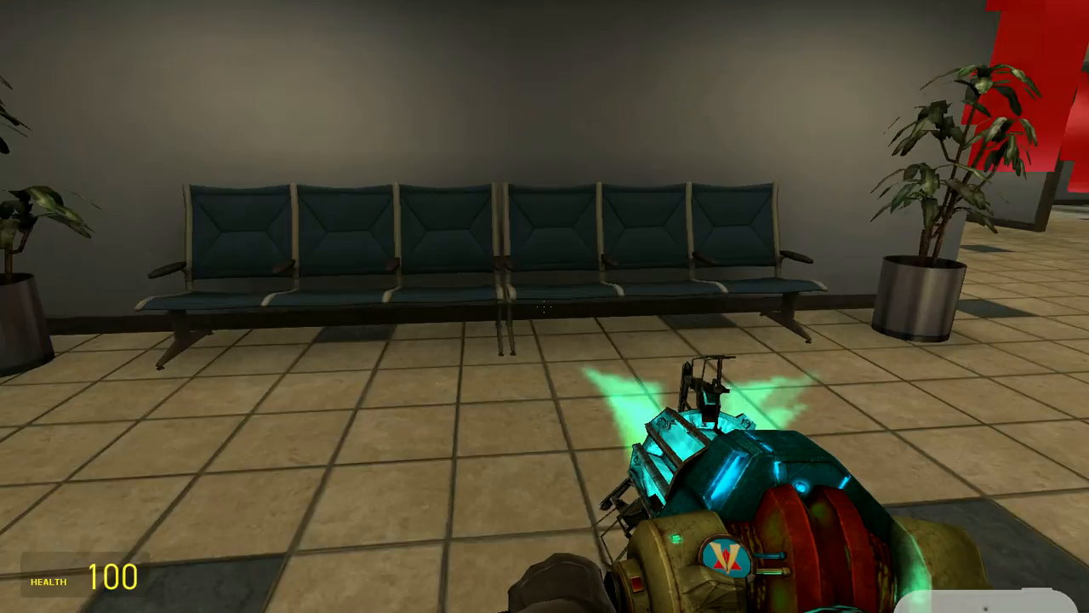
pyautogui.press('w')
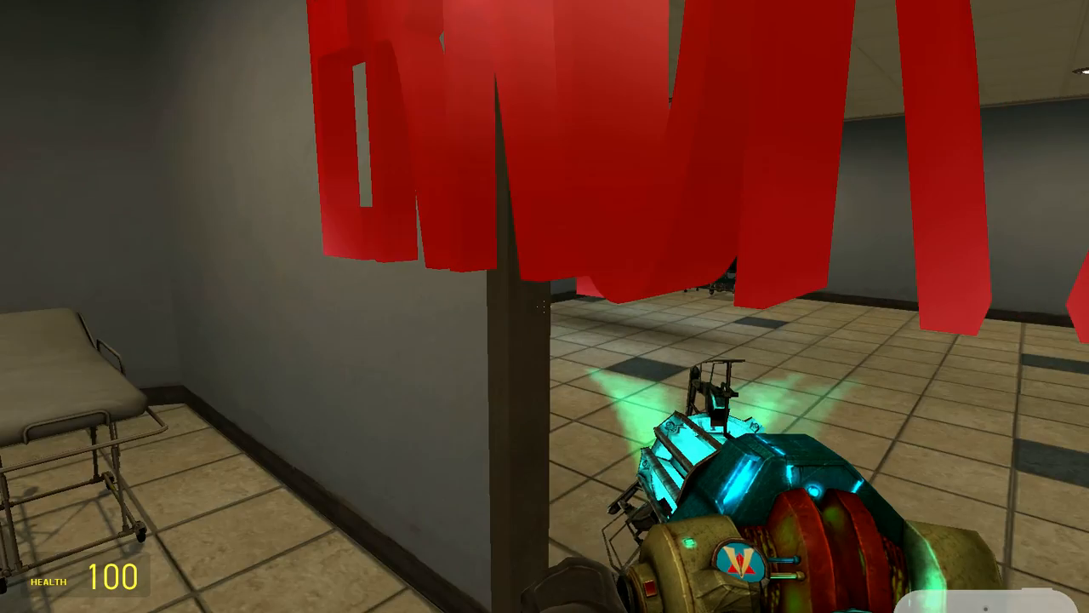
pyautogui.press('w')
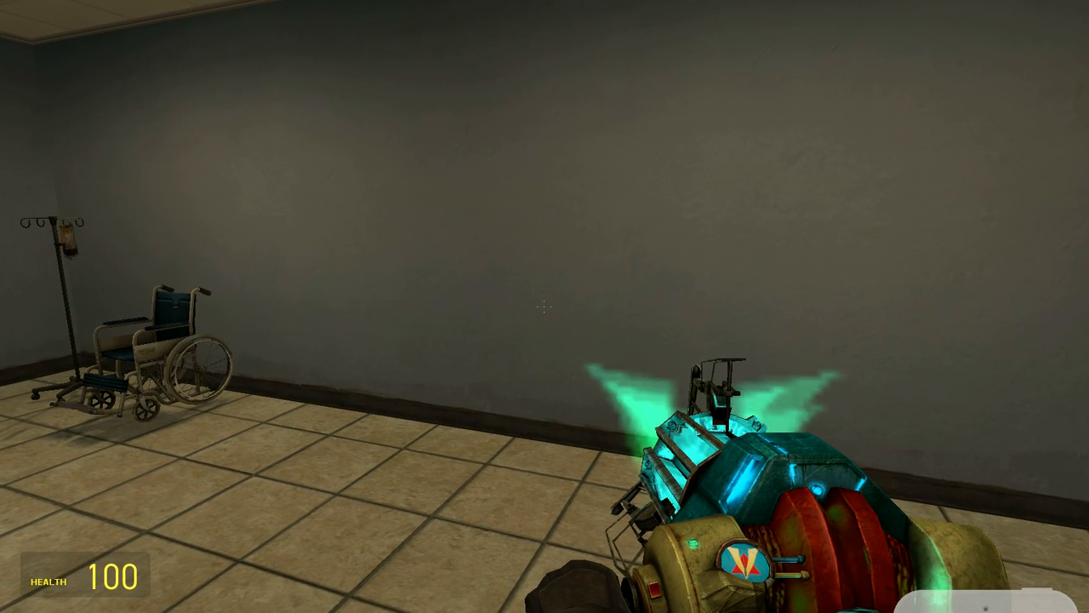